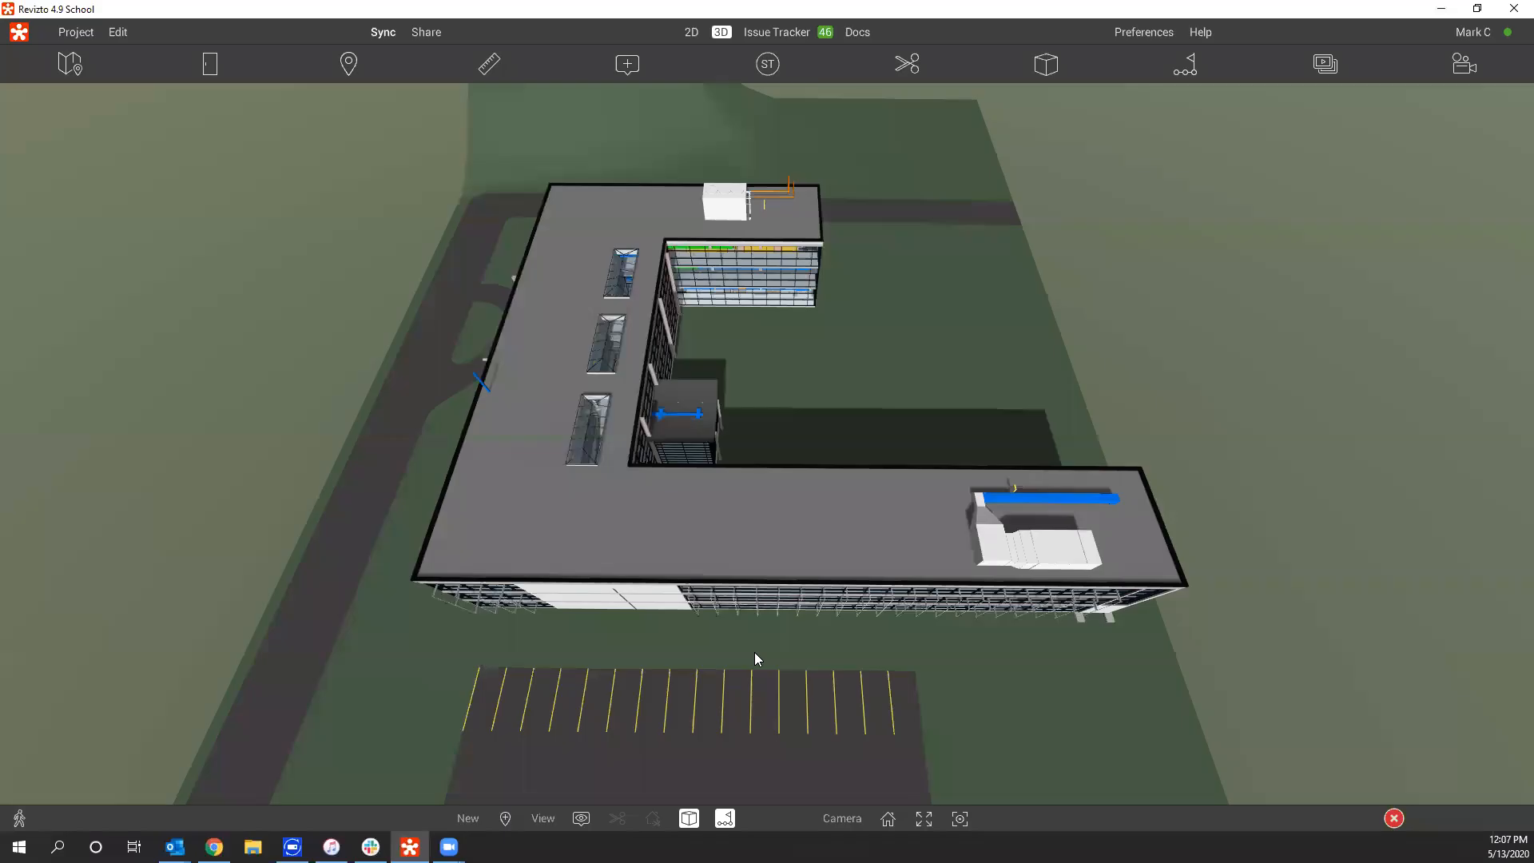
Switch from the 3D model to the 2D sheets and open A101 - Level 01 Floor Plan.pdf from the Architecture folder.
drag(756, 653, 752, 654)
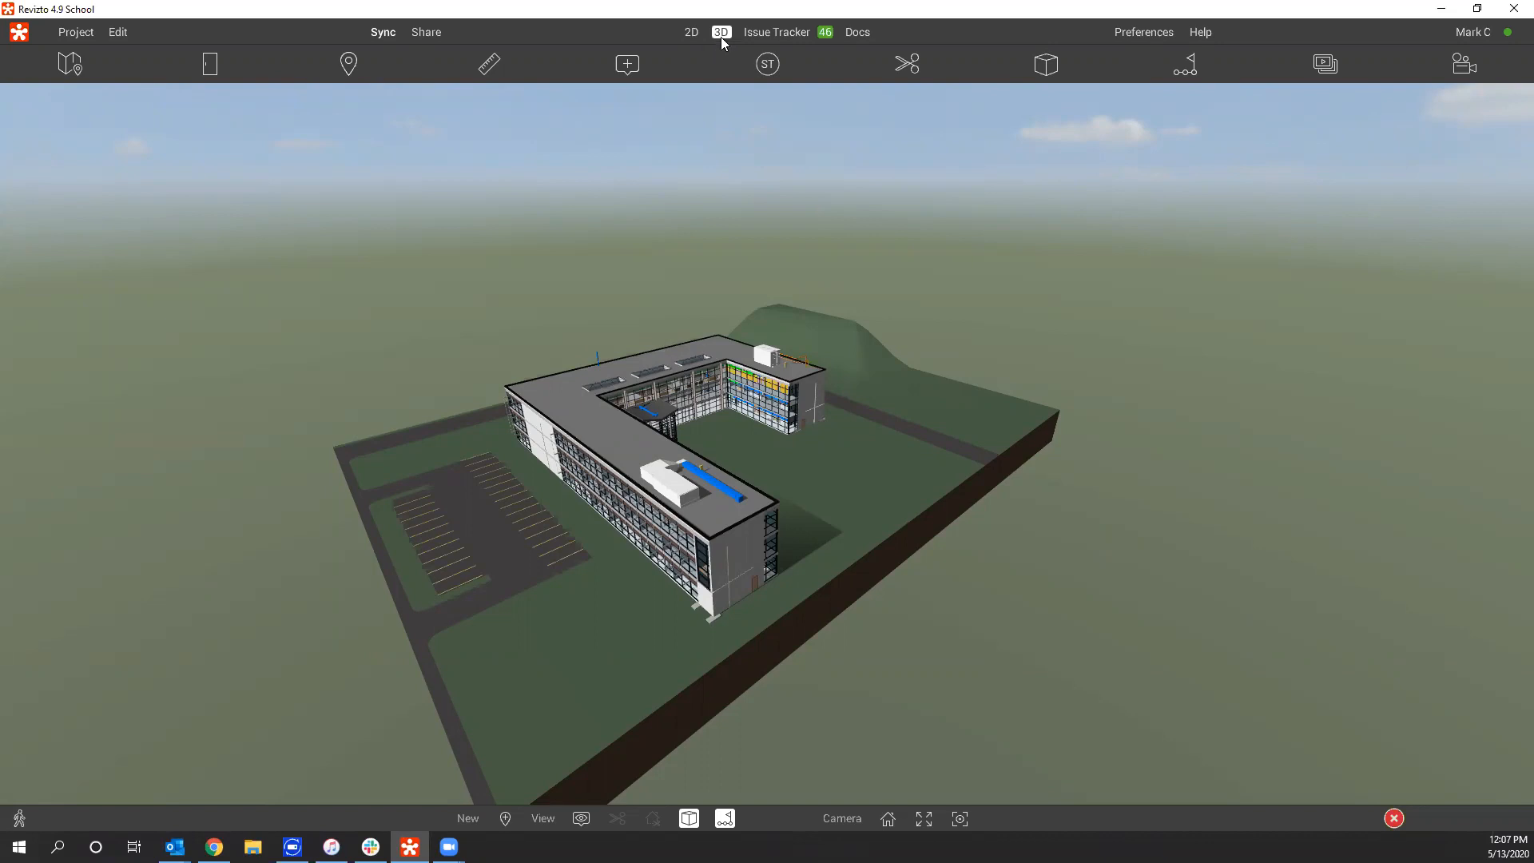
key(Tab)
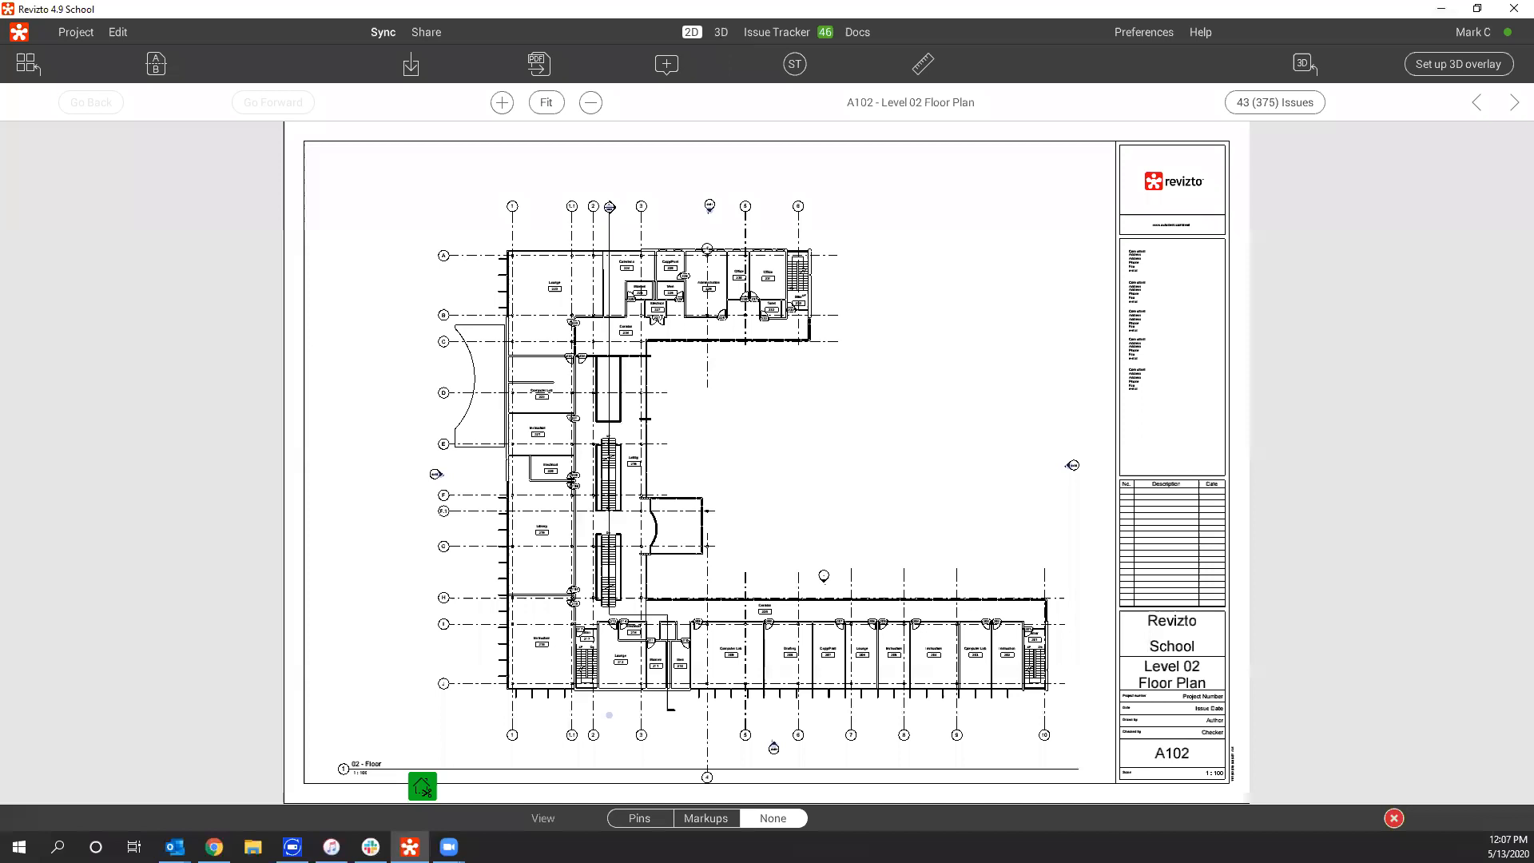
key(Tab)
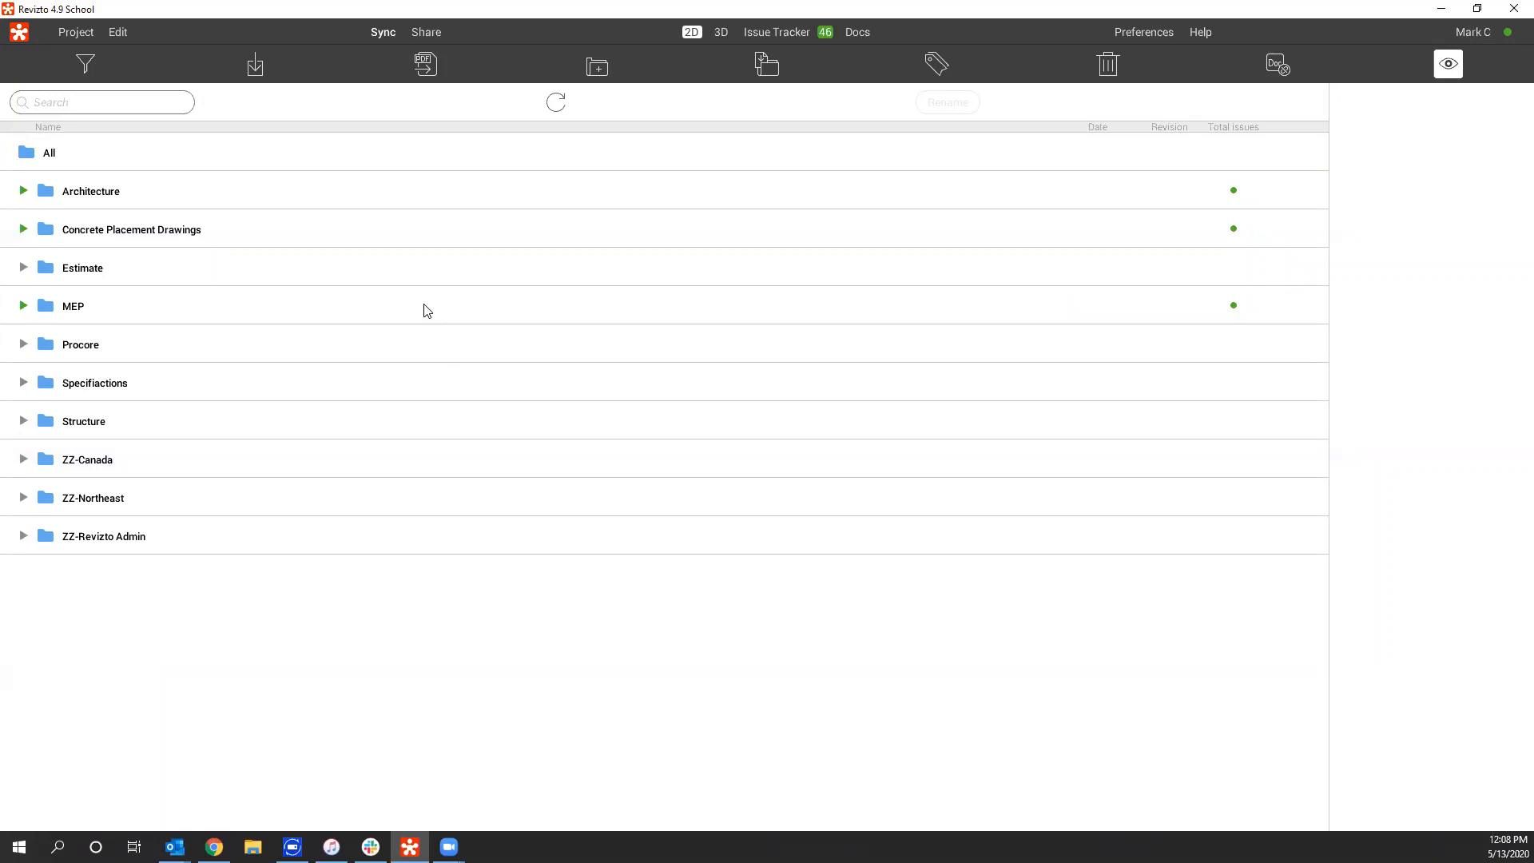
click(46, 195)
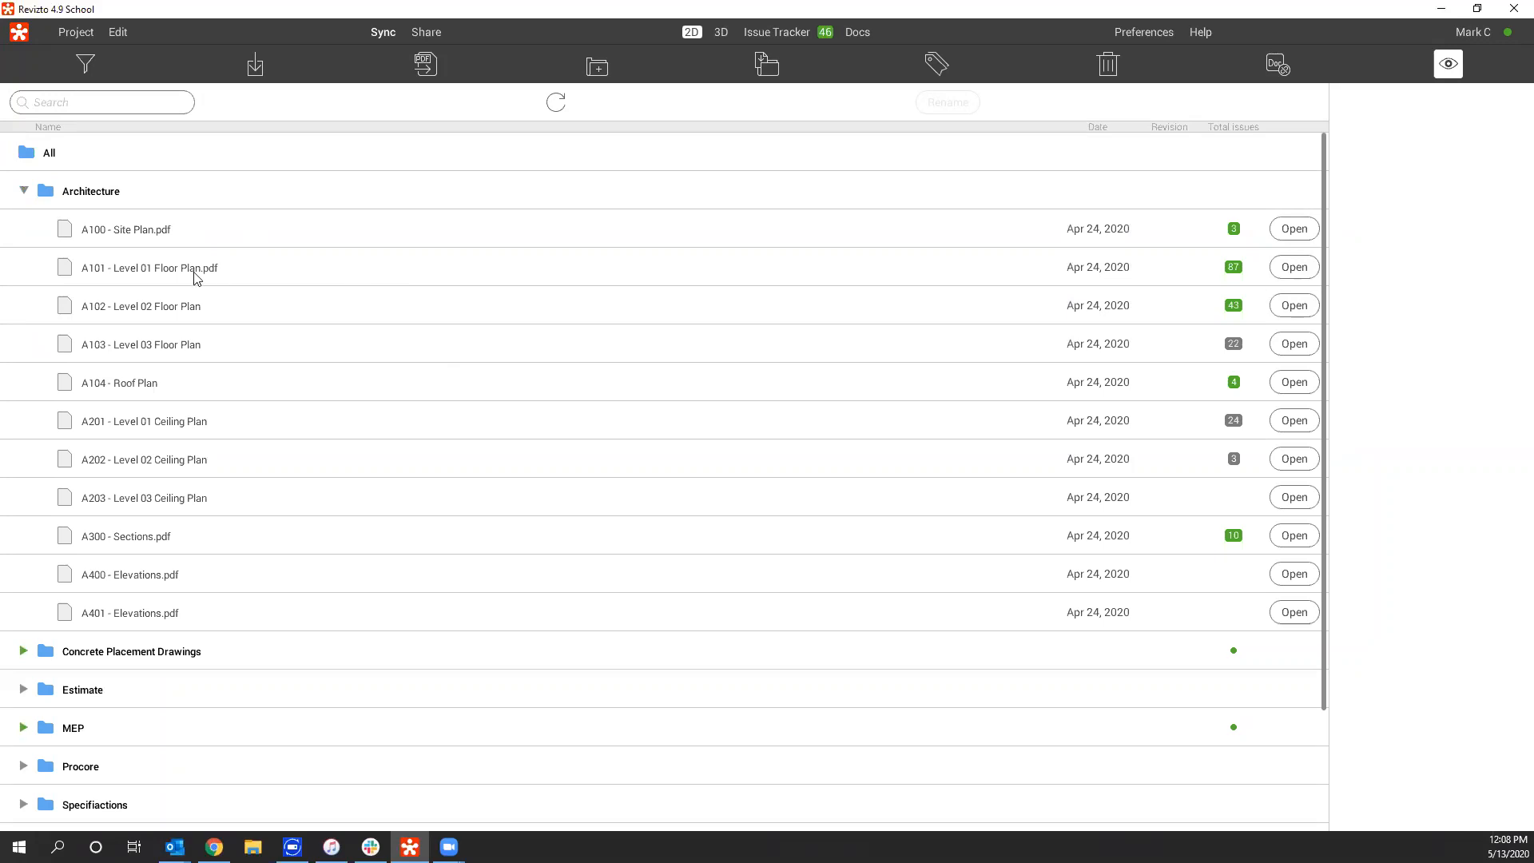
click(240, 276)
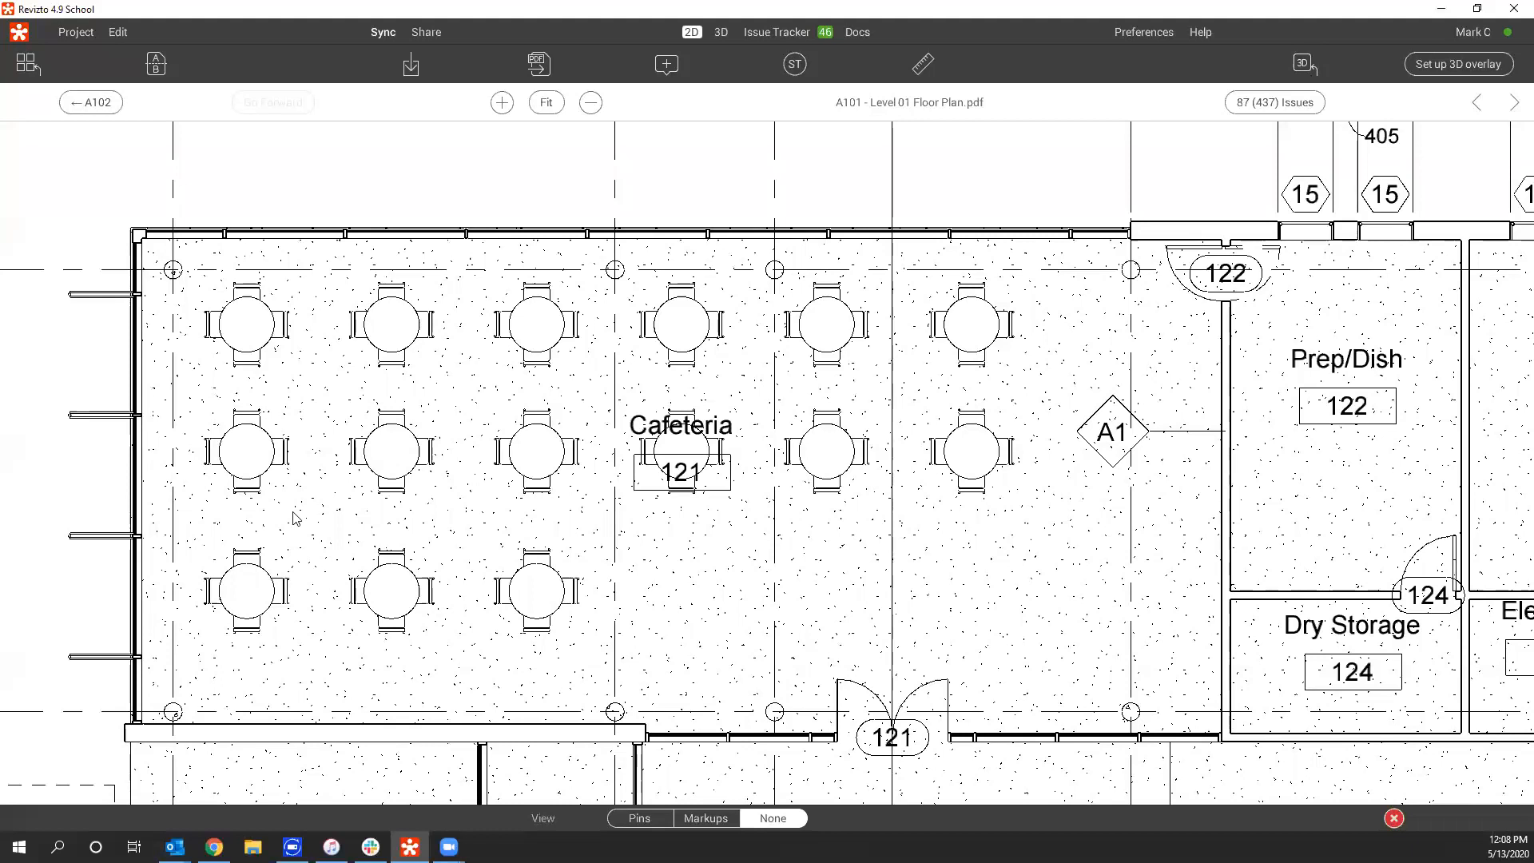
Teleport into the 3D model from the Cafeteria on the Level 01 floor plan.
key(space)
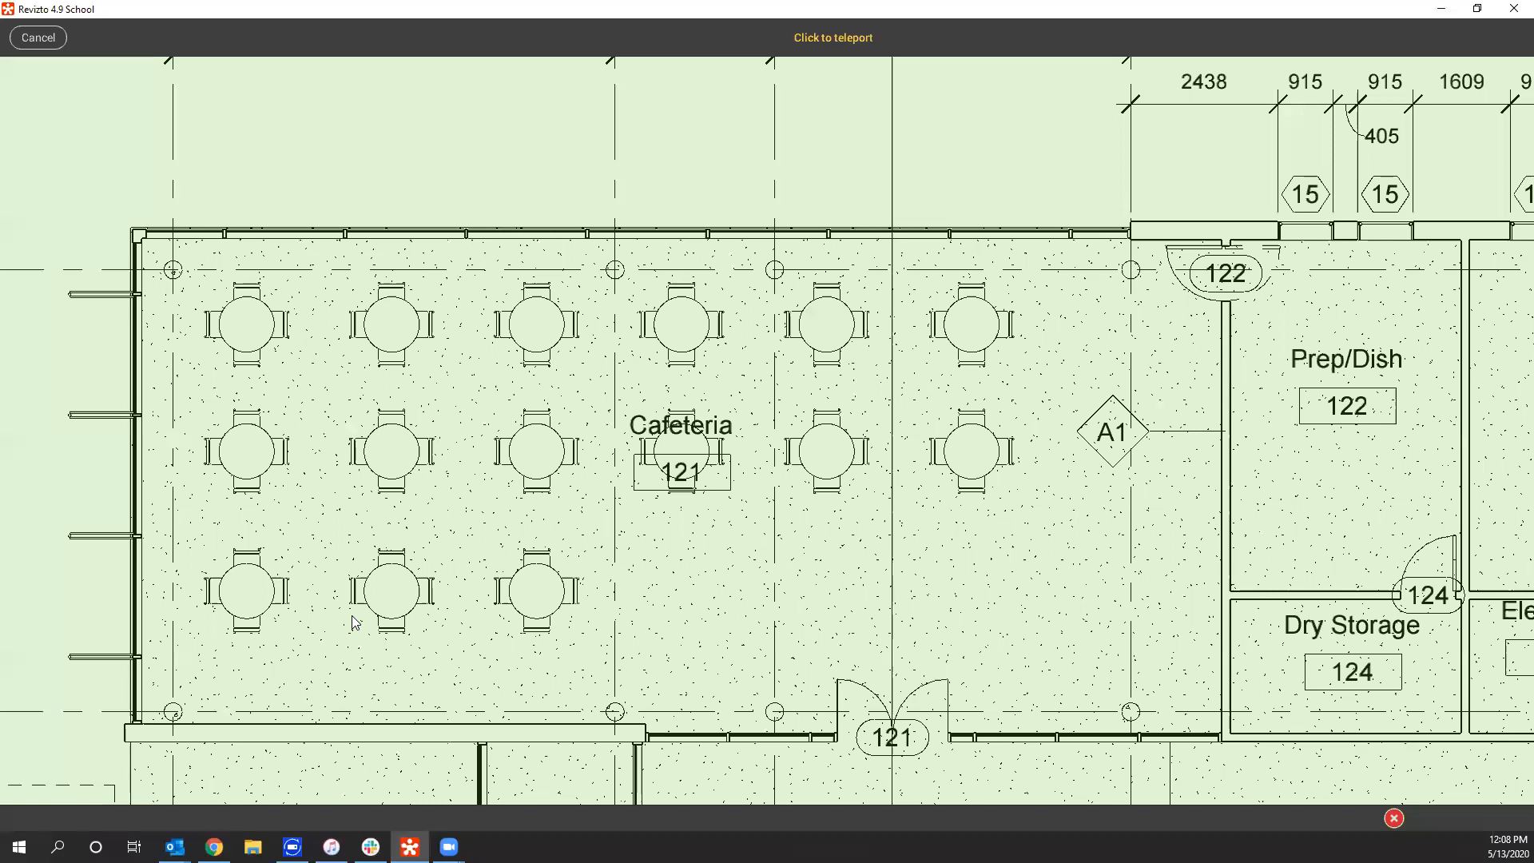
click(581, 307)
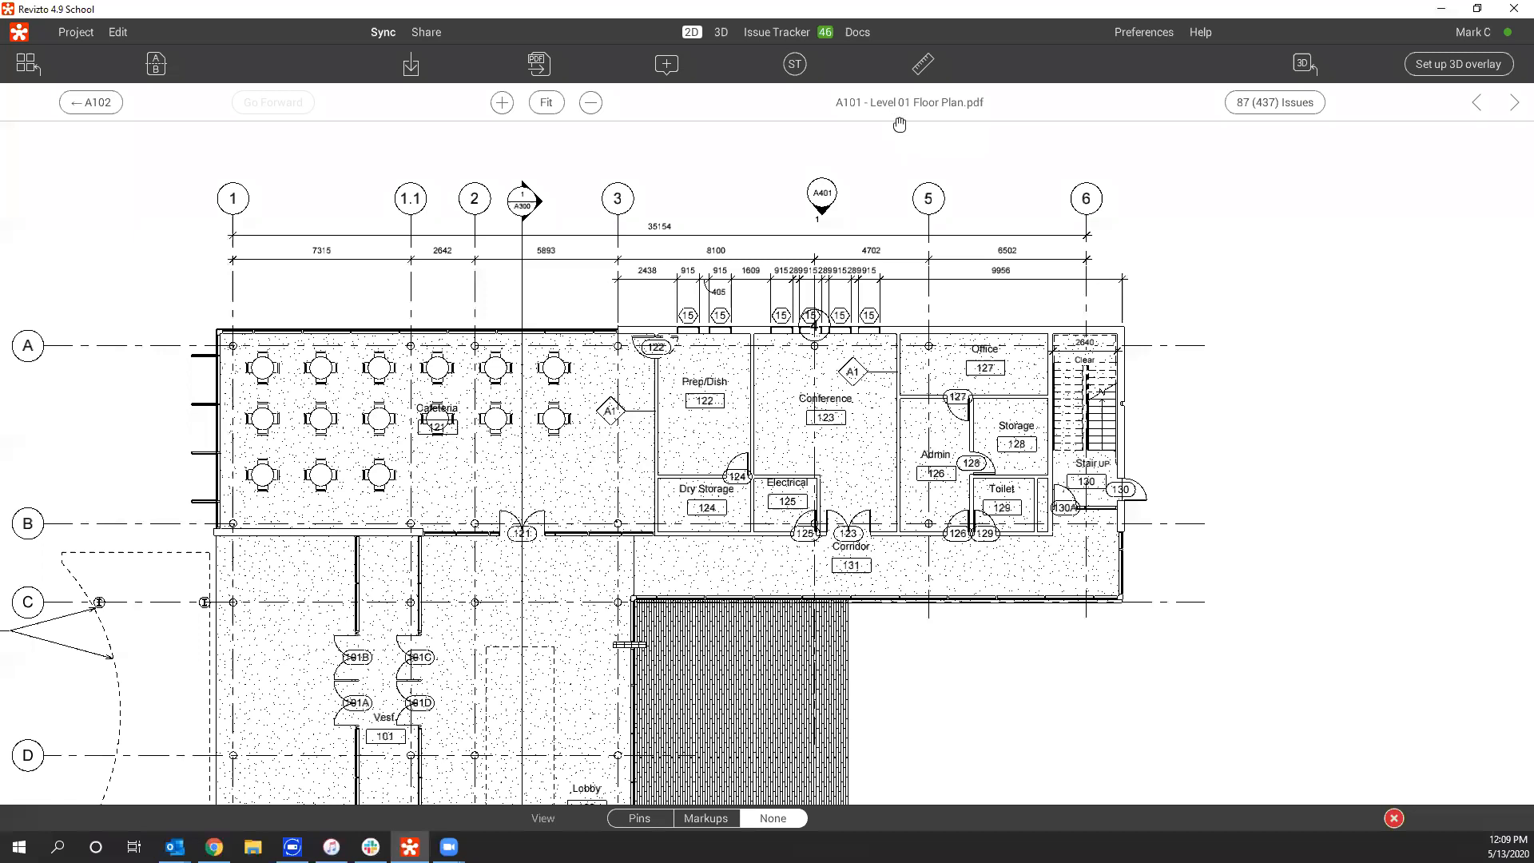
drag(923, 174, 917, 144)
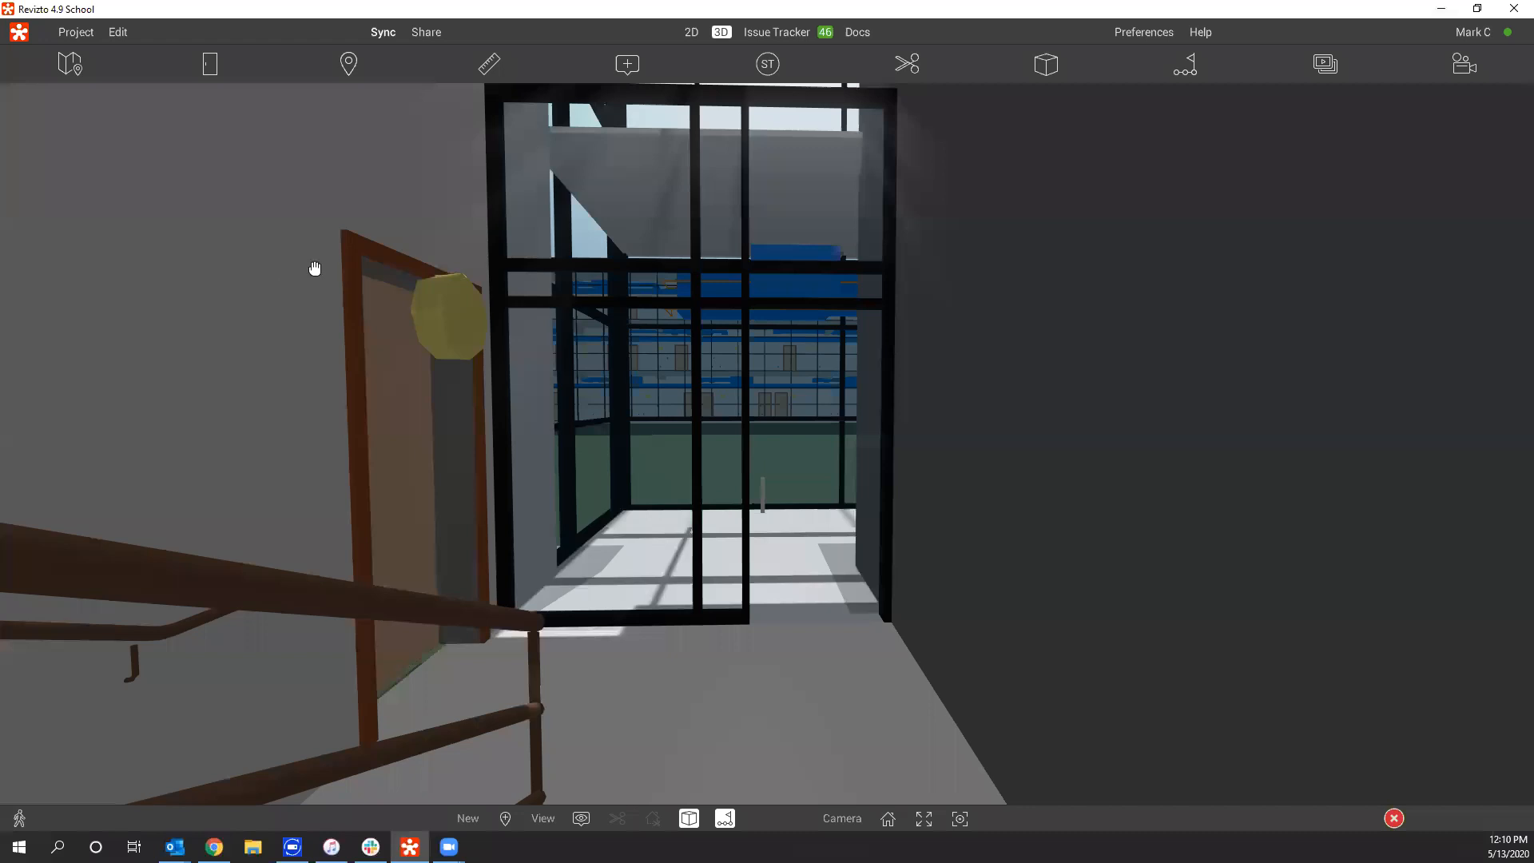
Use the map at the 02 - Floor level to teleport from the stair to Lounge 223, and close the map.
key(m)
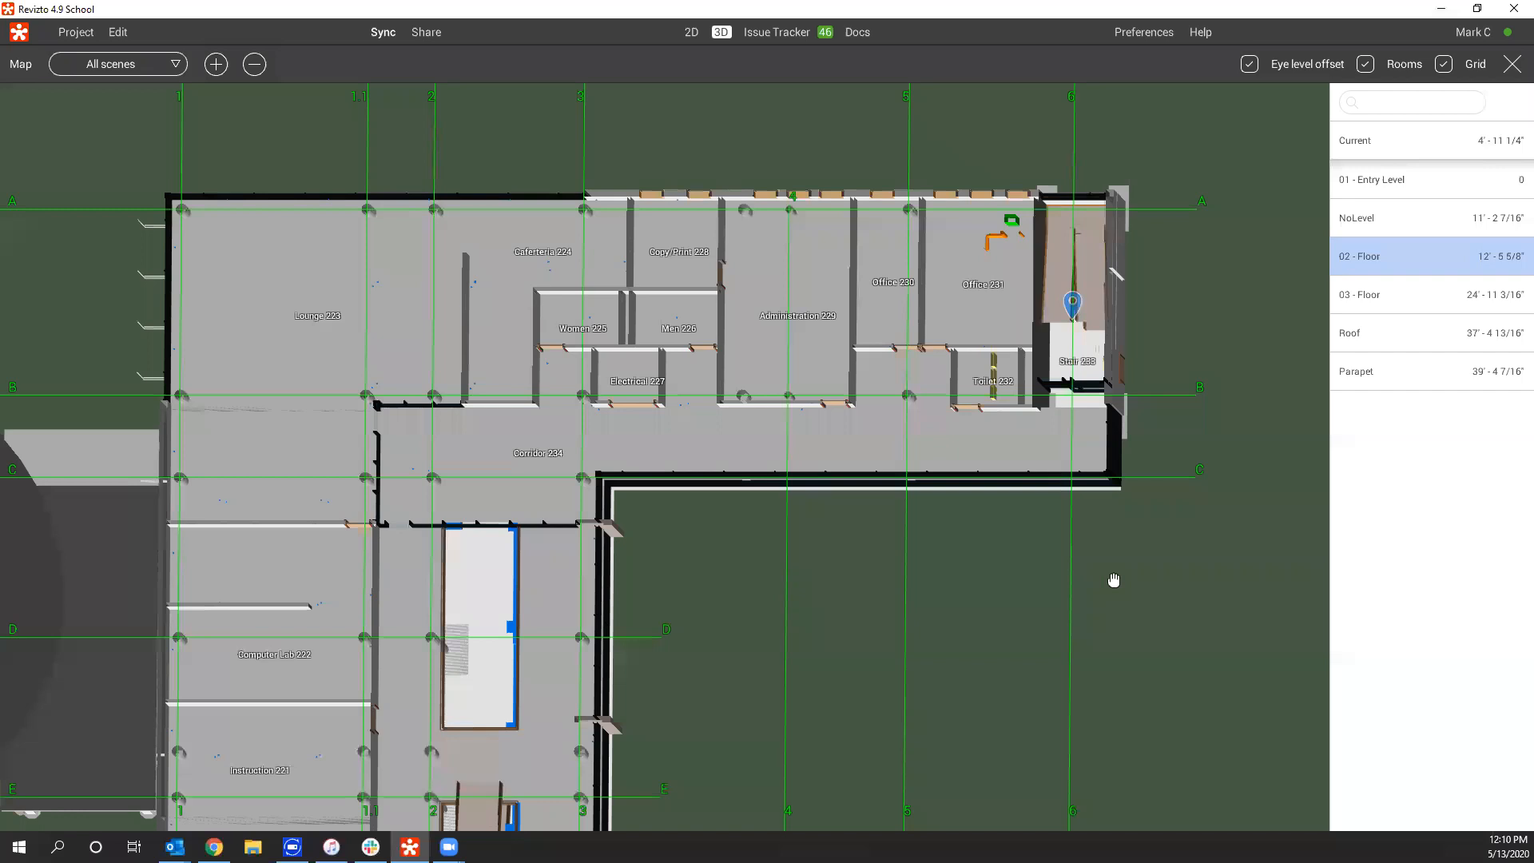
click(318, 315)
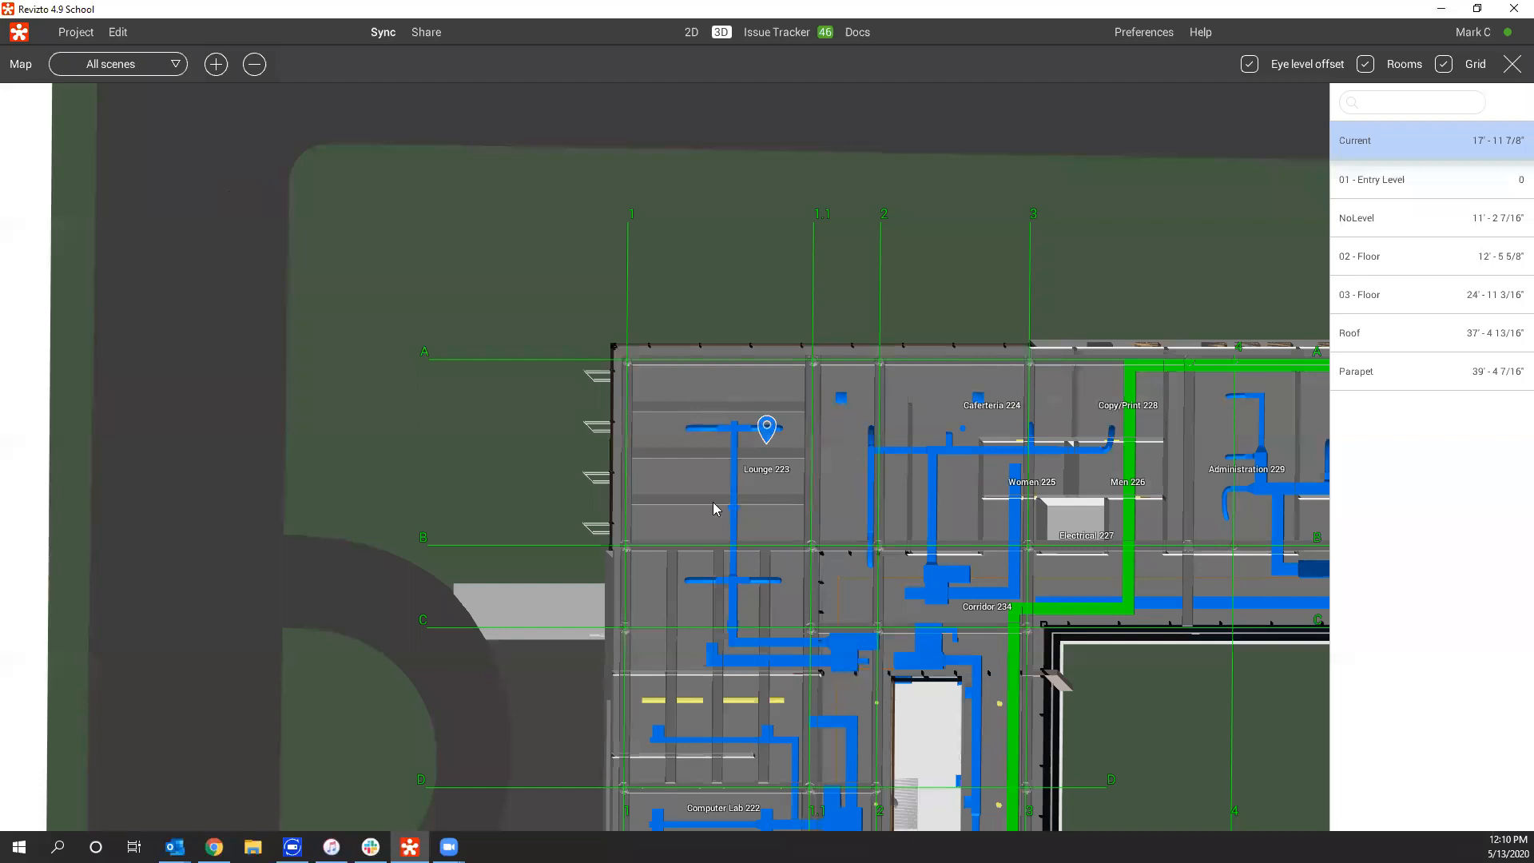
key(m)
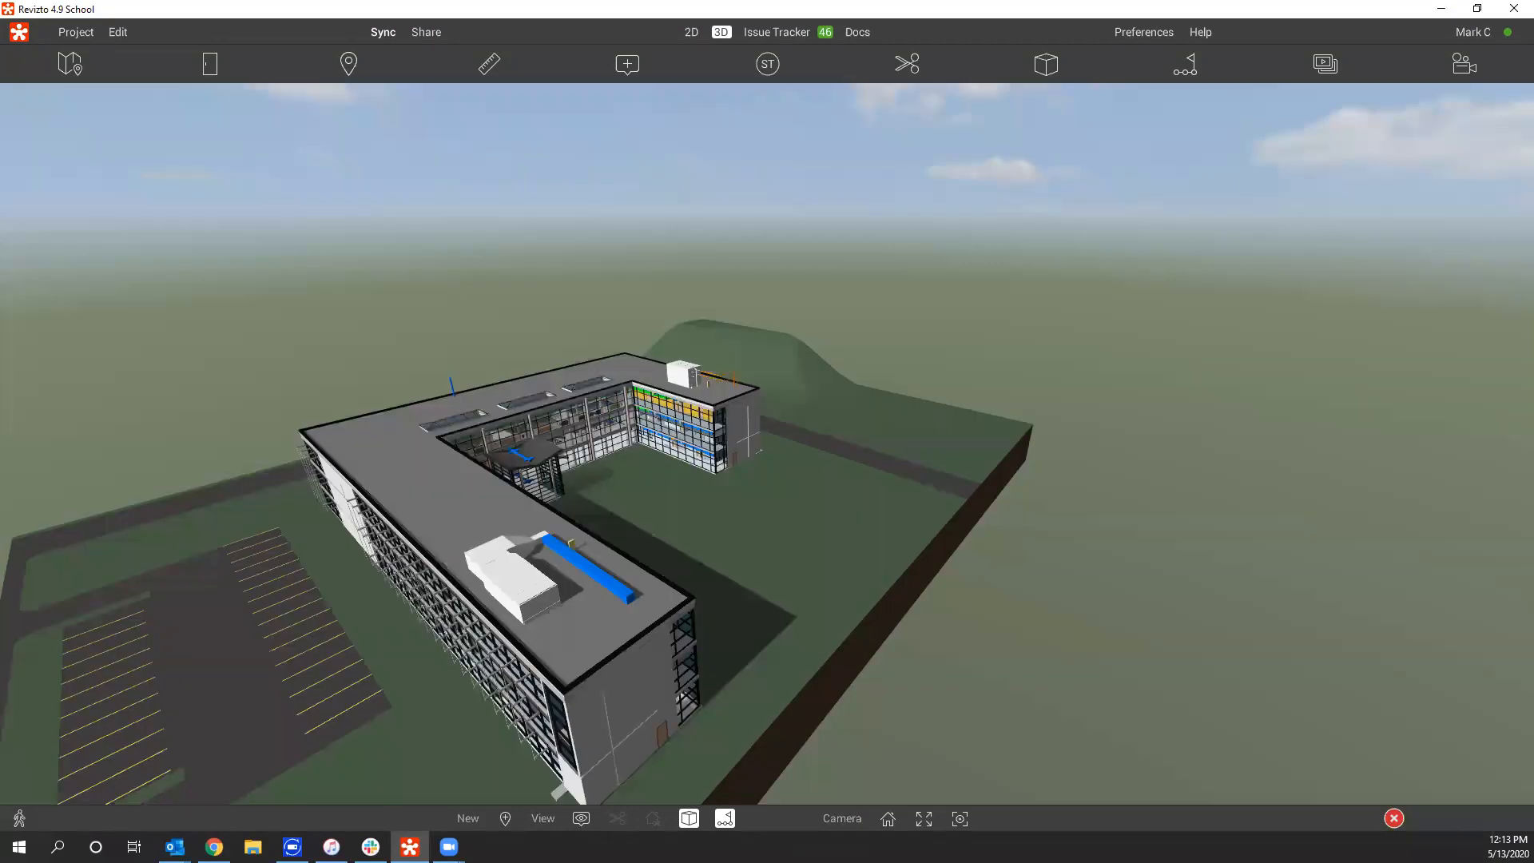
Show the properties of Duct Damage issue 3028 in the issue tracker and set its deadline to 15/May/2020.
scroll(767, 444, up, 1)
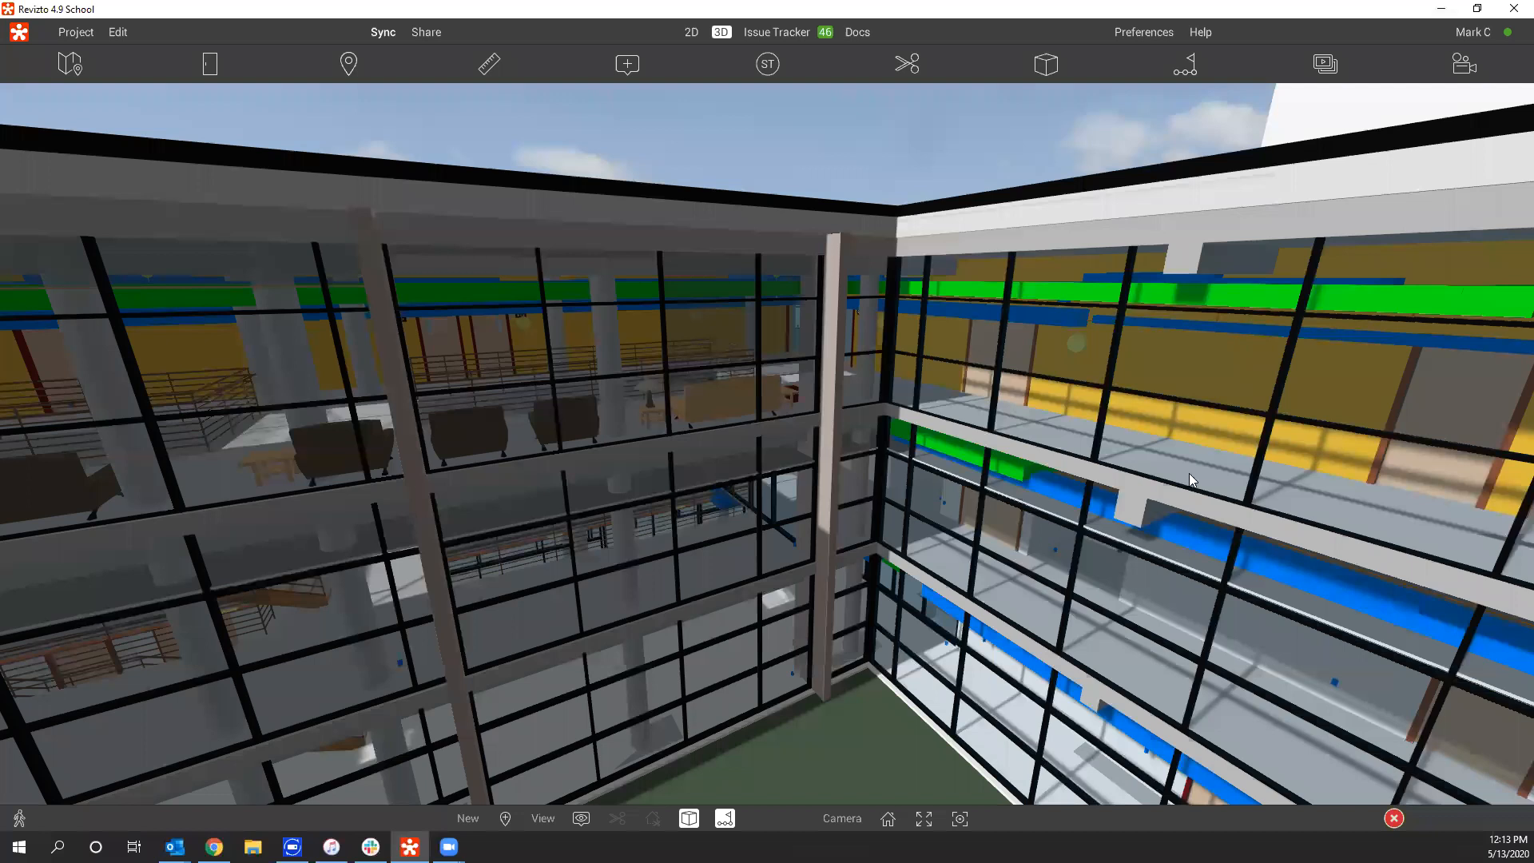
key(Tab)
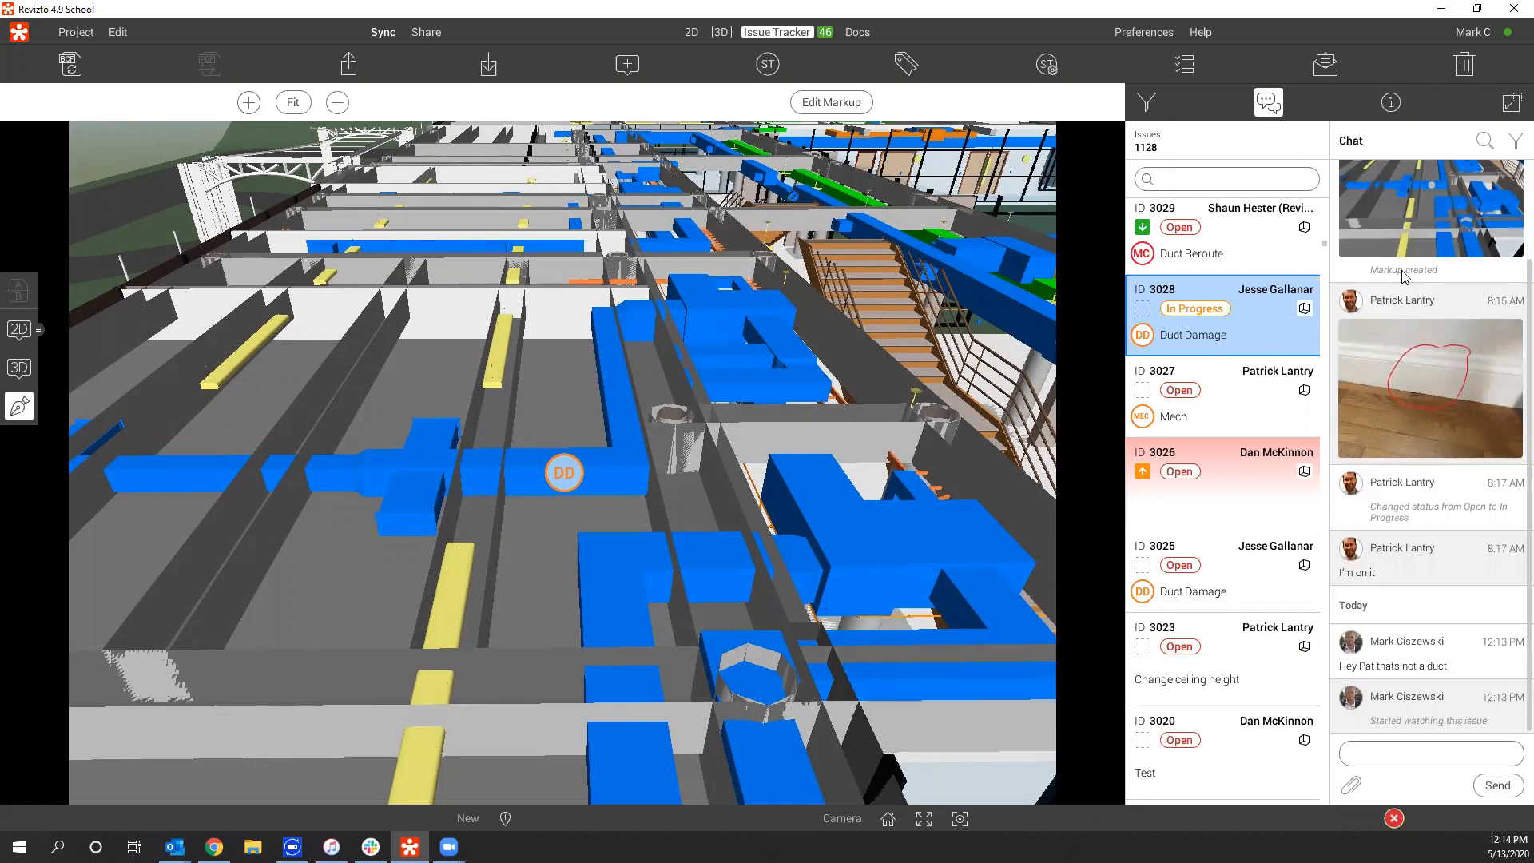
click(1391, 102)
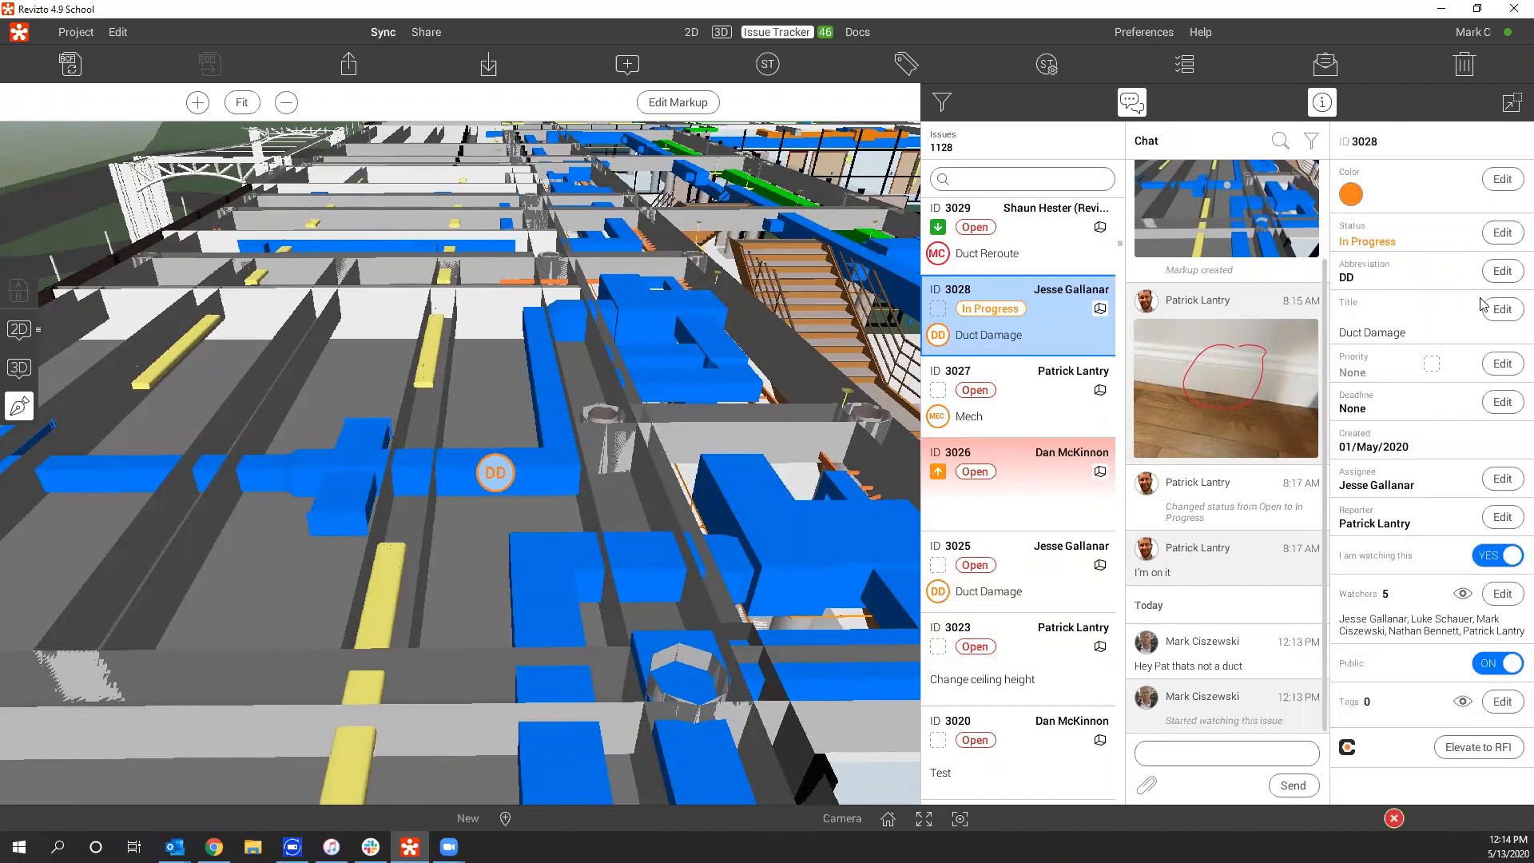
click(1502, 402)
click(1458, 304)
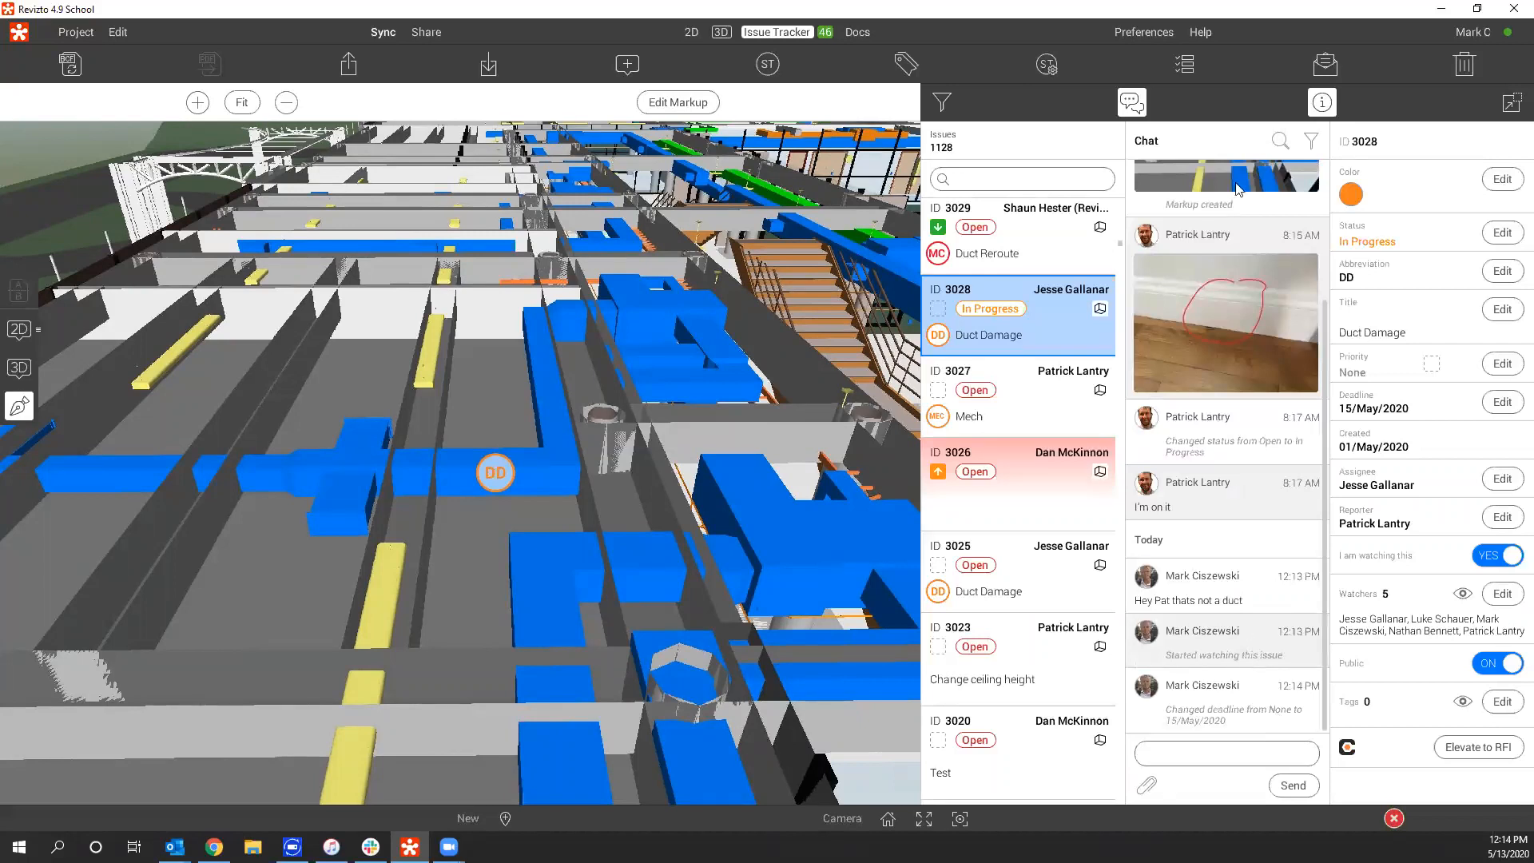
Review the chat history of the Duct Damage issue and add the Boston tag to it.
scroll(1244, 656, up, 5)
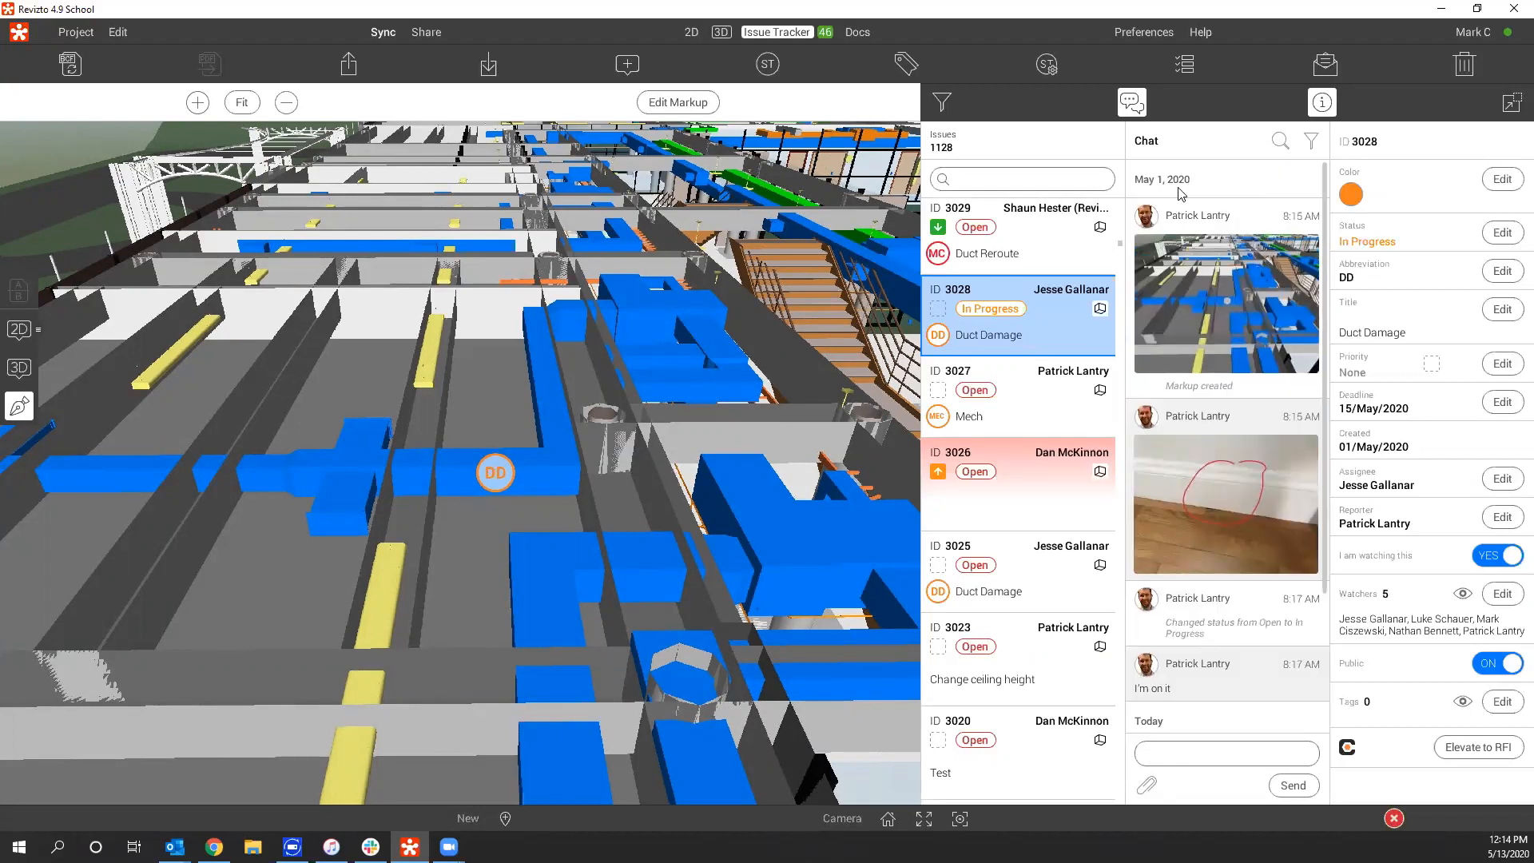
scroll(1173, 531, down, 5)
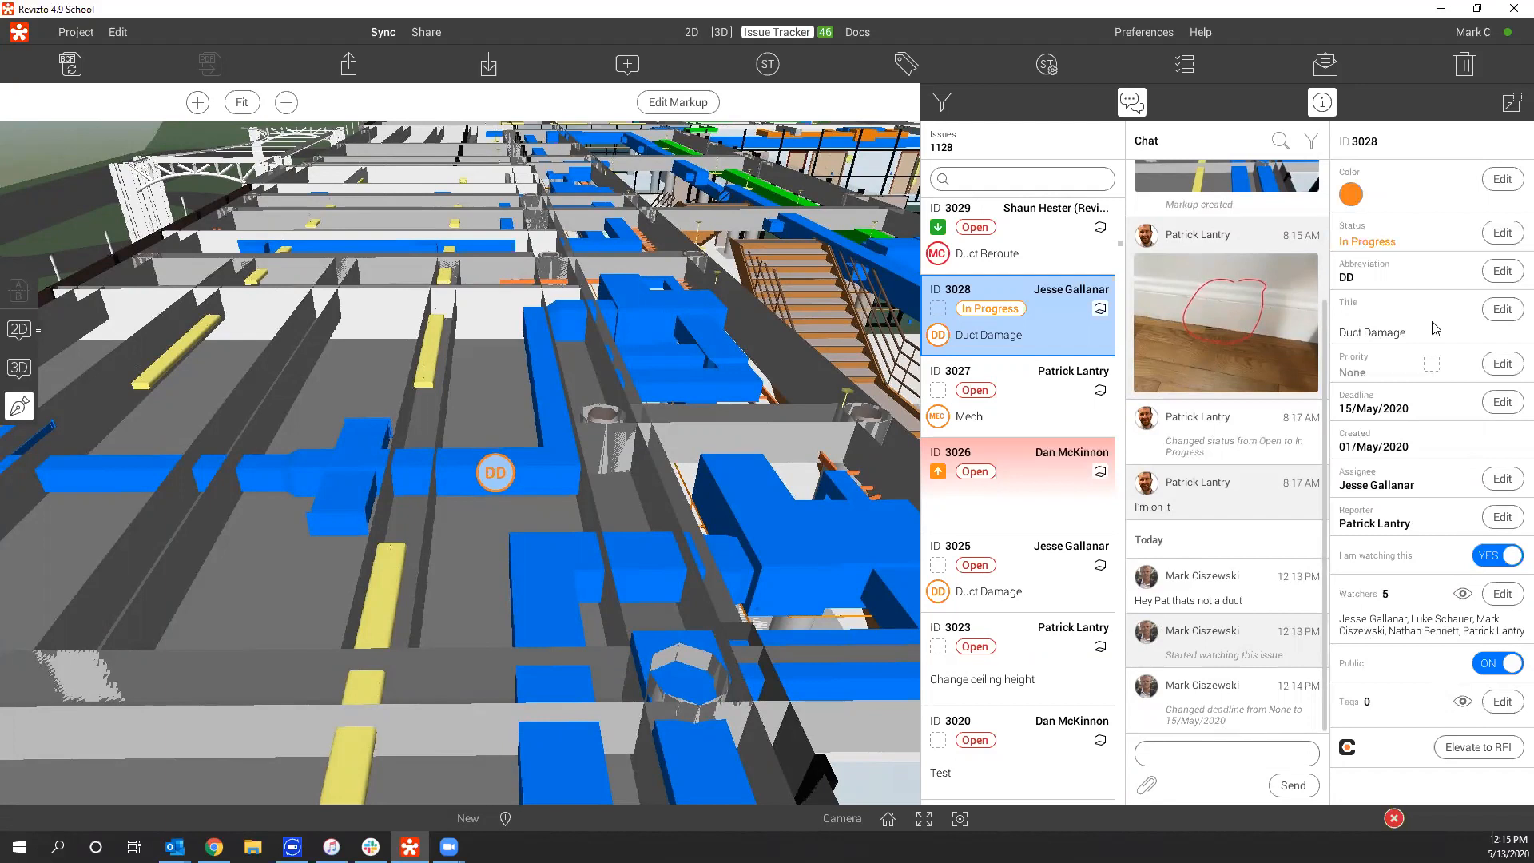
click(1502, 702)
scroll(1405, 455, down, 10)
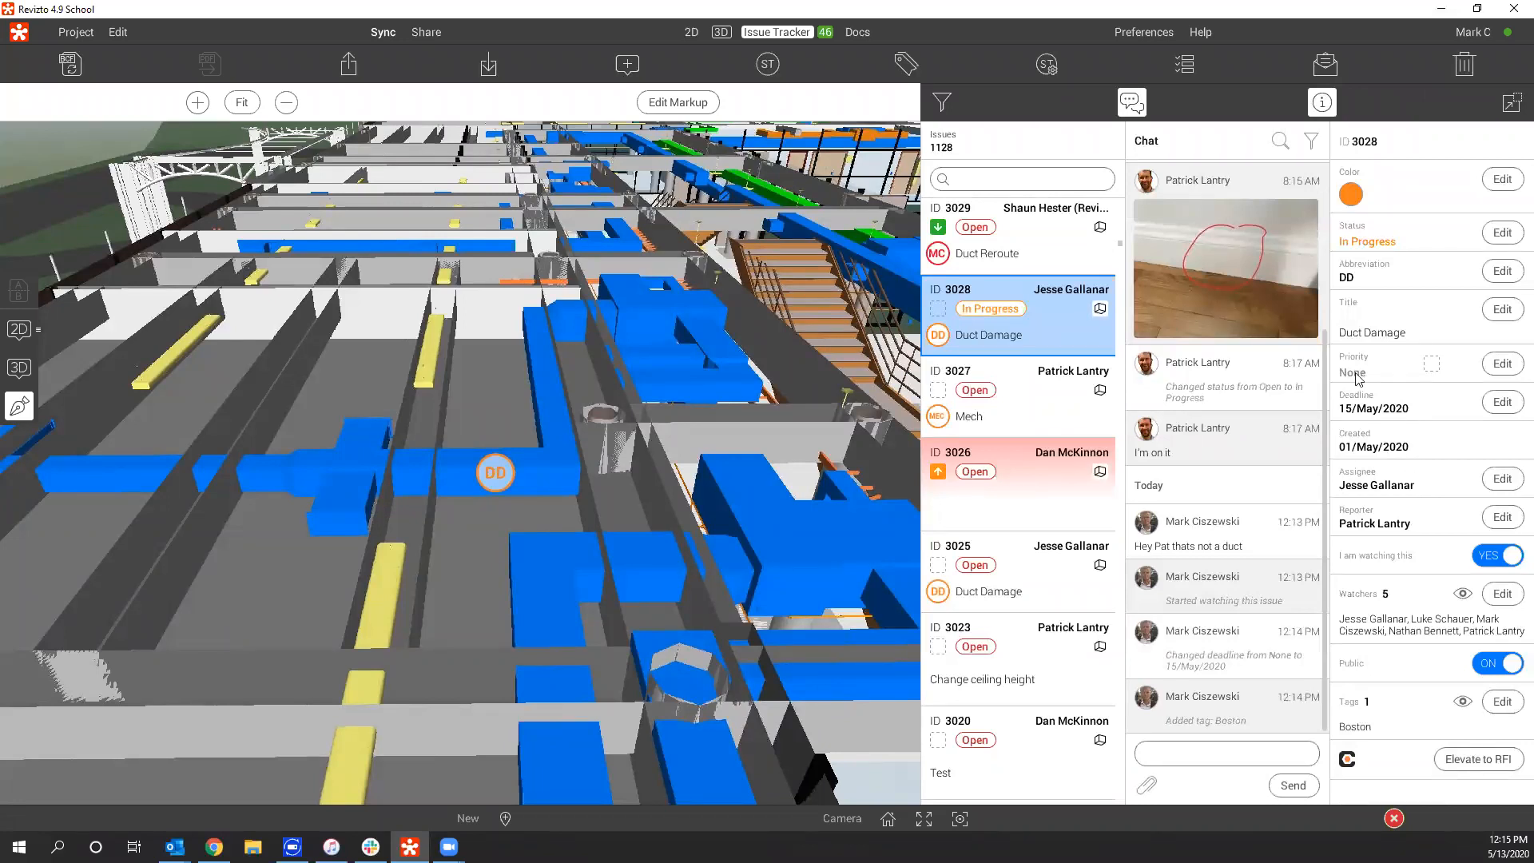
click(1147, 787)
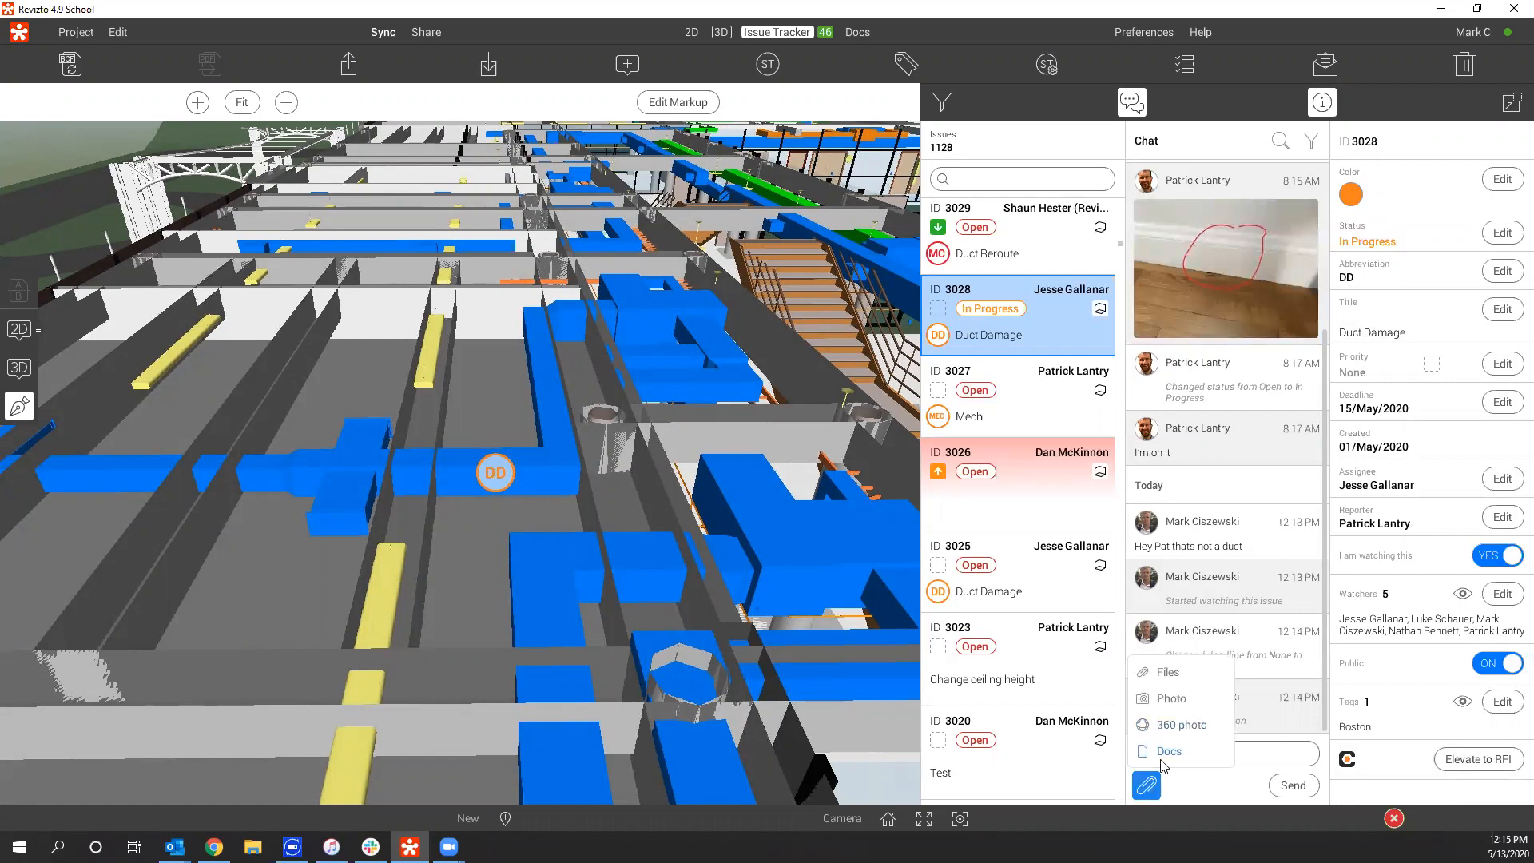
click(1164, 766)
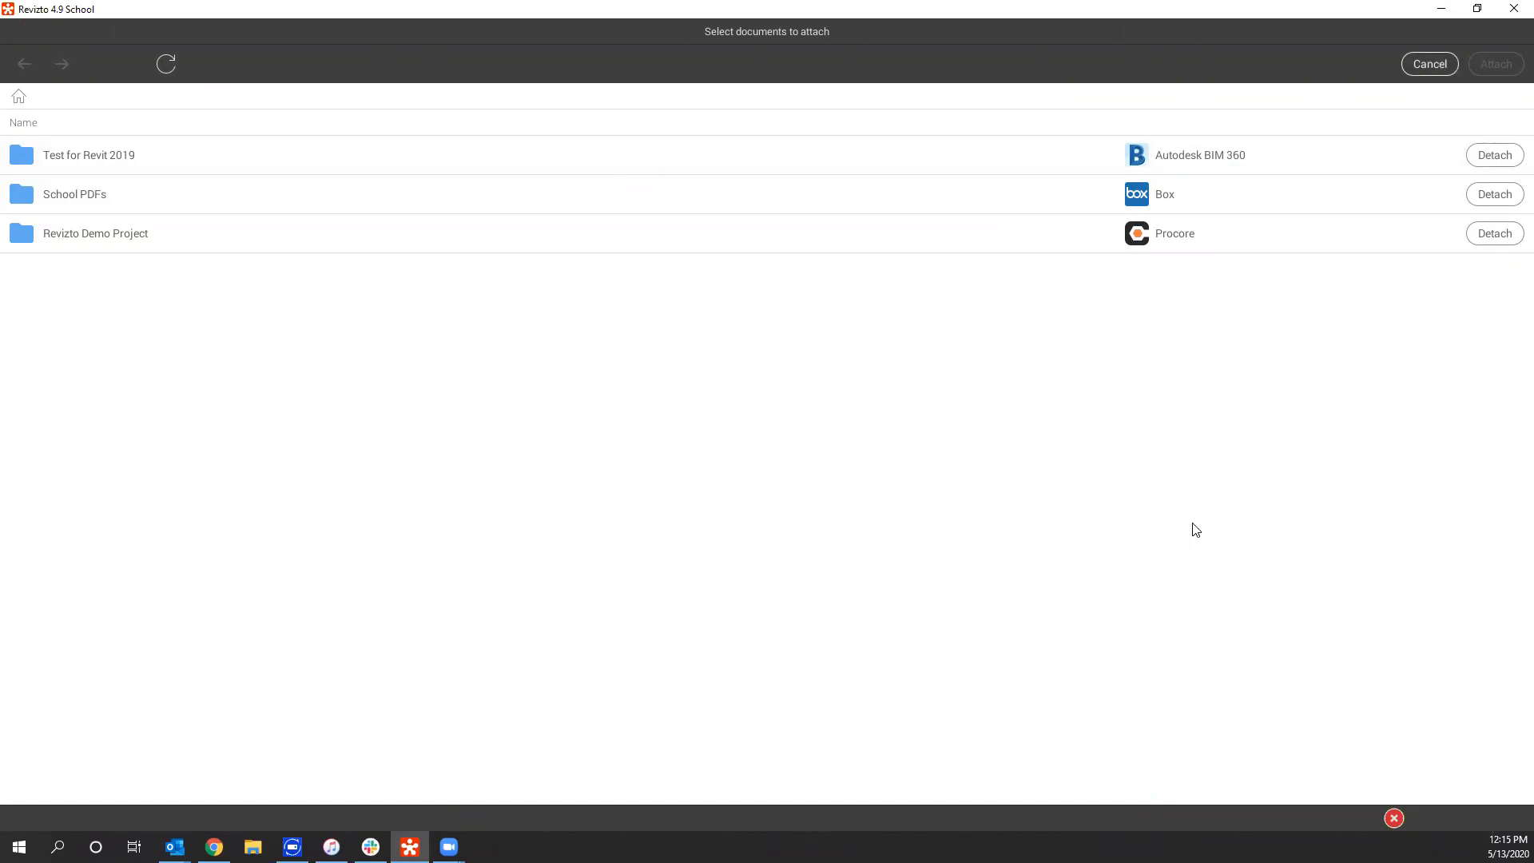
key(Escape)
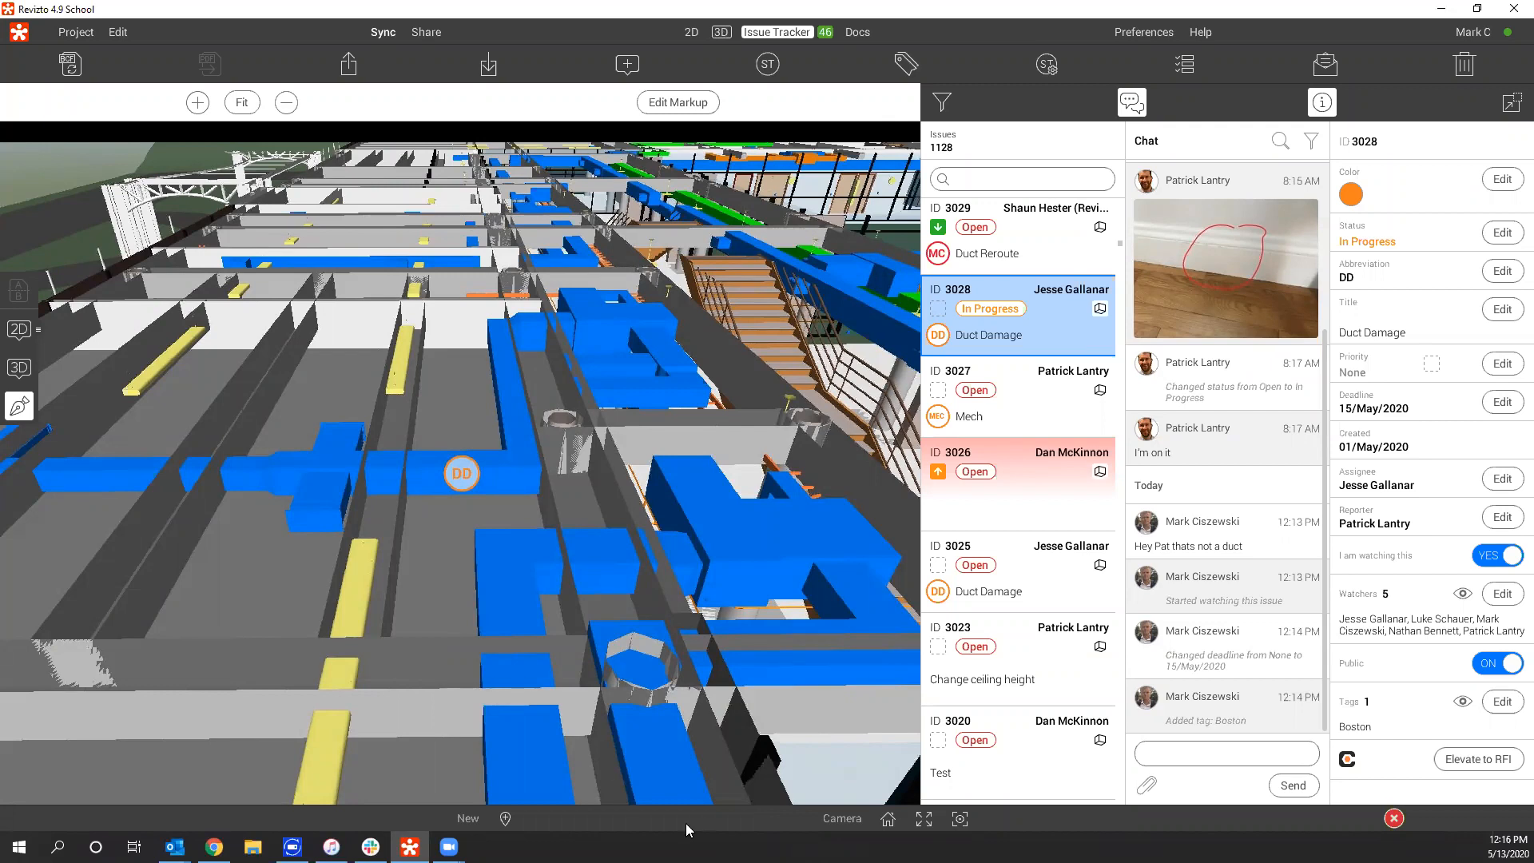
Return to the 3D model and look around the interior stairwell.
click(680, 690)
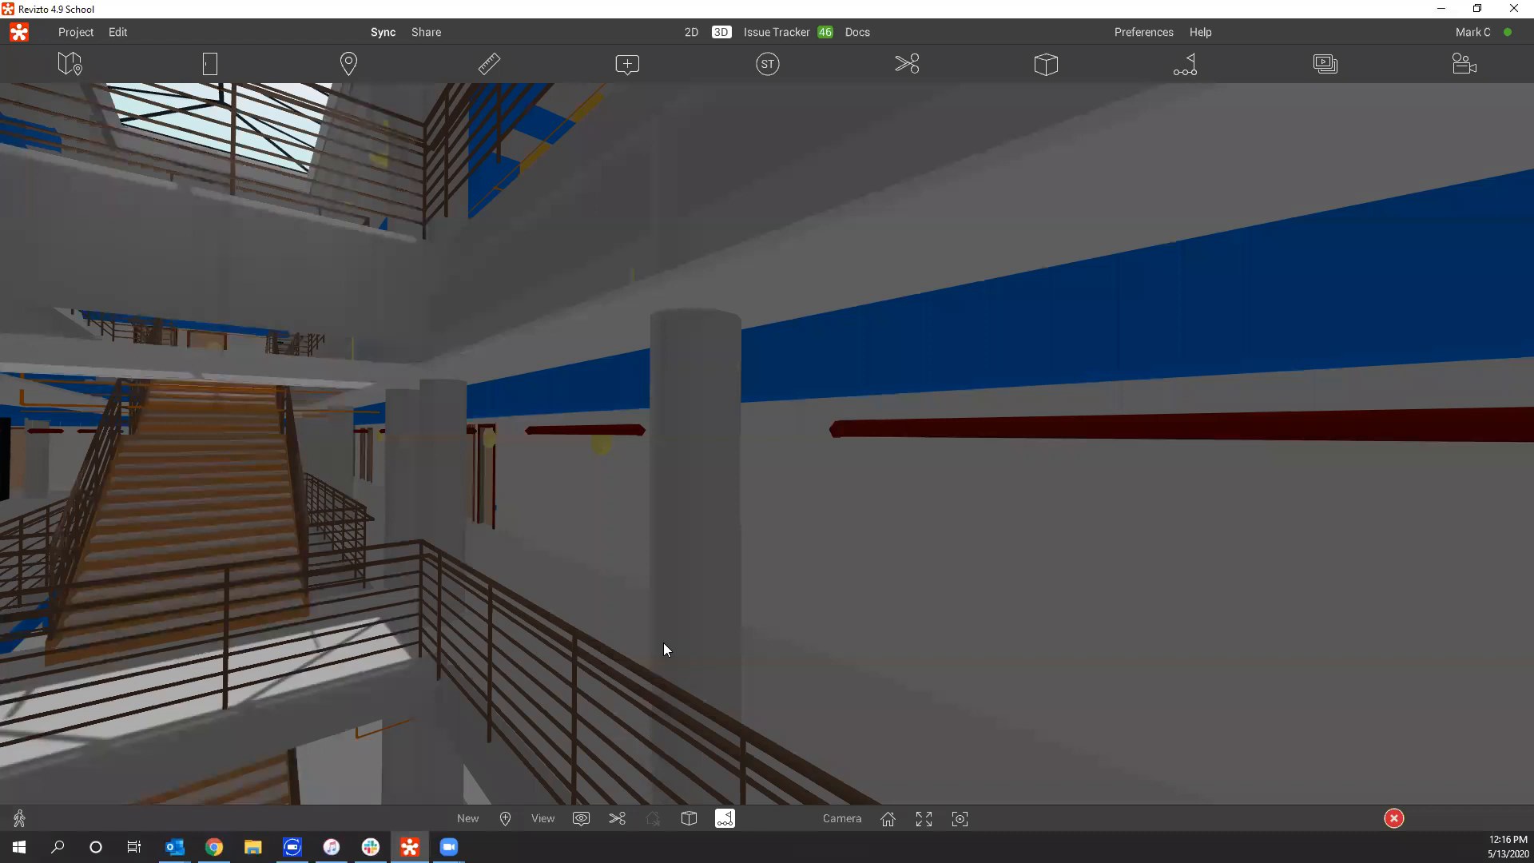
drag(663, 642, 671, 655)
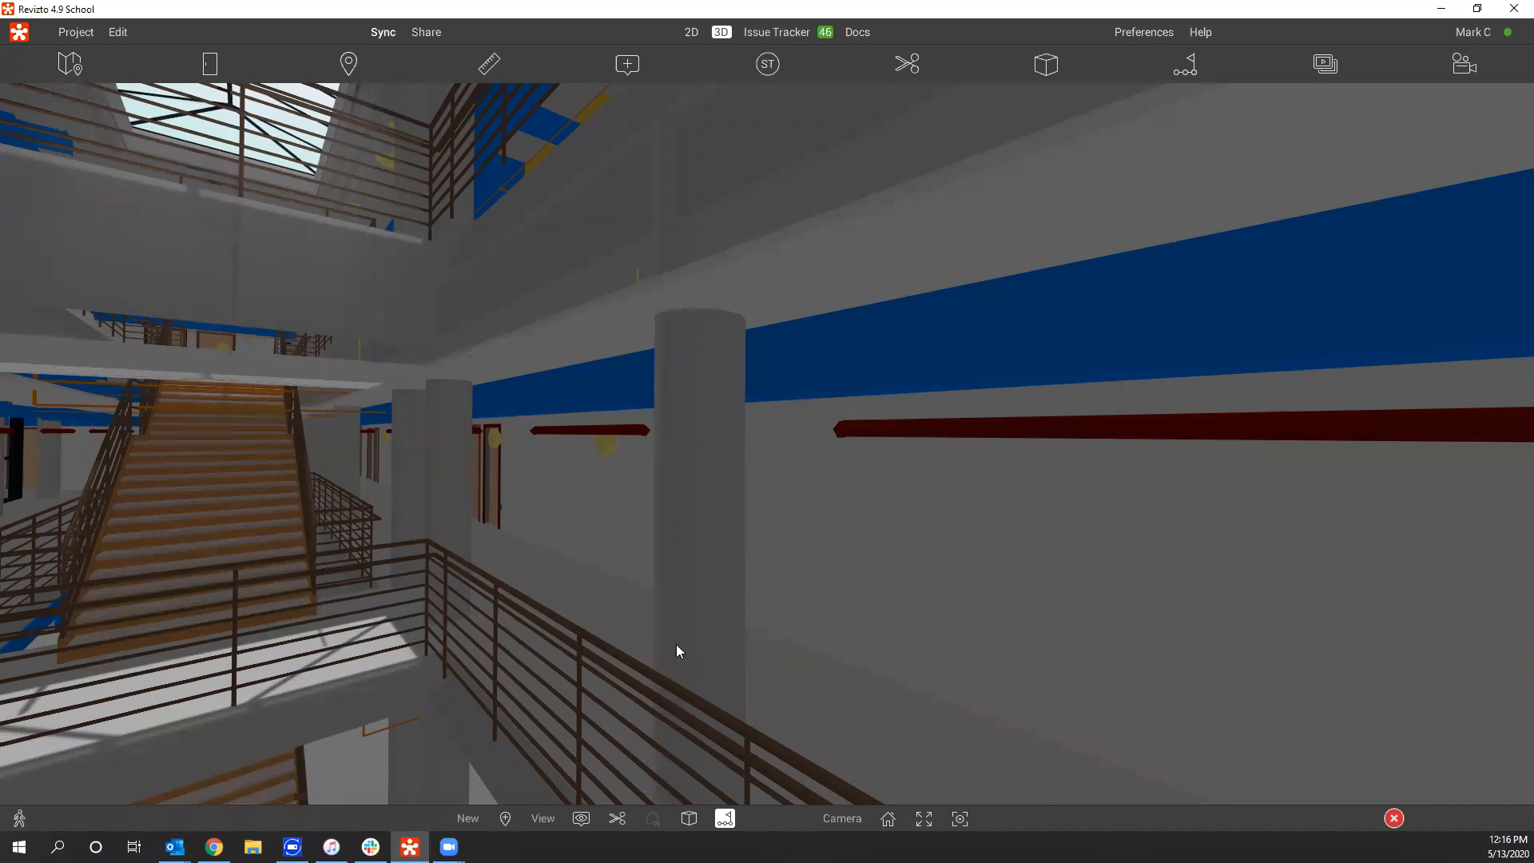
drag(676, 644, 679, 647)
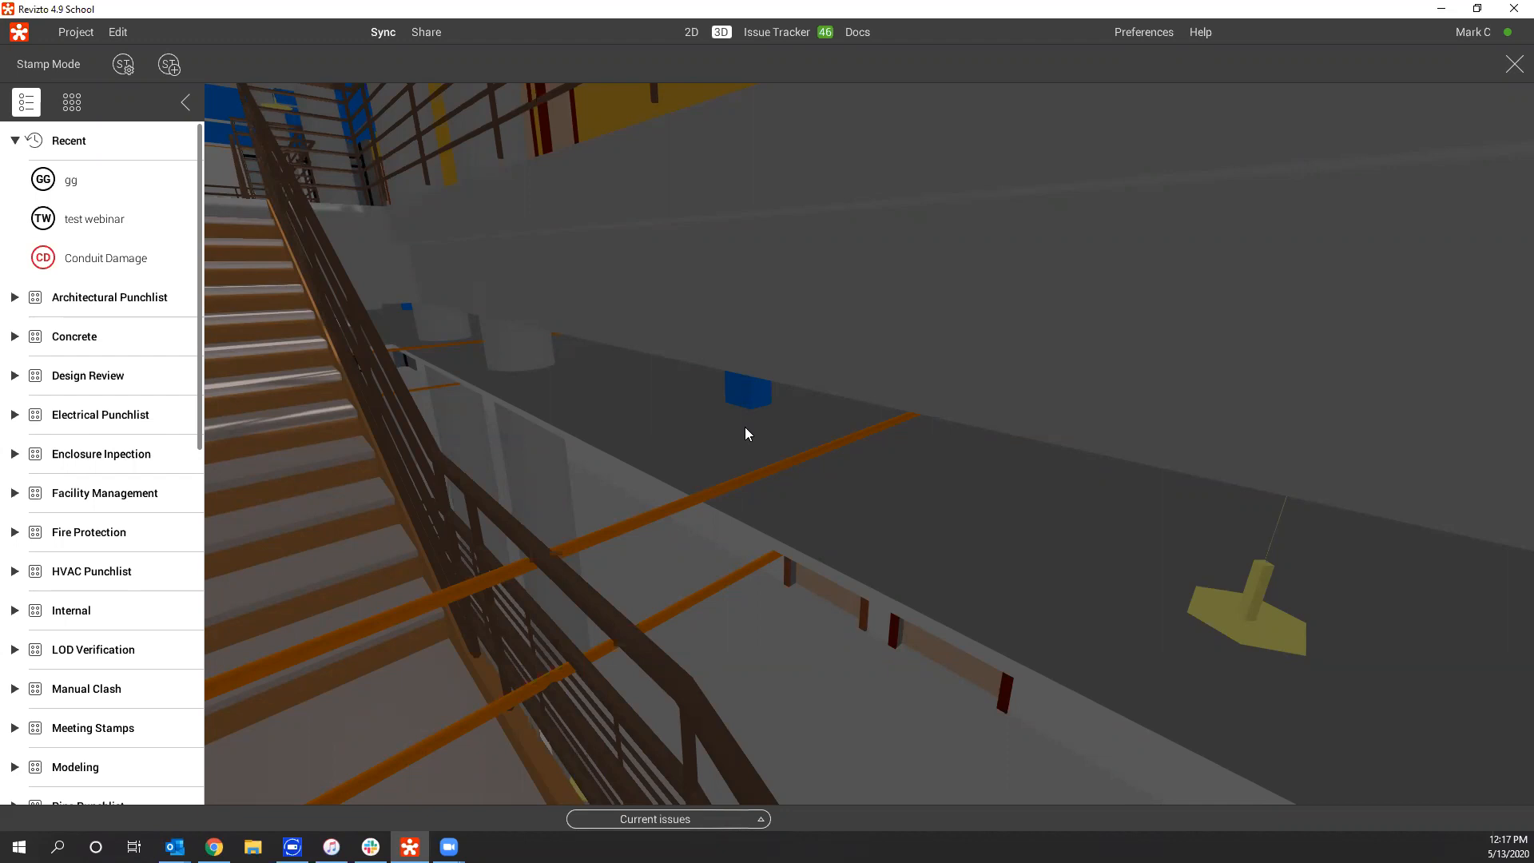
Place a GK mech stamp from the HVAC Punchlist near the blue duct box beside the stairs, view it from other angles and exit stamp mode.
scroll(63, 667, down, 1)
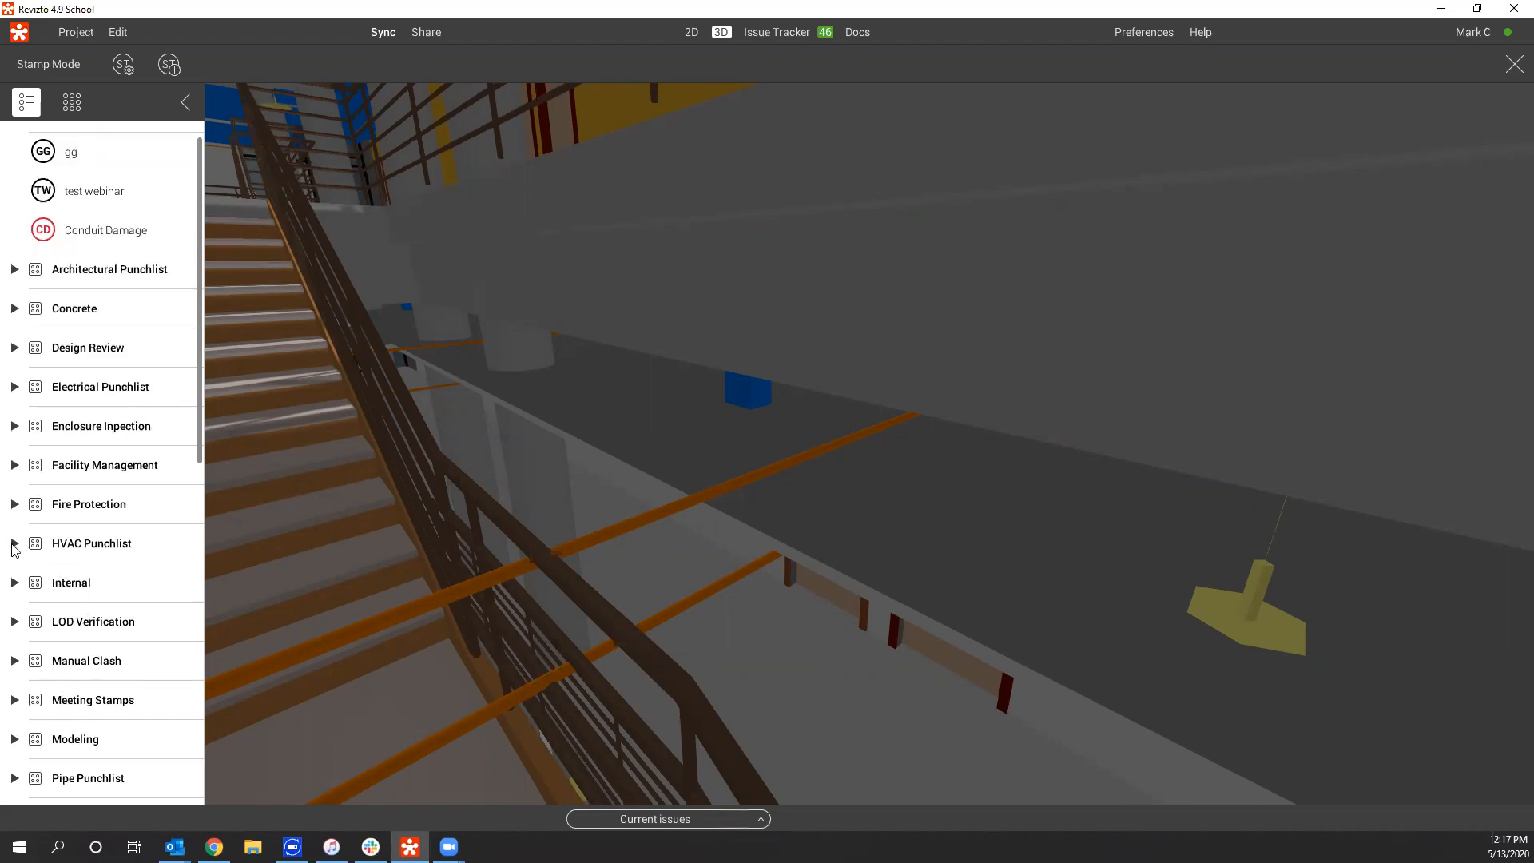
click(14, 544)
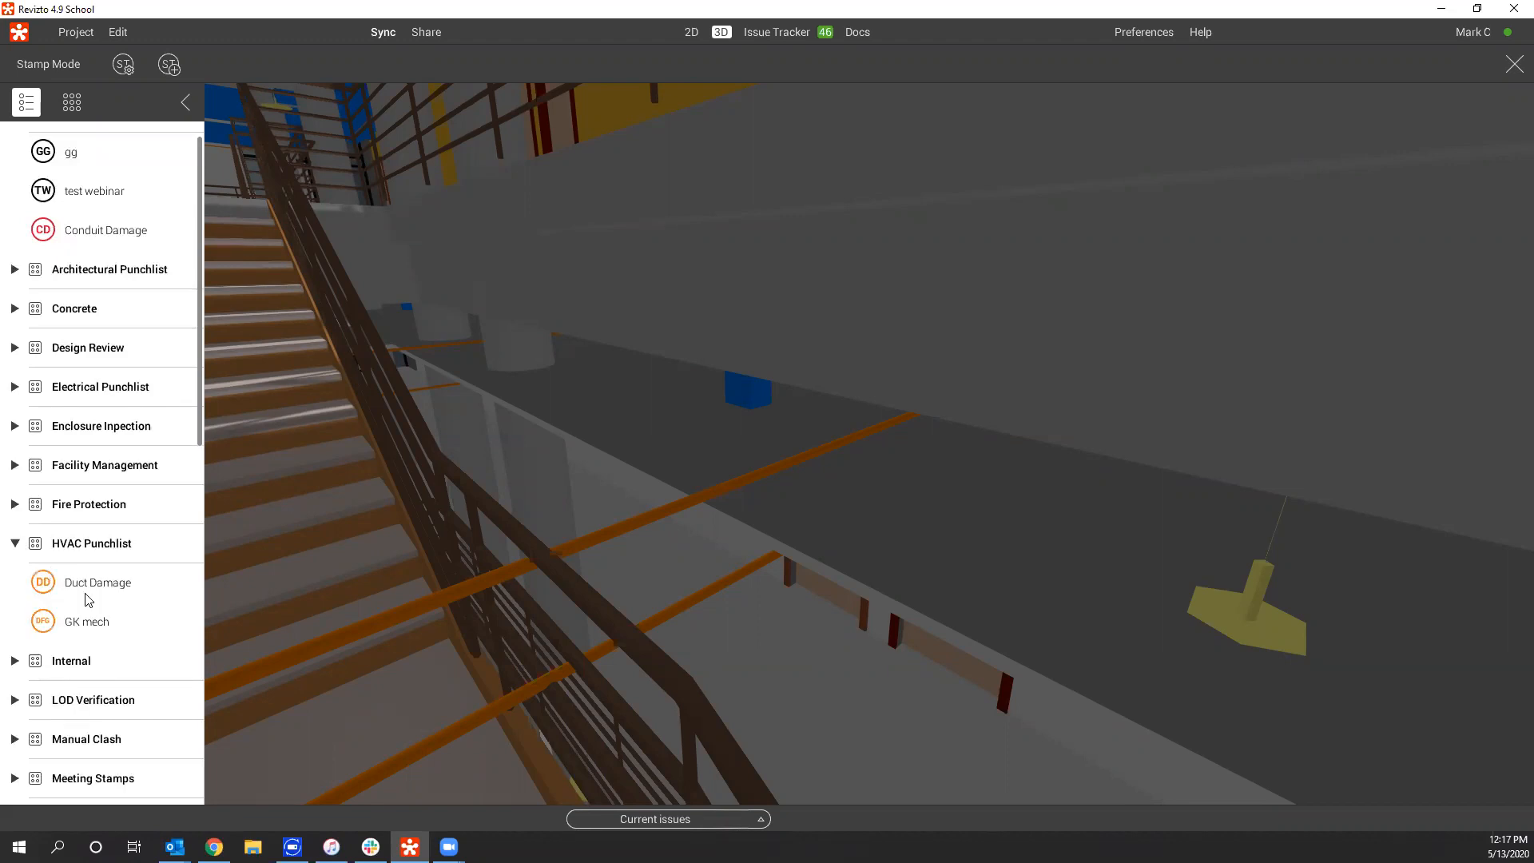
click(14, 543)
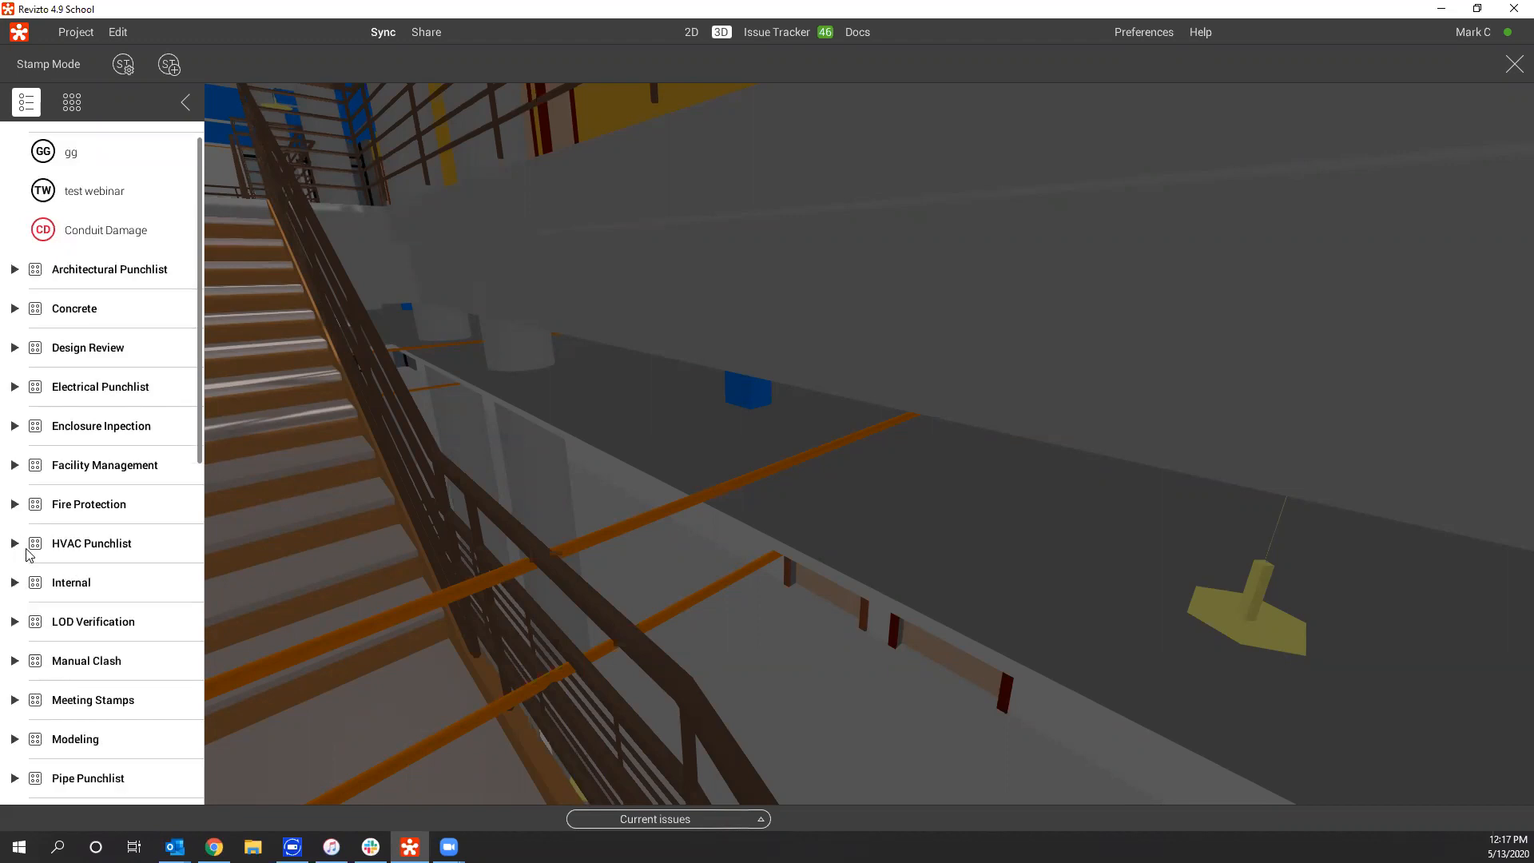
click(27, 554)
click(89, 628)
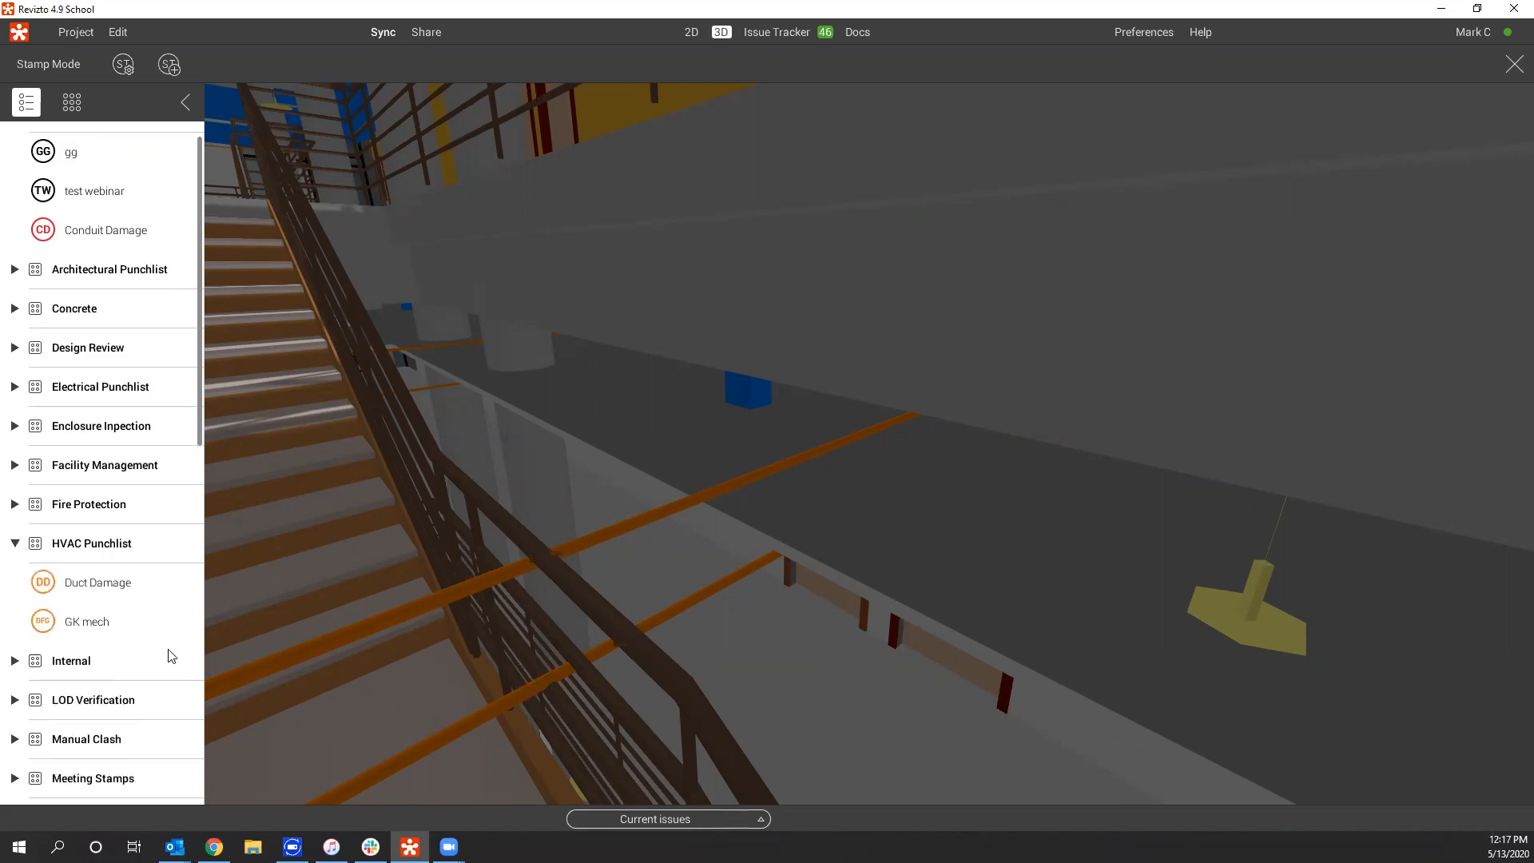
click(786, 505)
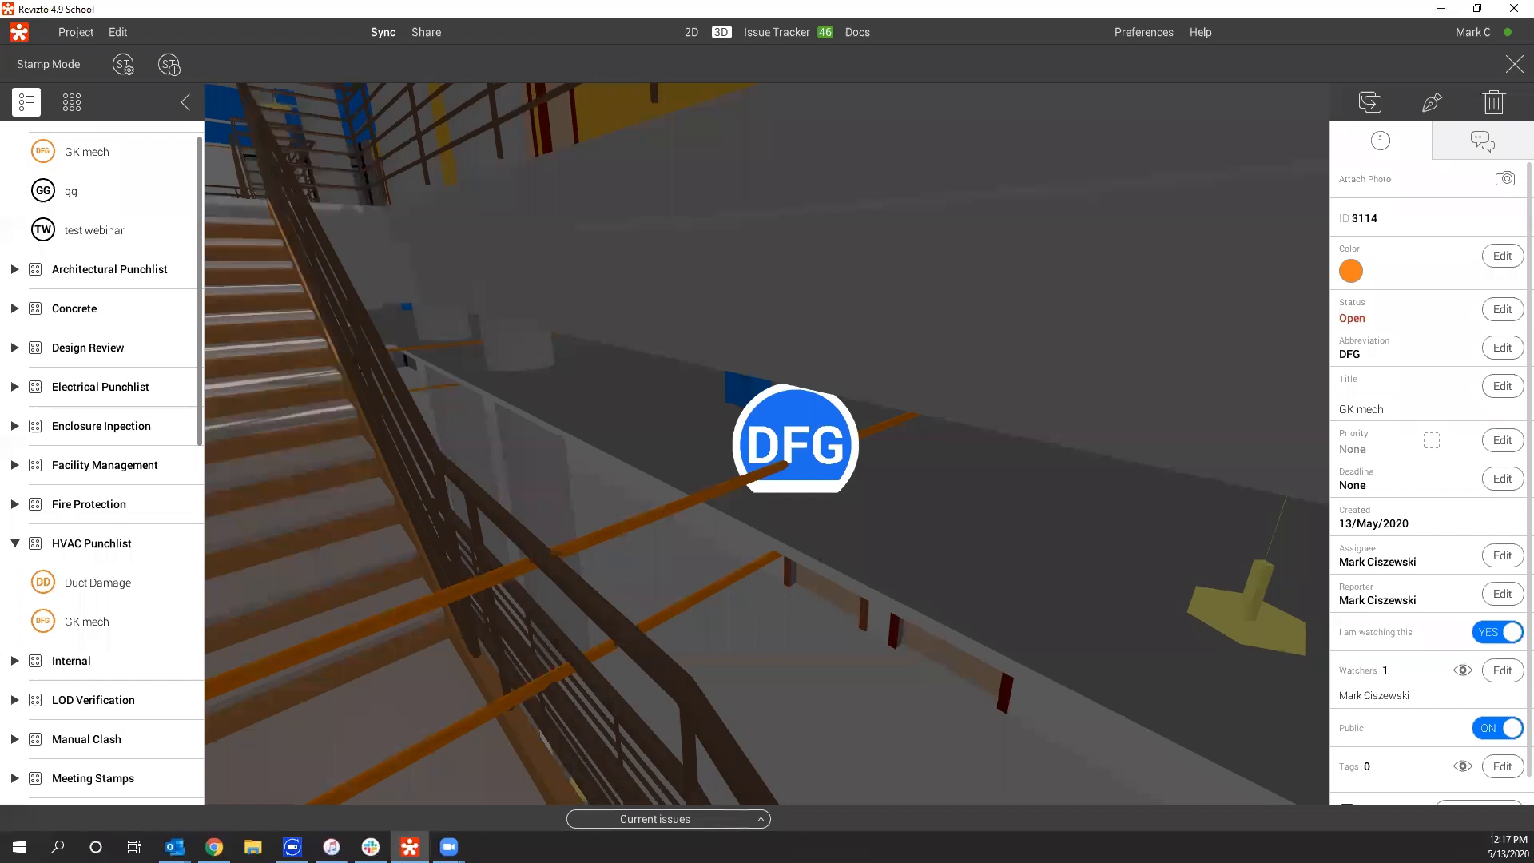
drag(796, 444, 109, 640)
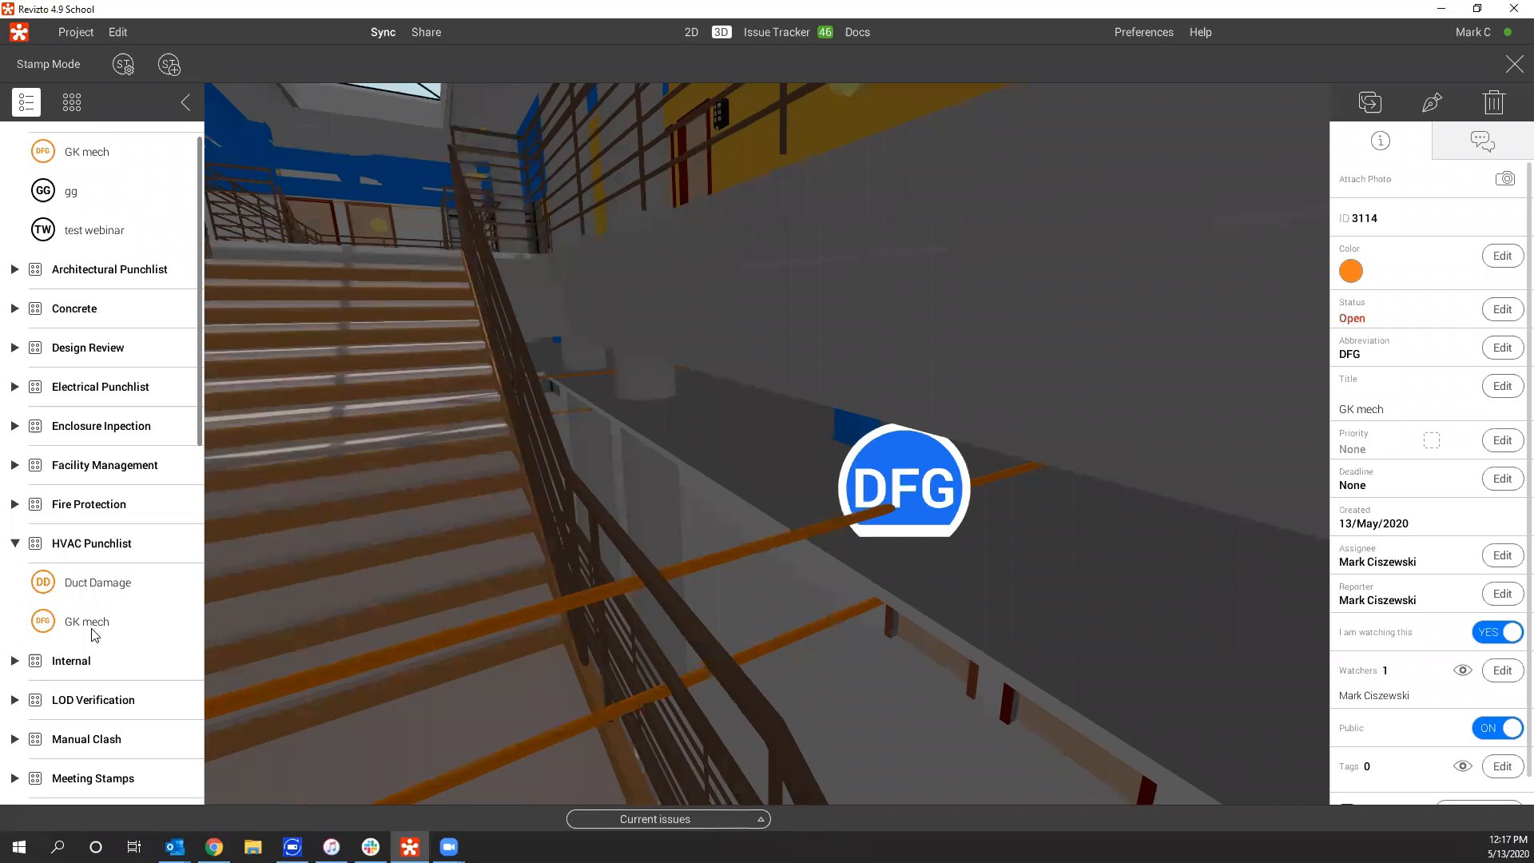
click(95, 635)
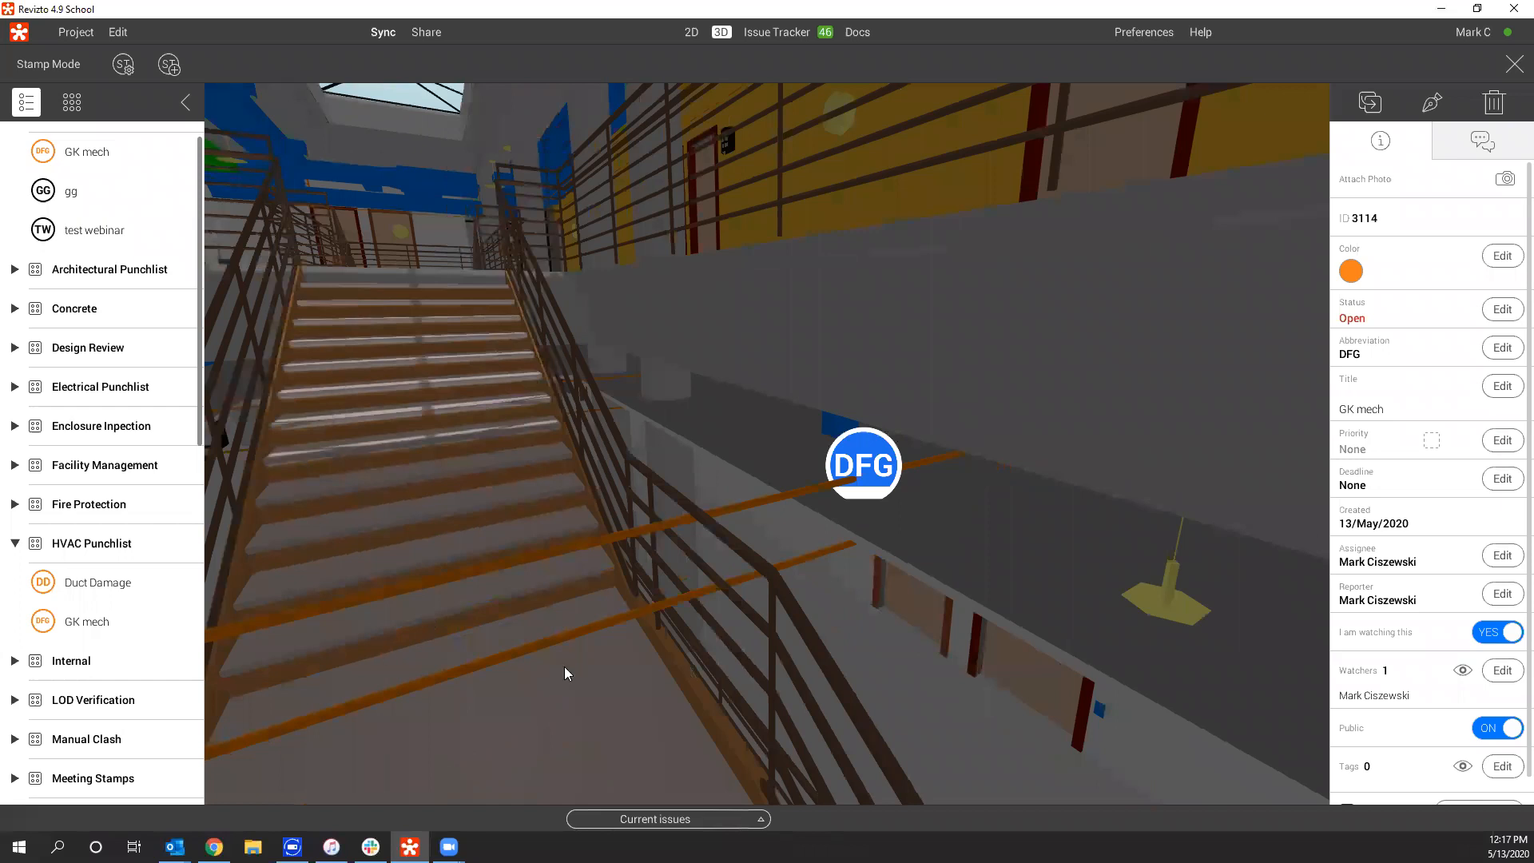
drag(551, 671, 644, 631)
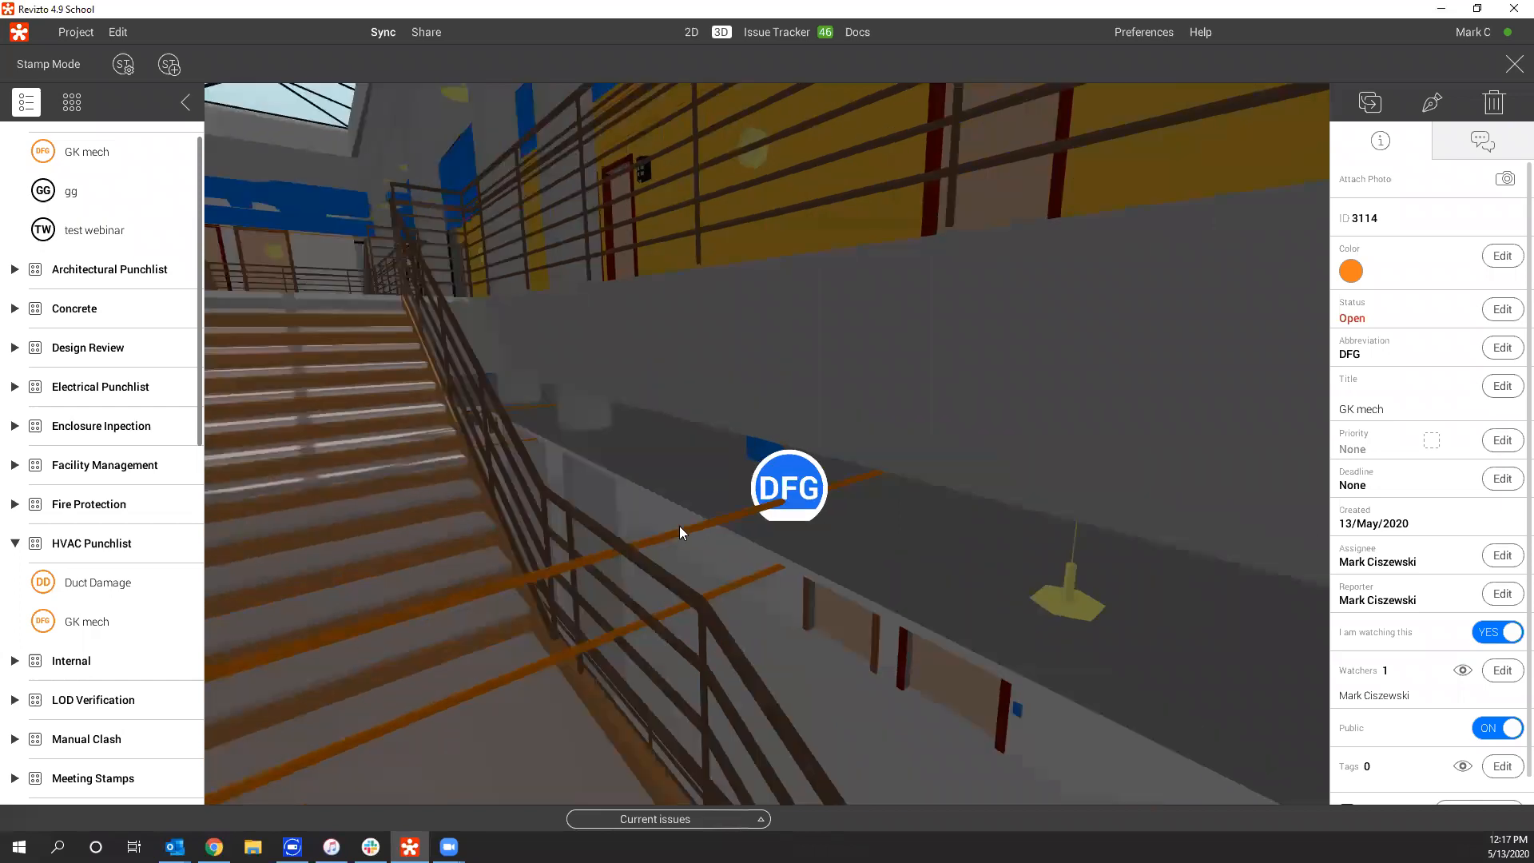
click(1515, 64)
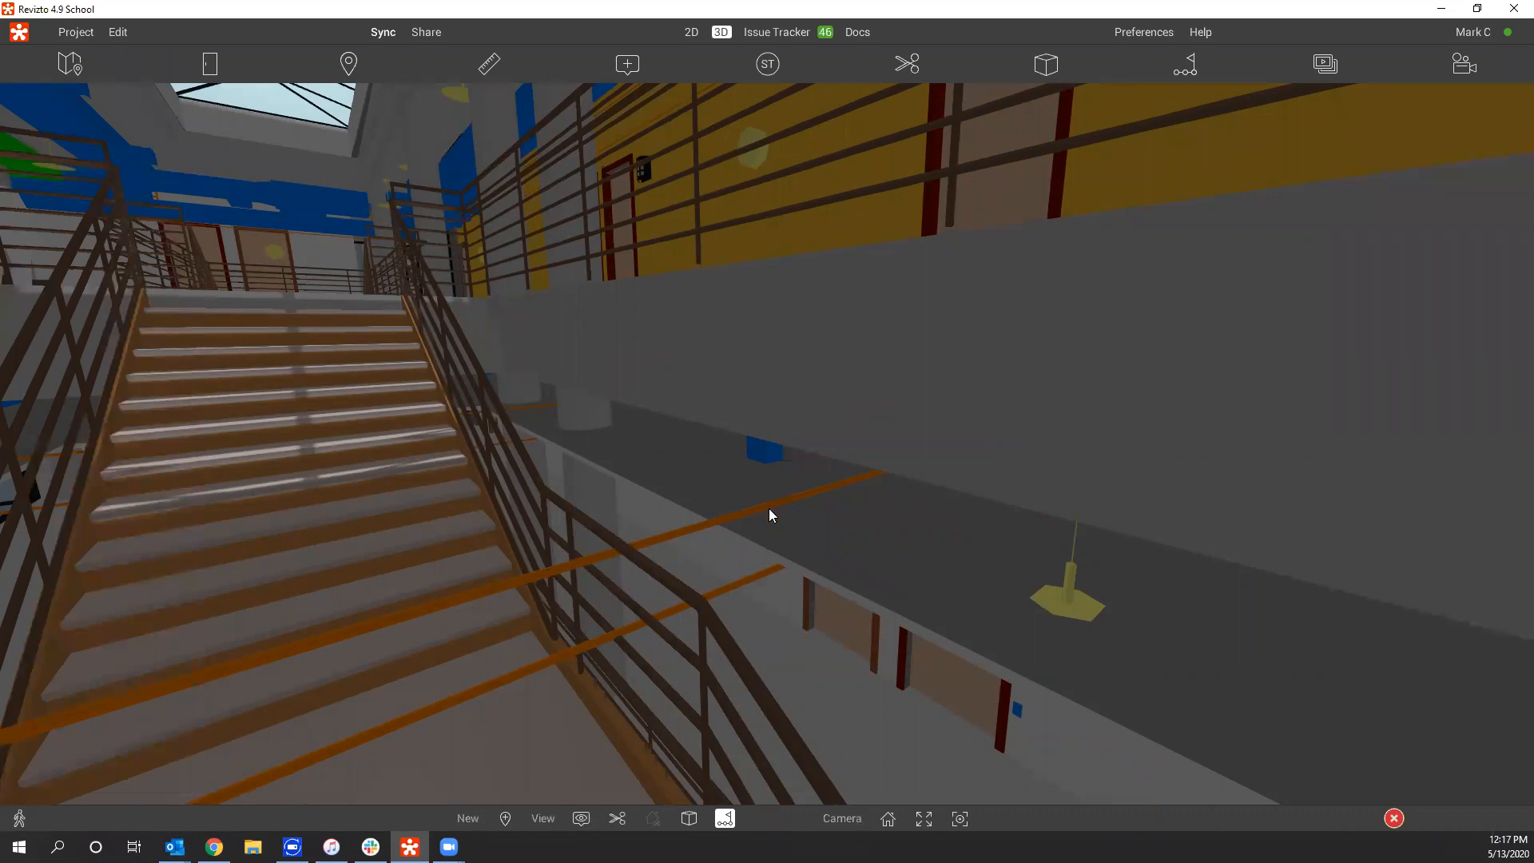
Mark up the GK mech issue's snapshot with a red freehand circle around the stair railing and a text callout reading "dkjfdslkfsd".
key(i)
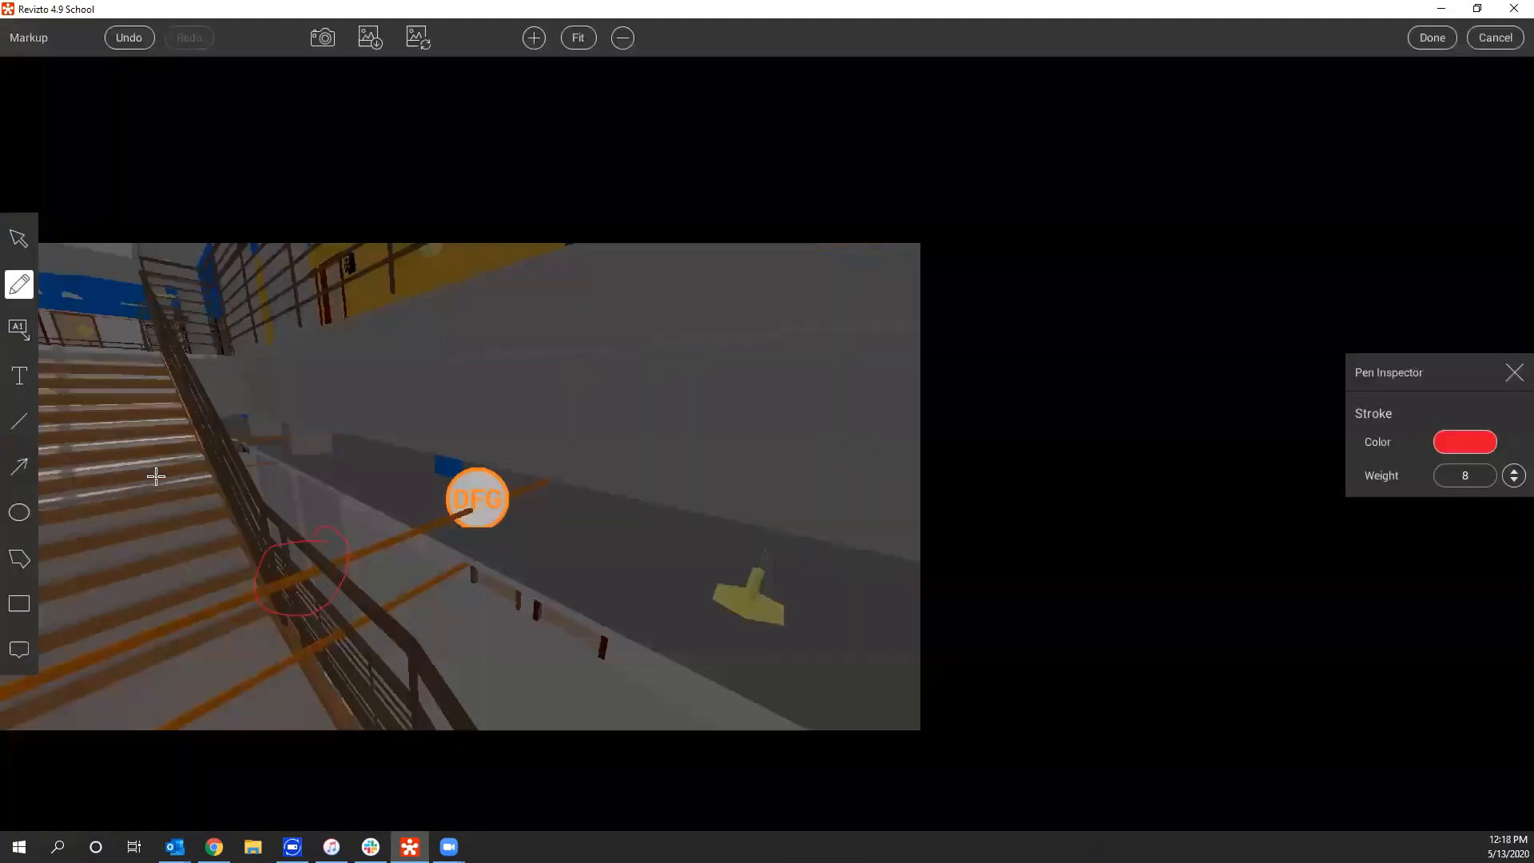
click(24, 333)
click(696, 527)
text(dkjfdslkfsd)
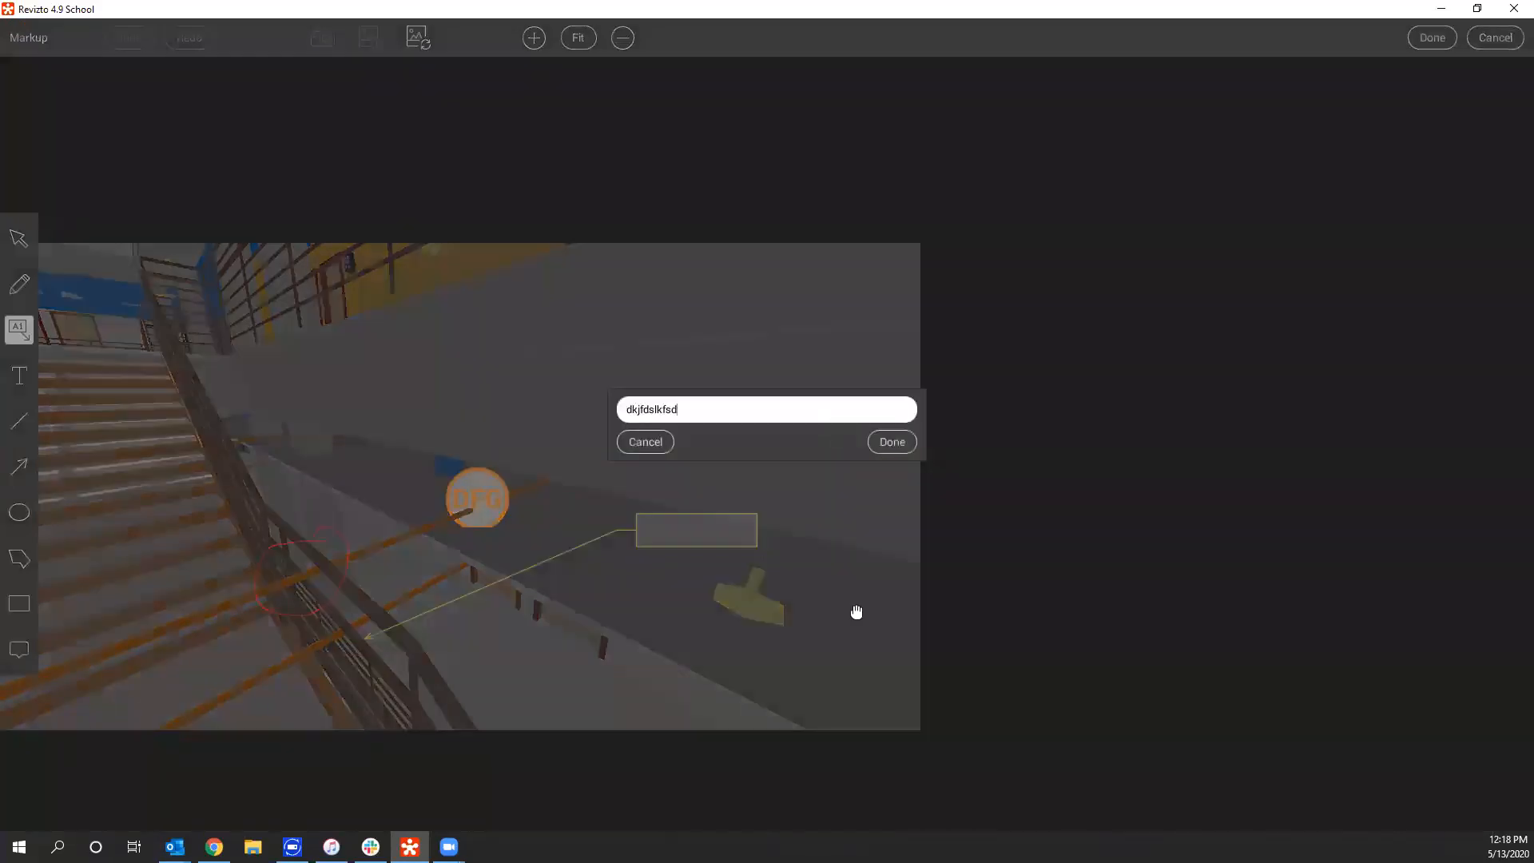
click(683, 536)
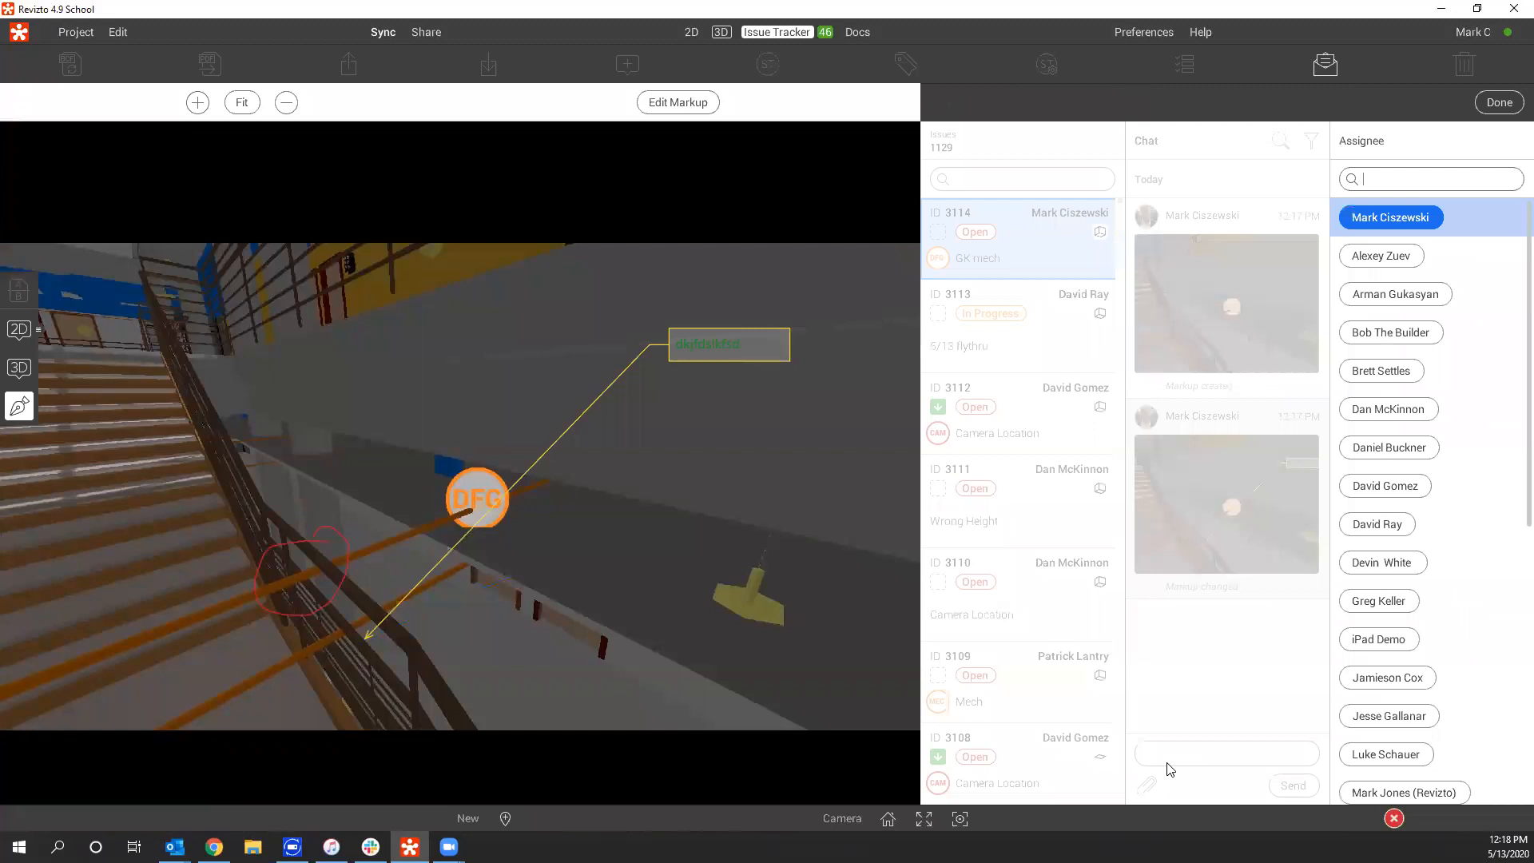
Assign the GK mech issue to another team member and post the chat message "Please fix now".
text(Please f)
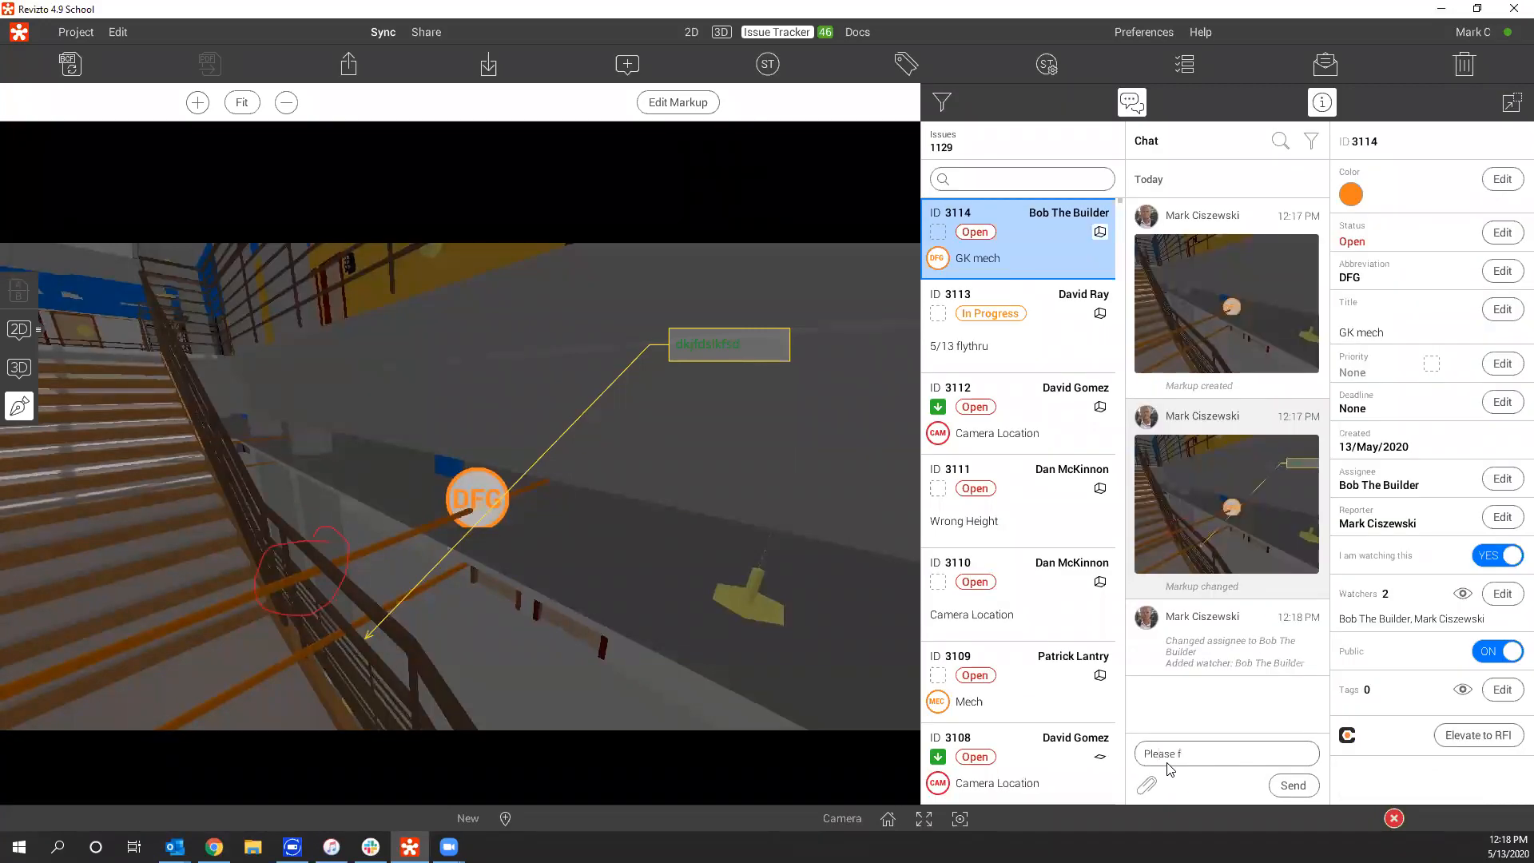
text(ix now)
key(Return)
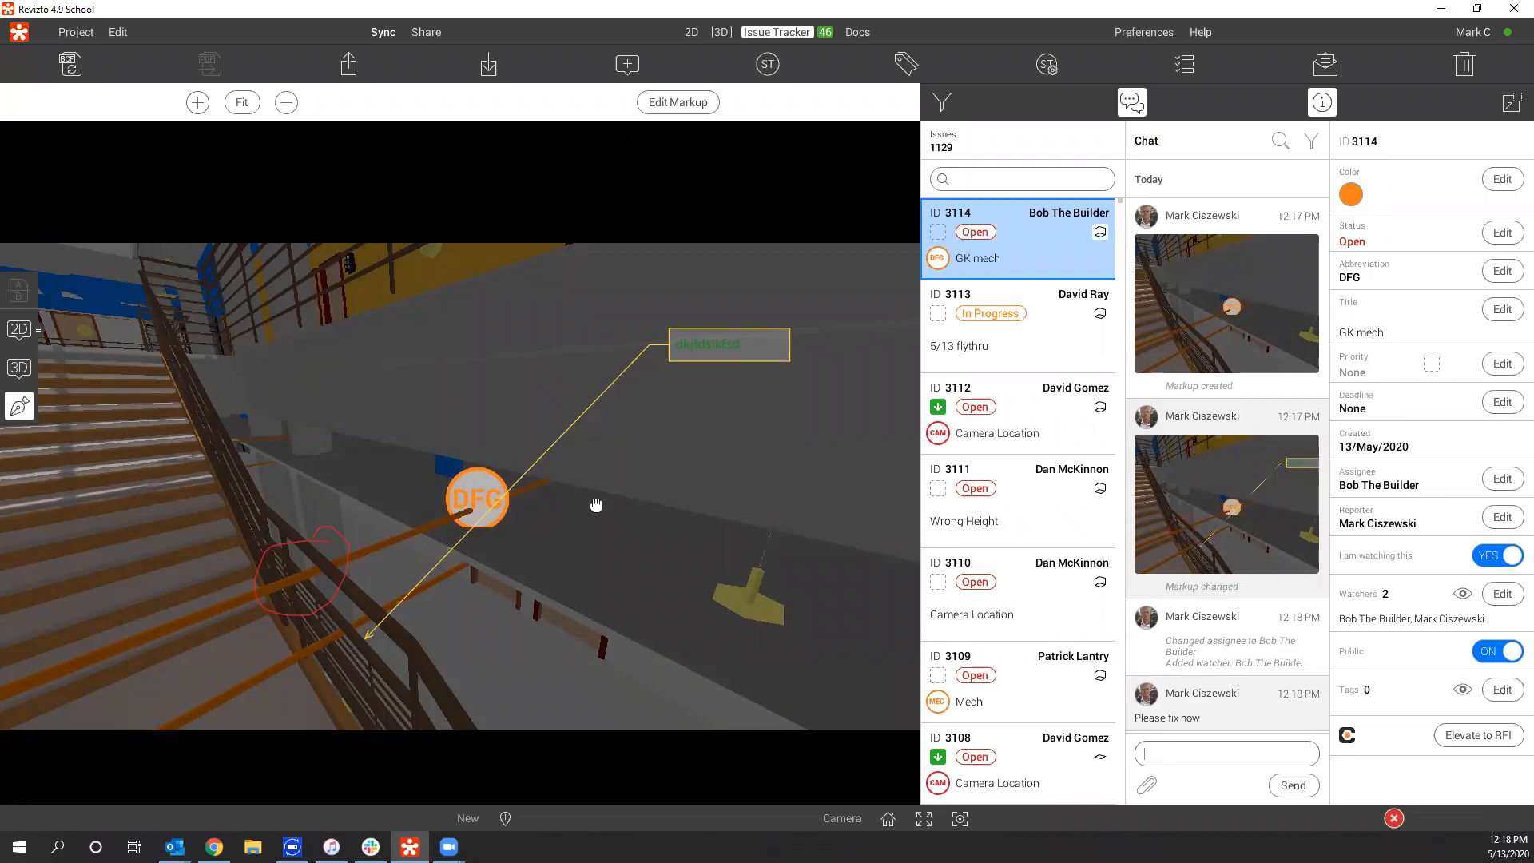
Inspect the GK mech issue's markup snapshot, and view its stamp in the 3D model from several angles around the stairs.
scroll(597, 509, down, 1)
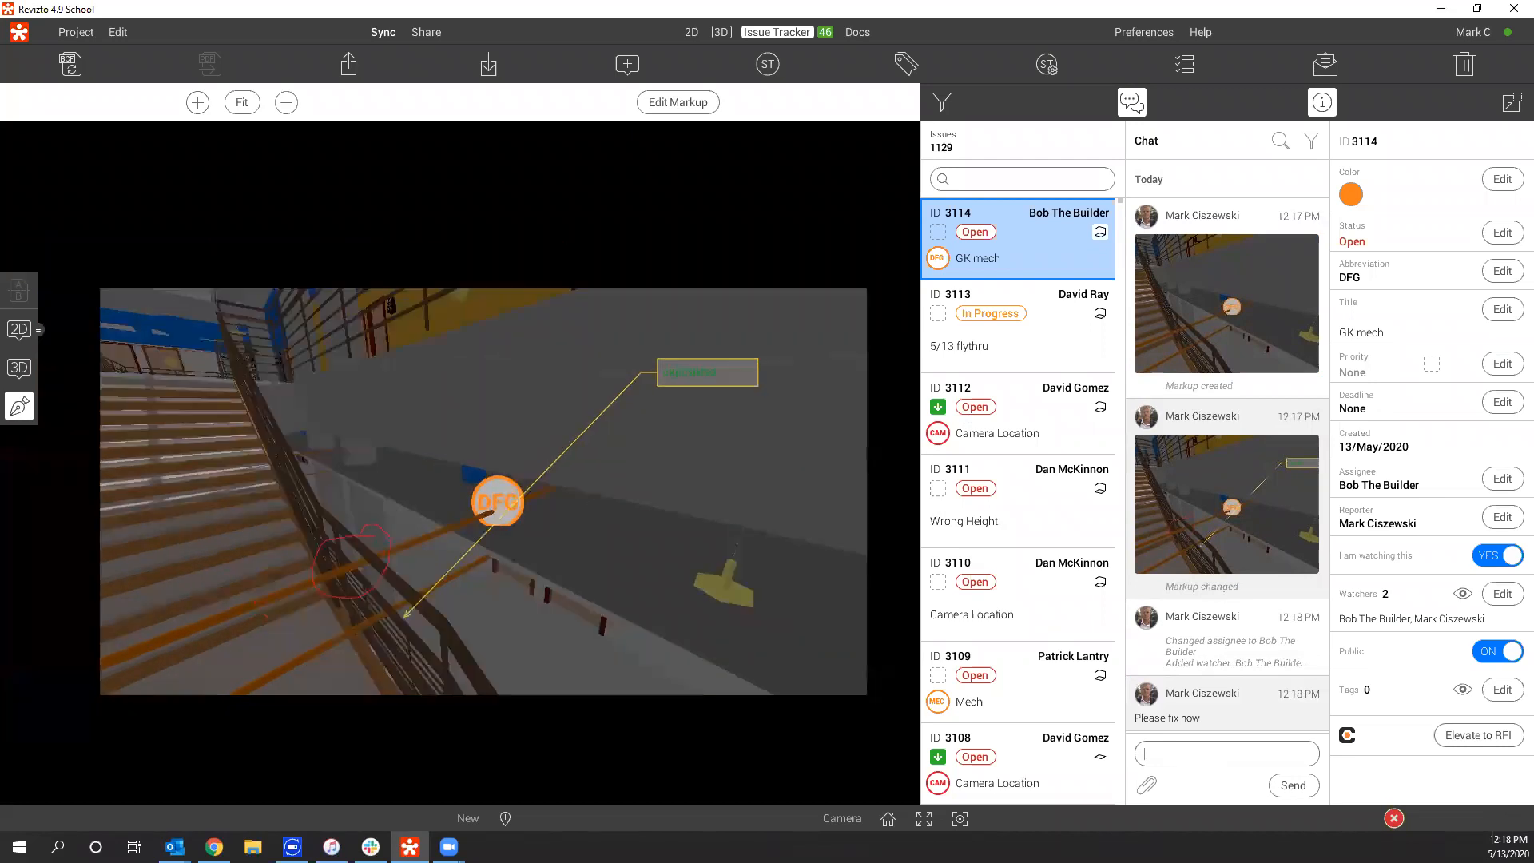
scroll(65, 384, up, 1)
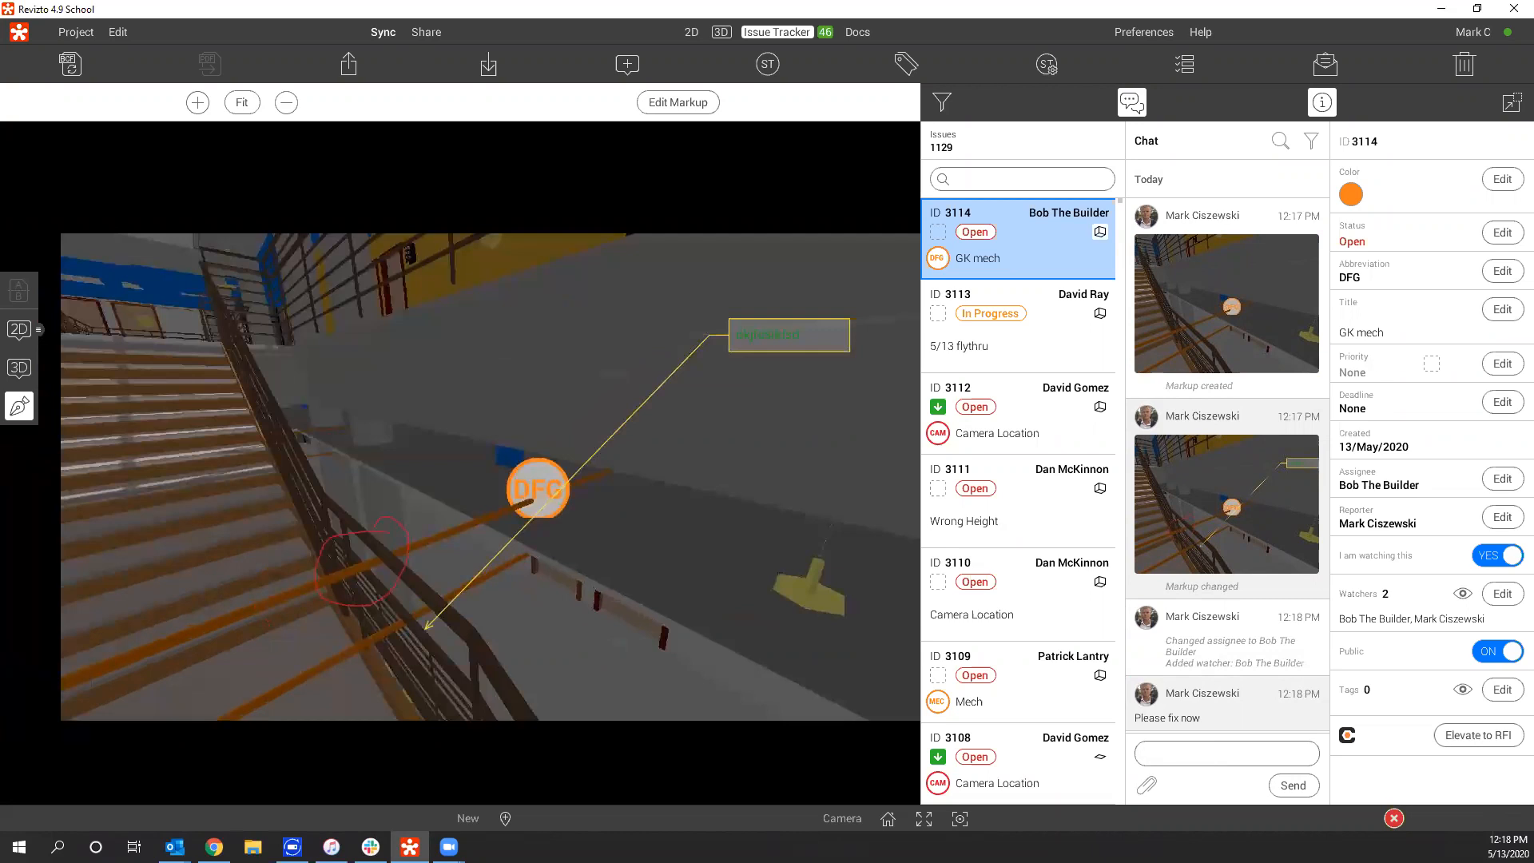
click(19, 367)
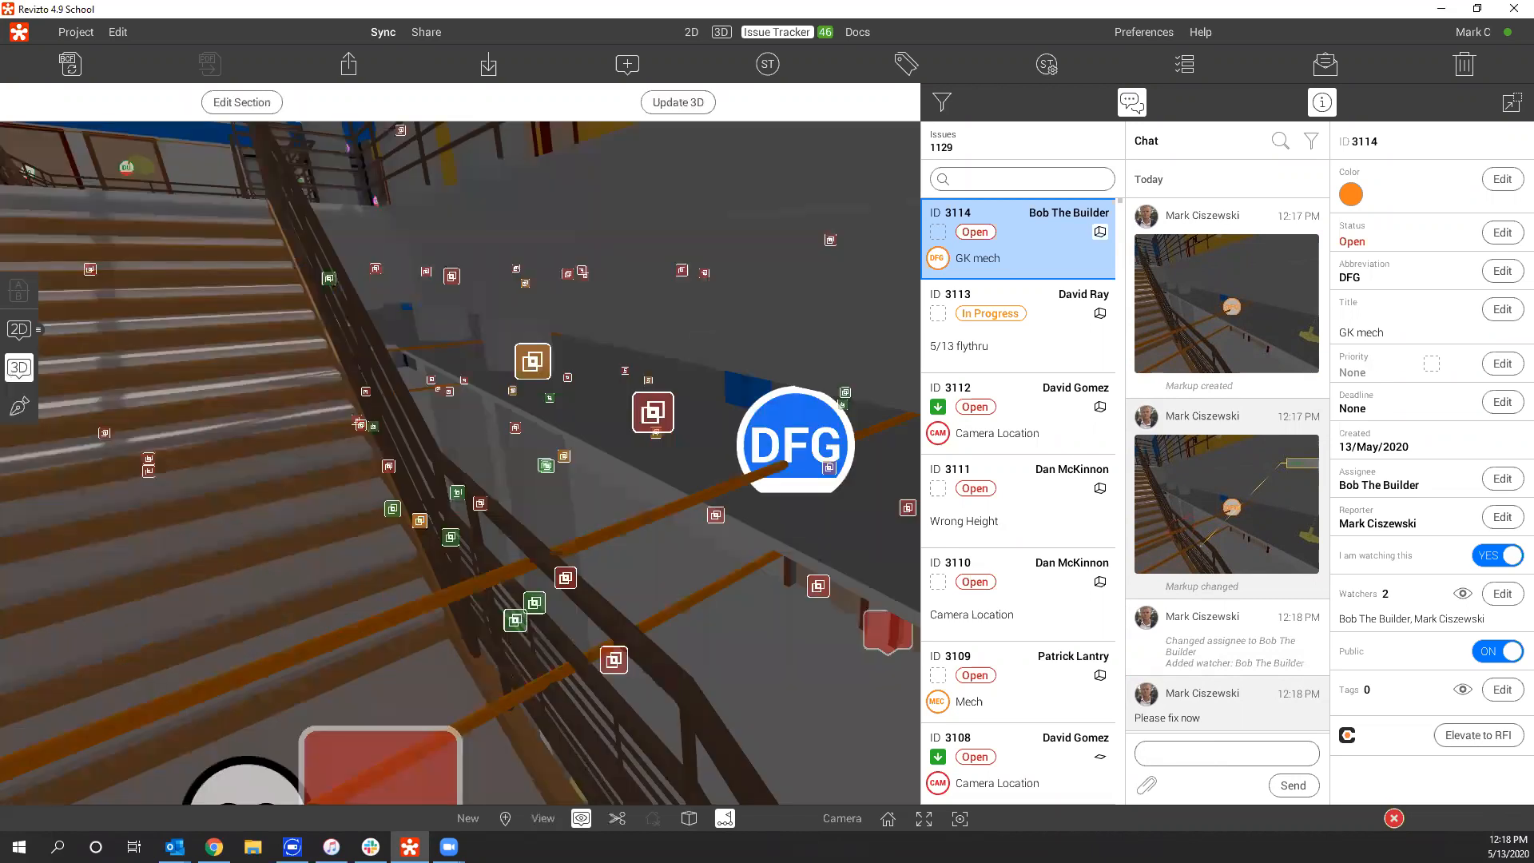
drag(791, 447, 895, 431)
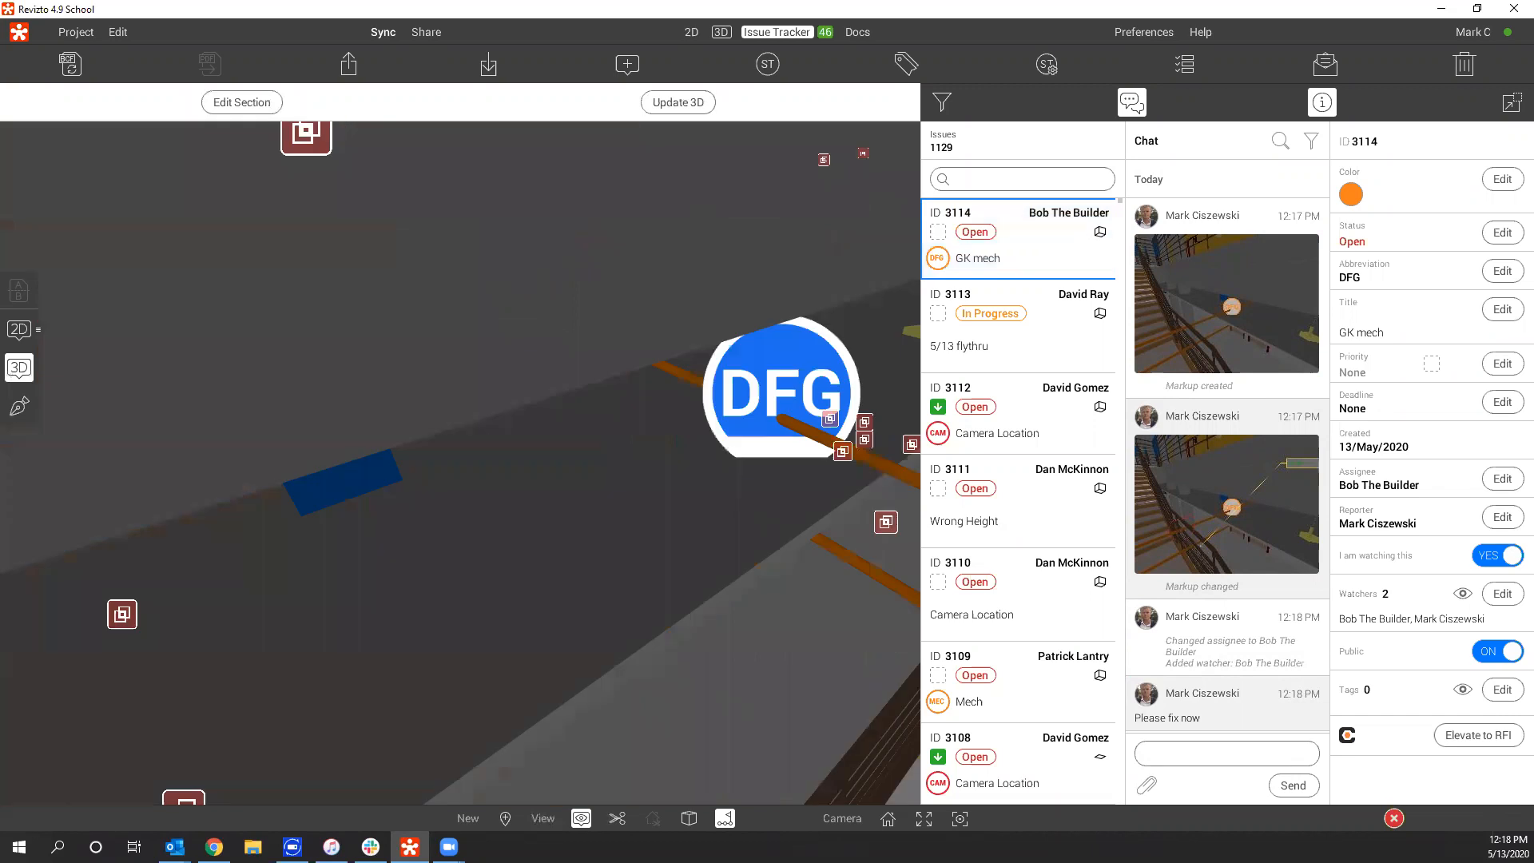
drag(560, 400, 139, 352)
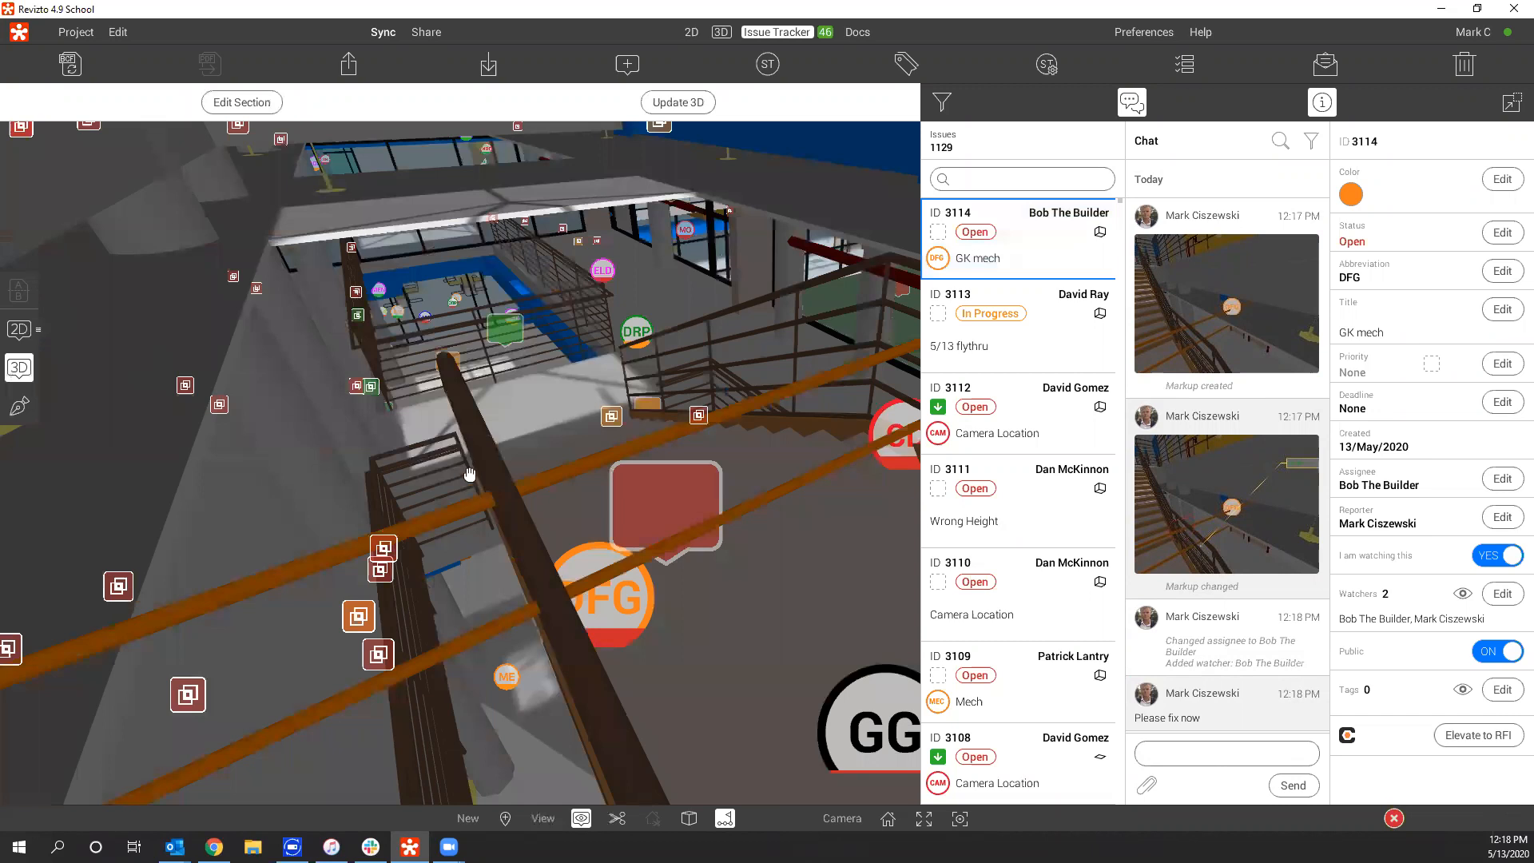
drag(470, 474, 468, 470)
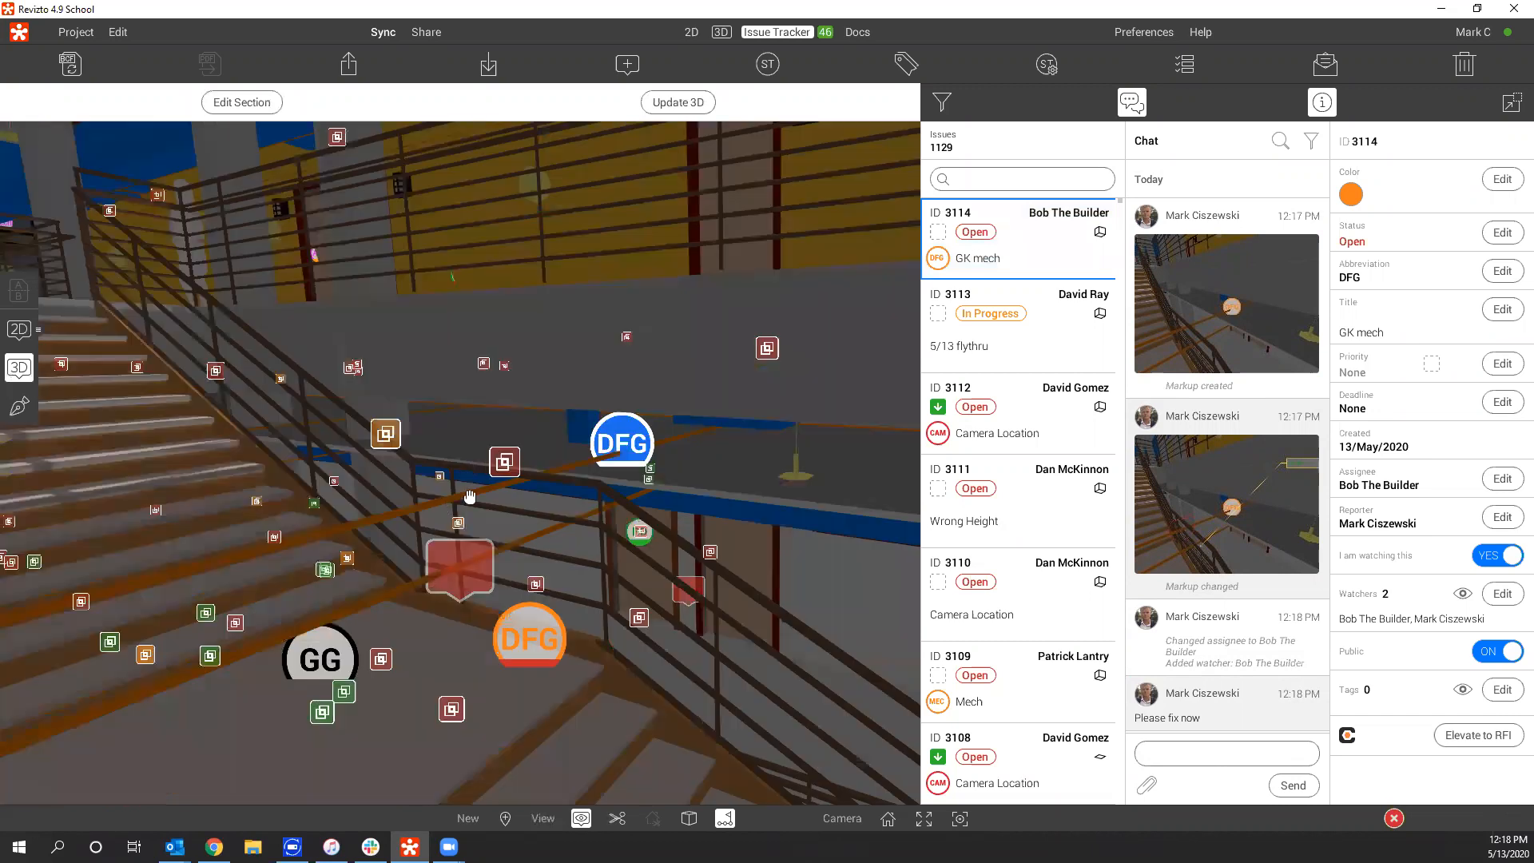
Show the GK mech issue on the P203 - Level 03 Piping sheet and reset the issue filters.
click(37, 329)
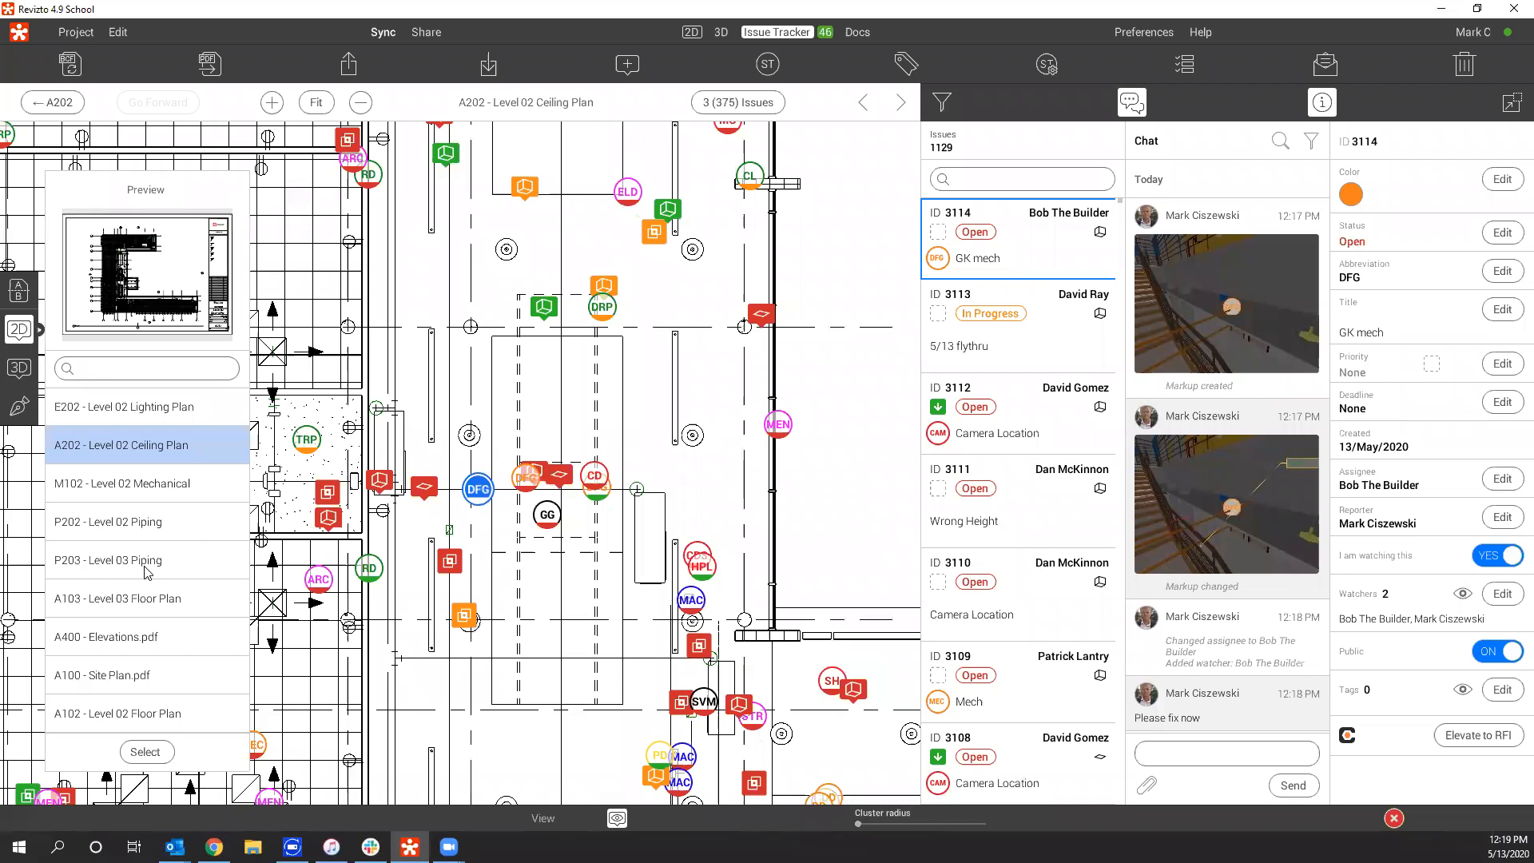
click(147, 572)
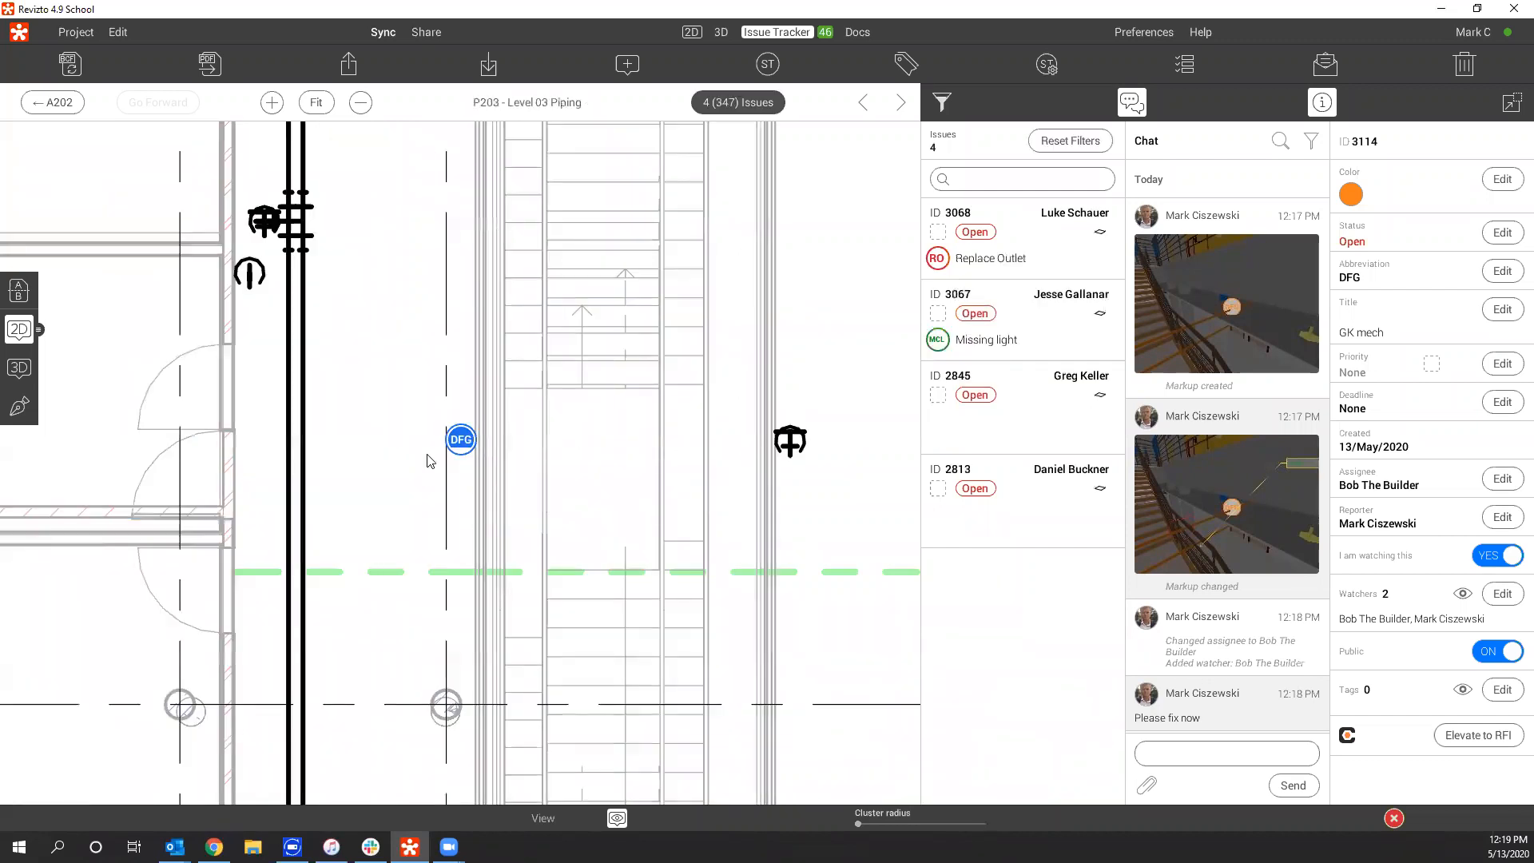
click(1064, 141)
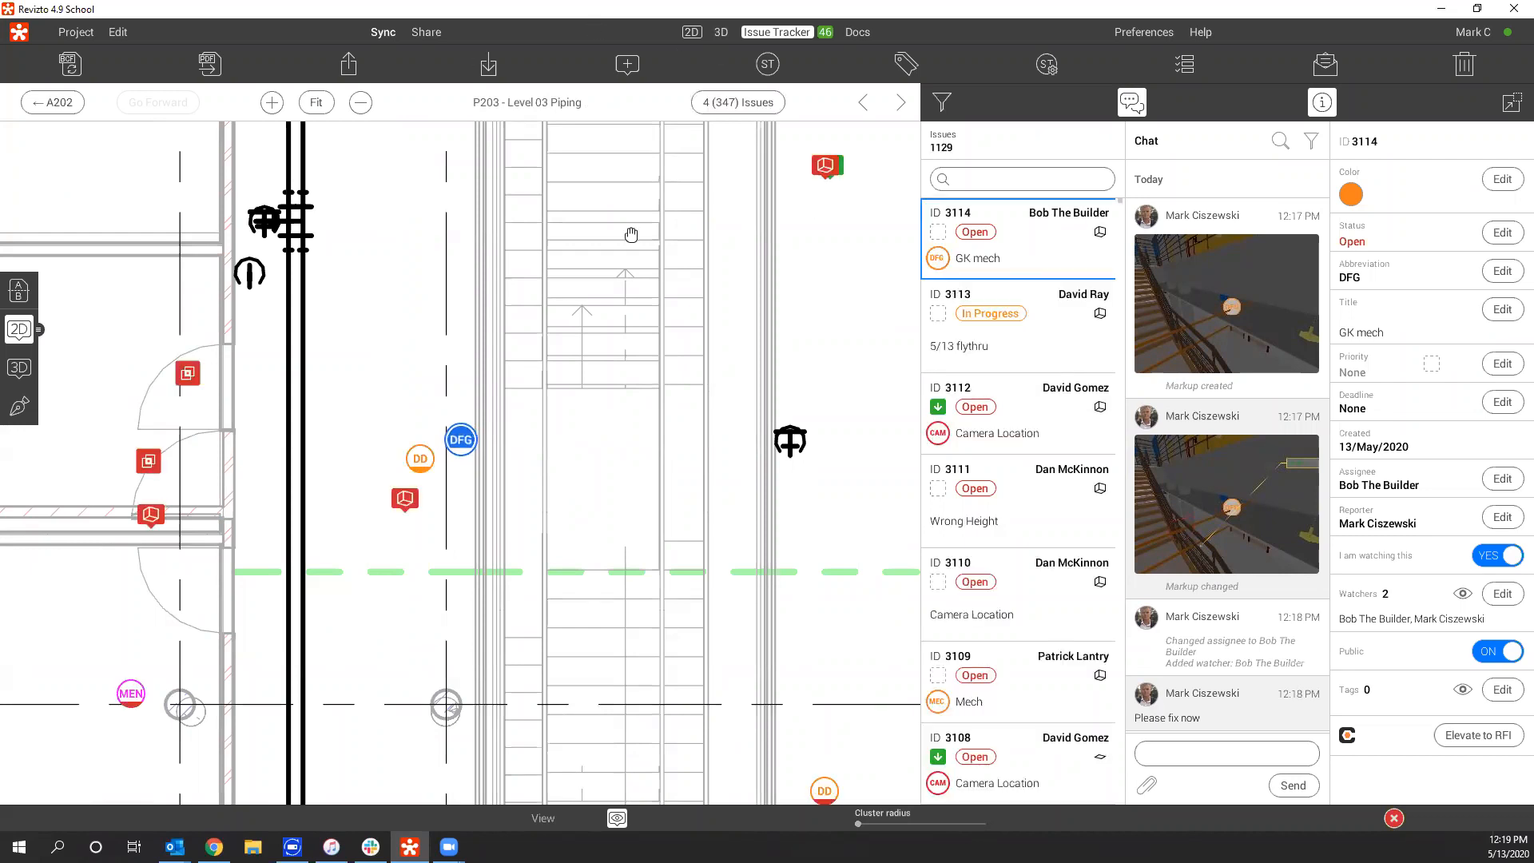
In the full 2D view of the P203 sheet, place a Pipe Damage stamp from the Pipe Punchlist category beside the staircase.
click(691, 32)
scroll(592, 386, down, 2)
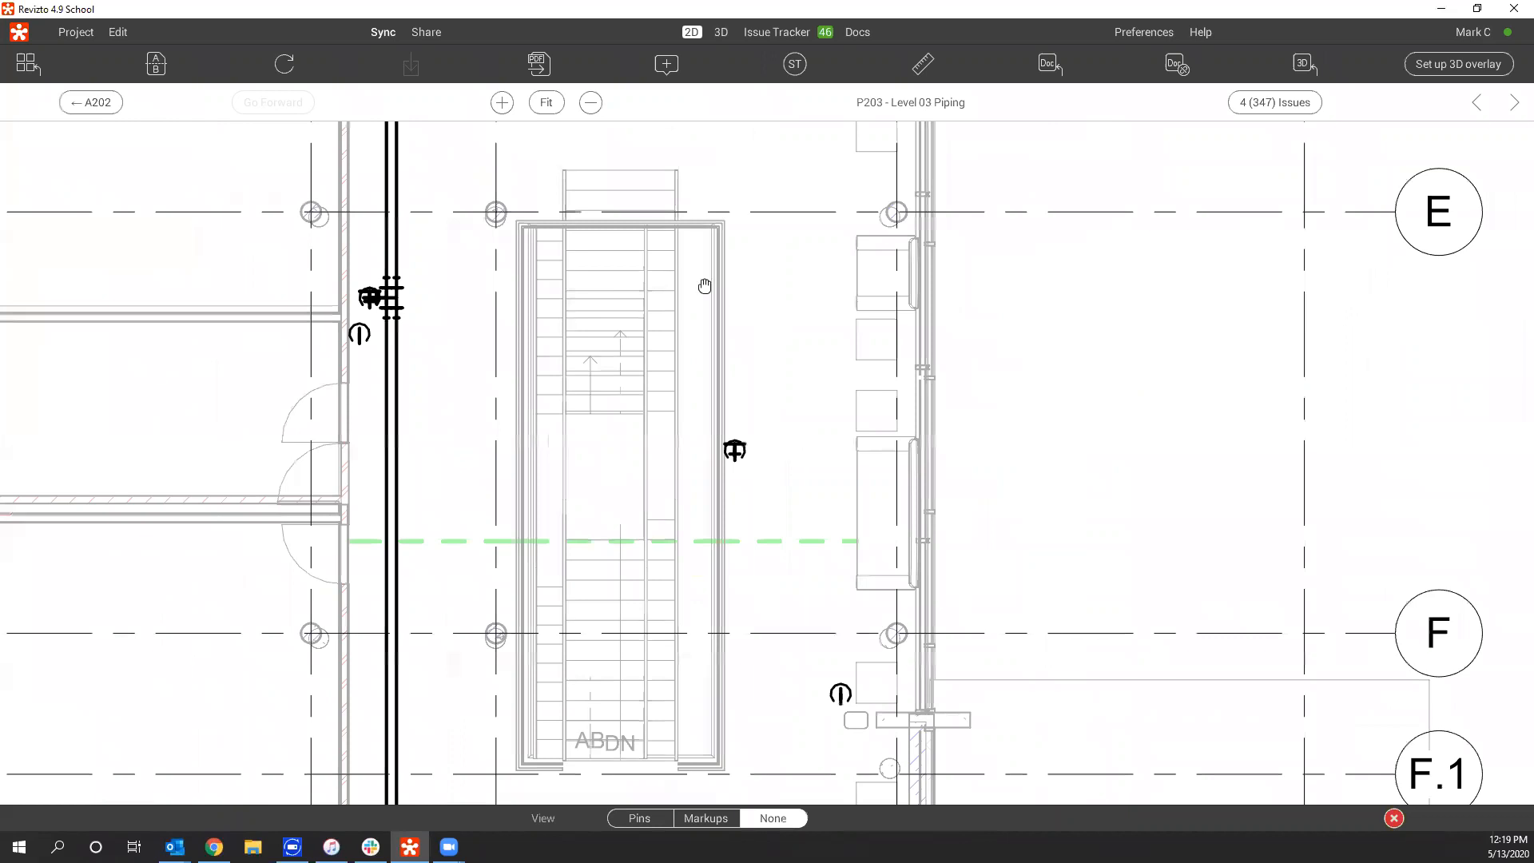
scroll(702, 322, down, 1)
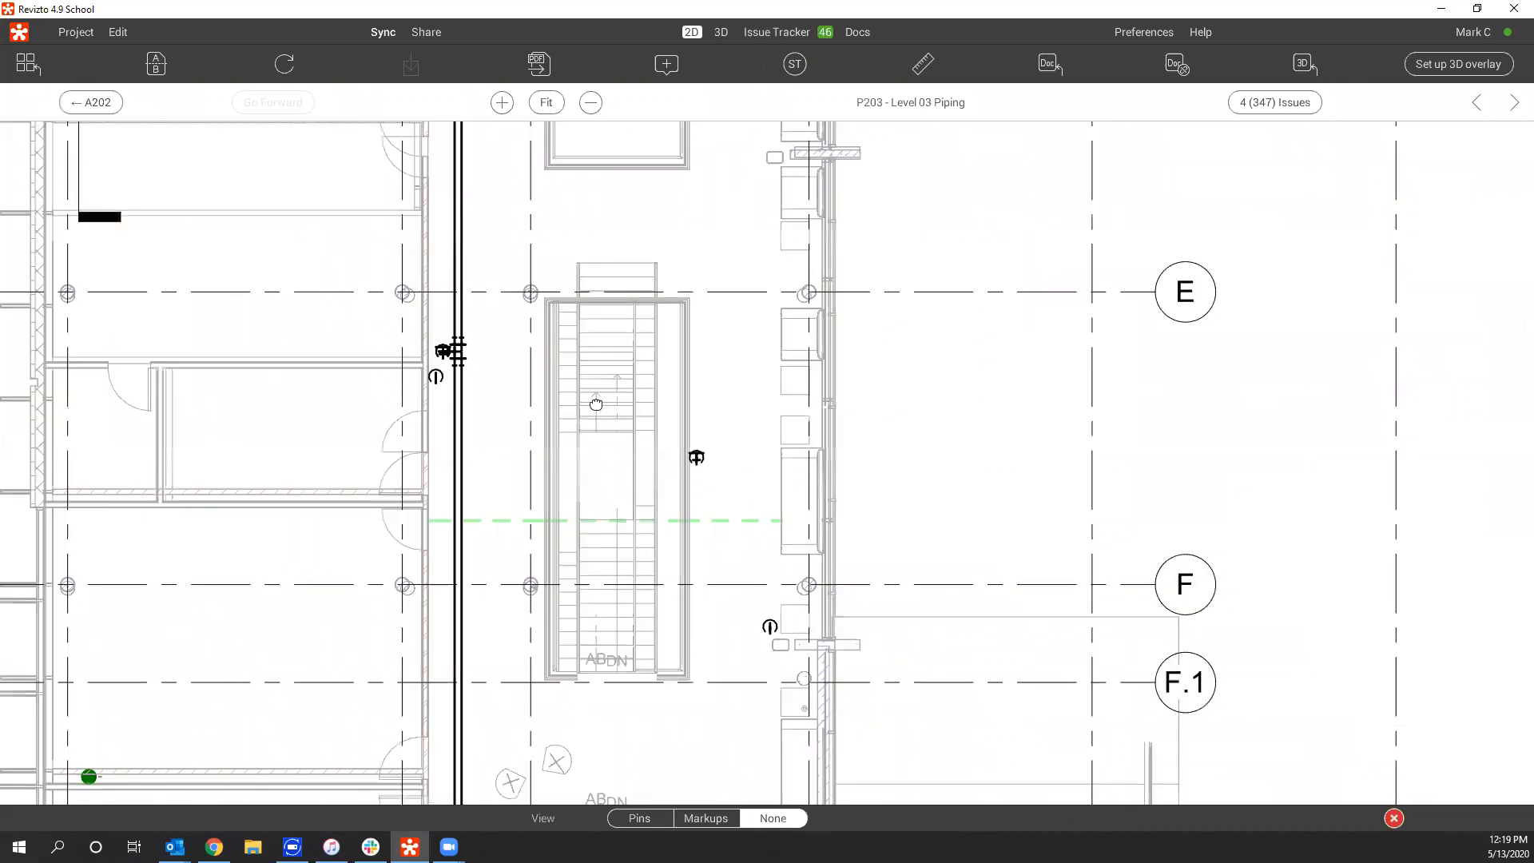
scroll(531, 531, down, 2)
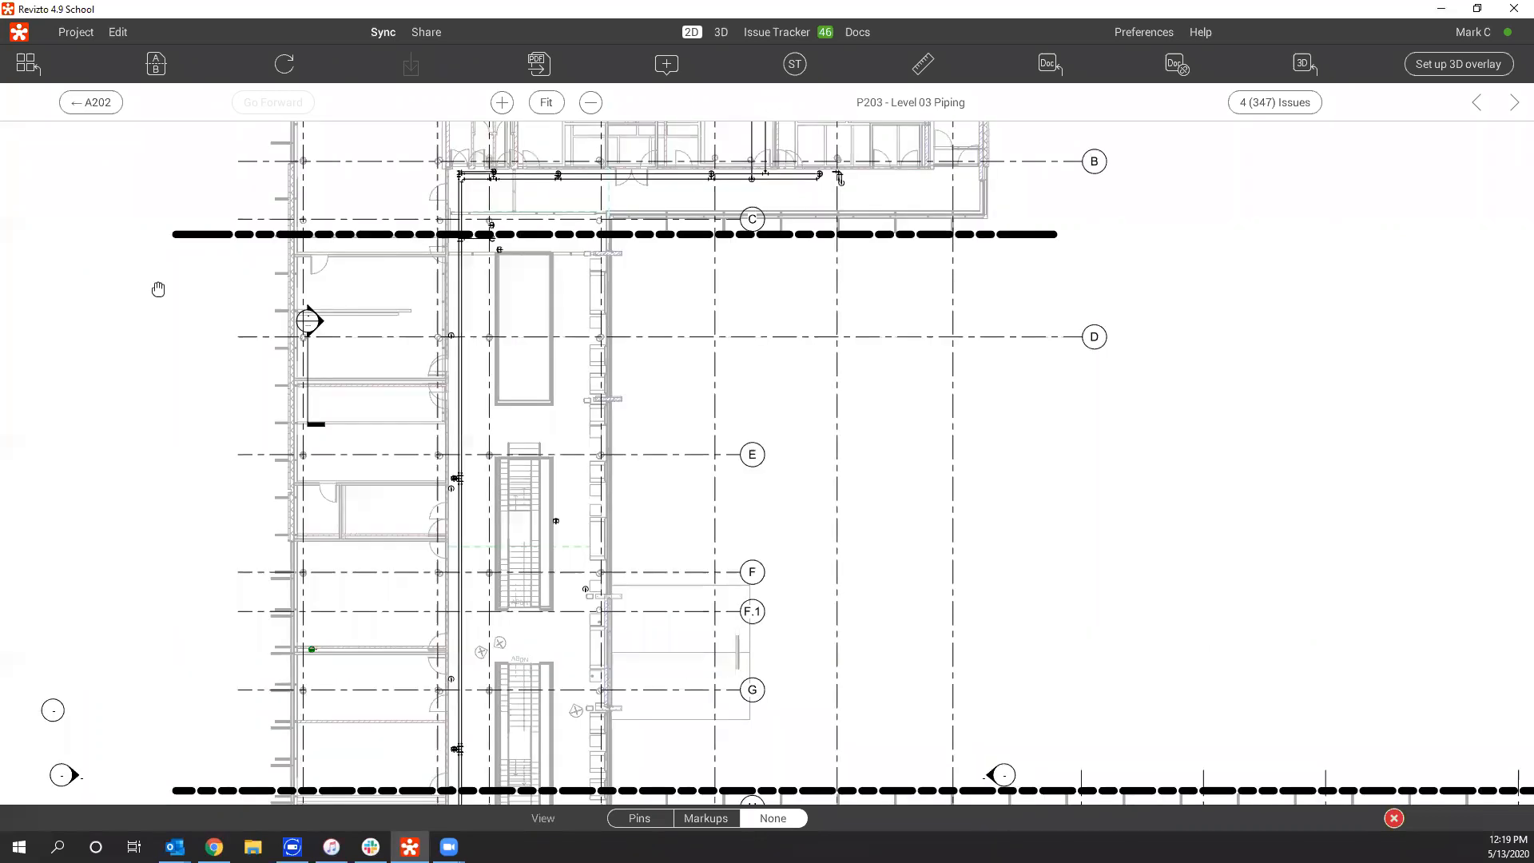
scroll(158, 289, up, 5)
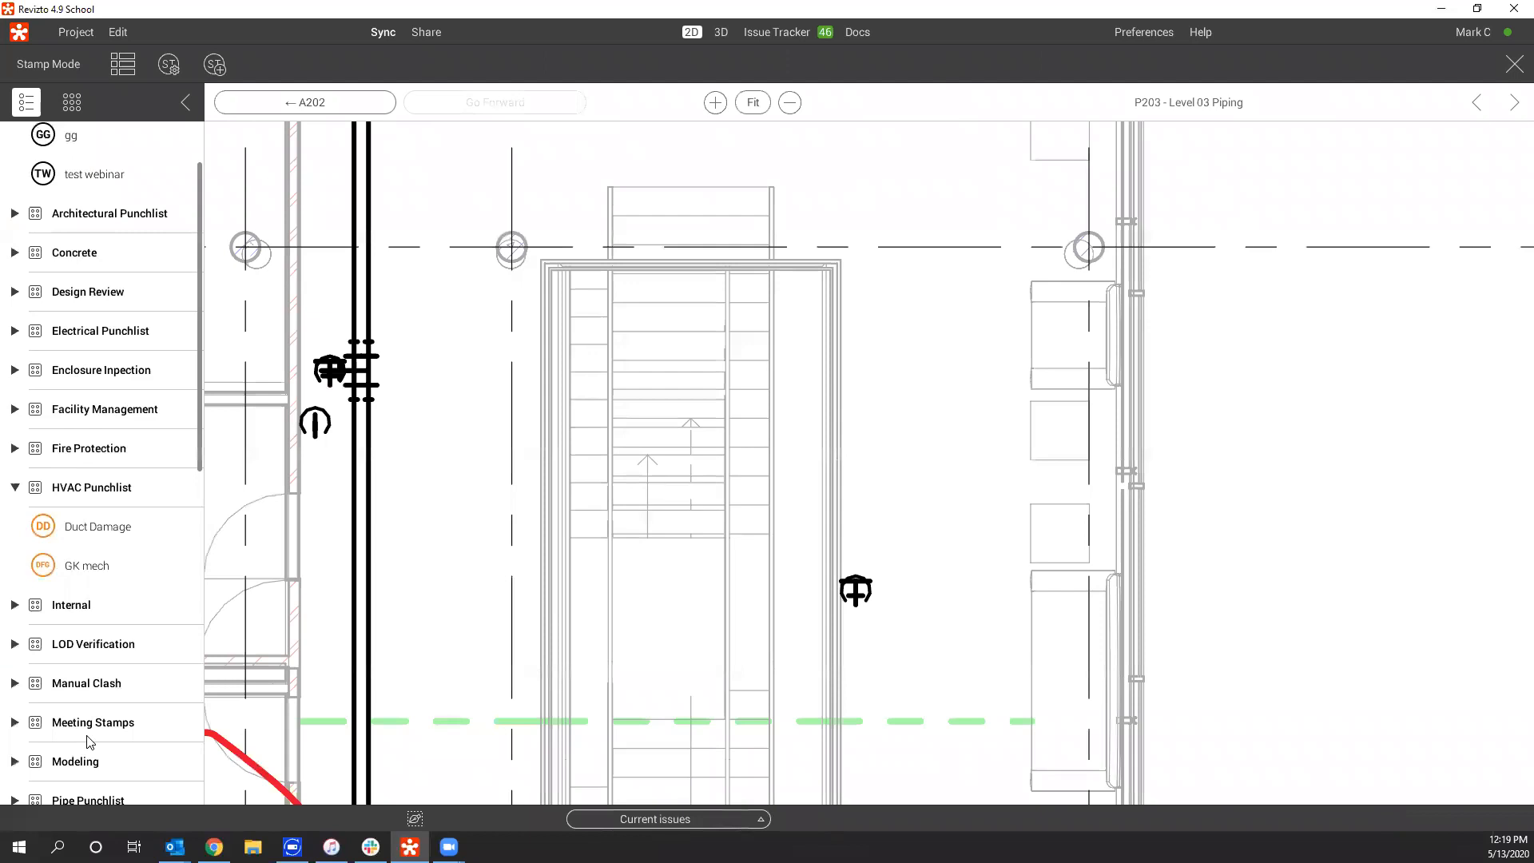
scroll(90, 742, down, 4)
click(80, 663)
scroll(56, 661, down, 2)
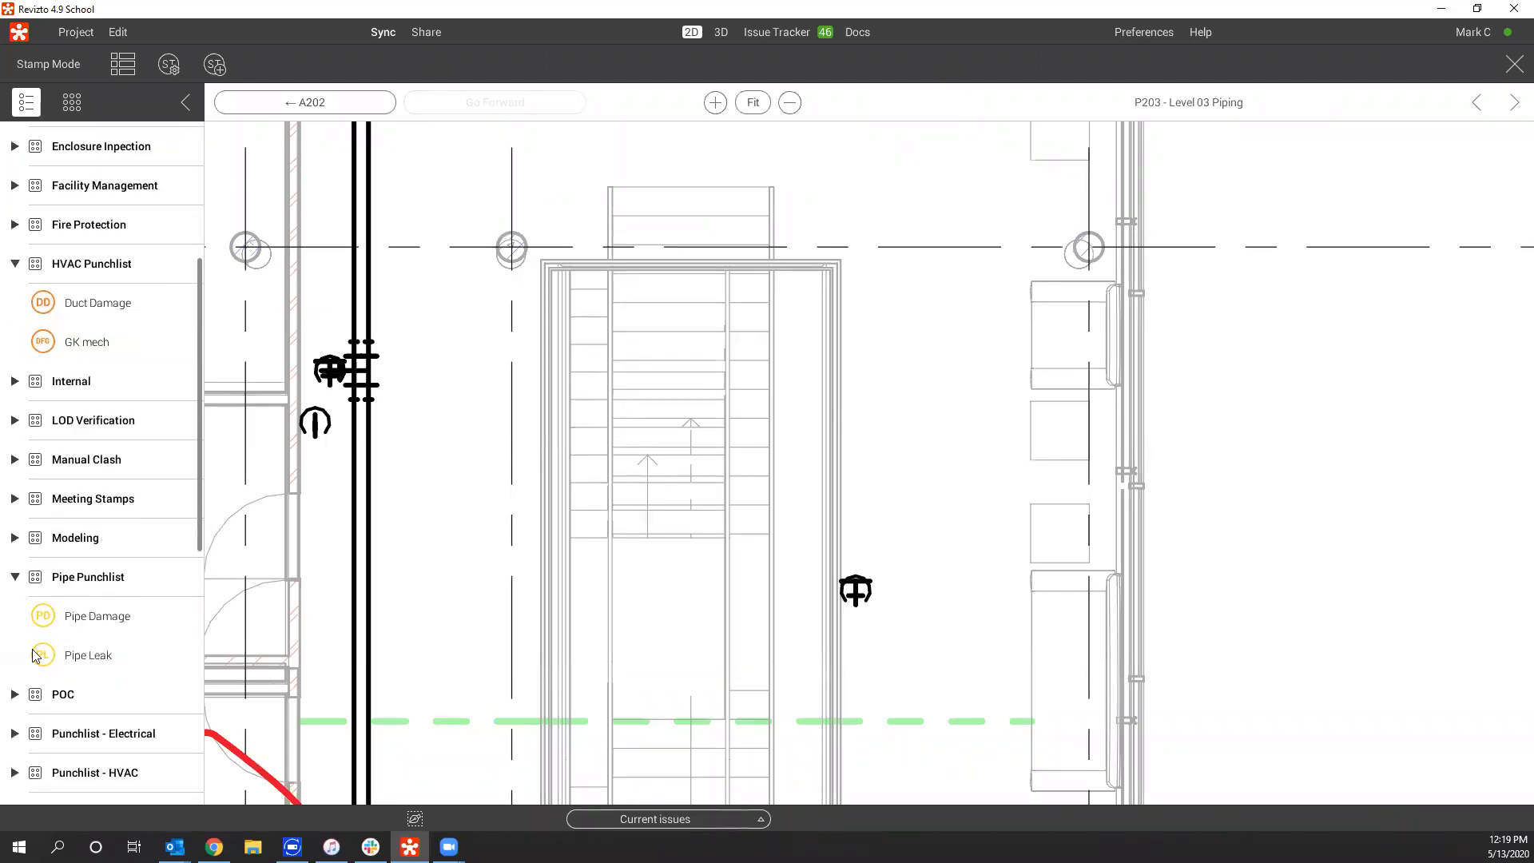
click(56, 627)
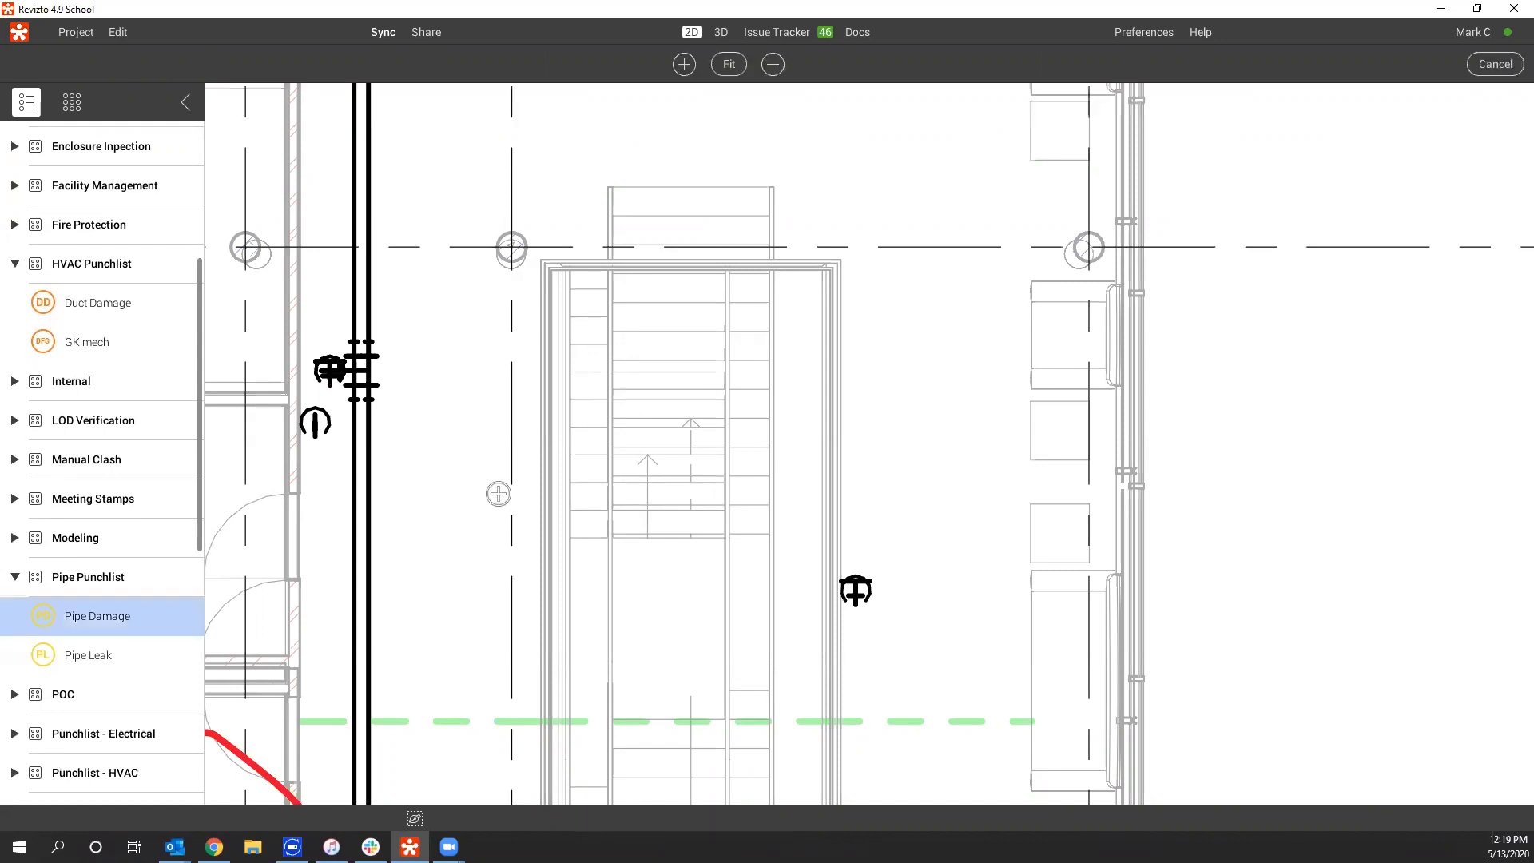
click(499, 494)
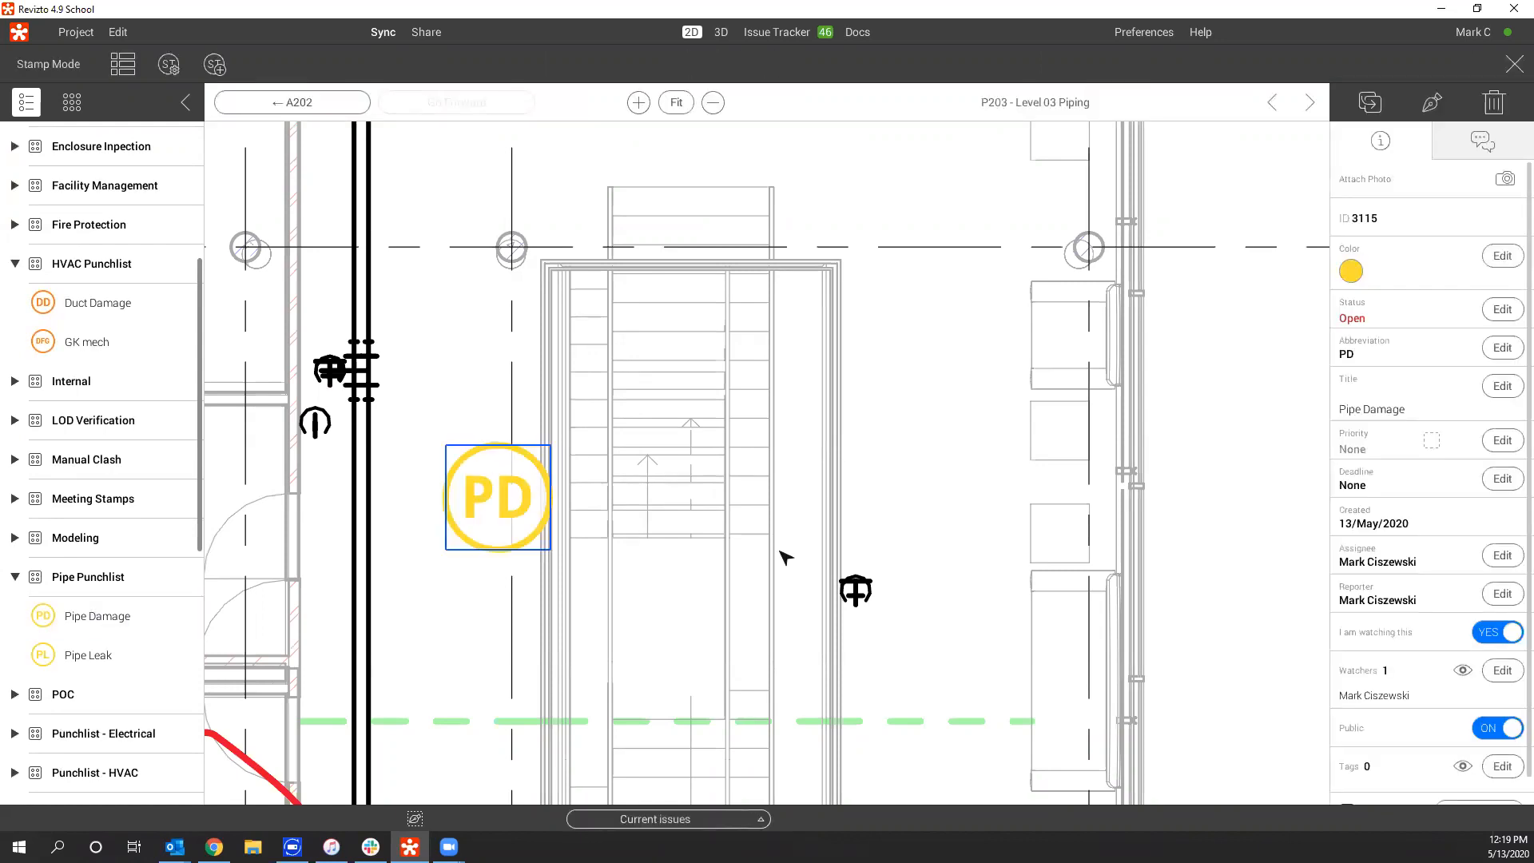
Assign the Pipe Damage issue to another team member, send the chat message "dsfdsfsd" and exit stamp mode.
click(1506, 553)
click(1423, 594)
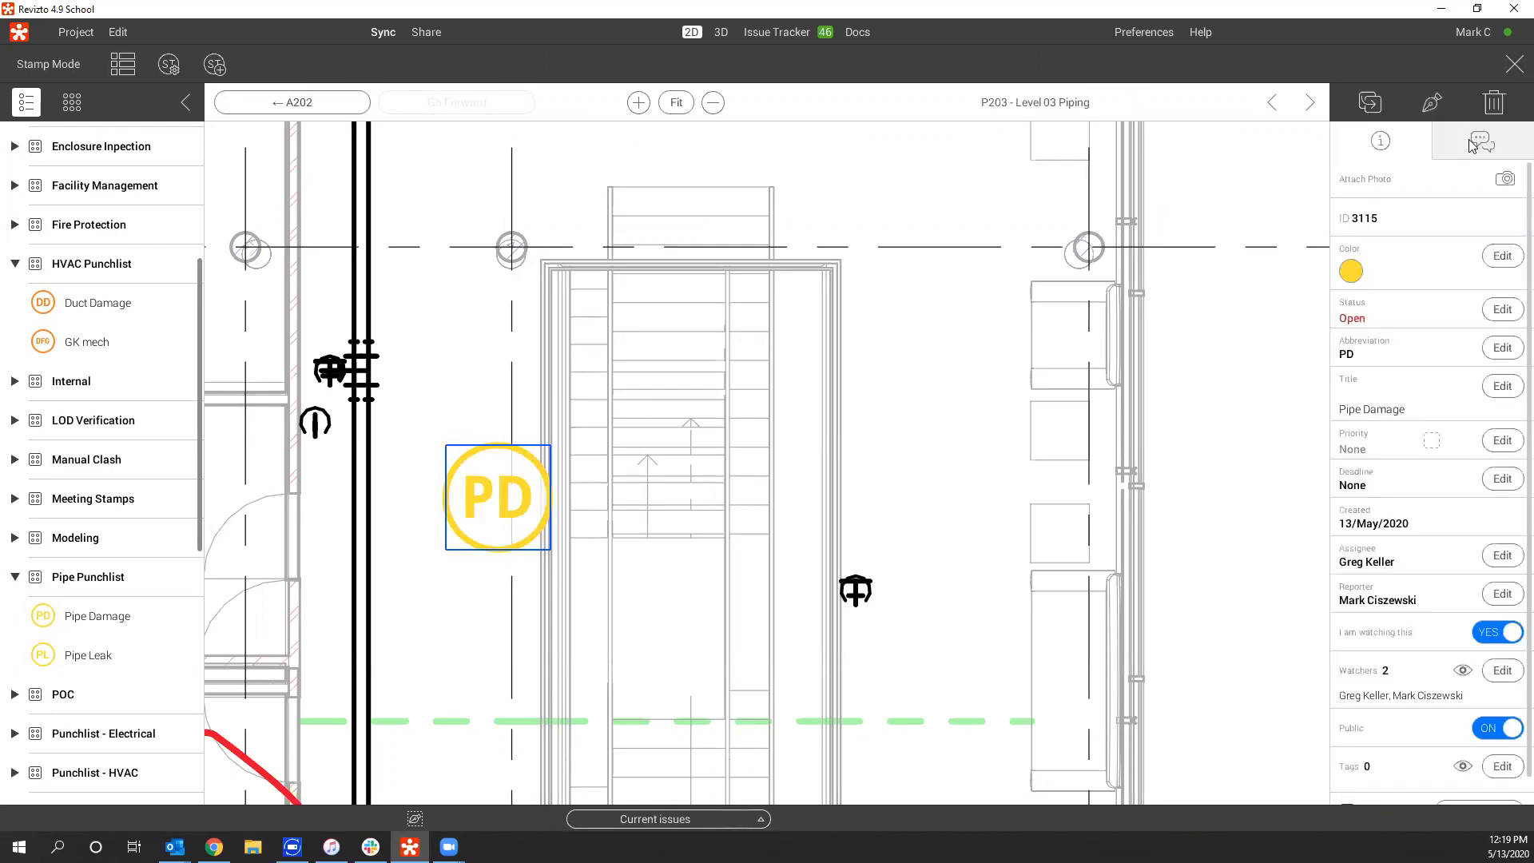
click(1513, 793)
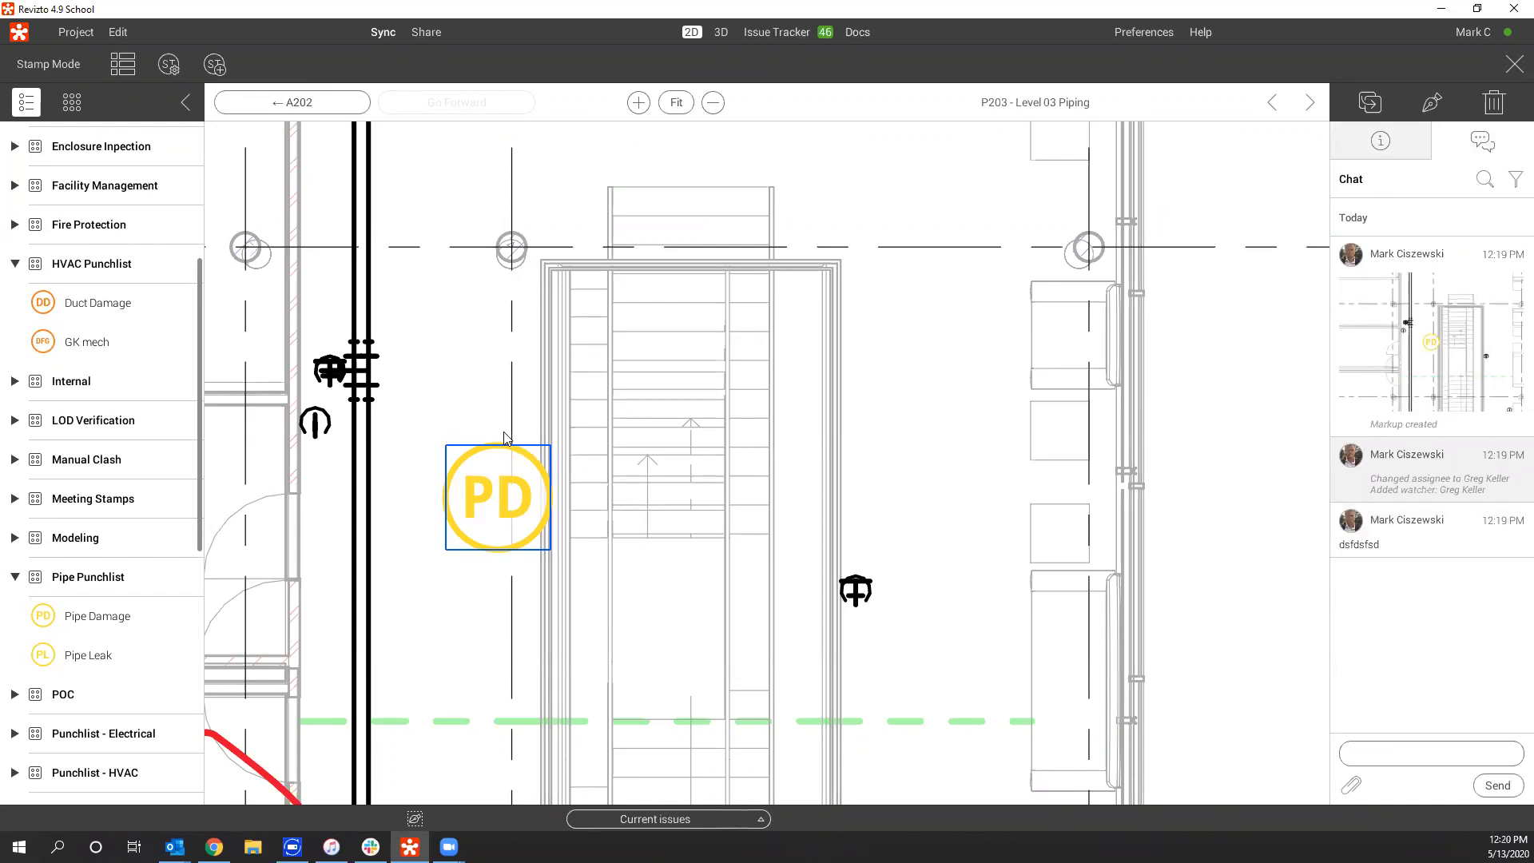
key(Escape)
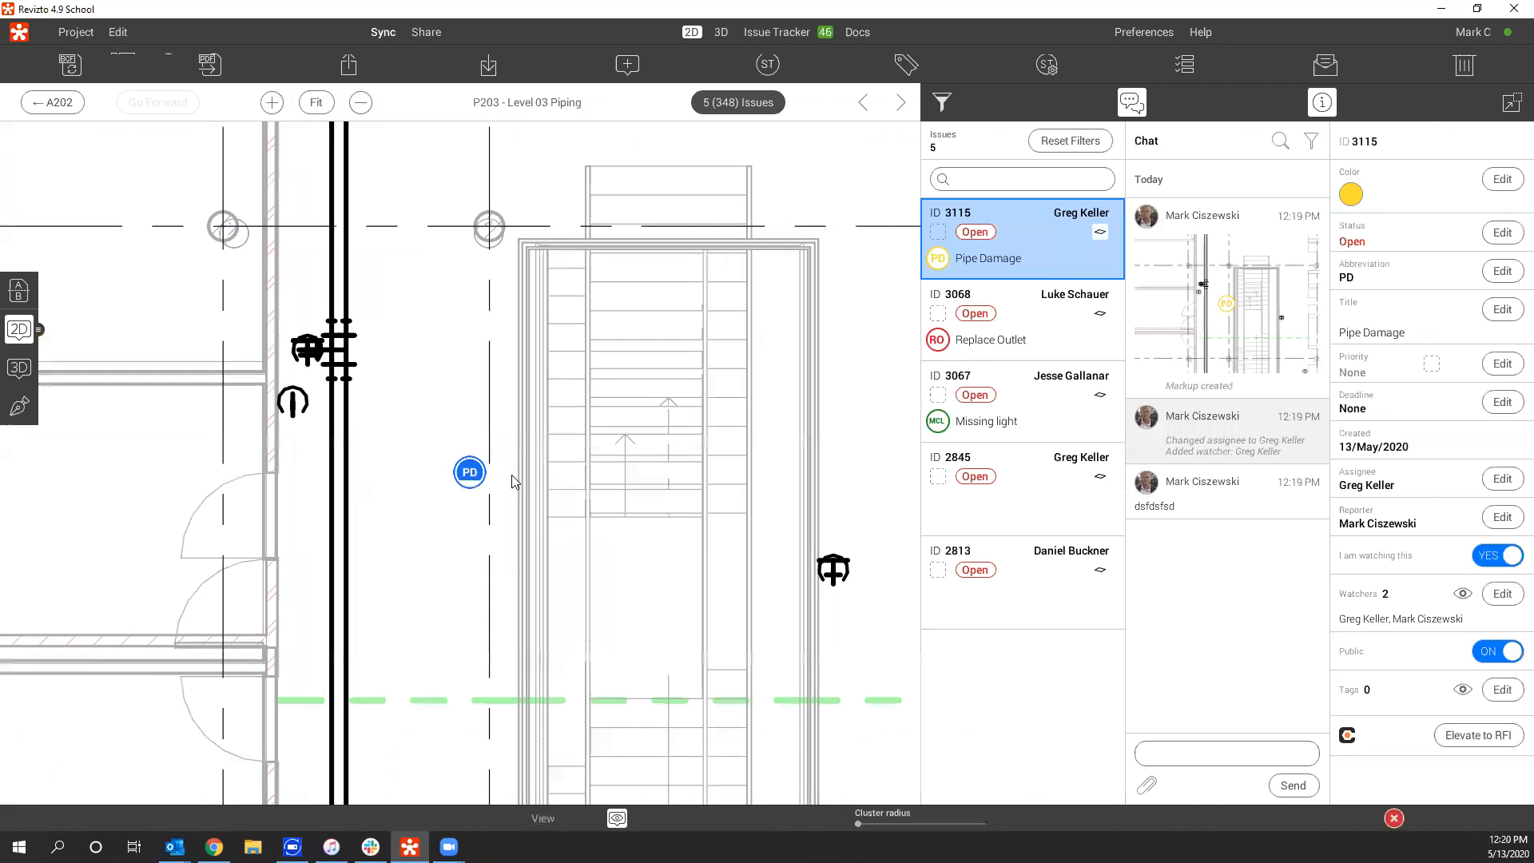
Select the Pipe Damage issue in the issue tracker and reset the filters to show all current issues around it on the sheet.
click(1052, 258)
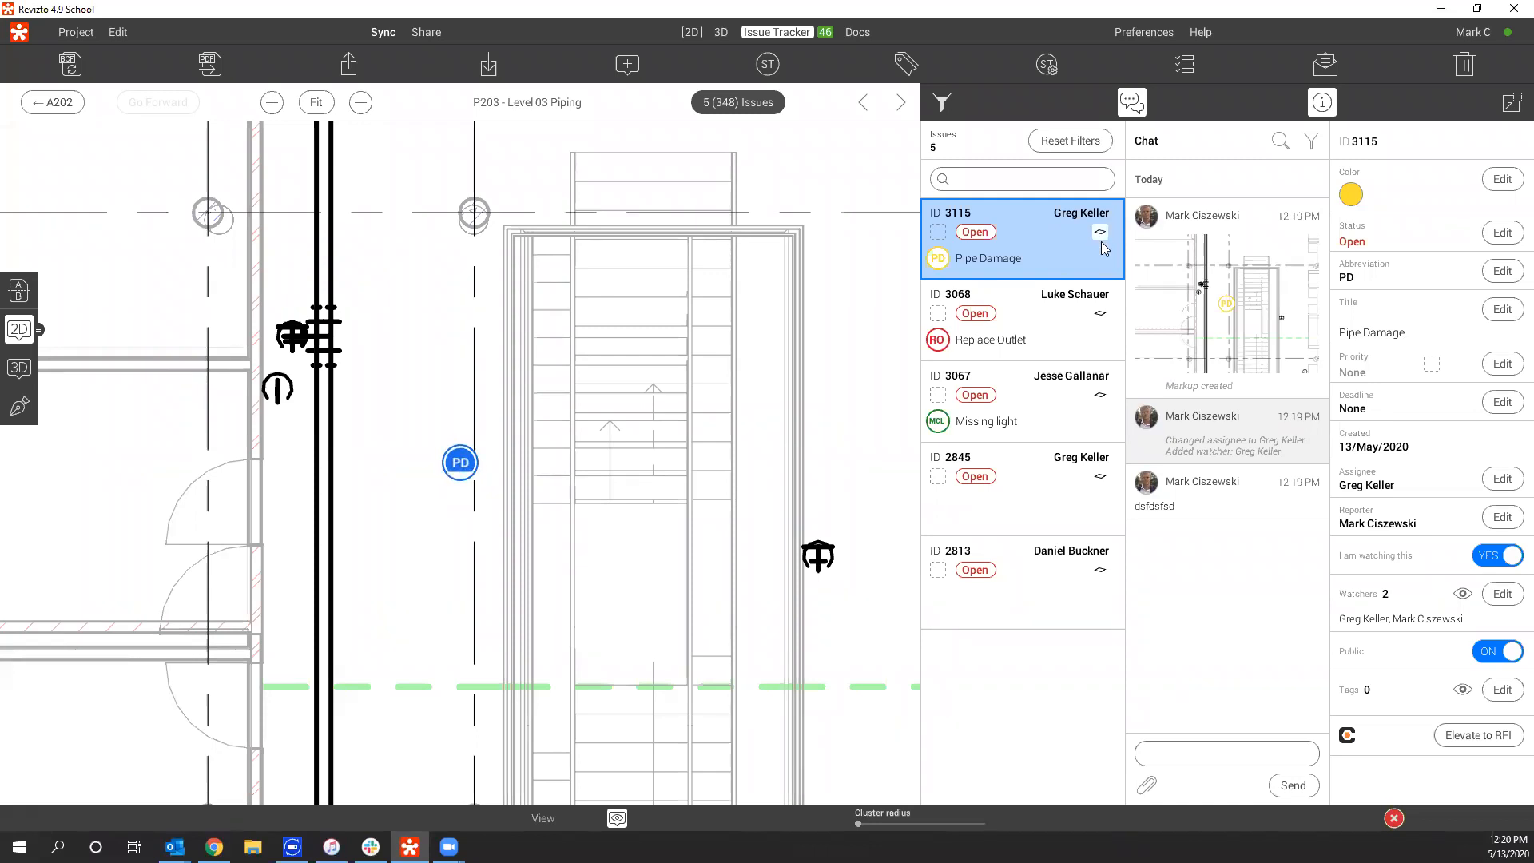
click(1080, 144)
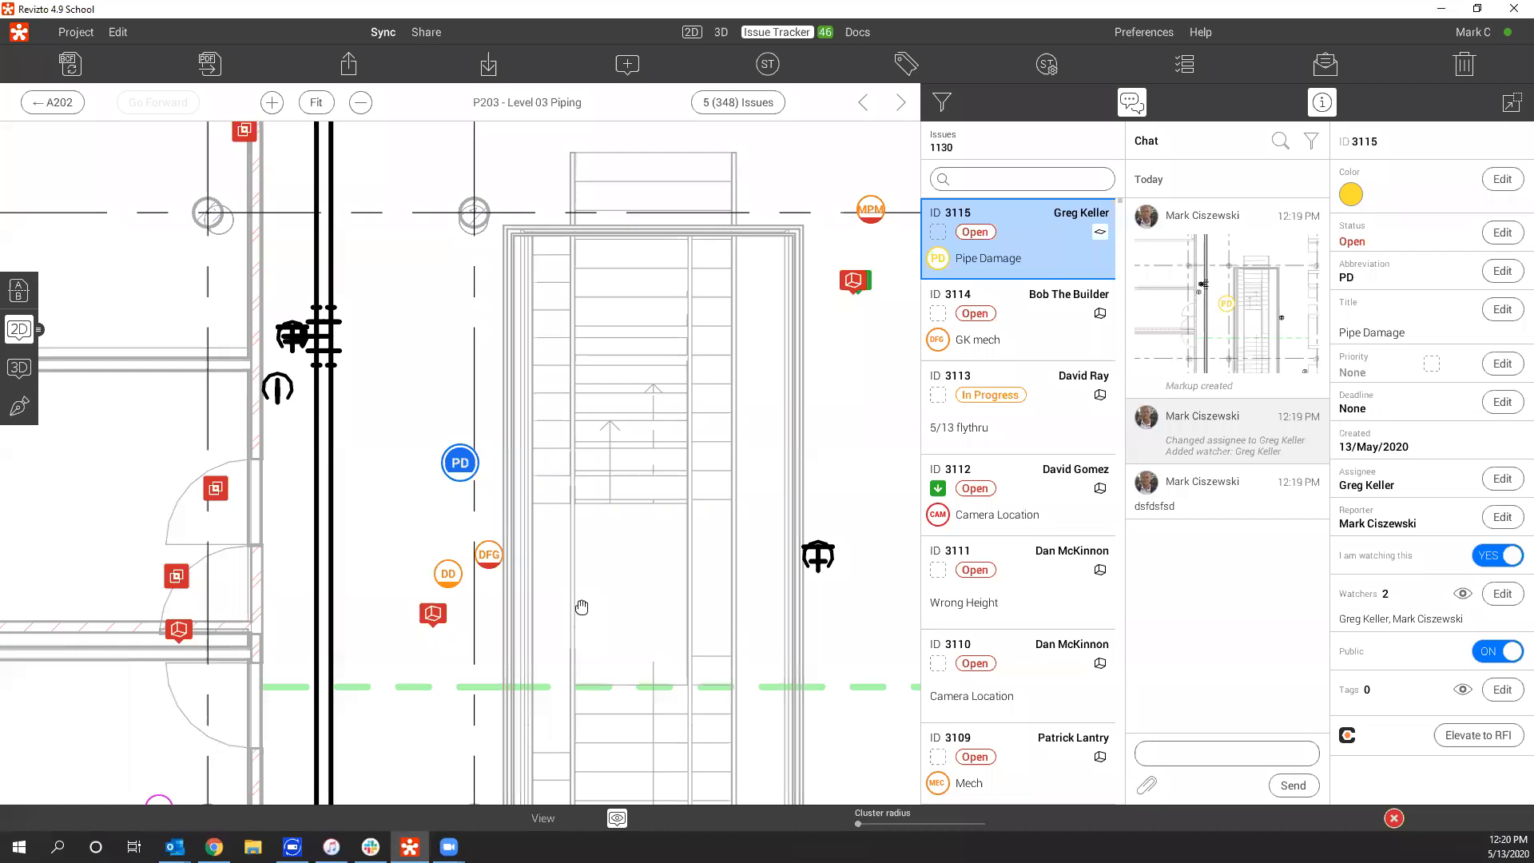
scroll(392, 398, down, 2)
scroll(490, 590, down, 2)
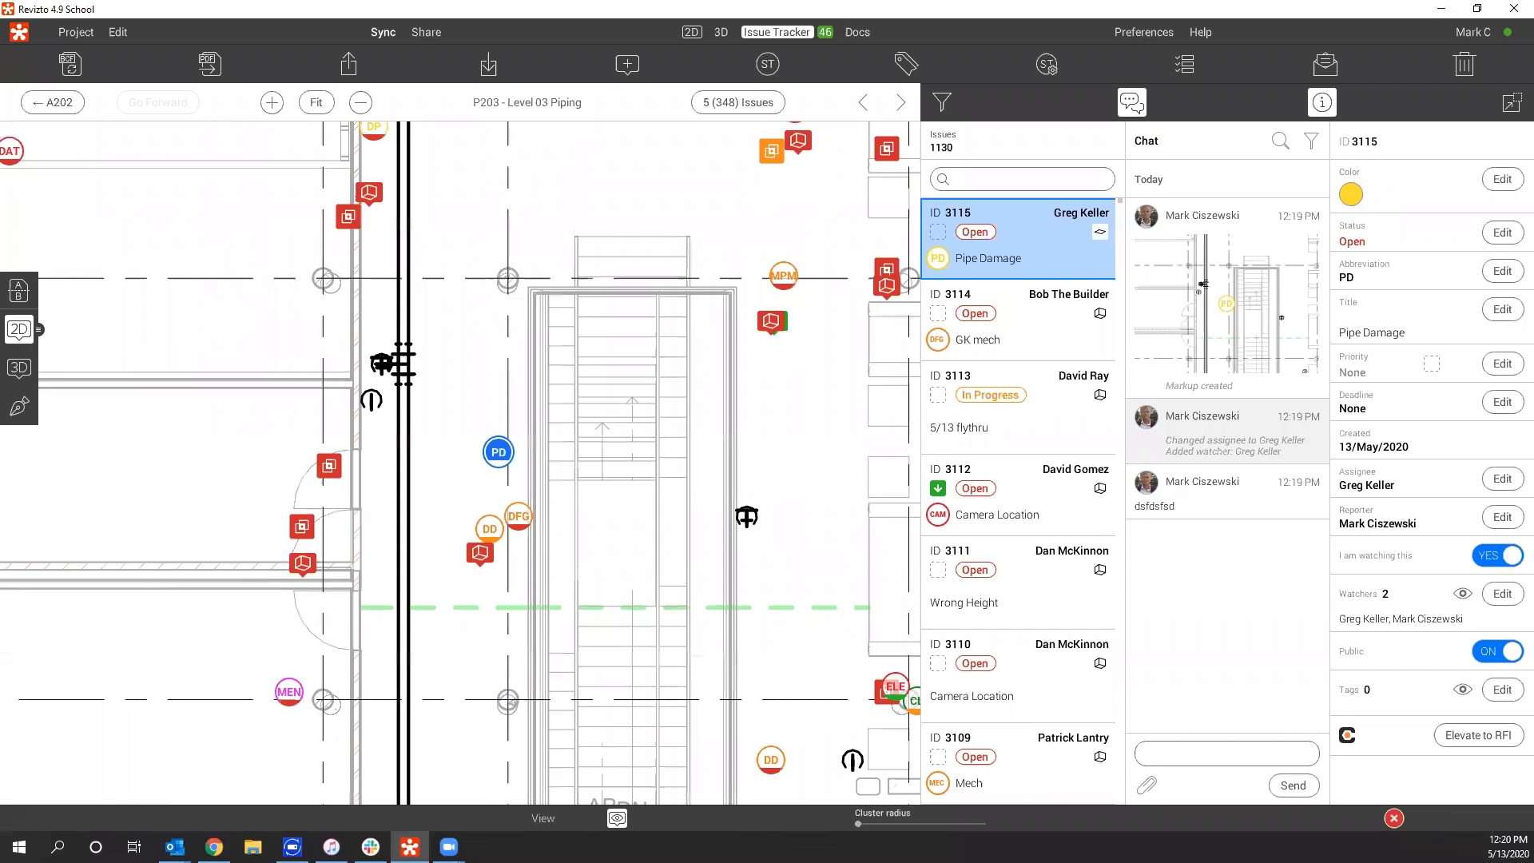
Show the Pipe Damage issue in the 3D model, hide the other issue markers and view its stamp from different angles.
click(19, 367)
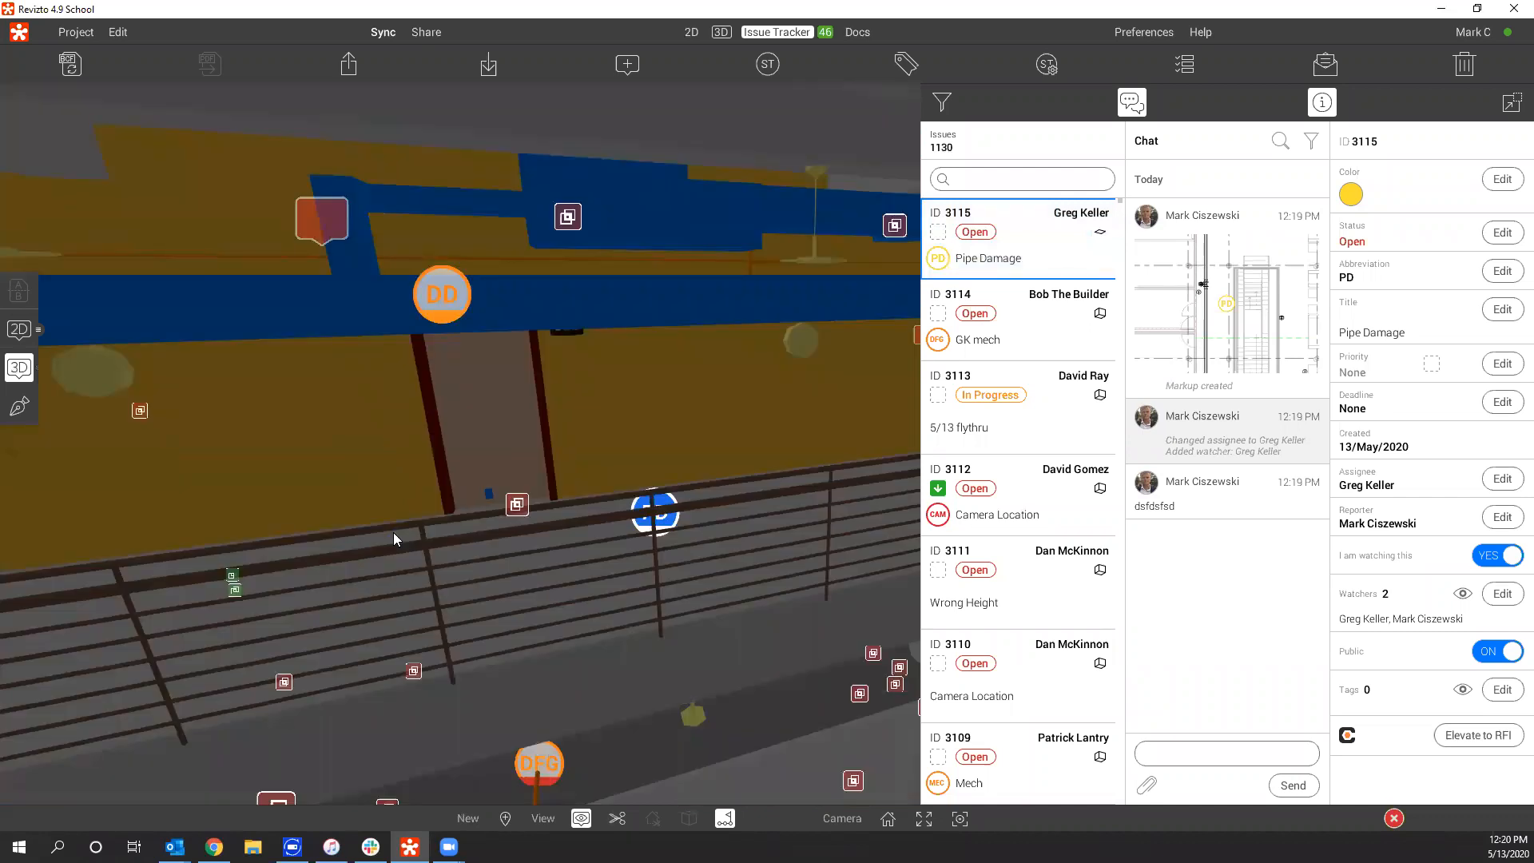
click(581, 819)
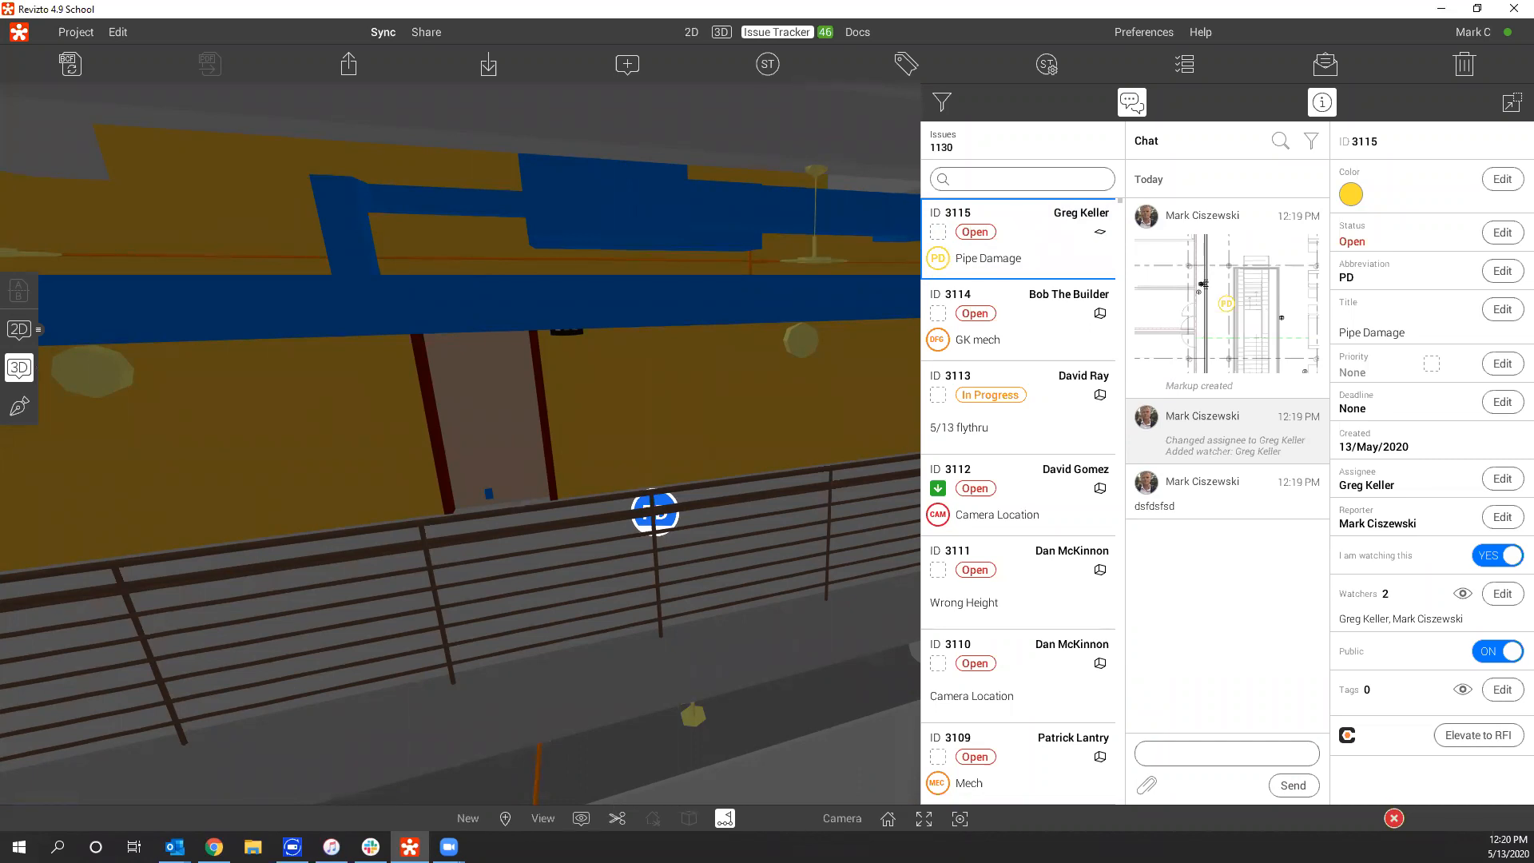
drag(742, 607, 753, 614)
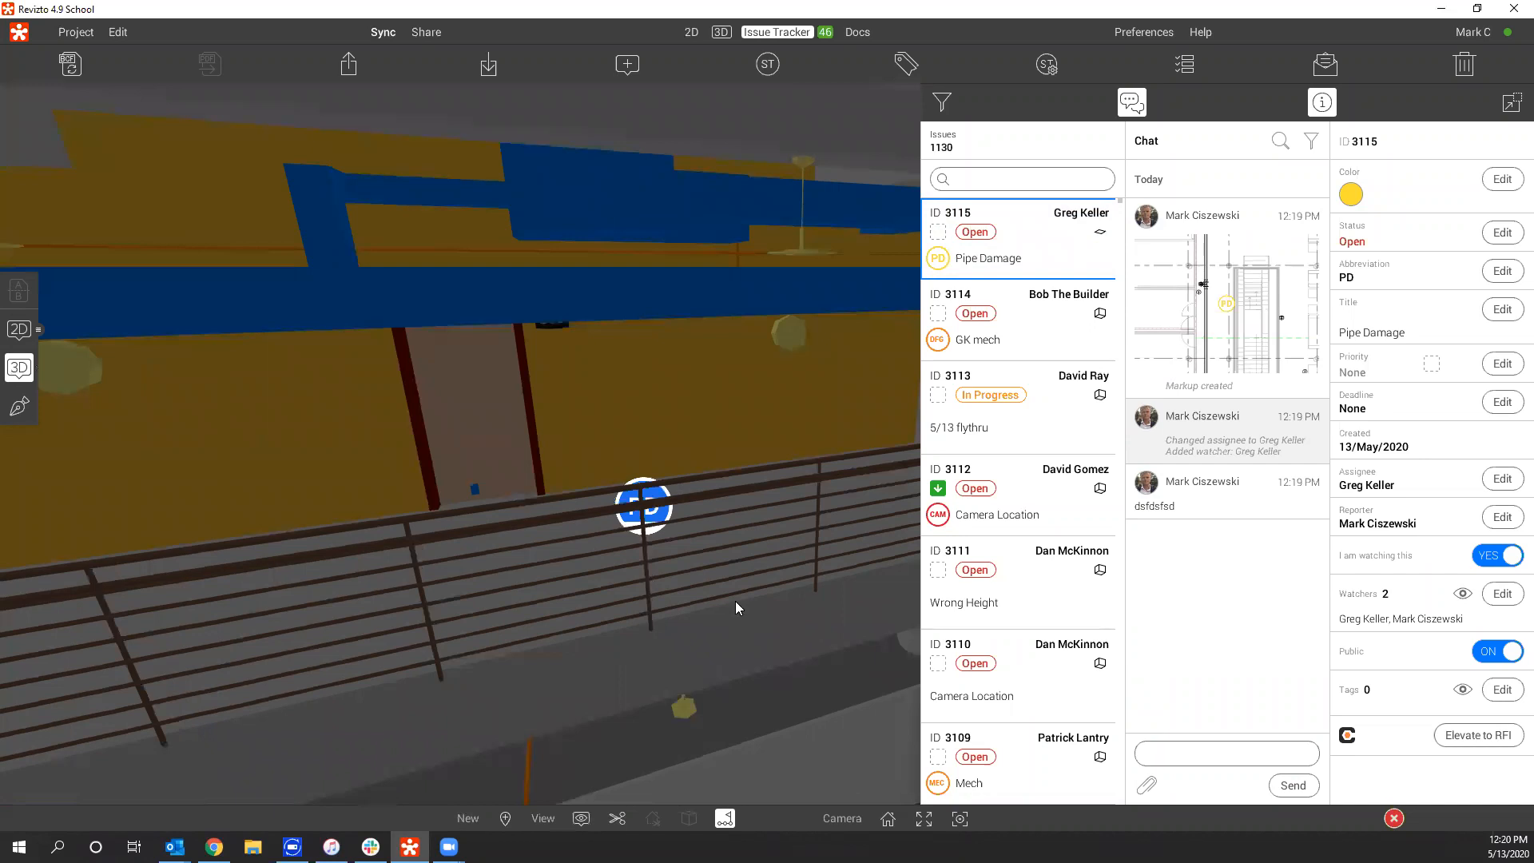
drag(736, 601, 722, 552)
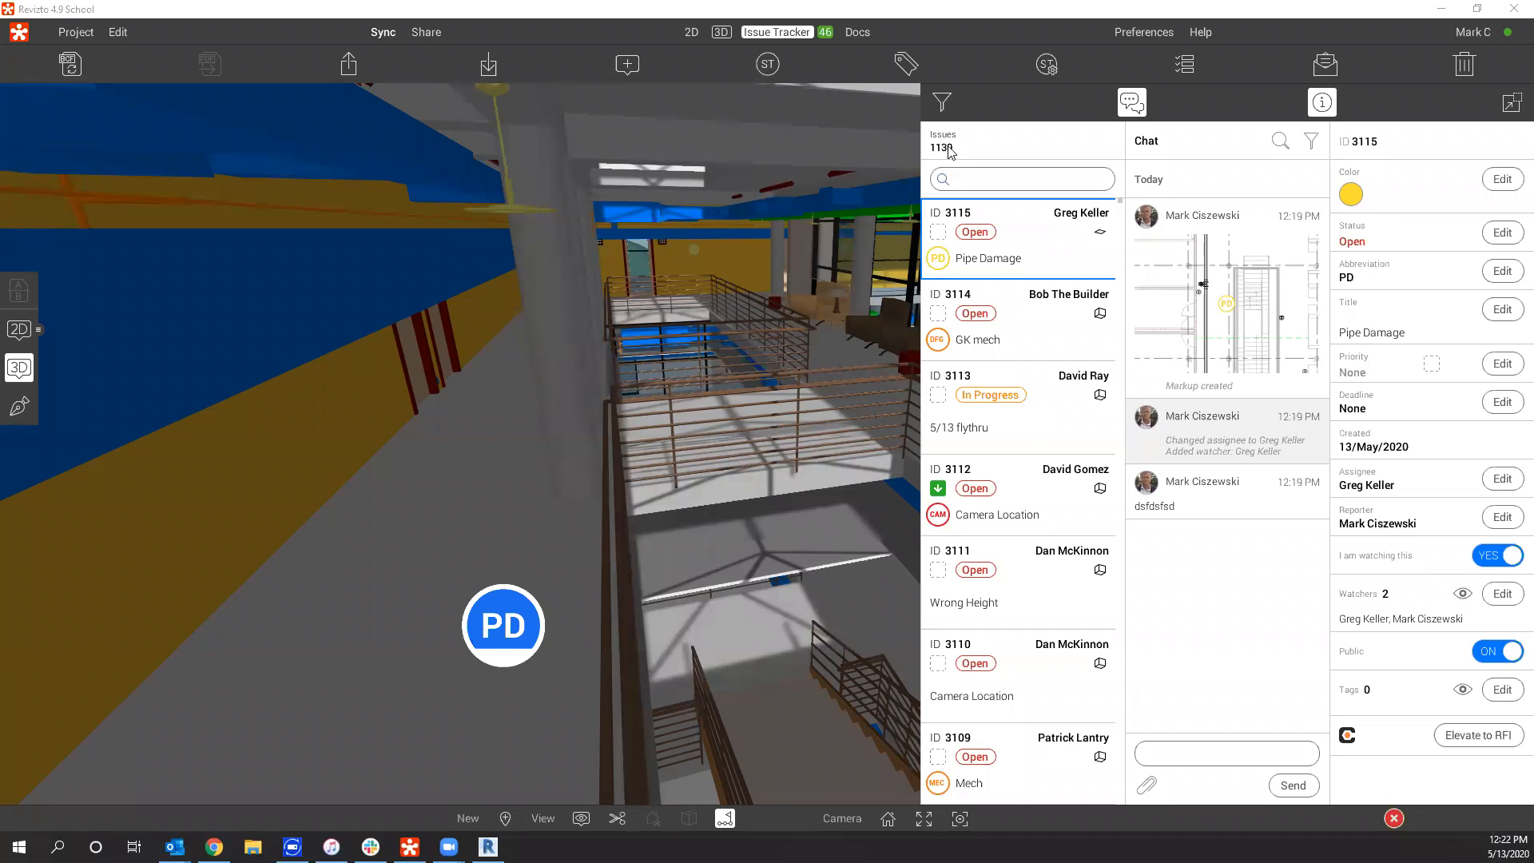
Try excluding the In Progress, Solved, Open and Closed statuses in a custom issue filter, then reset the filter.
click(941, 86)
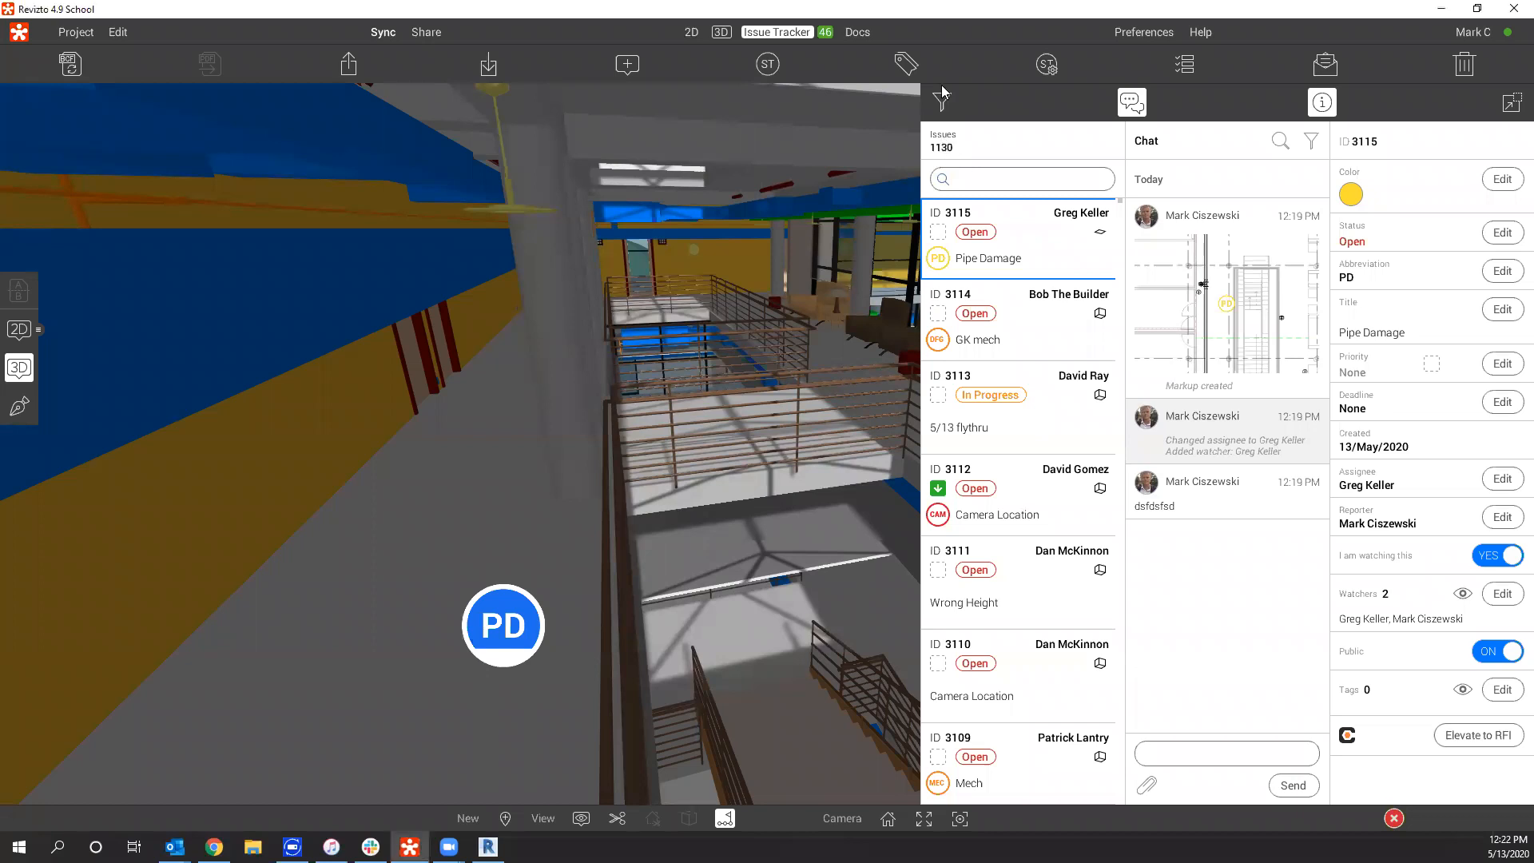
click(943, 97)
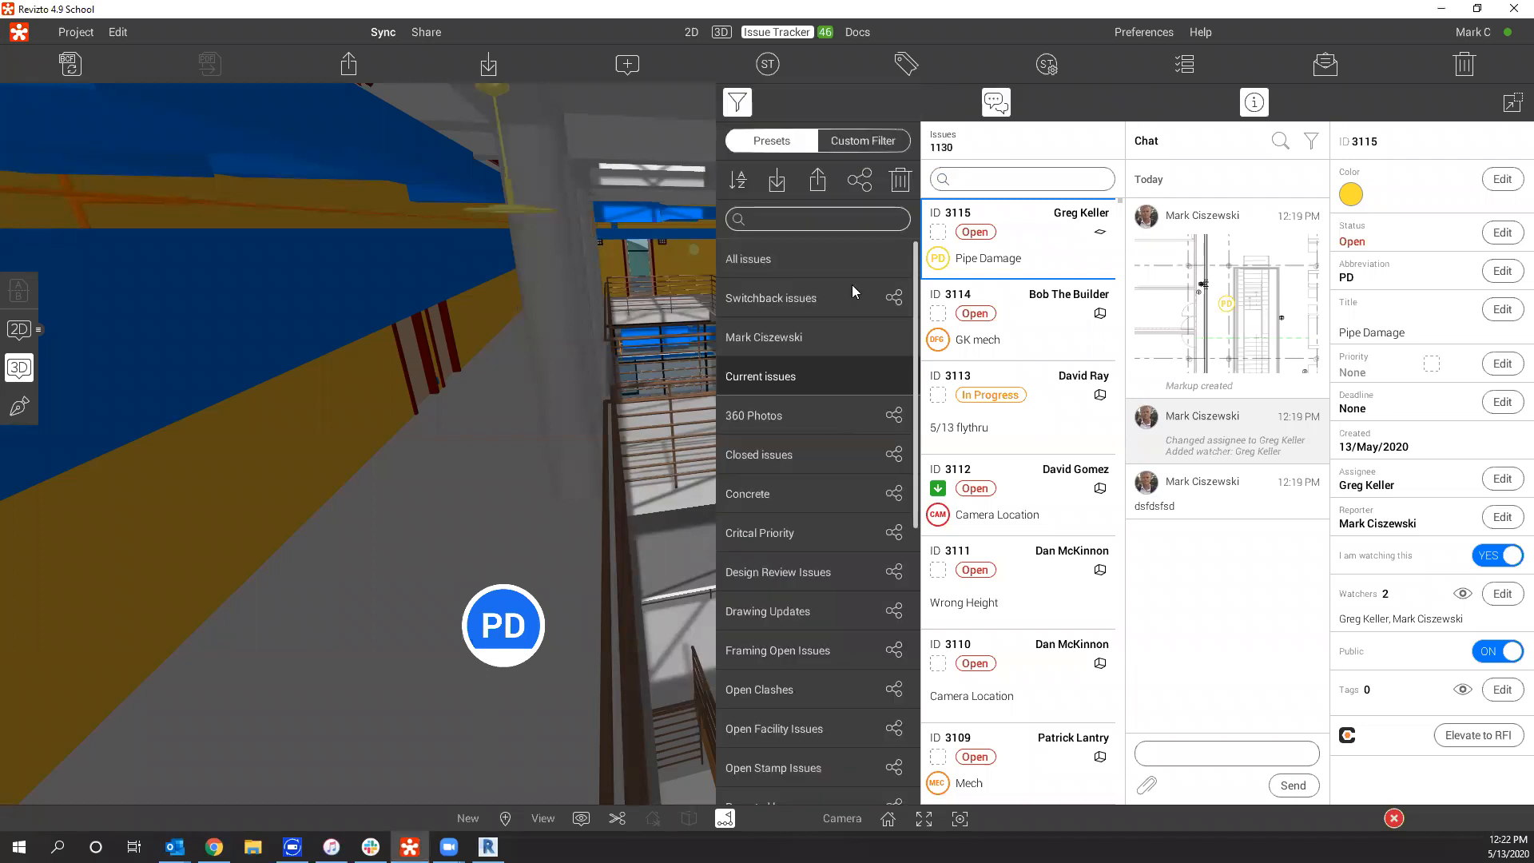
click(863, 142)
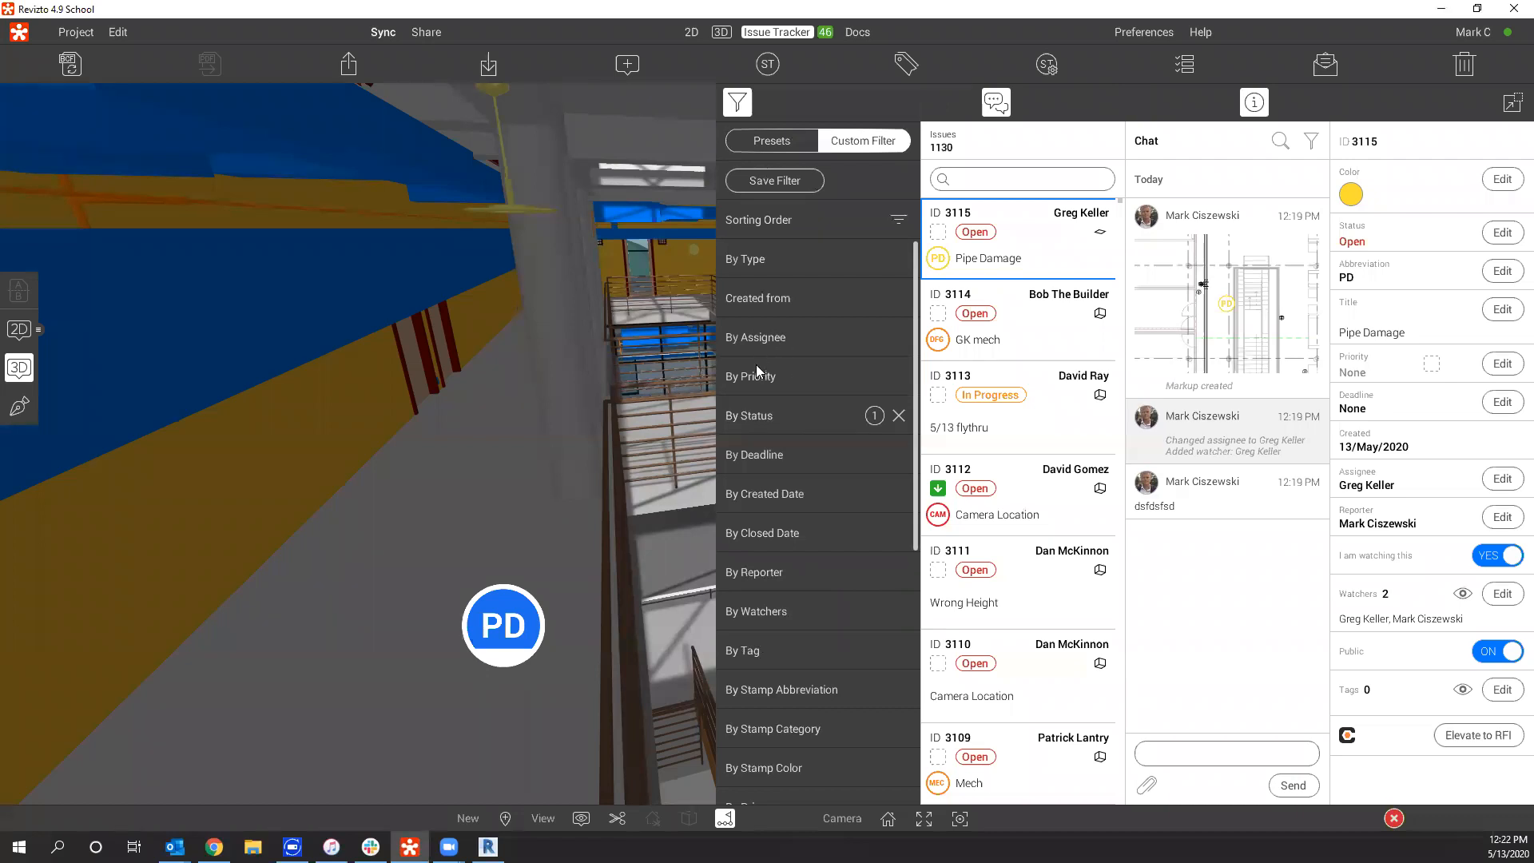
click(757, 414)
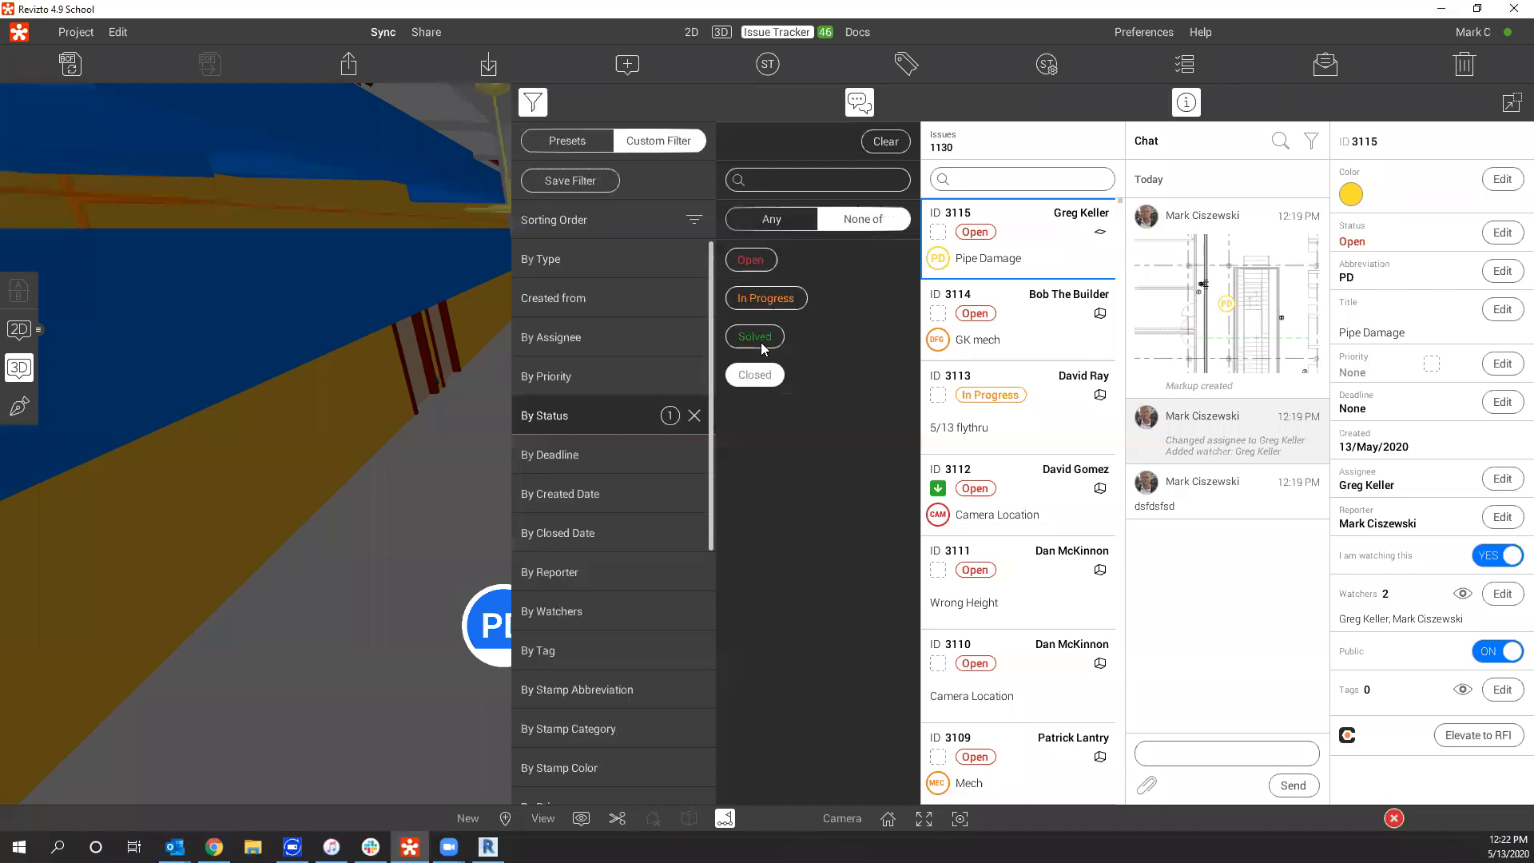
click(761, 338)
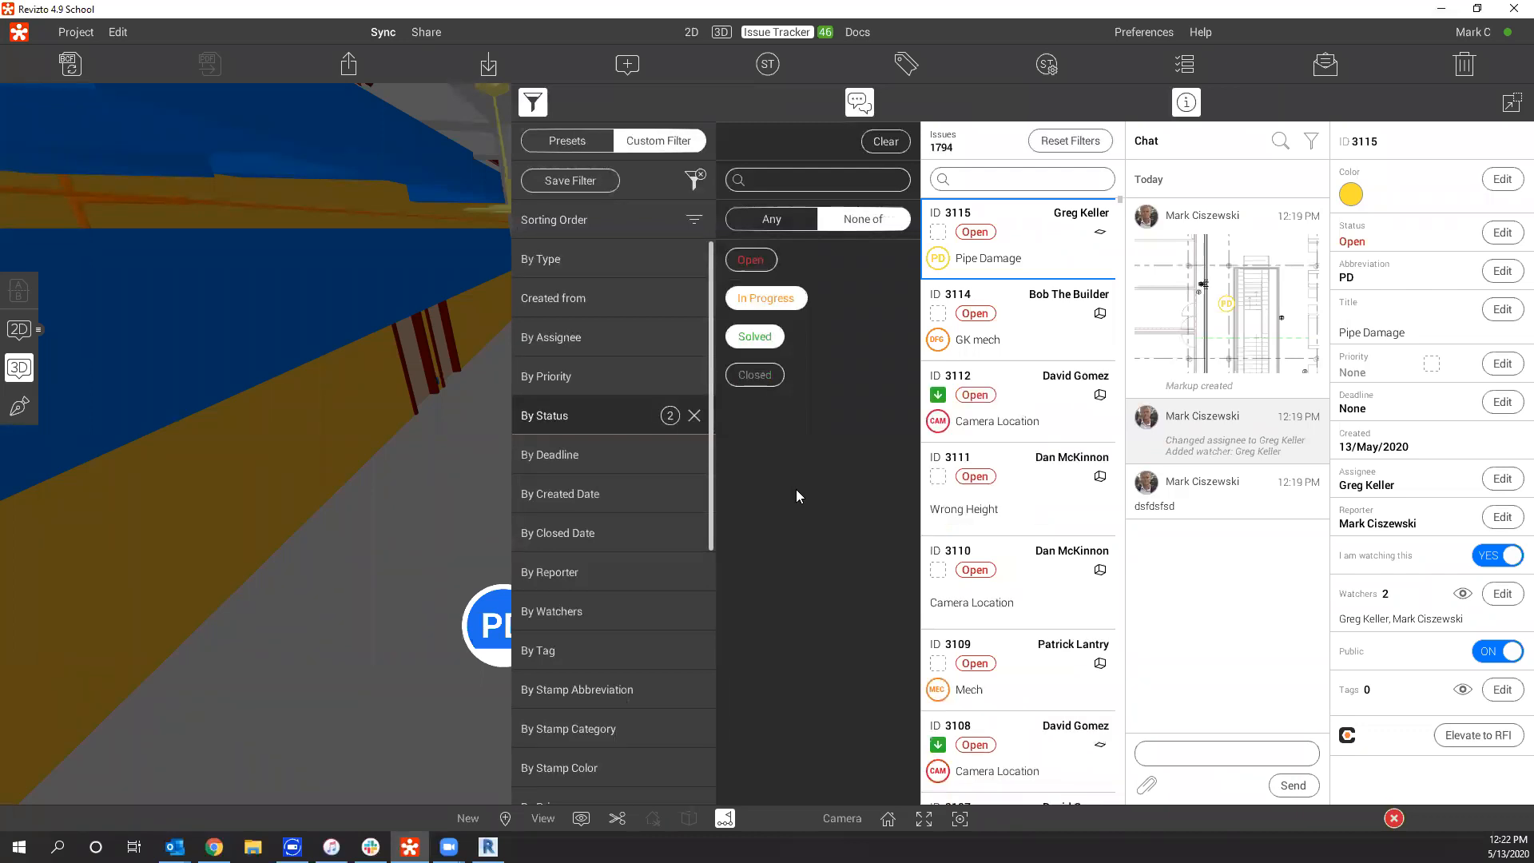
click(750, 260)
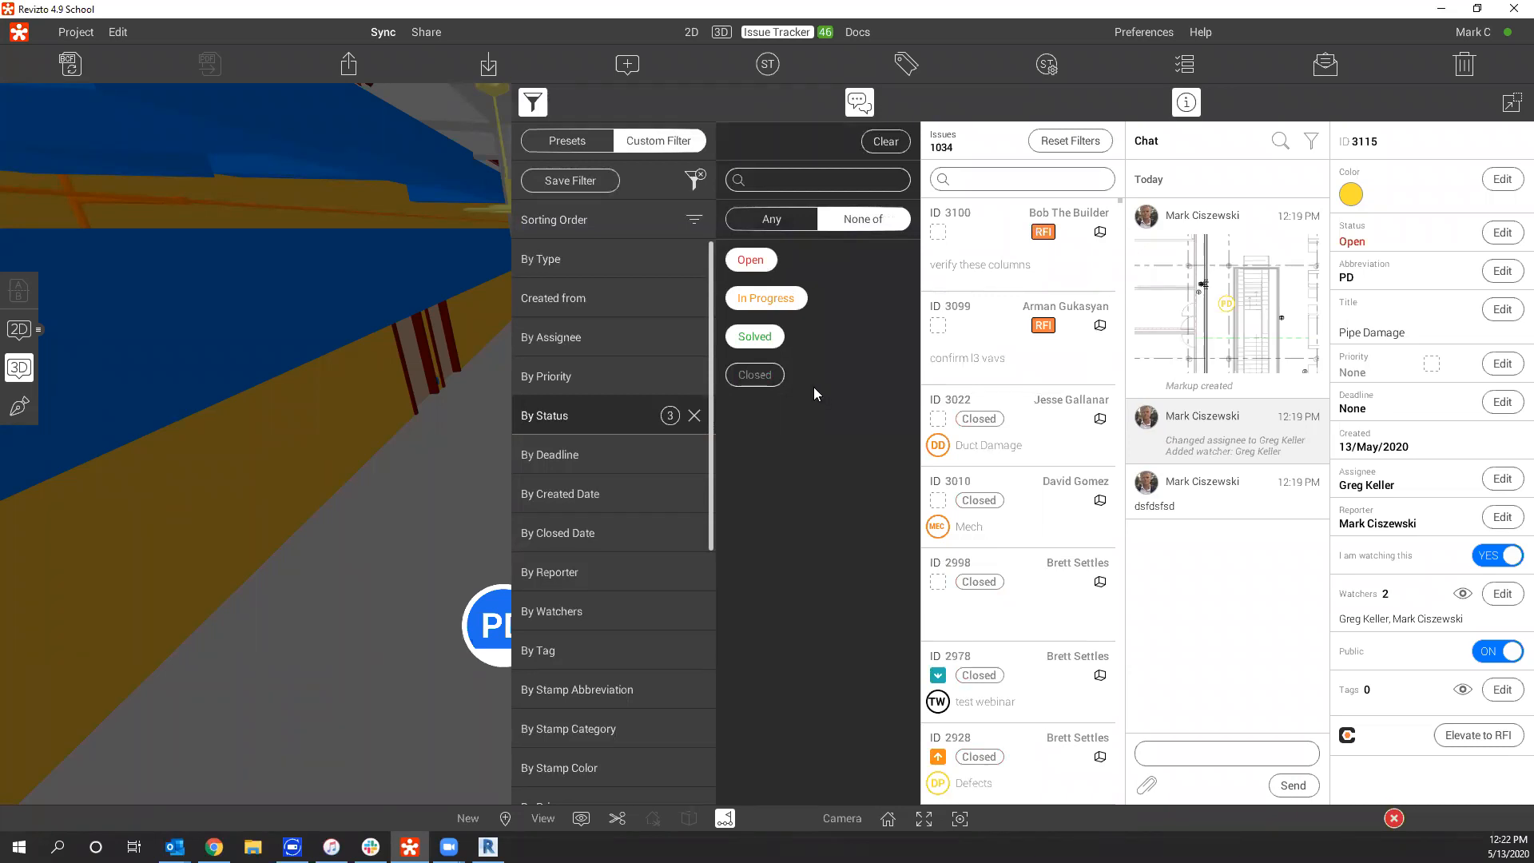
click(765, 377)
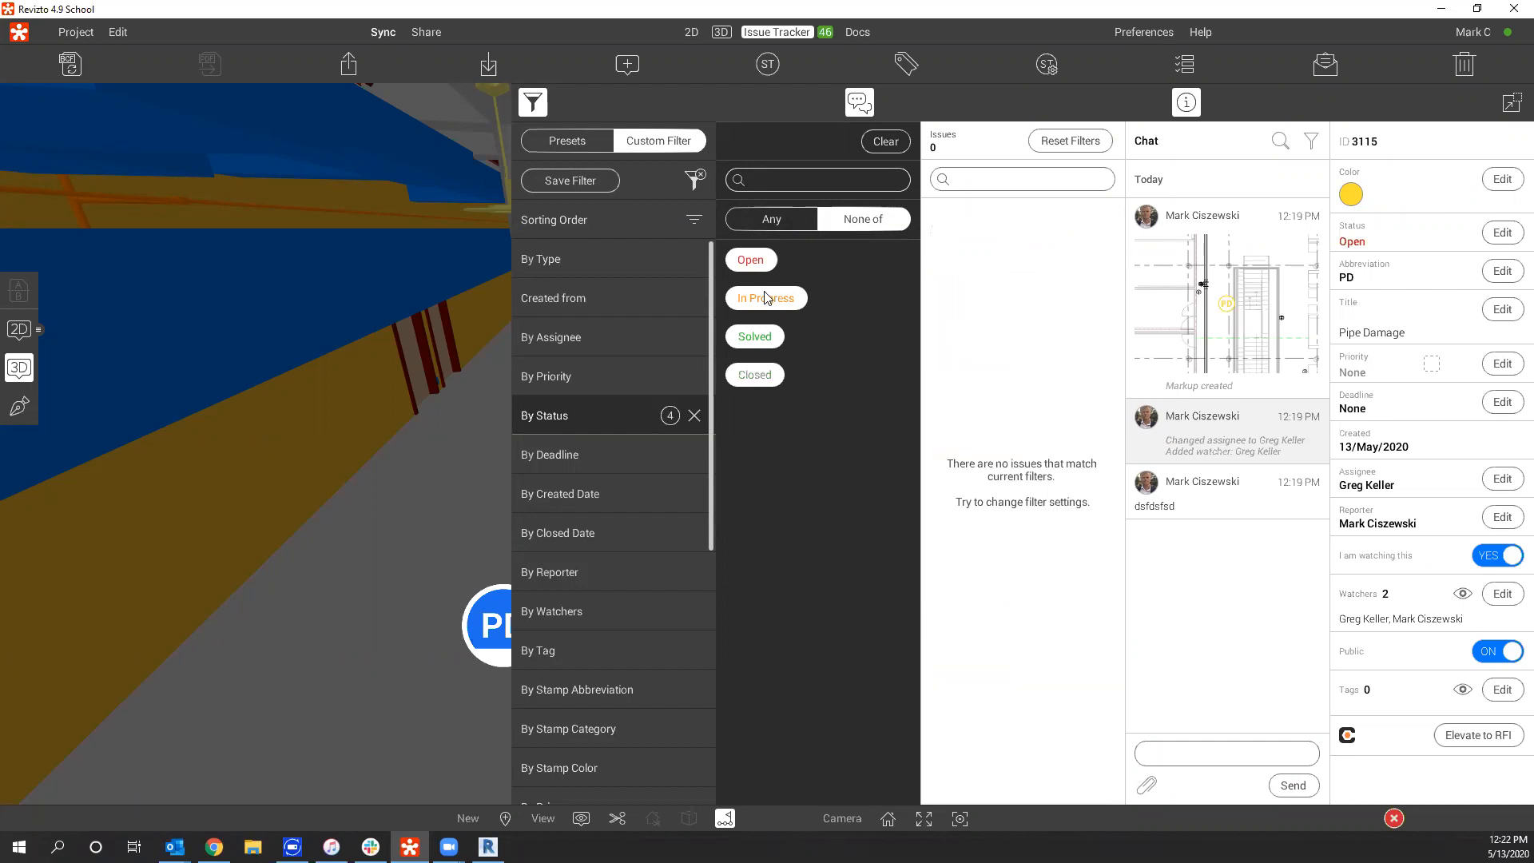
click(753, 334)
click(694, 181)
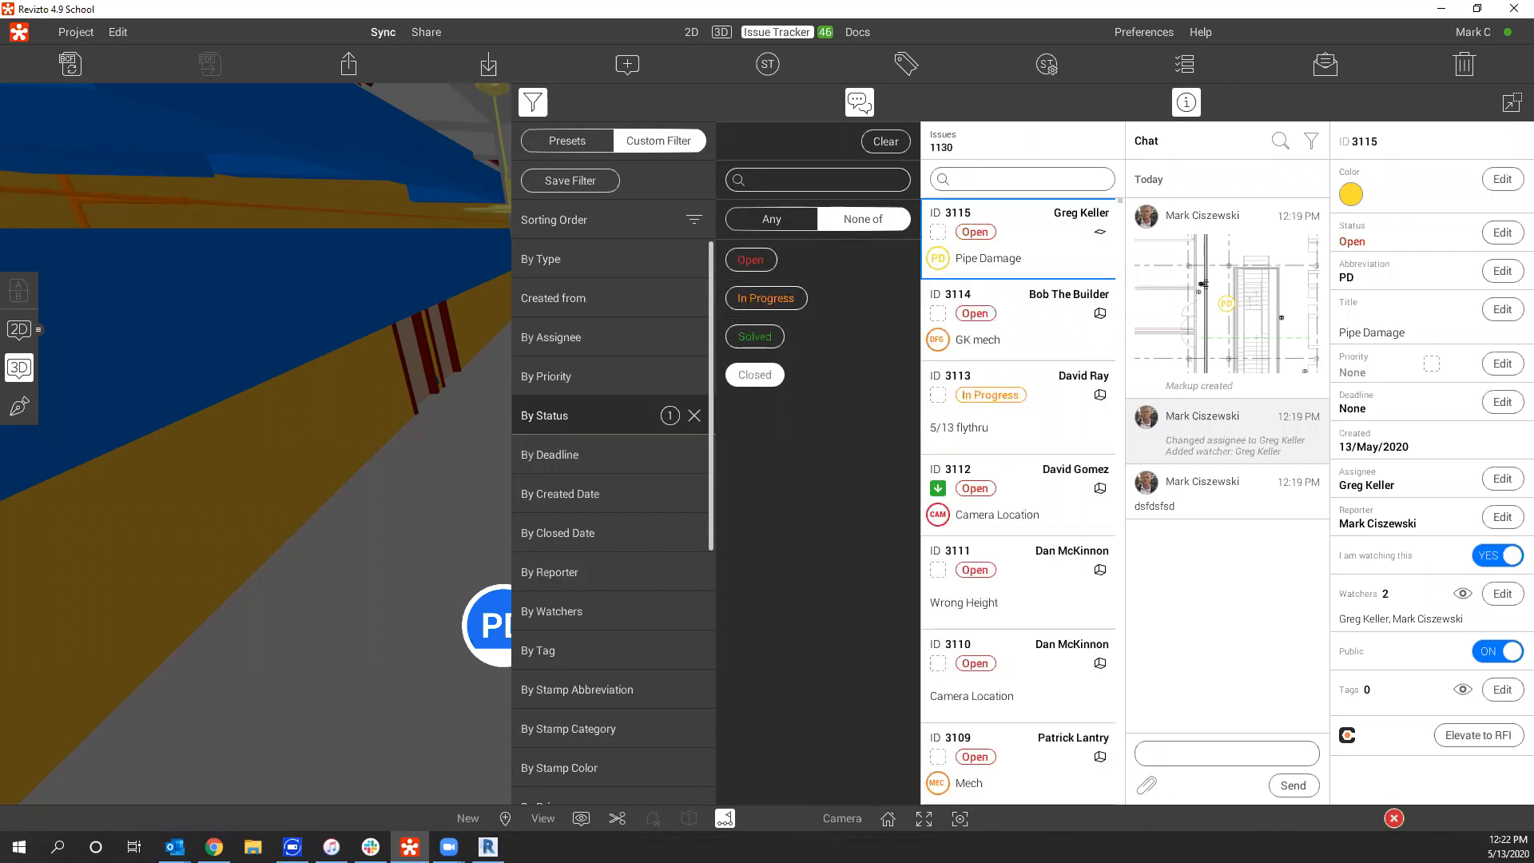
click(488, 847)
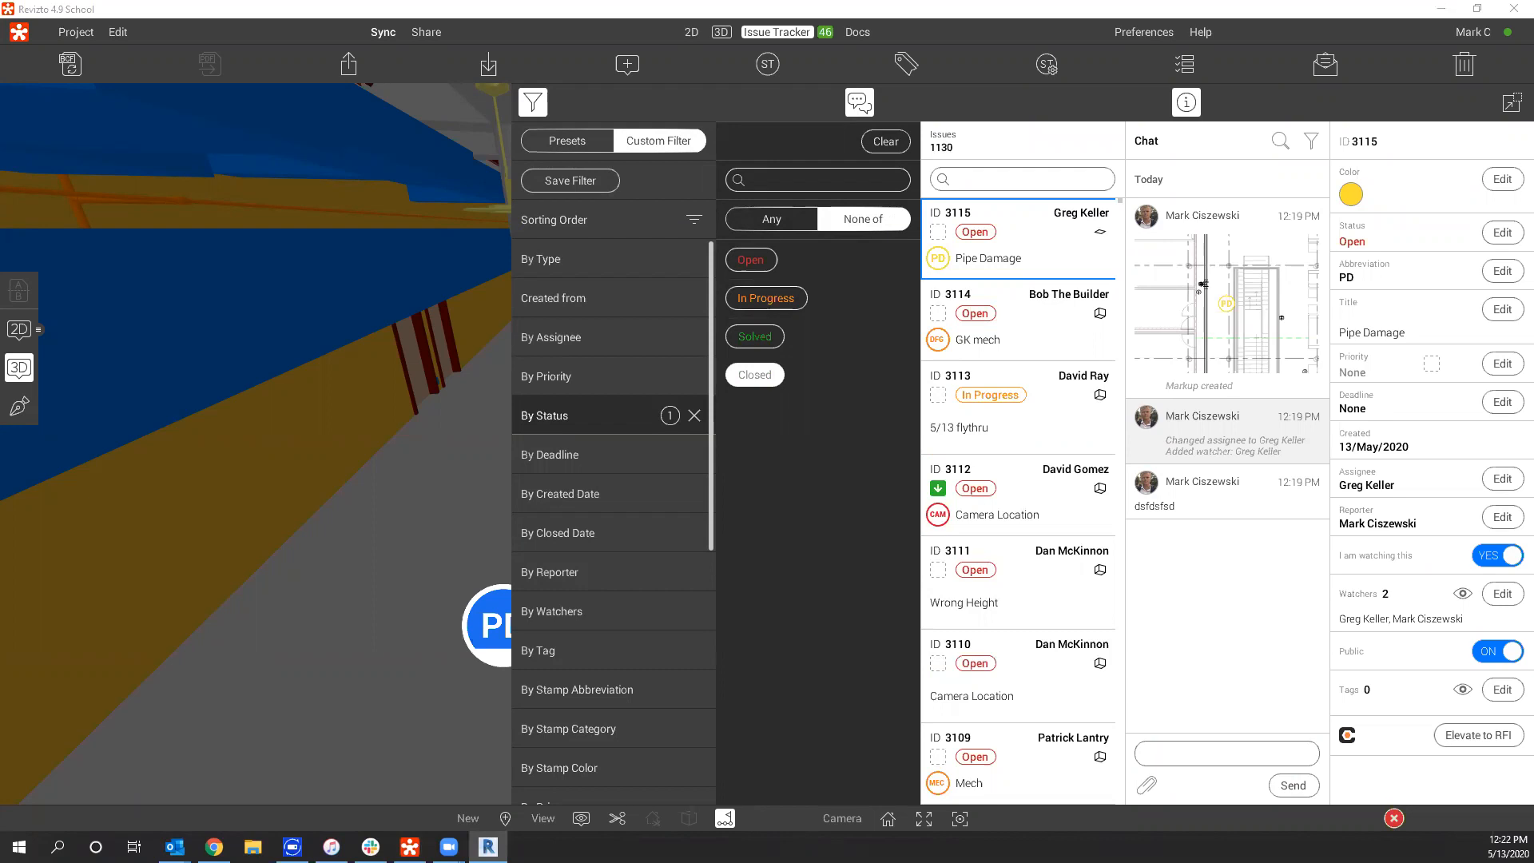
click(620, 193)
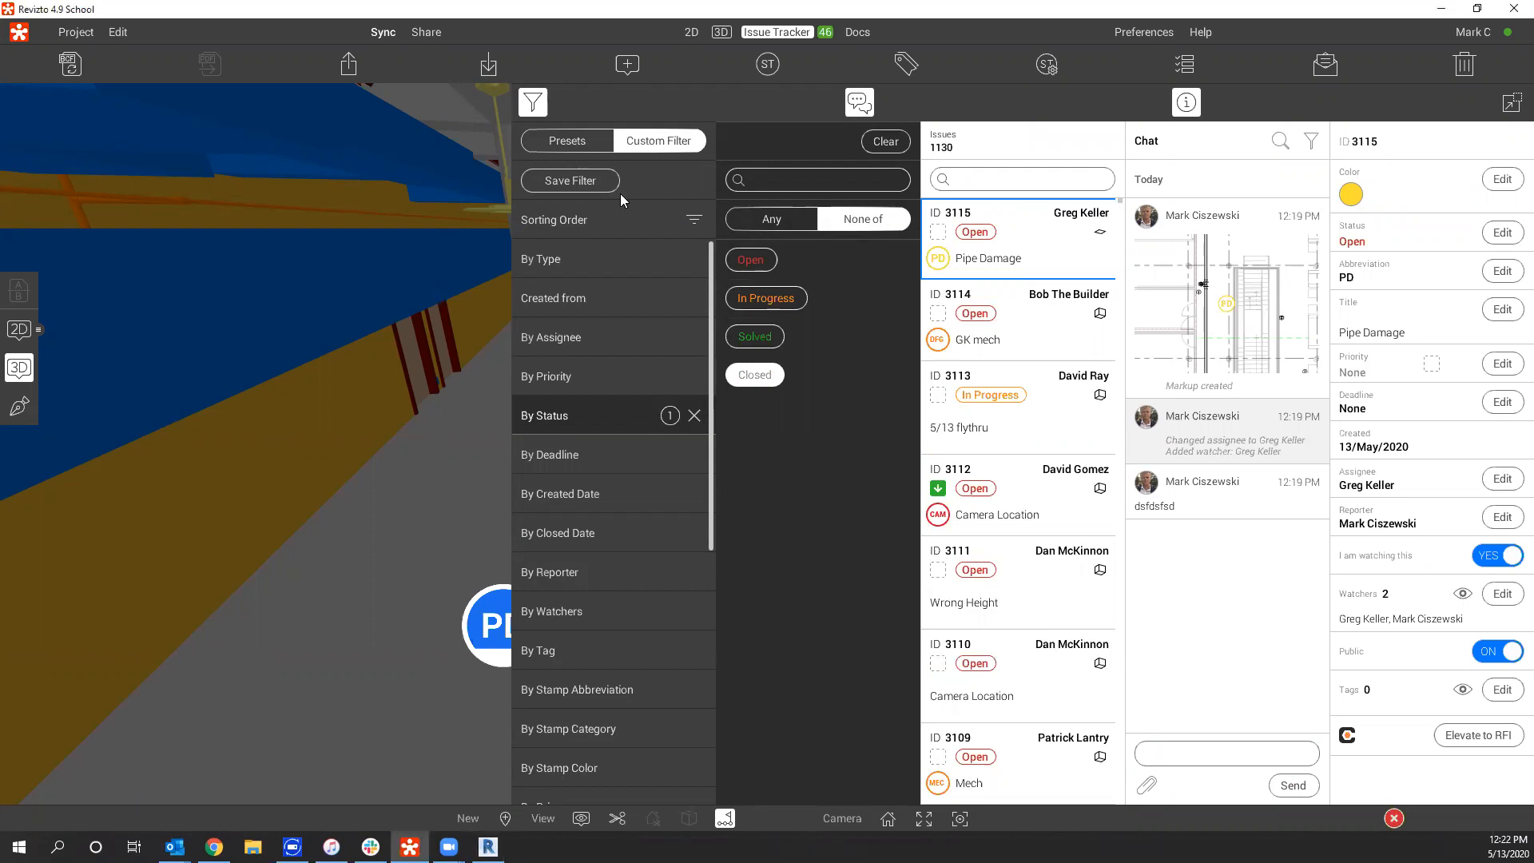
click(533, 102)
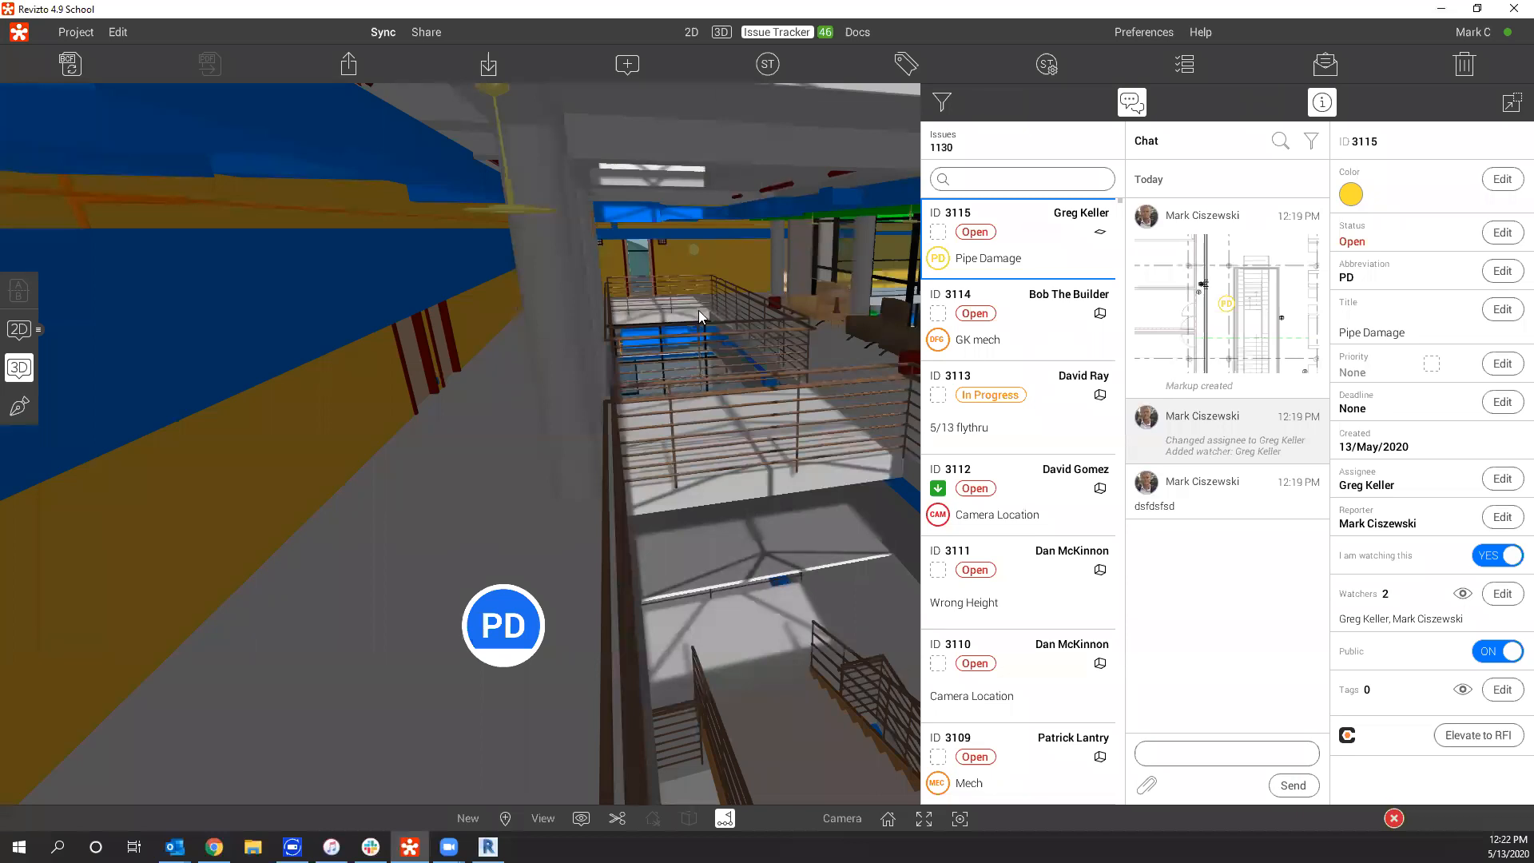
Apply the preset filter named after the signed-in team member, show its custom filter criteria and reset the filters.
key(ctrl+f)
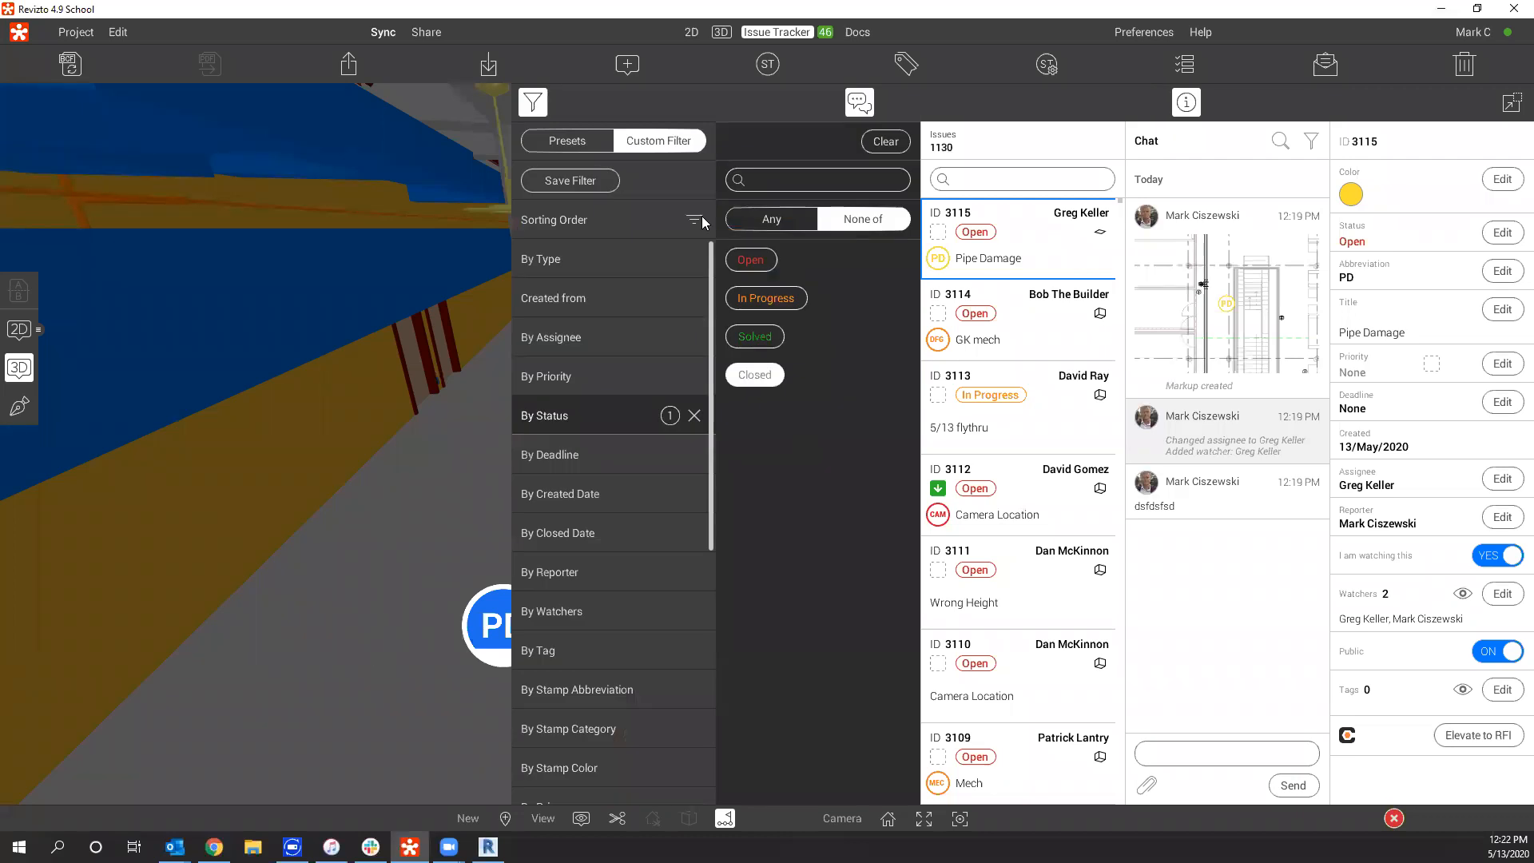
click(611, 145)
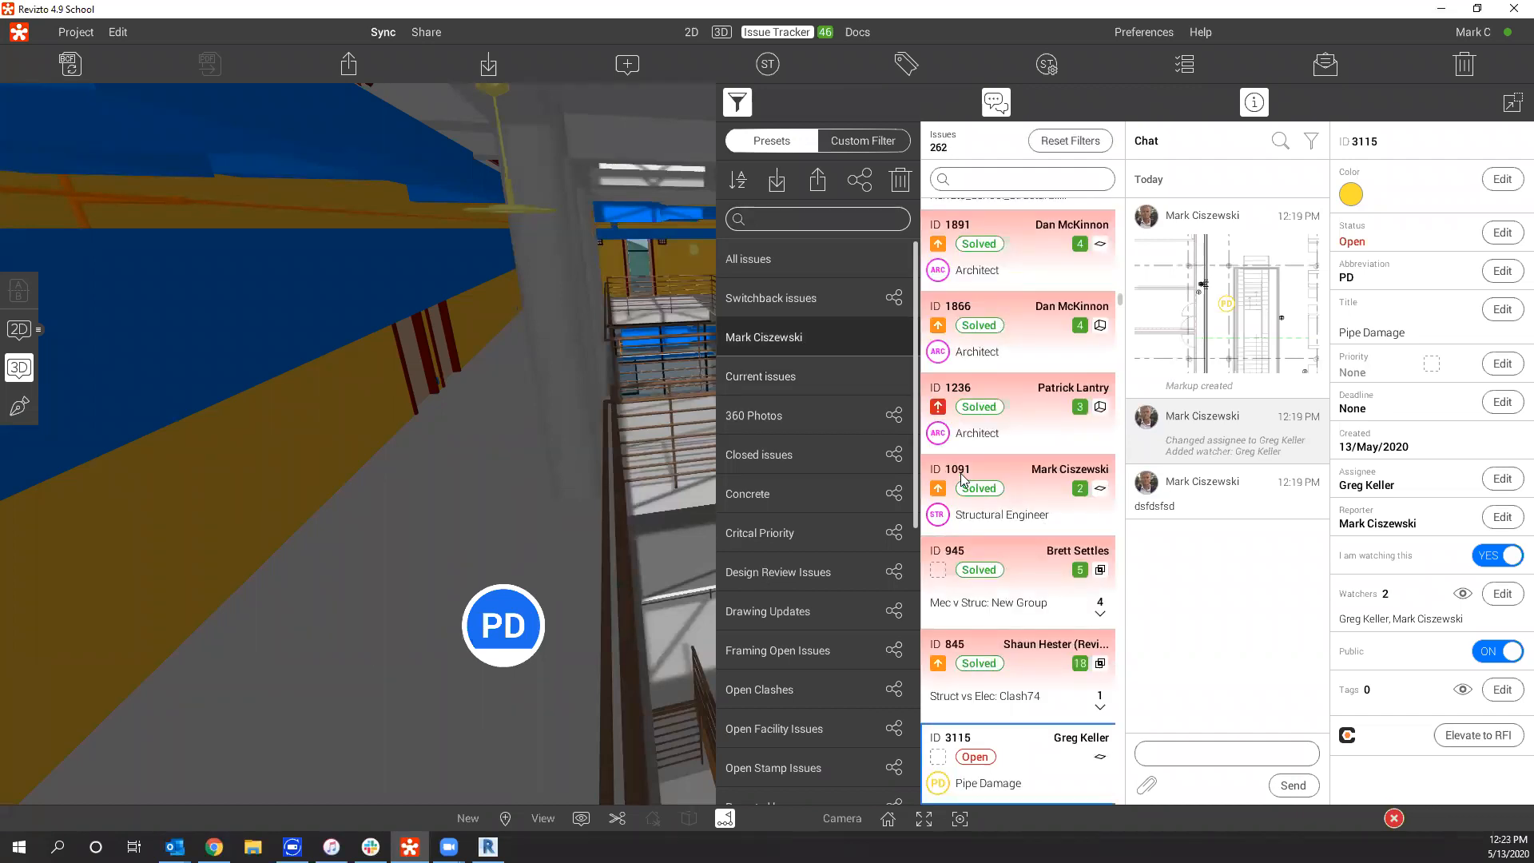
click(888, 142)
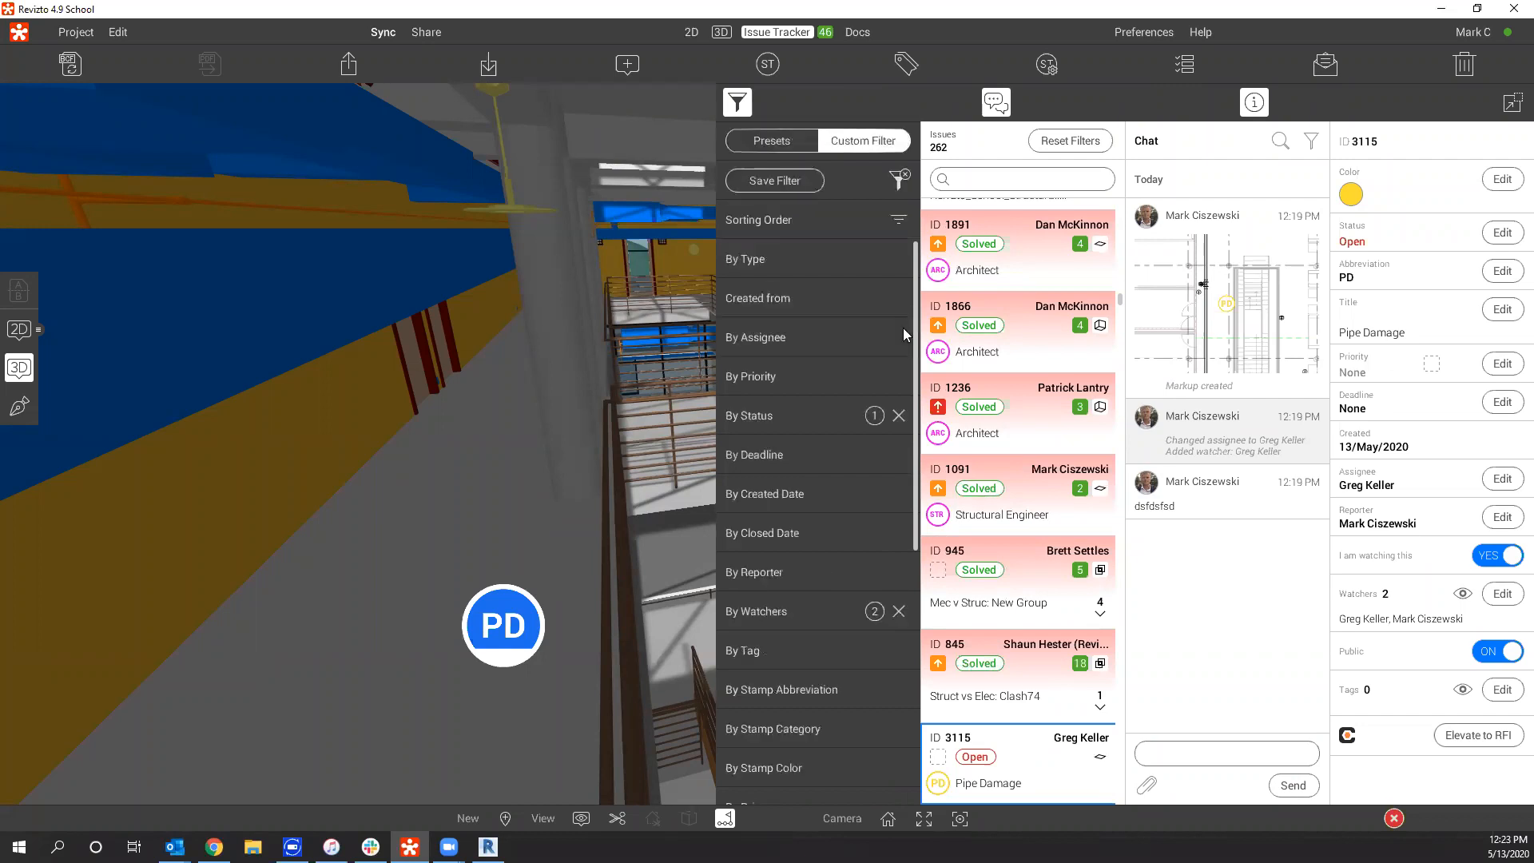
click(1088, 141)
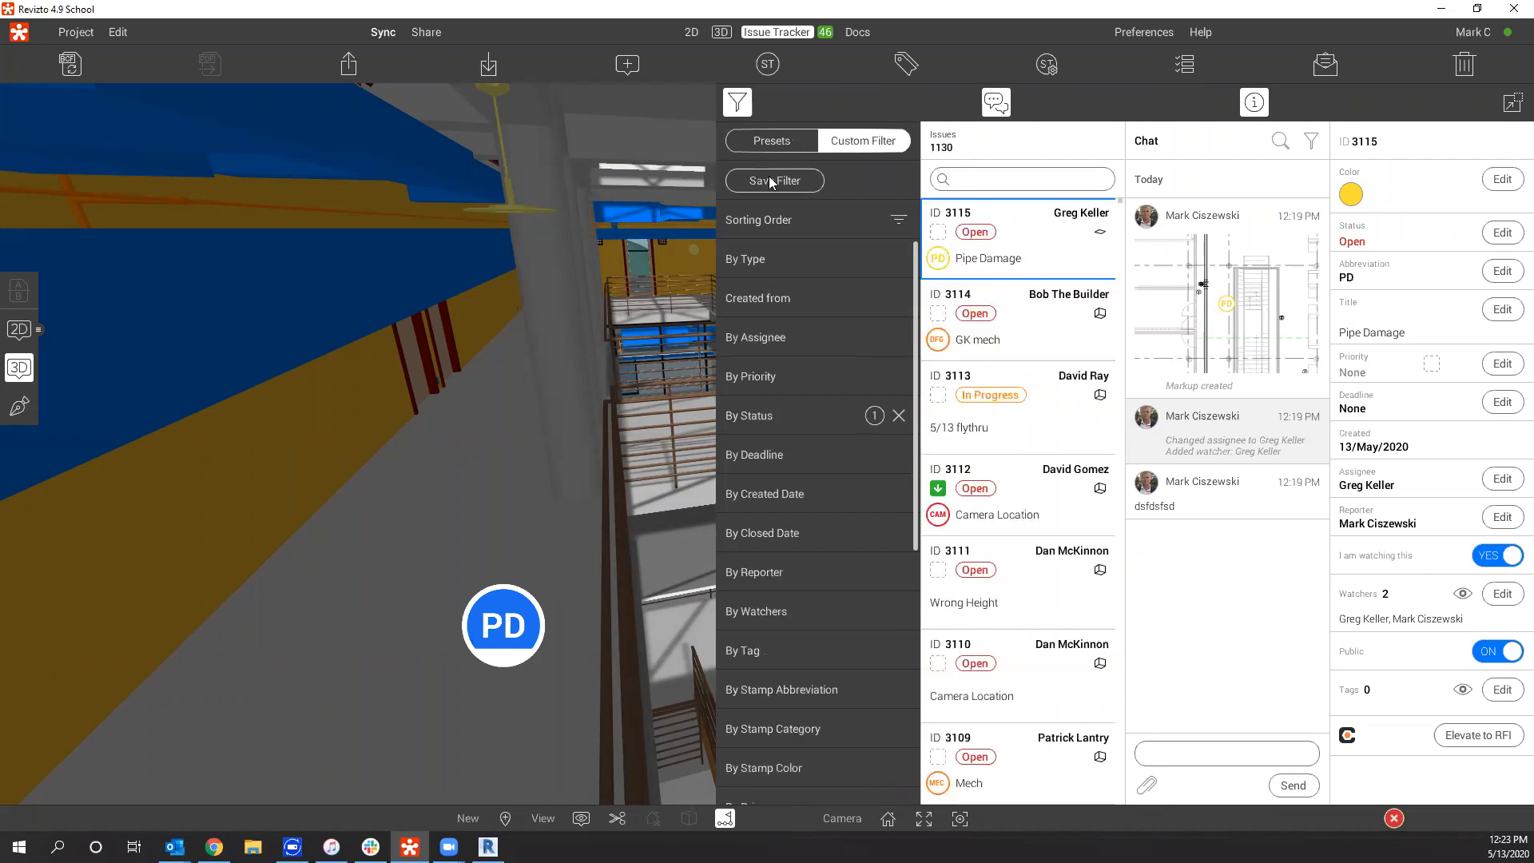
Filter the issues by the signed-in team member as assignee and exclude the Solved status along with Closed.
click(771, 338)
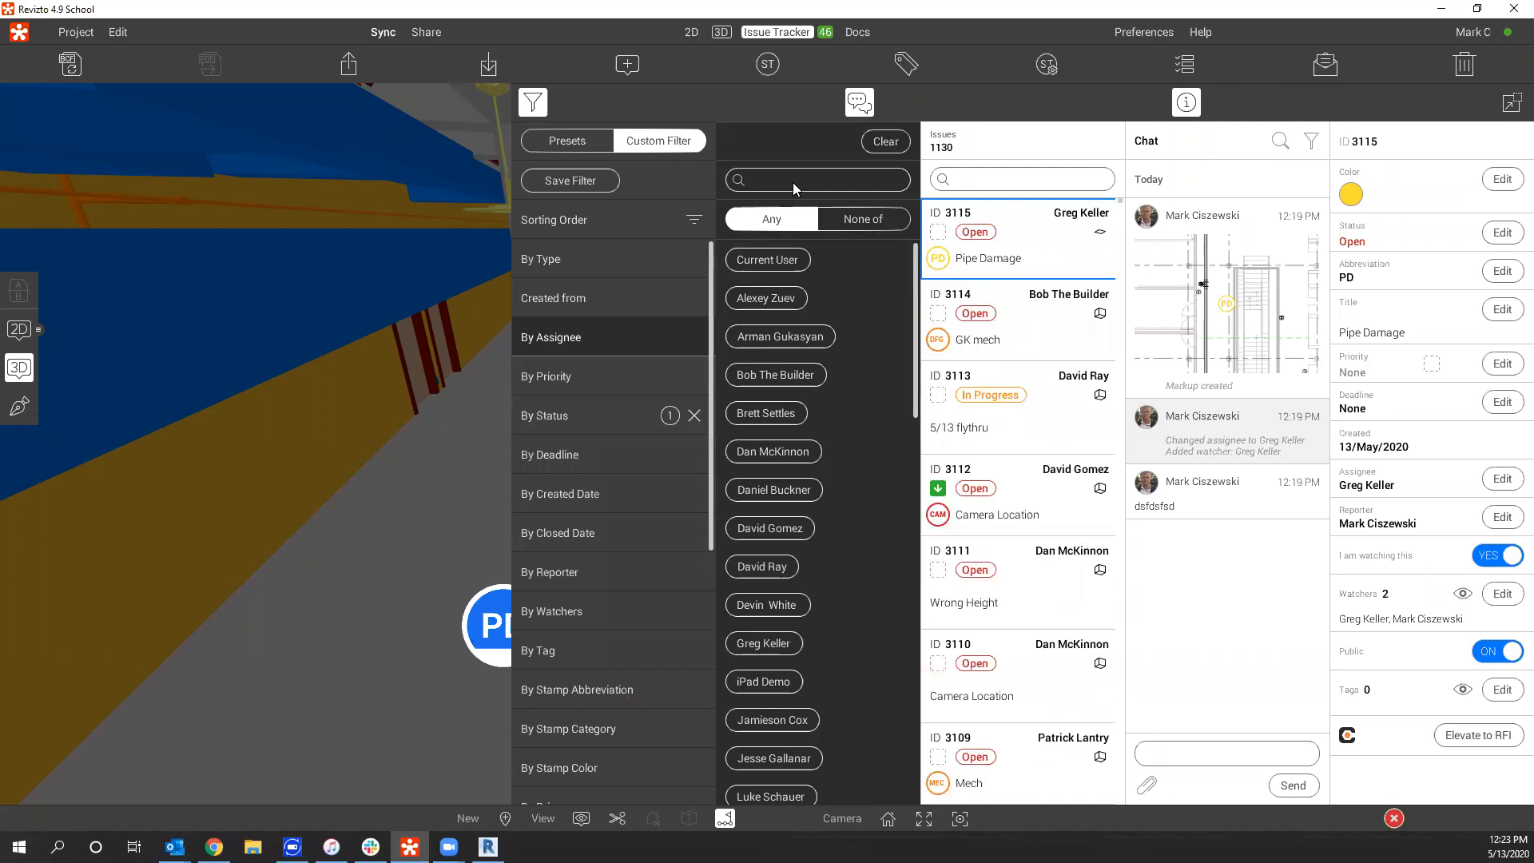
click(793, 183)
text(mark)
click(775, 259)
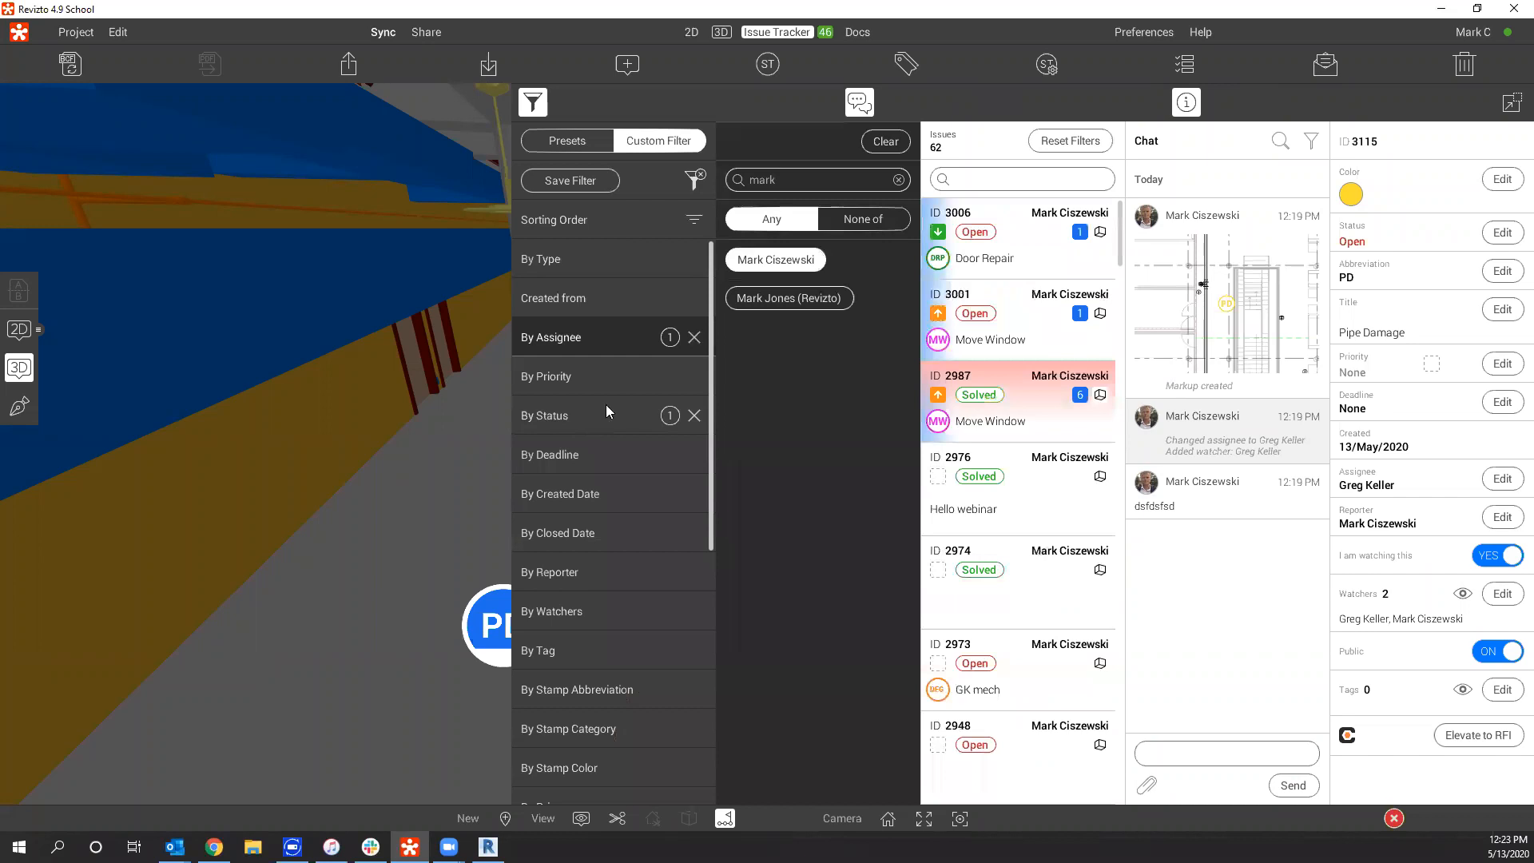
click(606, 409)
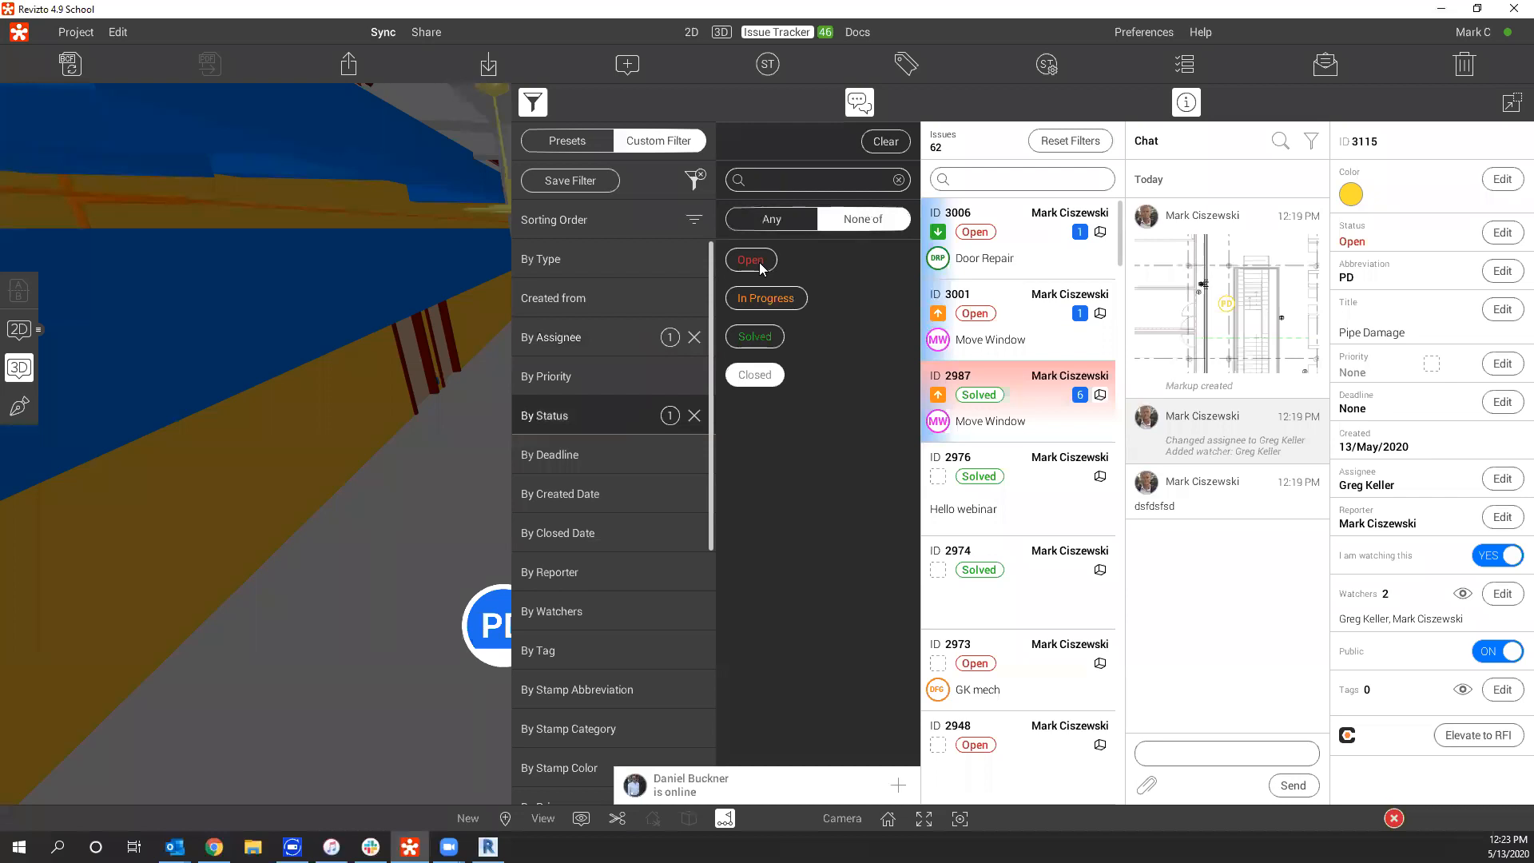
click(763, 338)
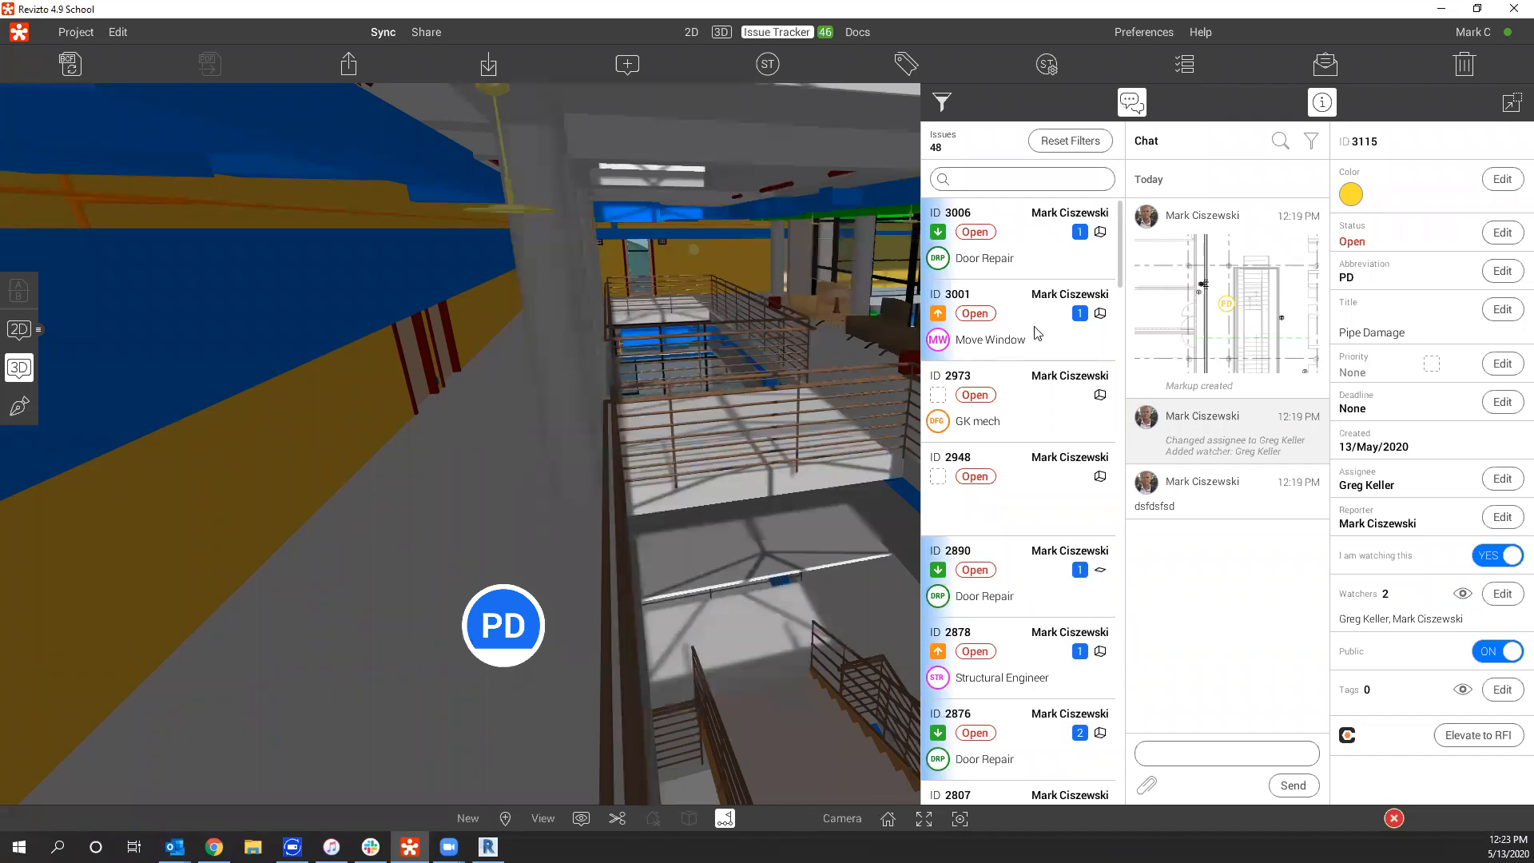
View the Door Repair issue 3006 and the Move Window issue 3001 in 3D, then return to the plain model view.
click(1003, 256)
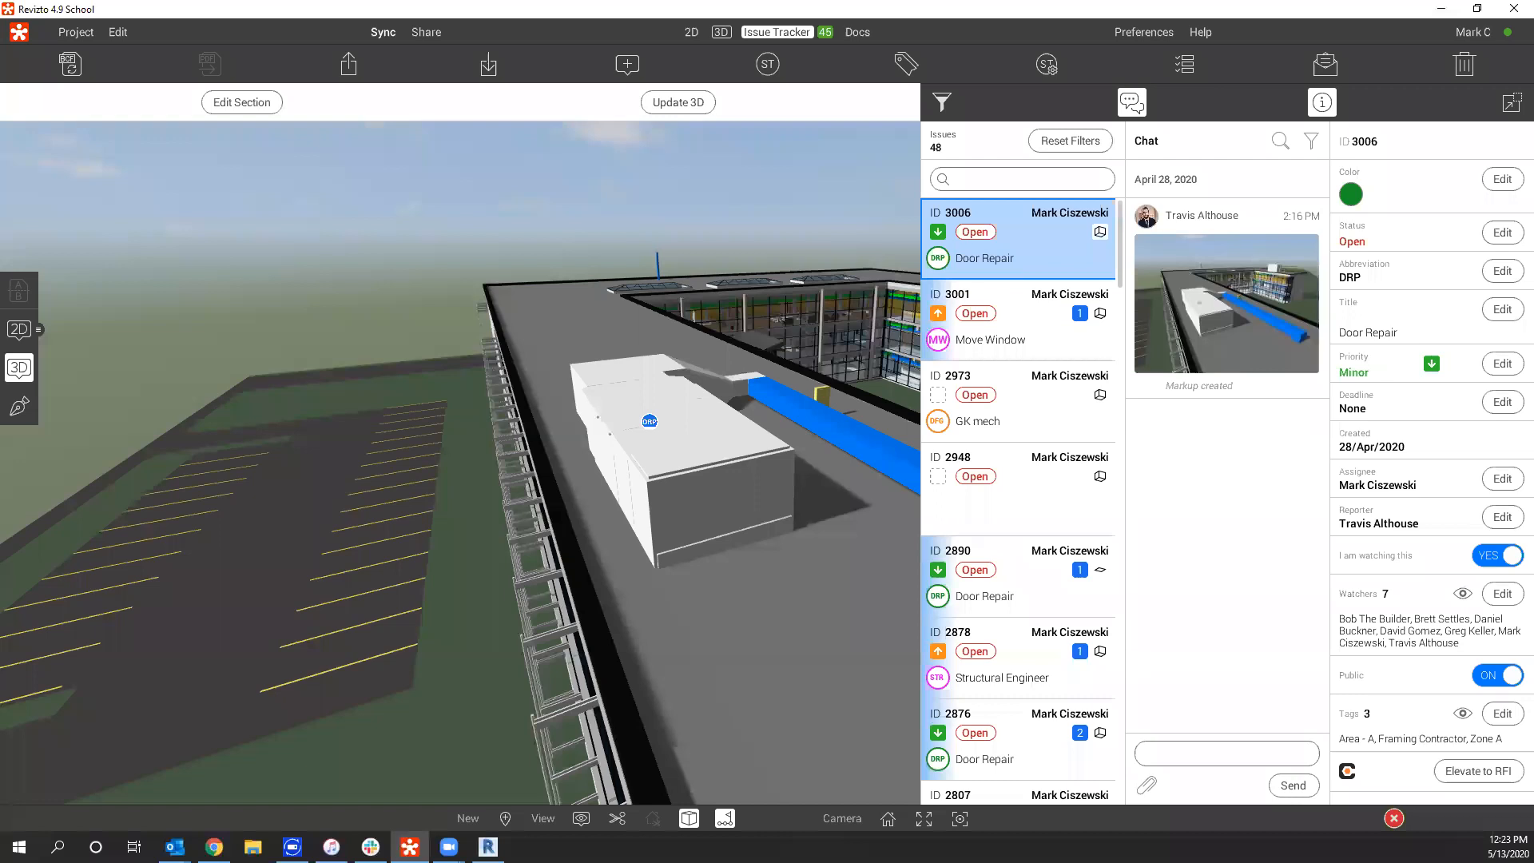
click(1023, 322)
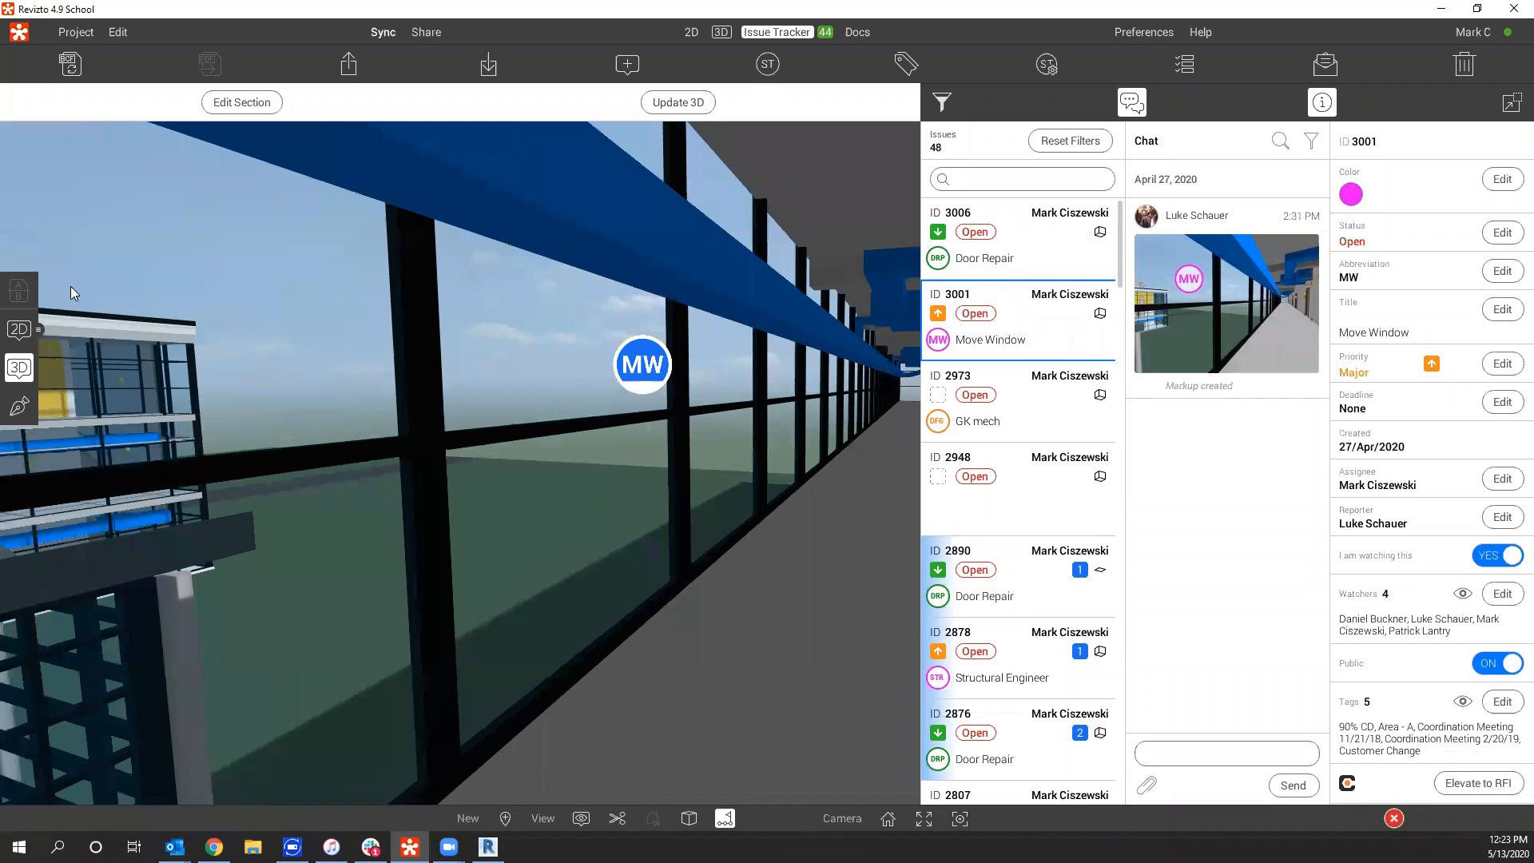
key(space)
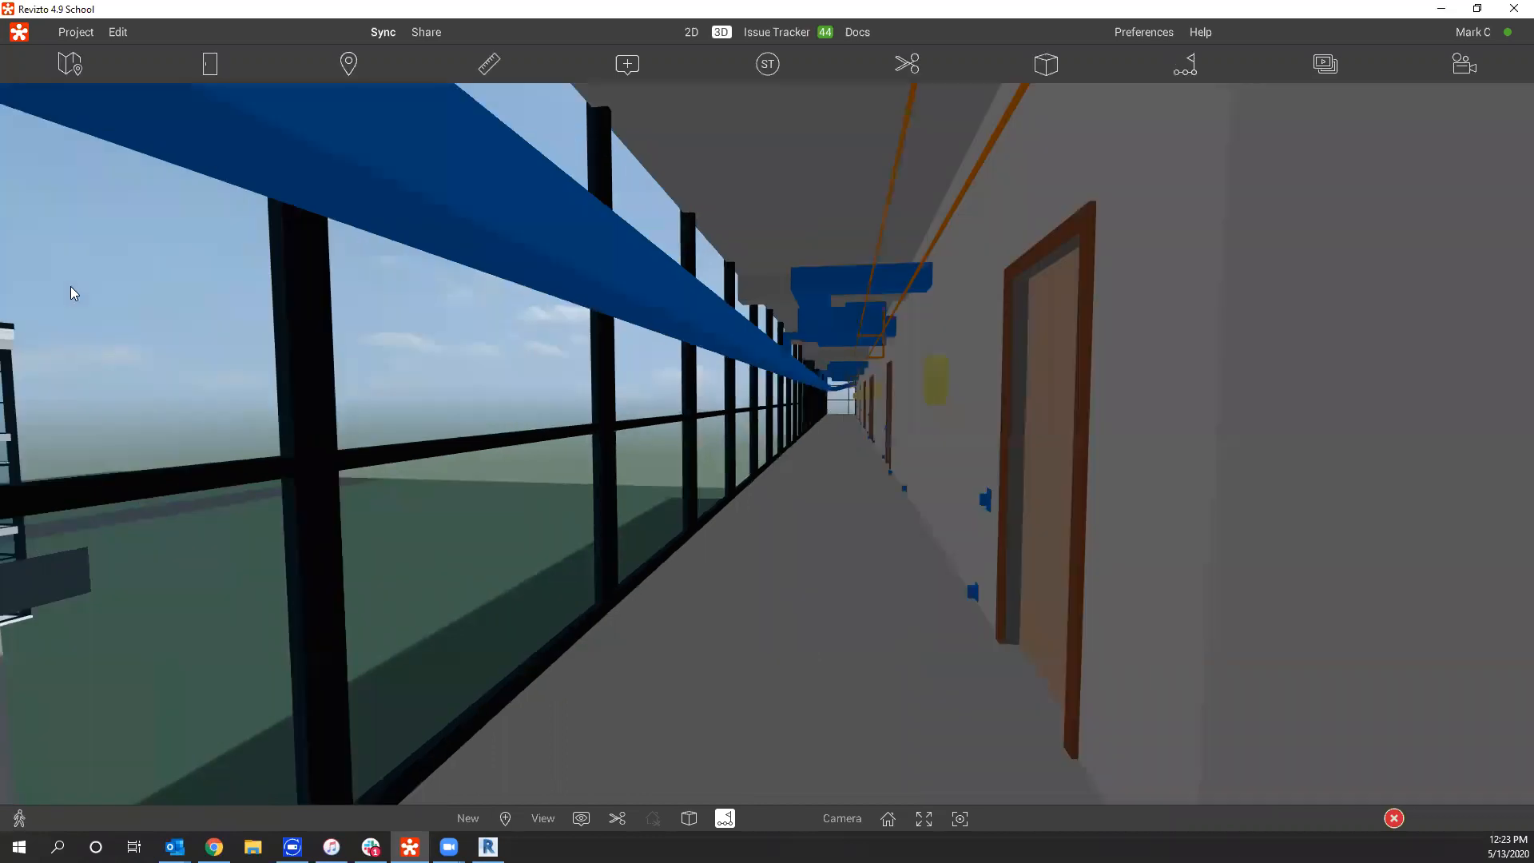
Place an Architect stamp from the Design Review category on the corridor door and exit stamp mode.
key(space)
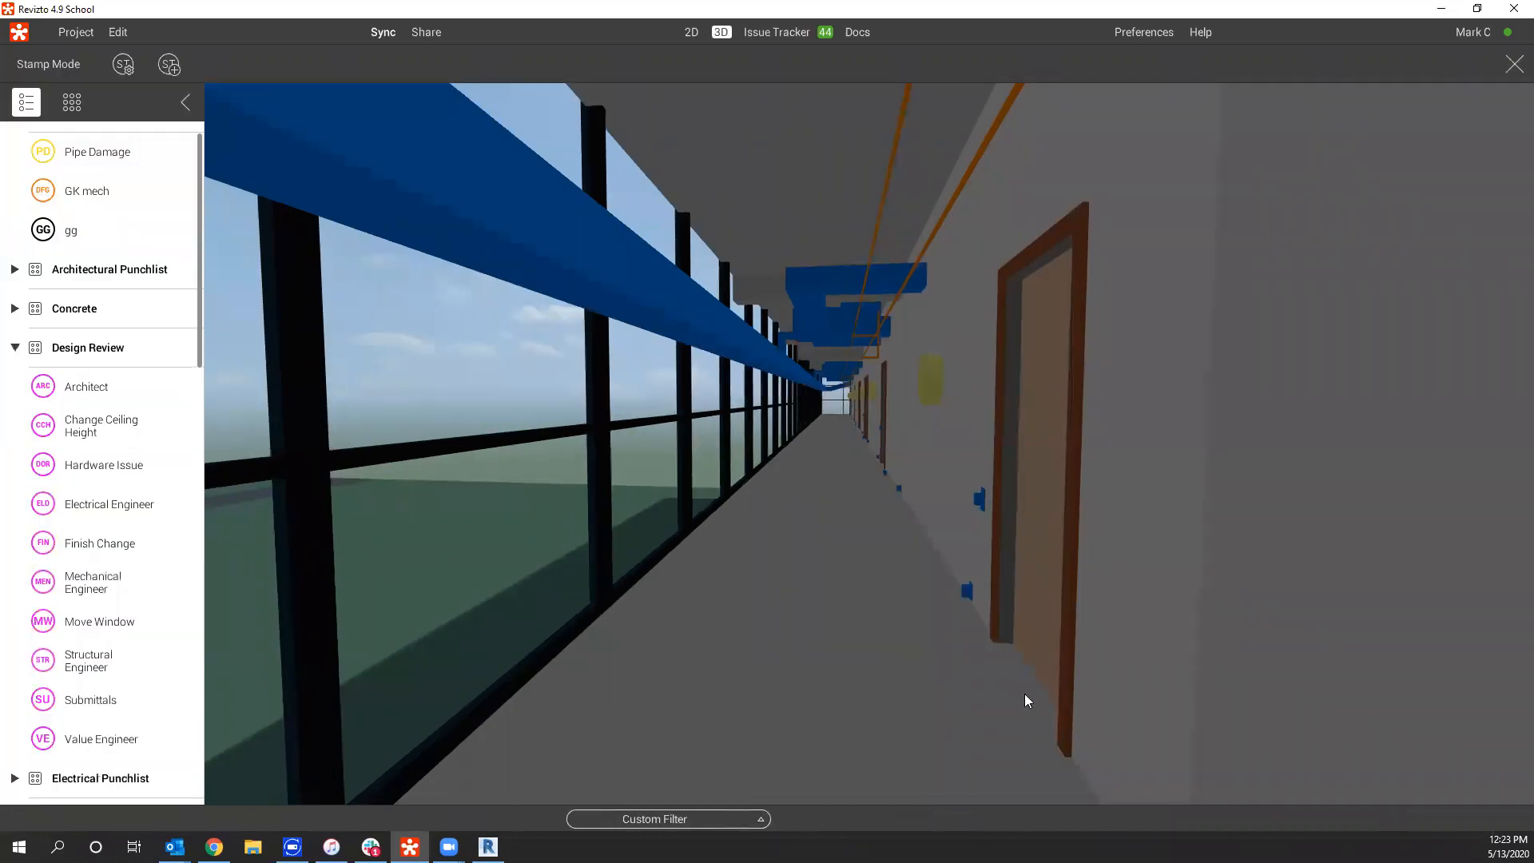
click(87, 387)
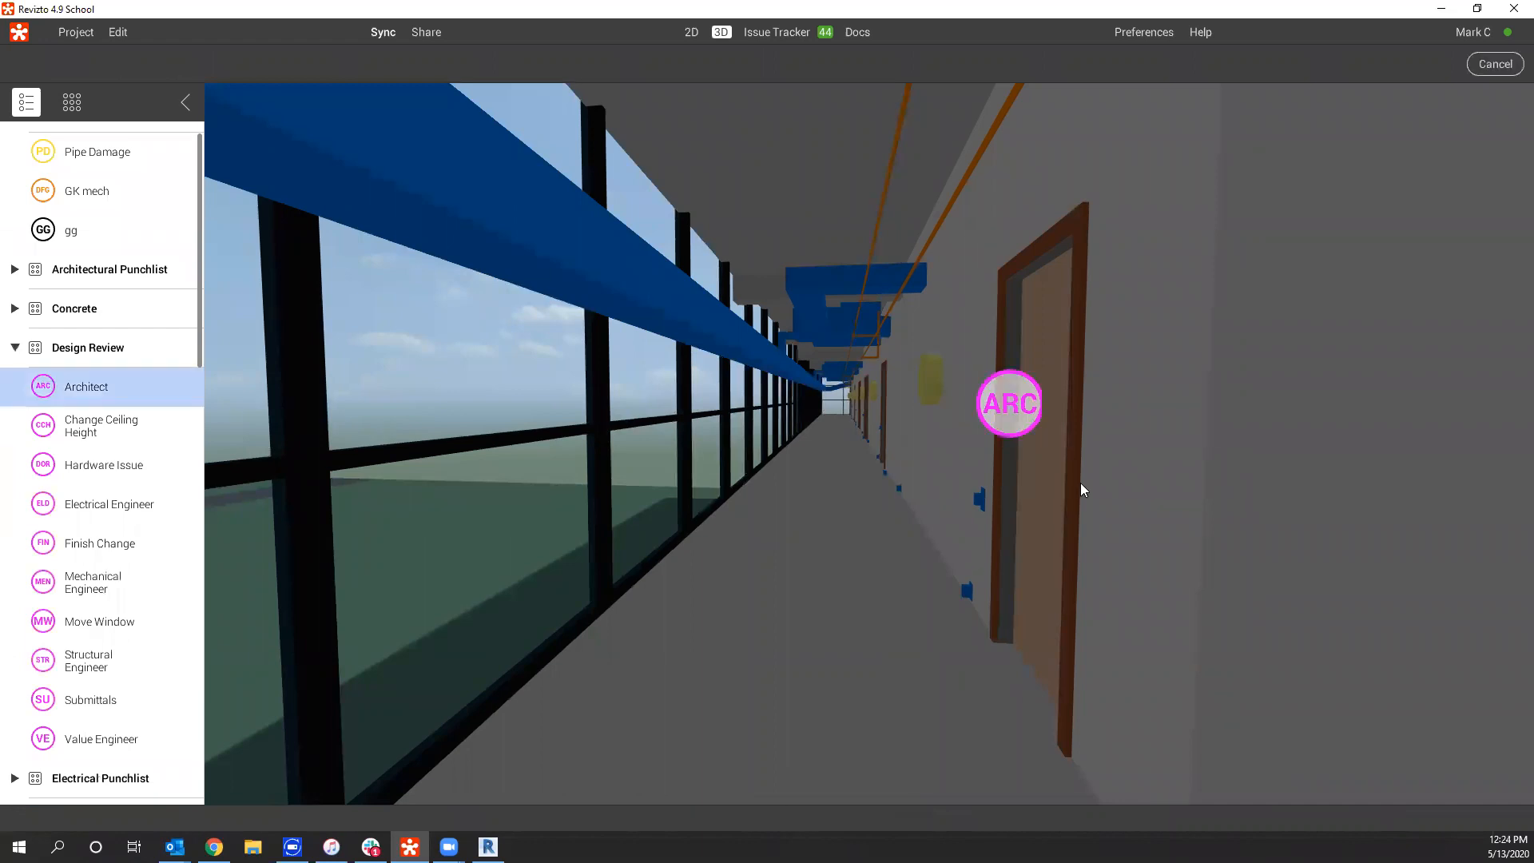
click(1010, 404)
key(Escape)
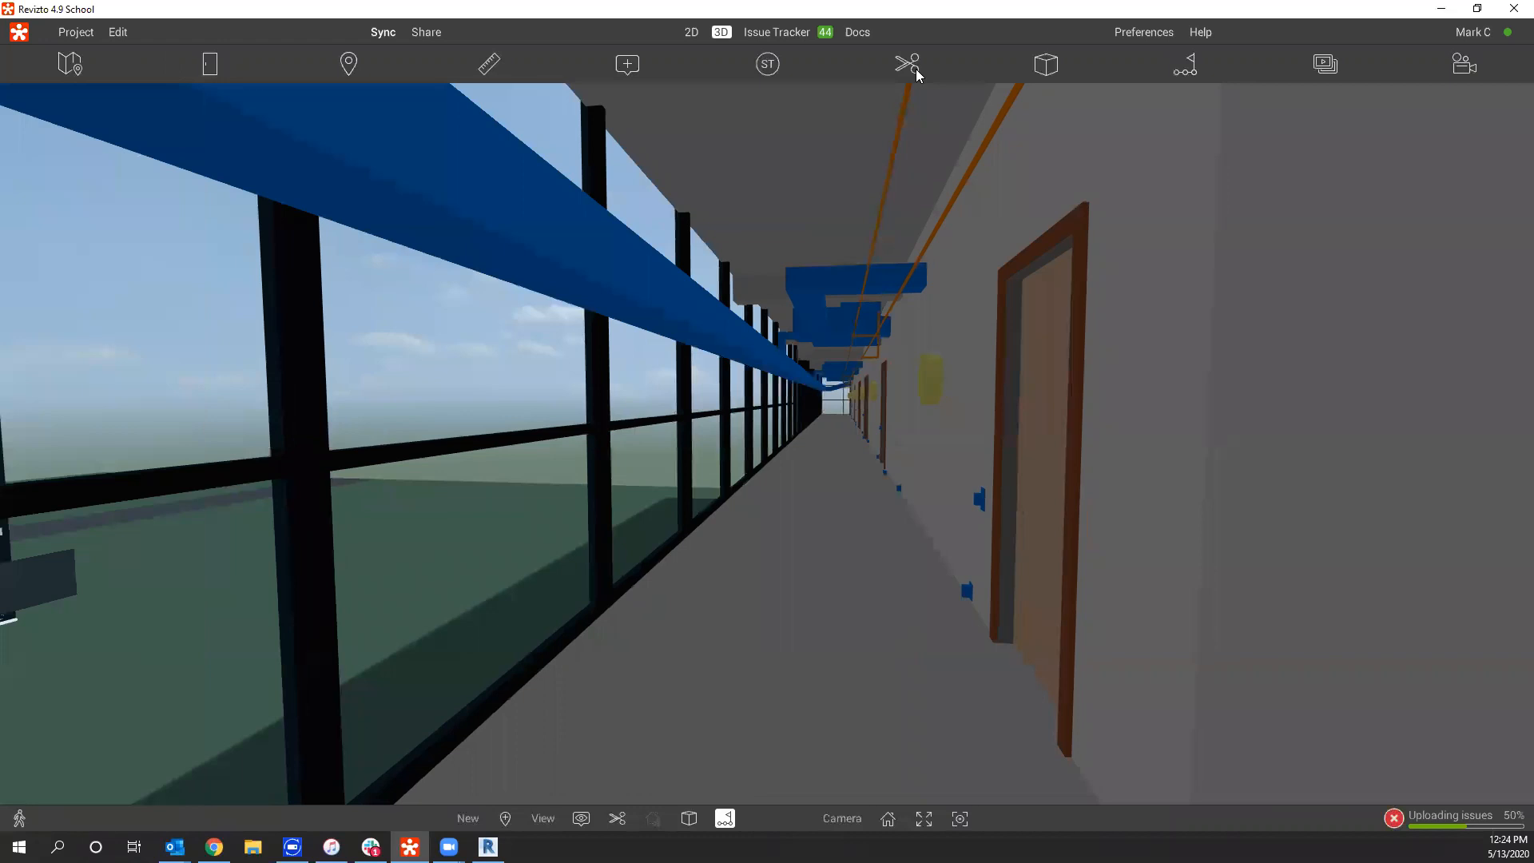
Cut the model open around the next corridor door with a box section and leave the section cut tool.
drag(827, 269, 836, 425)
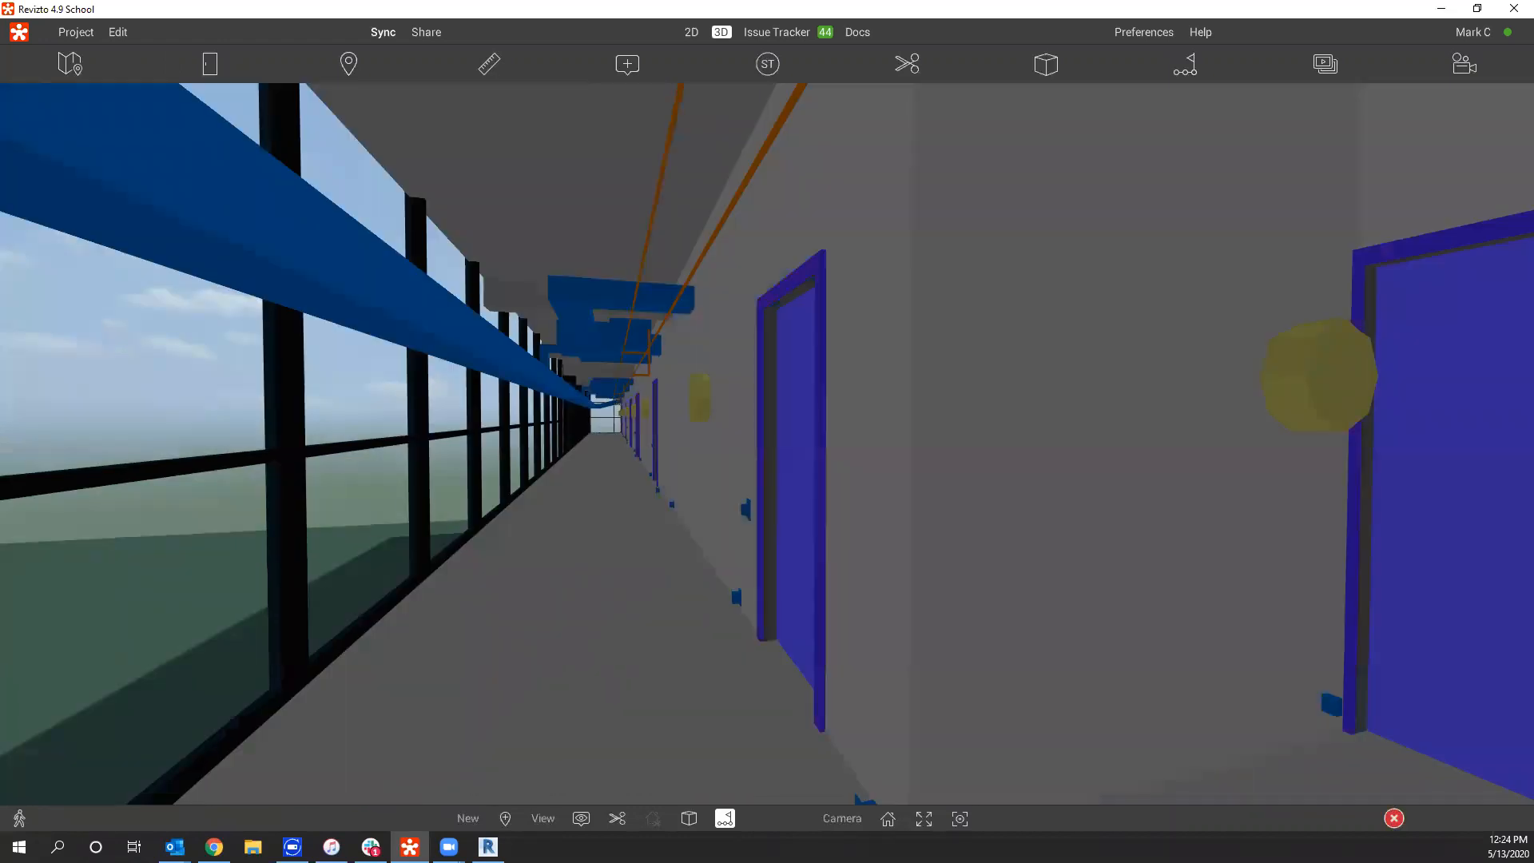
drag(836, 425, 854, 529)
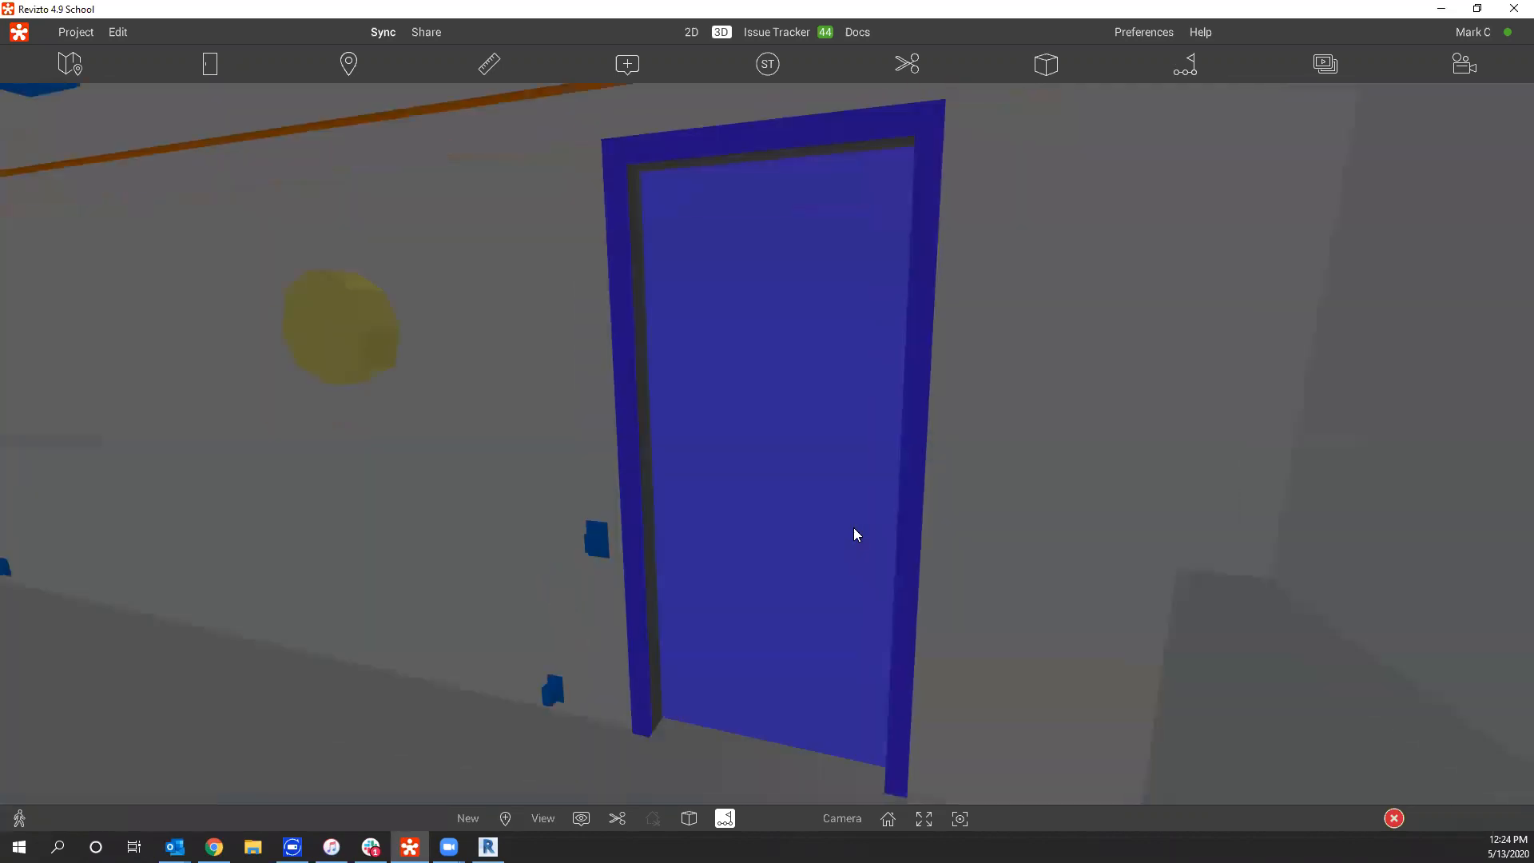
click(881, 572)
scroll(922, 197, down, 2)
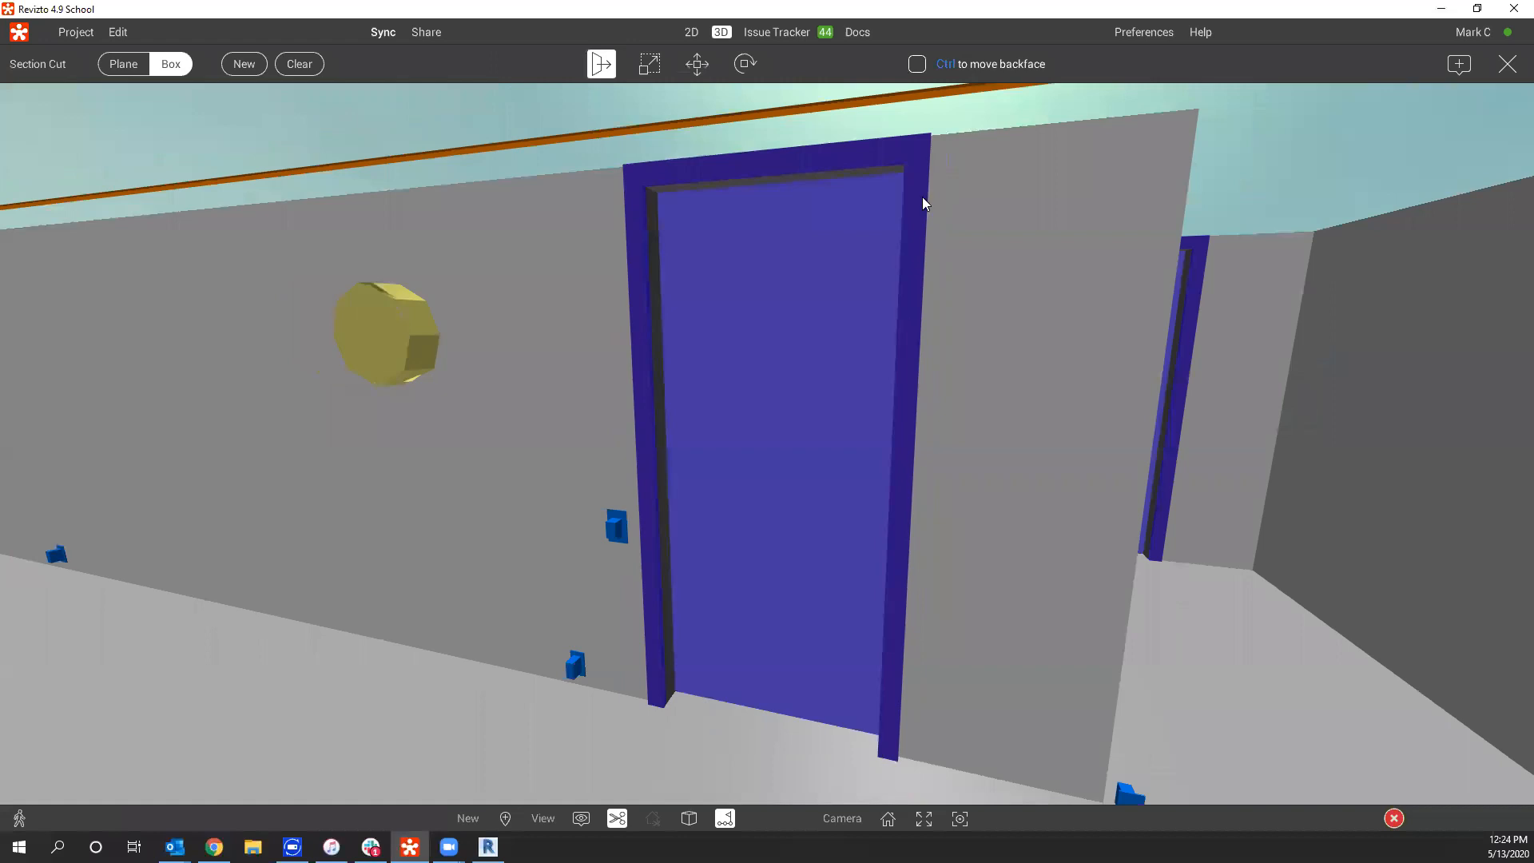
scroll(899, 307, down, 3)
mouse_move(854, 377)
ctrl+mouse_down()
mouse_move(847, 499)
mouse_move(999, 455)
ctrl+mouse_up()
click(1508, 64)
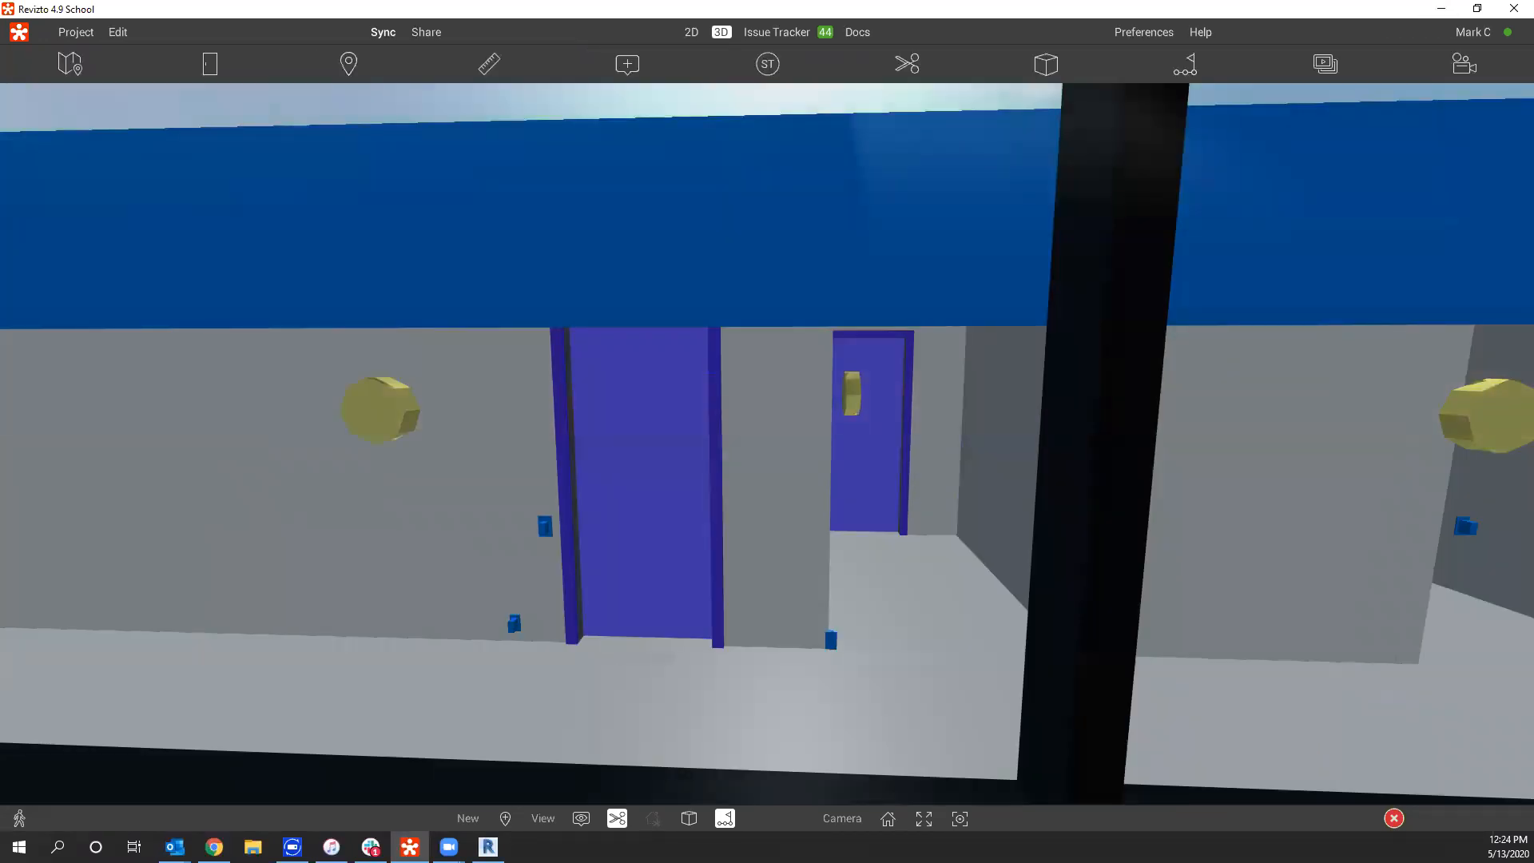
Crop the model with the box section to a short stretch of facade beside the highlighted doors, then exit the tool.
drag(847, 431, 787, 452)
scroll(845, 412, down, 3)
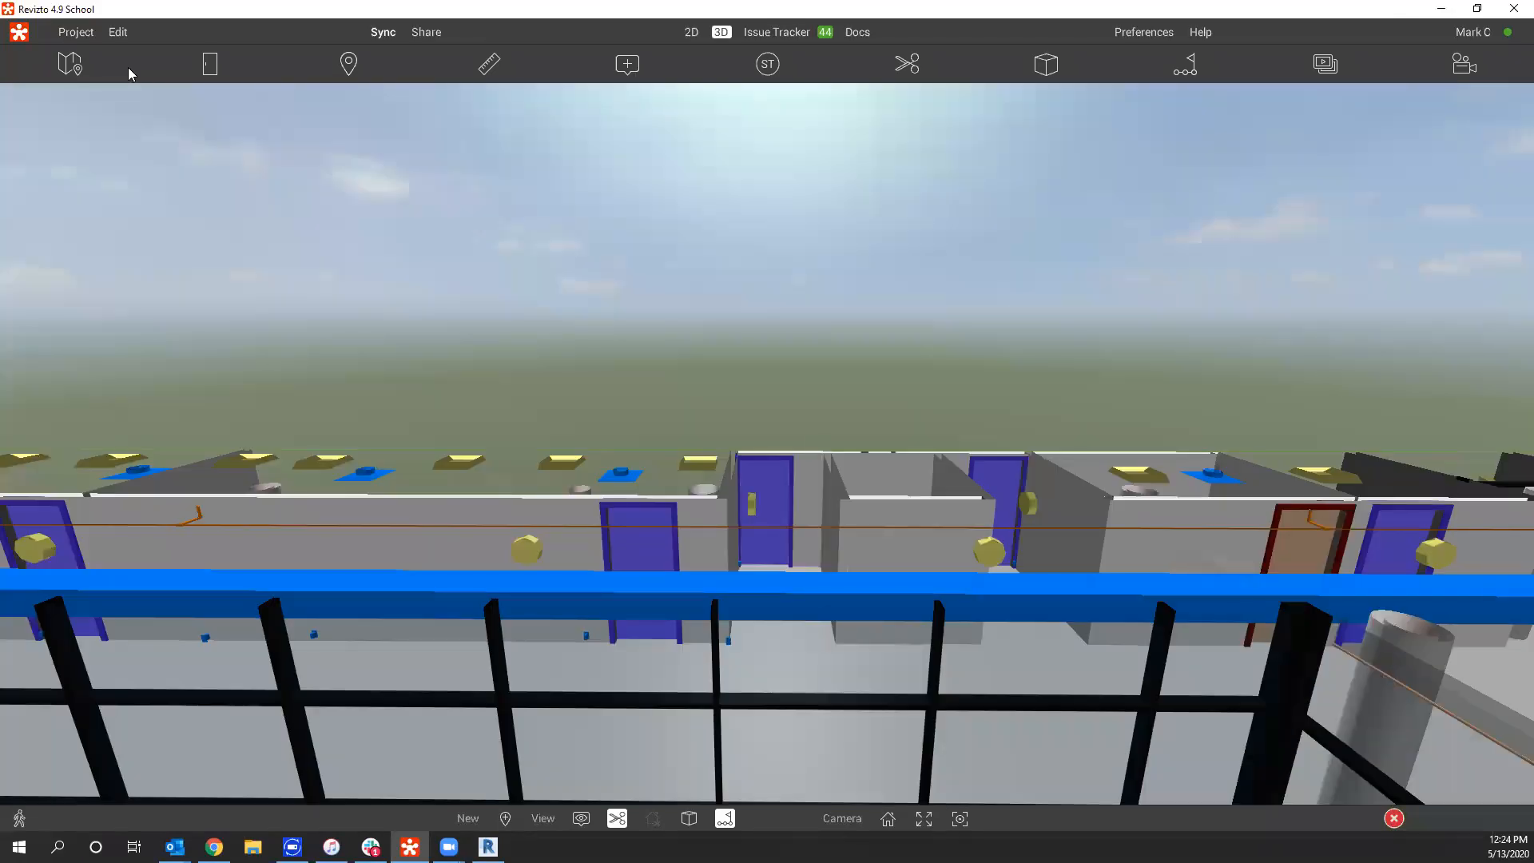
click(167, 69)
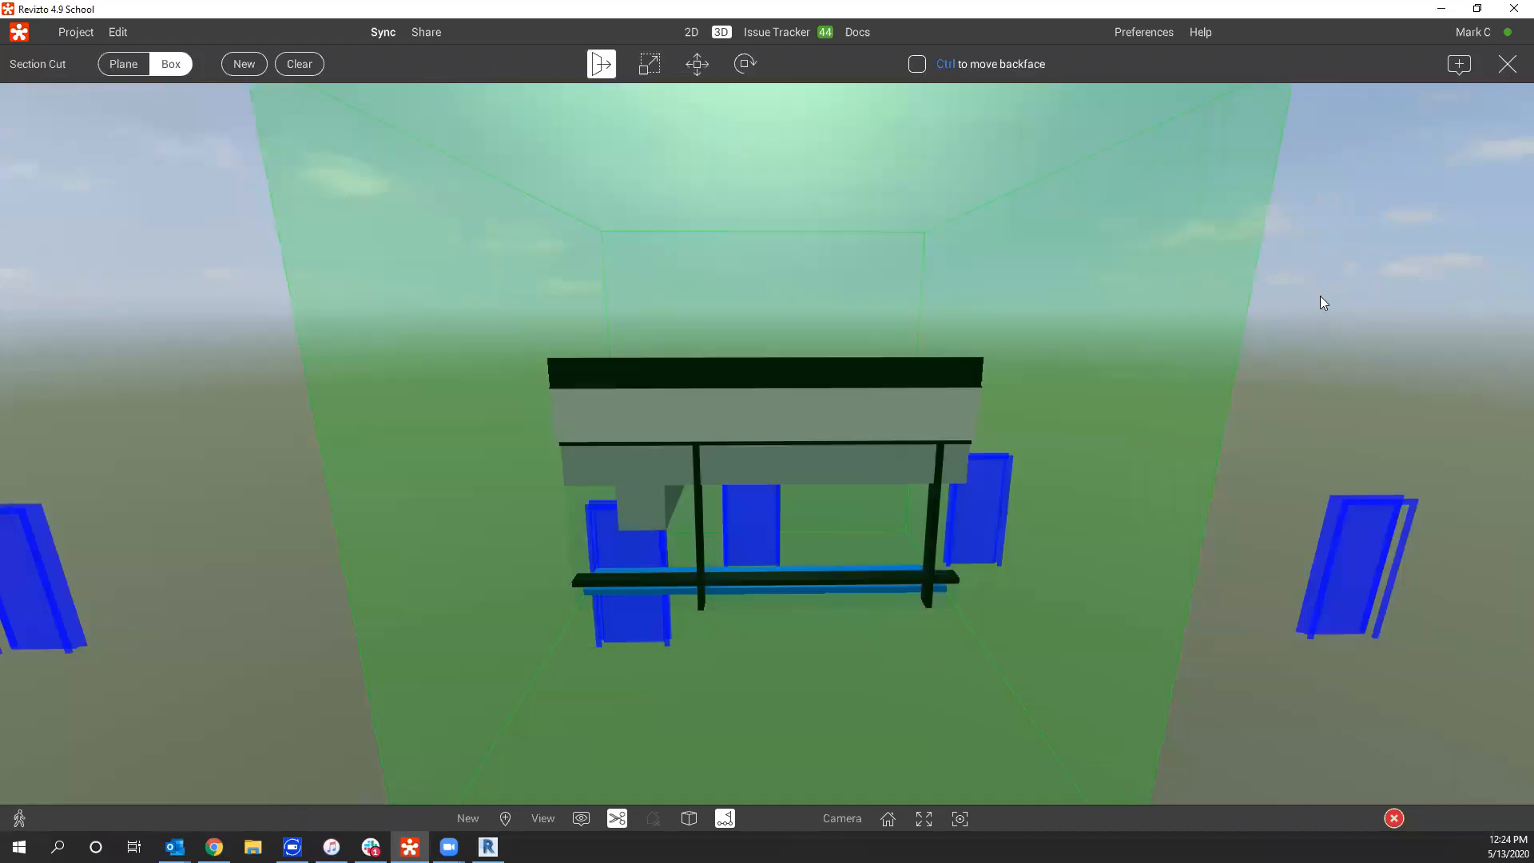
drag(110, 271, 133, 256)
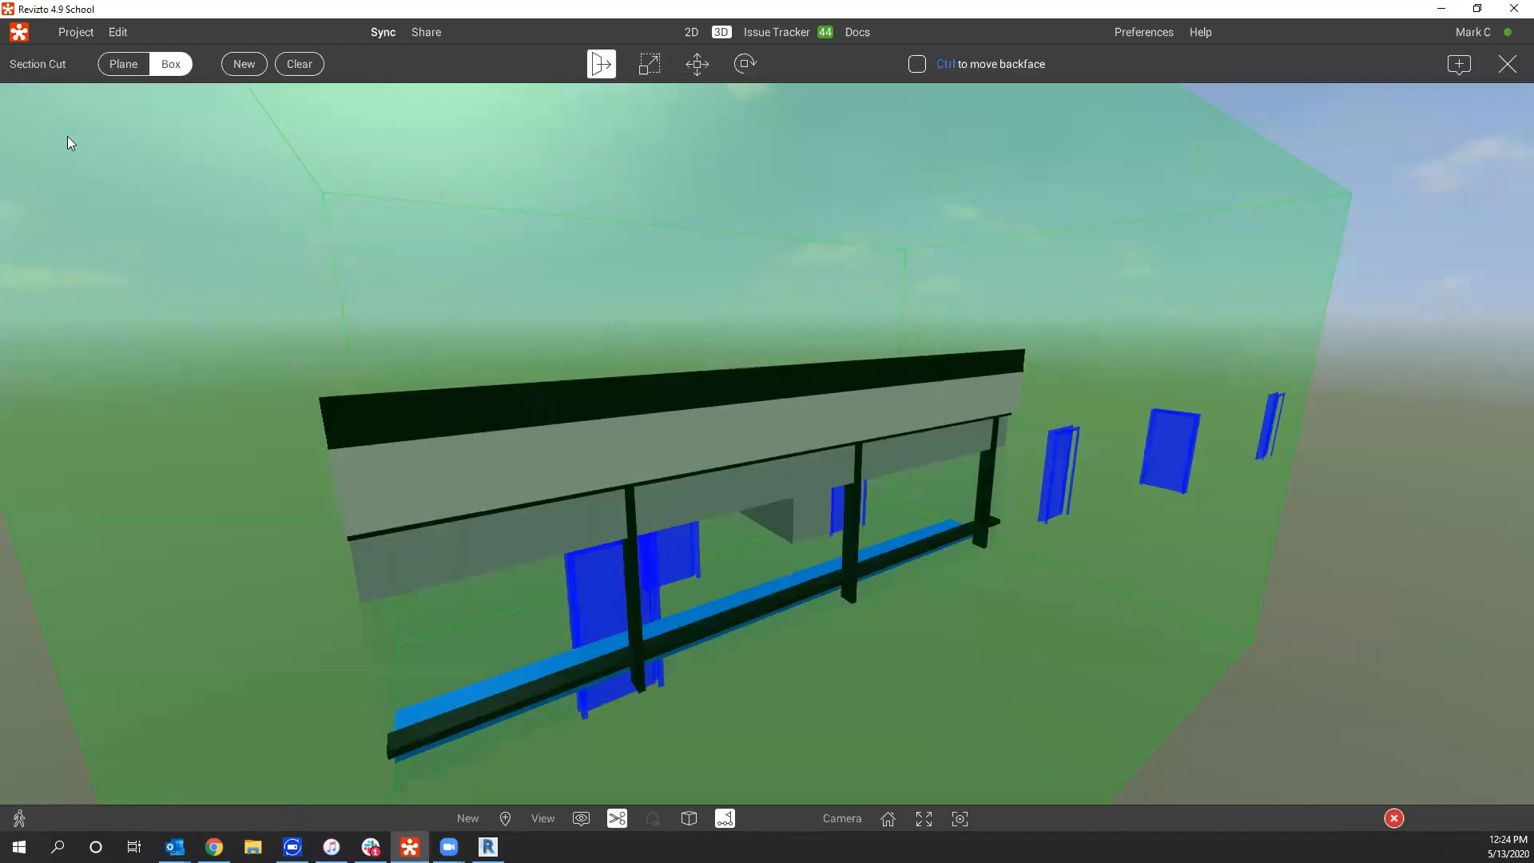
key(Escape)
drag(614, 604, 624, 659)
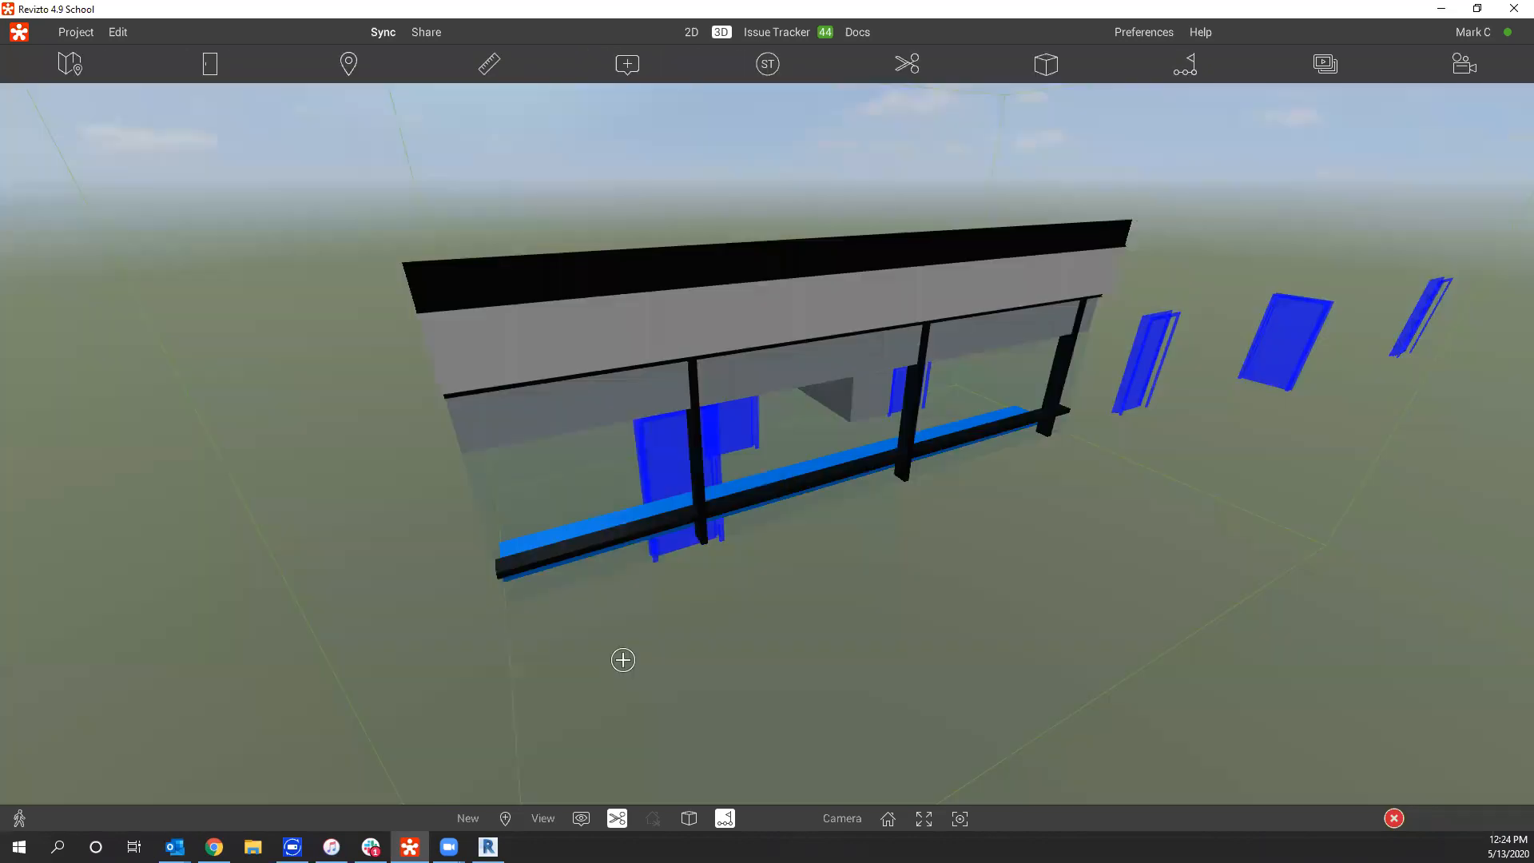
Place an Architect stamp on the highlighted door behind the facade post, add a chat message and exit stamp mode.
key(space)
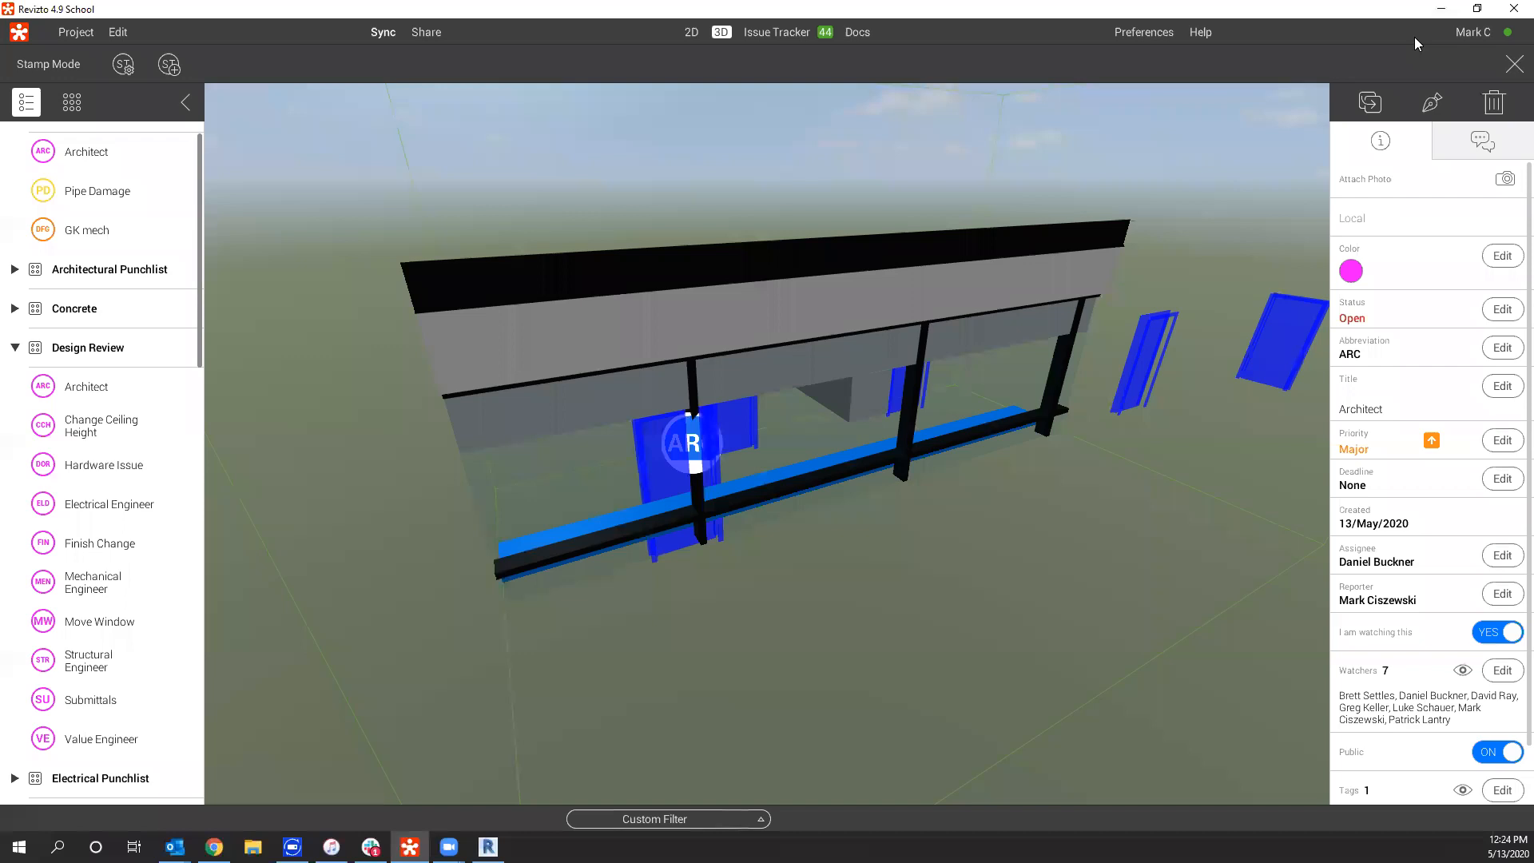
click(1482, 140)
click(1514, 64)
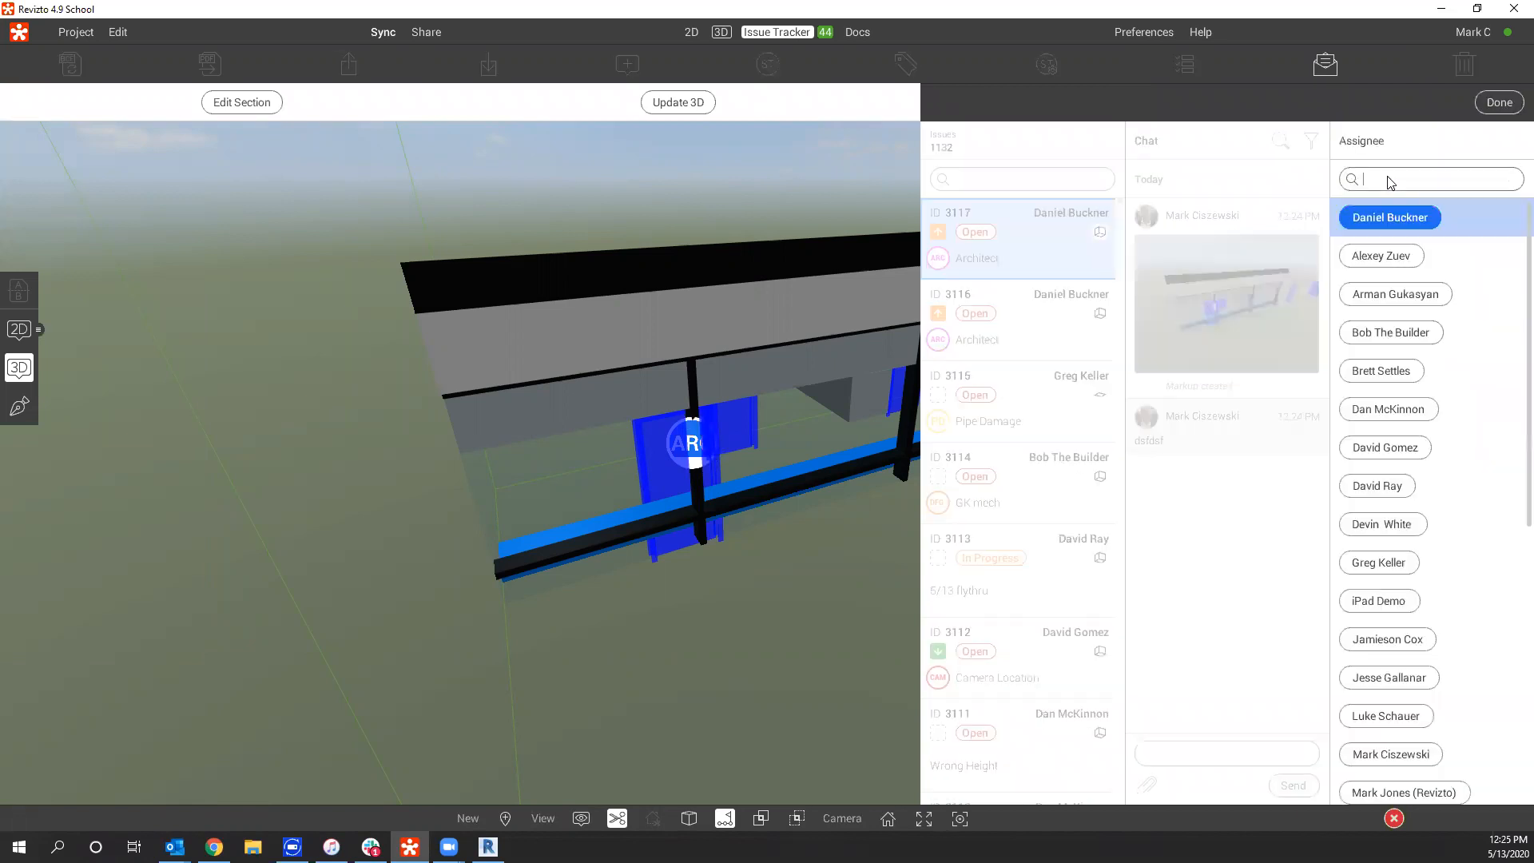
Reassign Architect issue 3117 to the signed-in user and filter the issue list to that assignee.
text(mark)
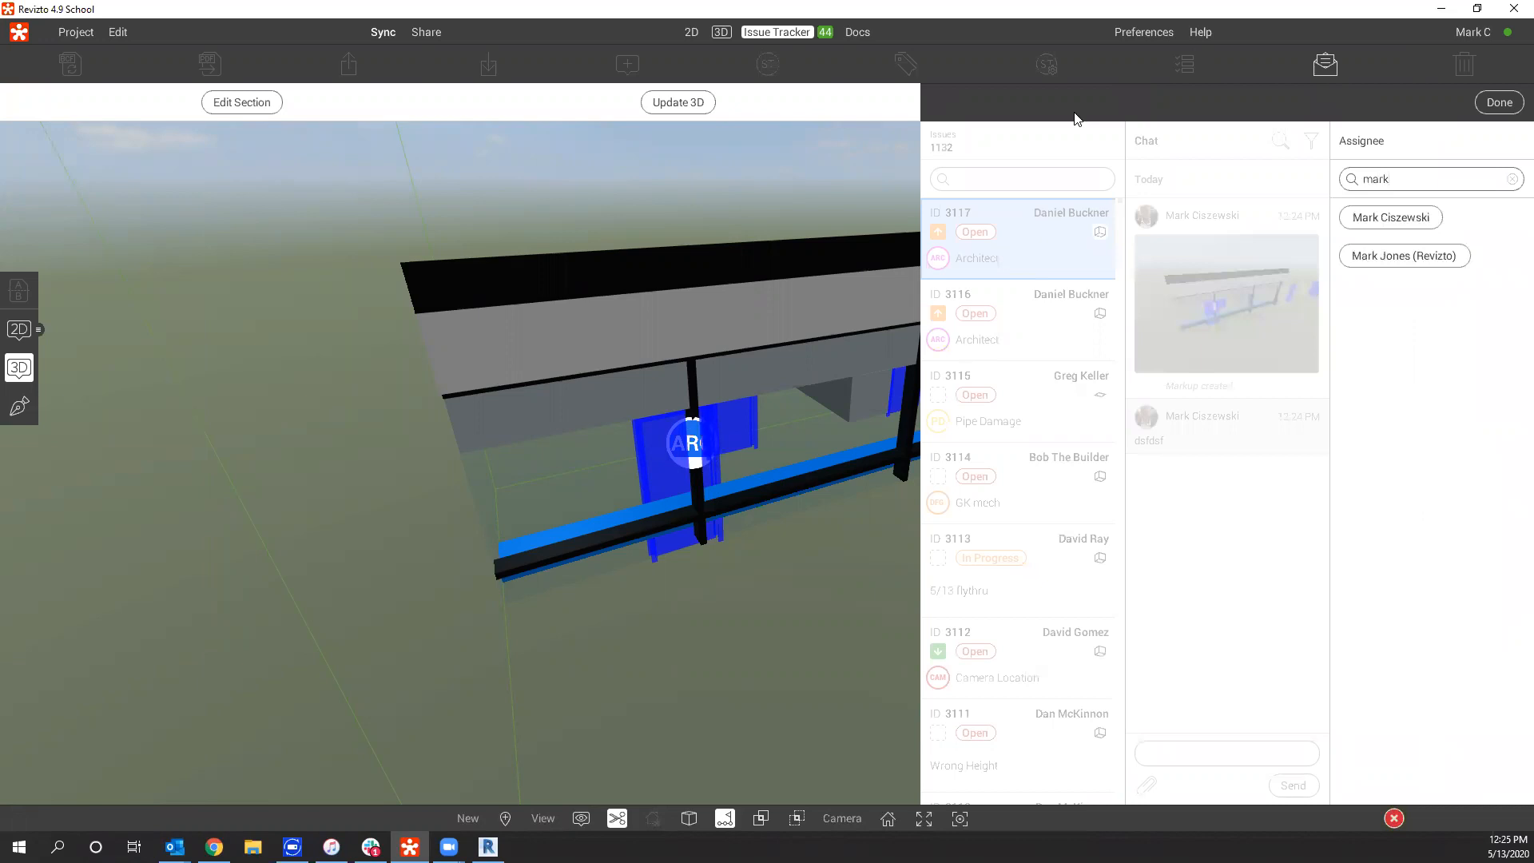
click(1391, 218)
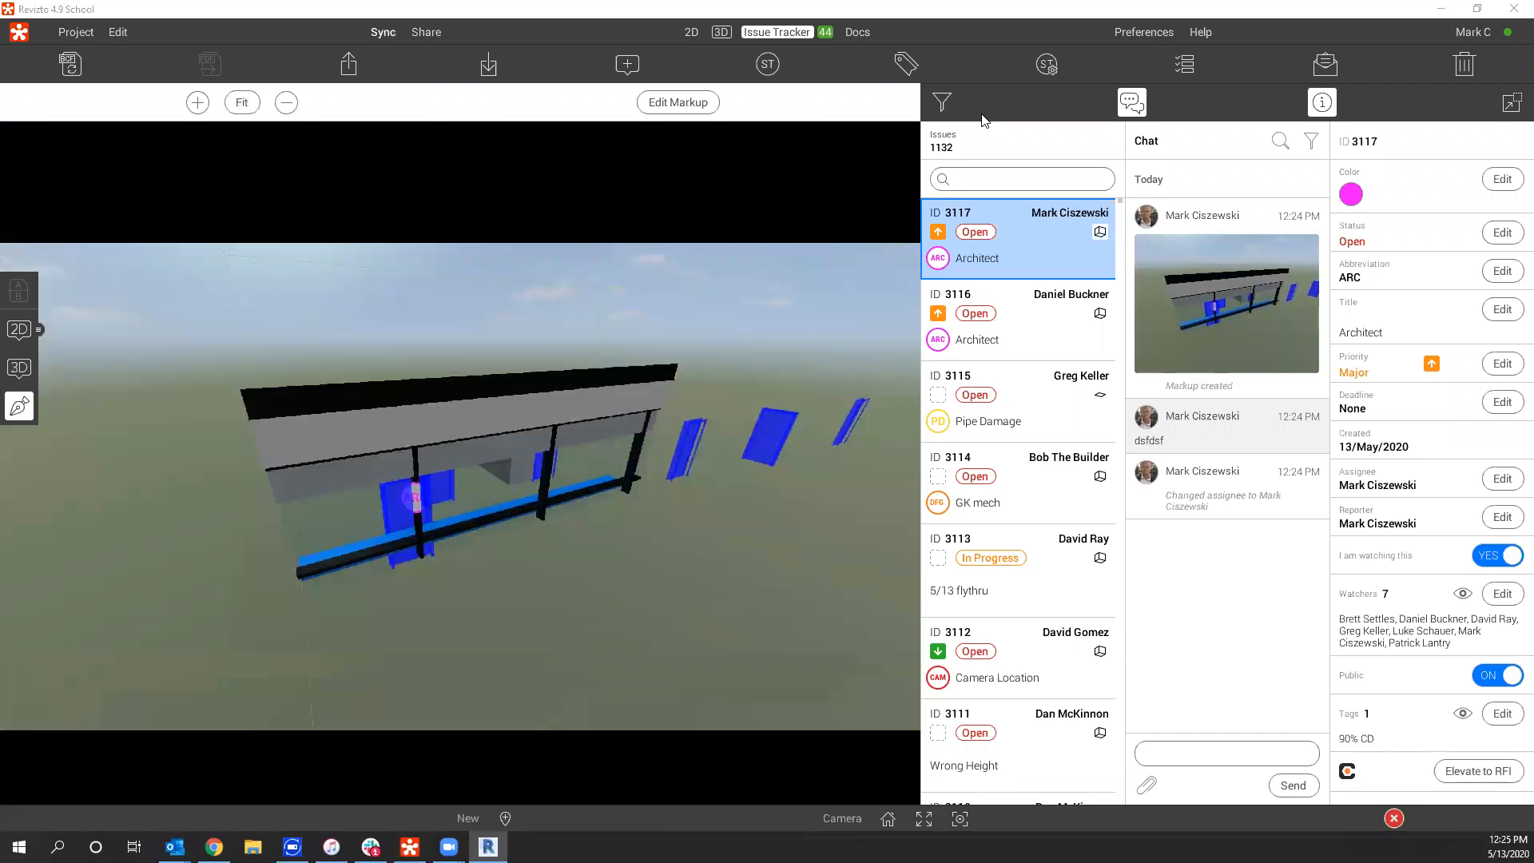
click(943, 103)
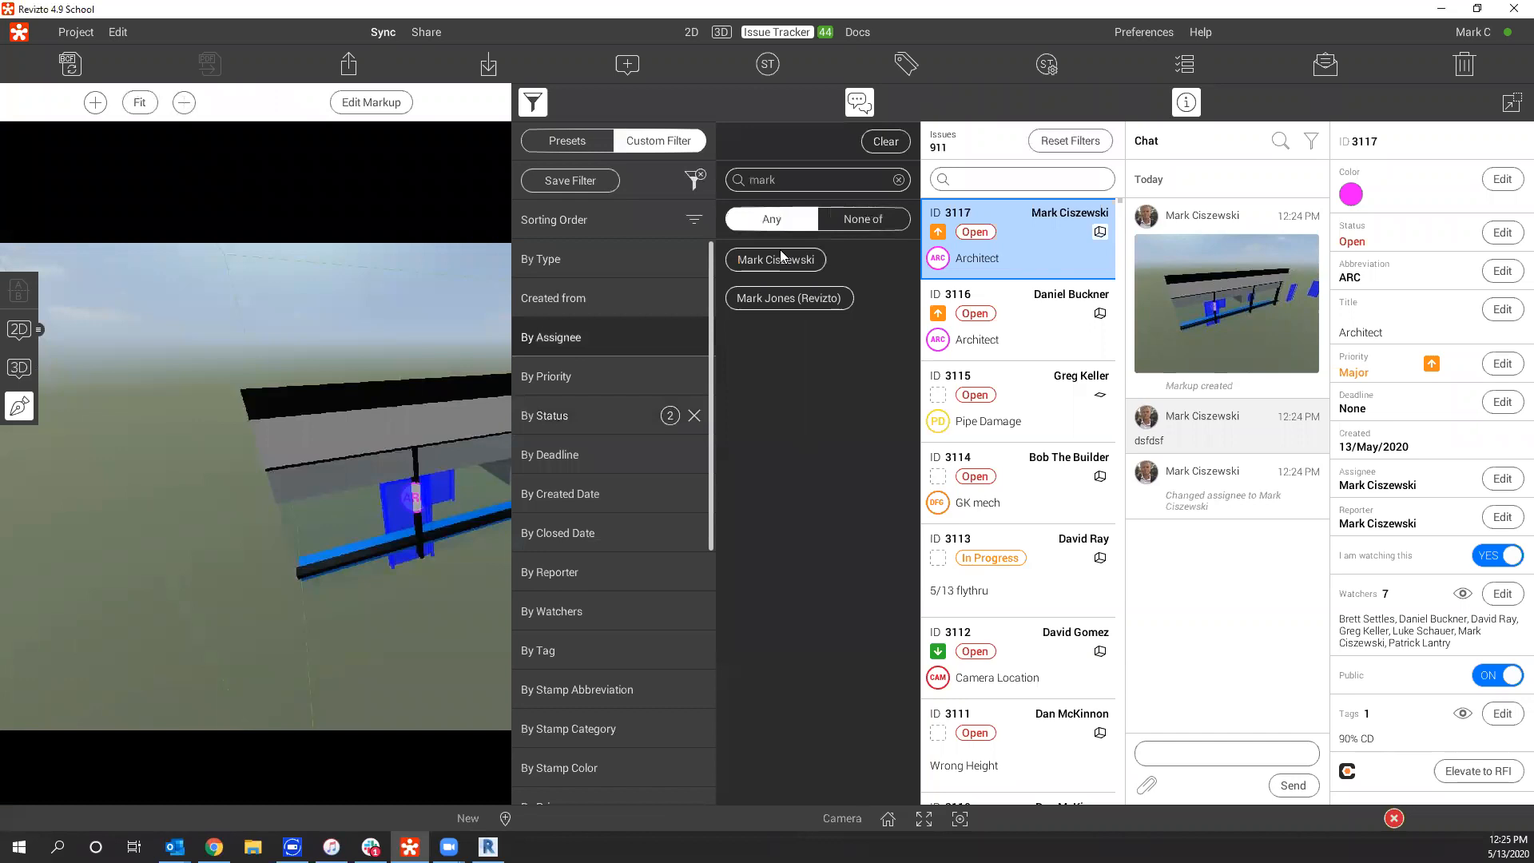
click(781, 258)
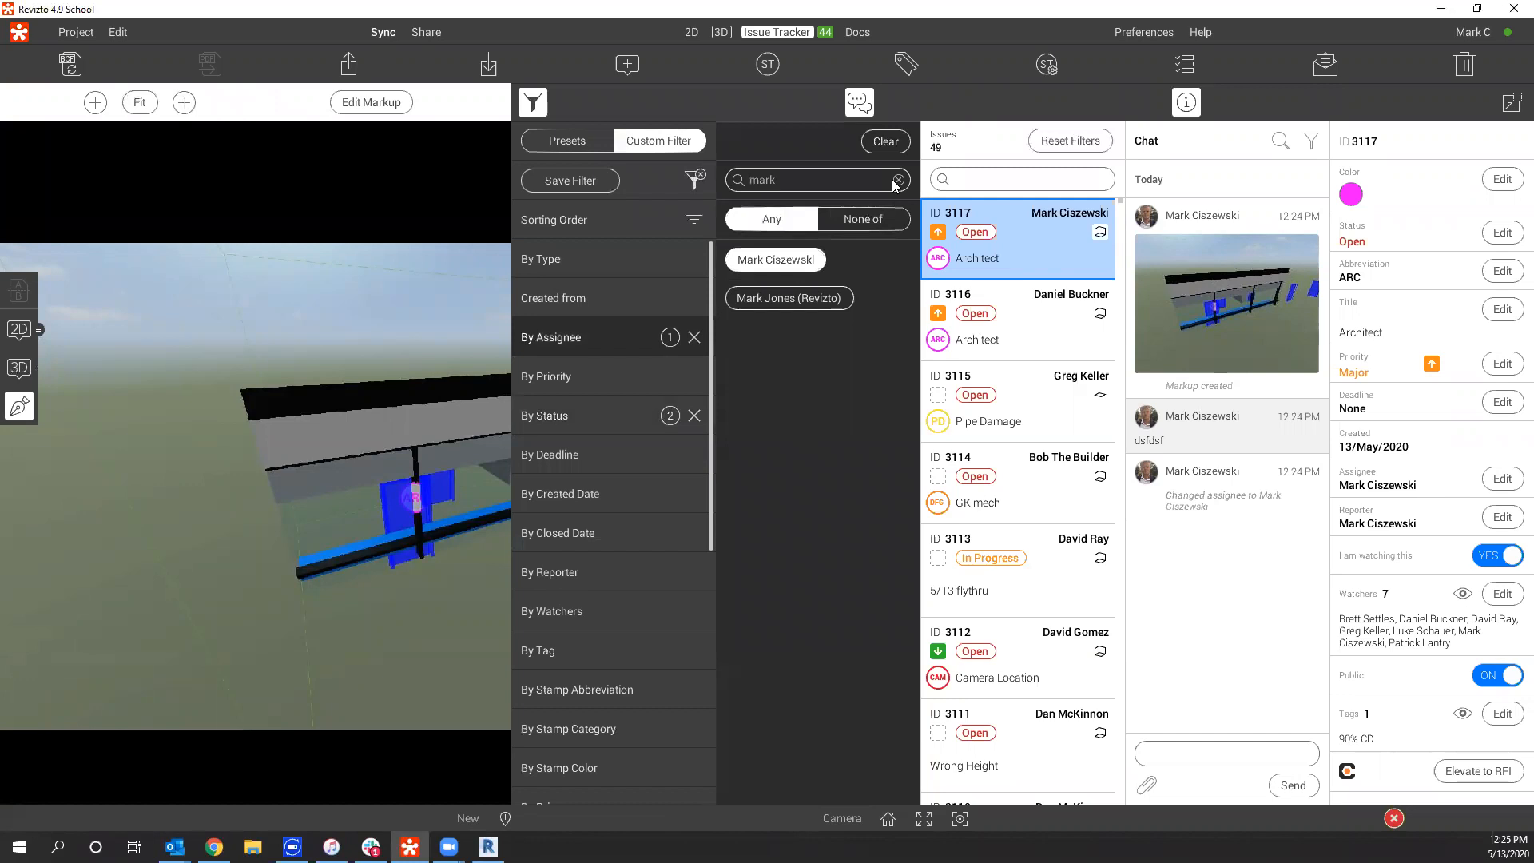
click(898, 180)
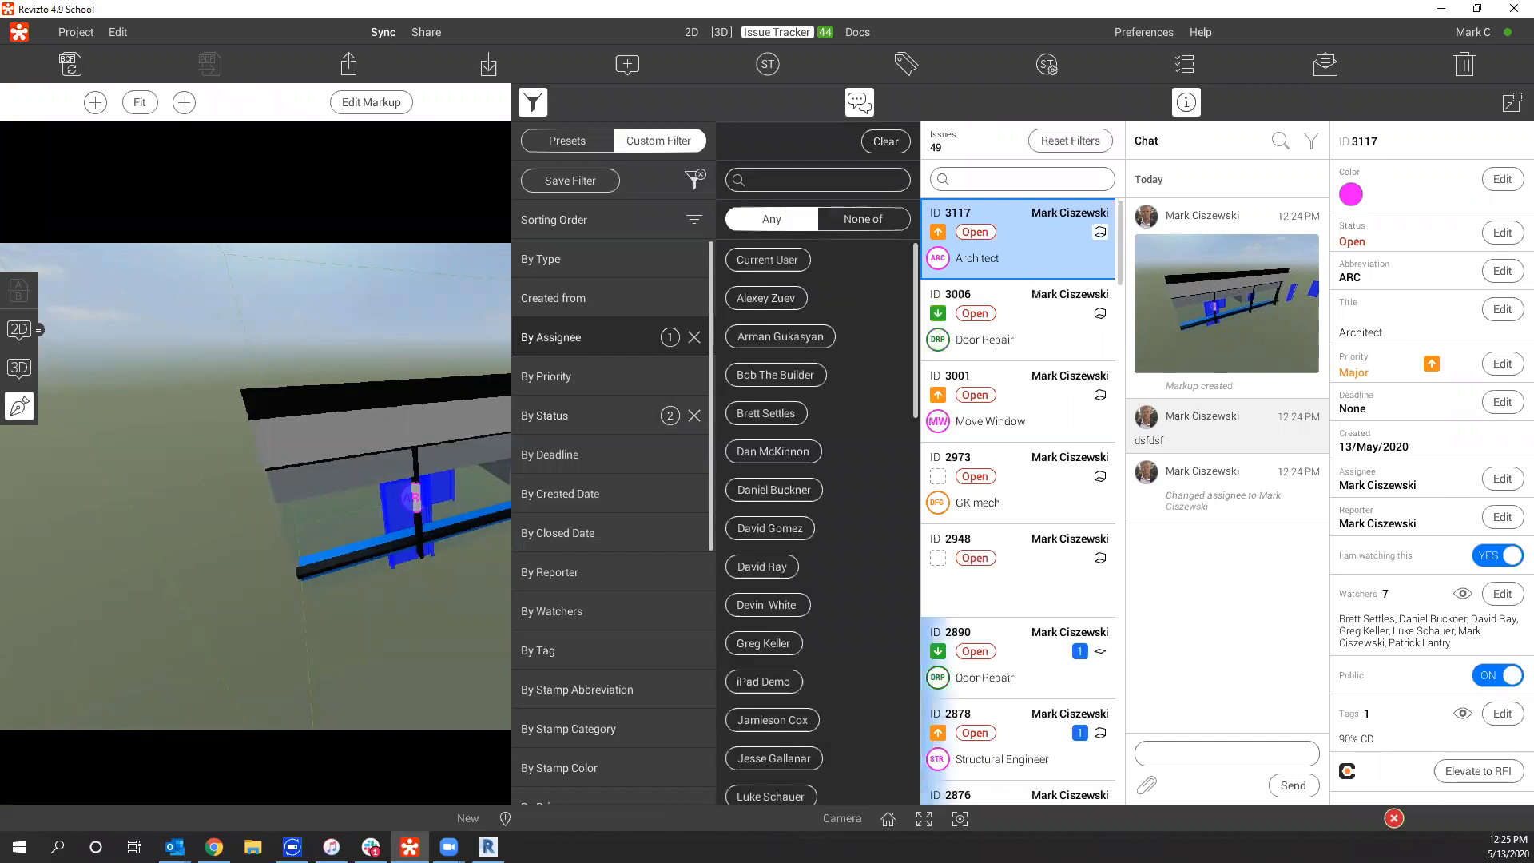
click(449, 626)
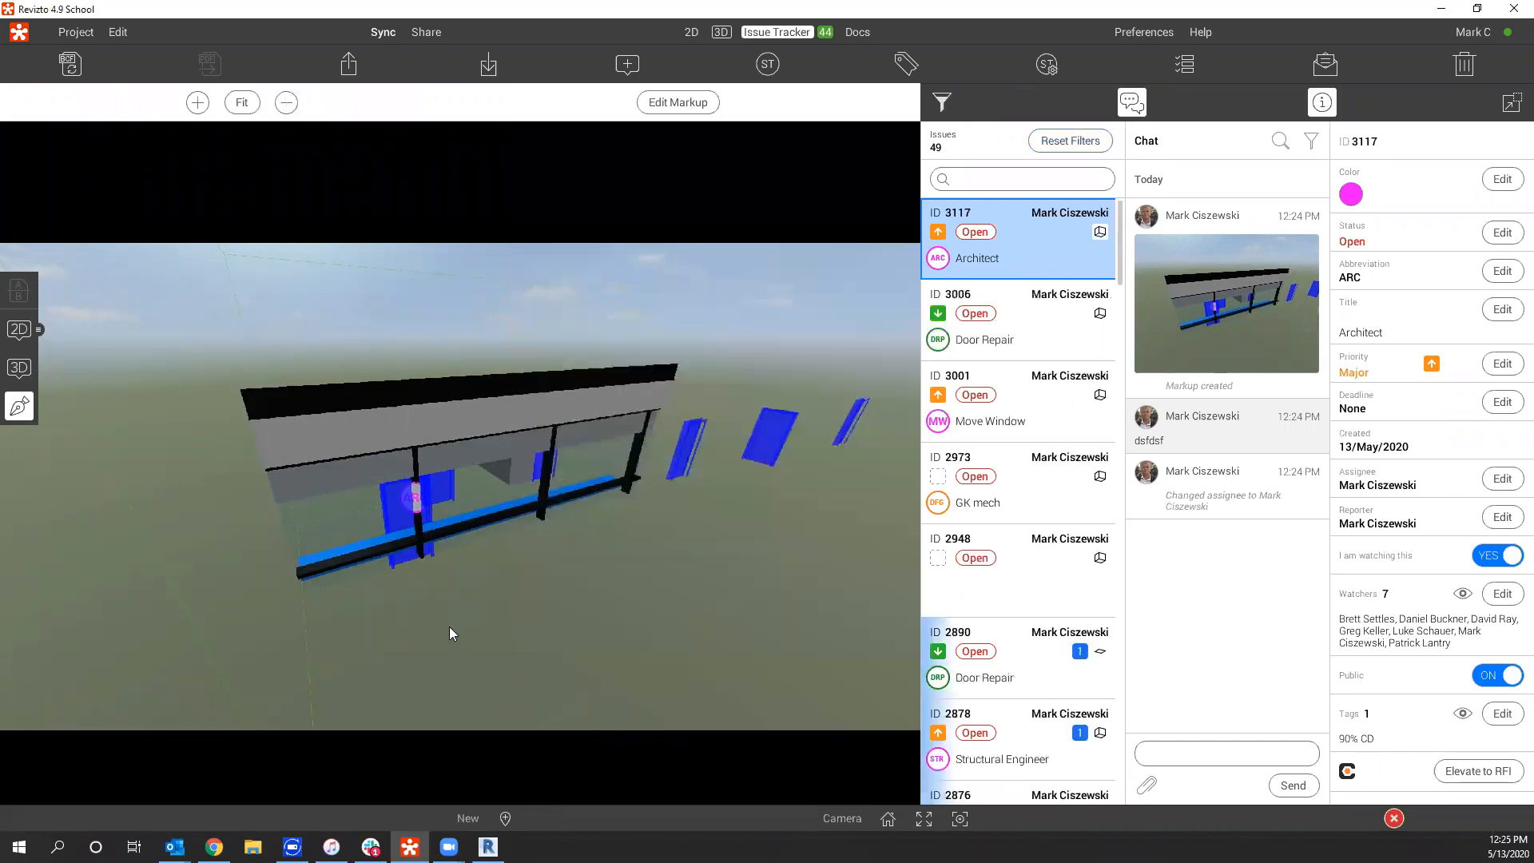
Switch to Revit to look at the issue in the model, then restore the Revizto window to full size.
click(488, 847)
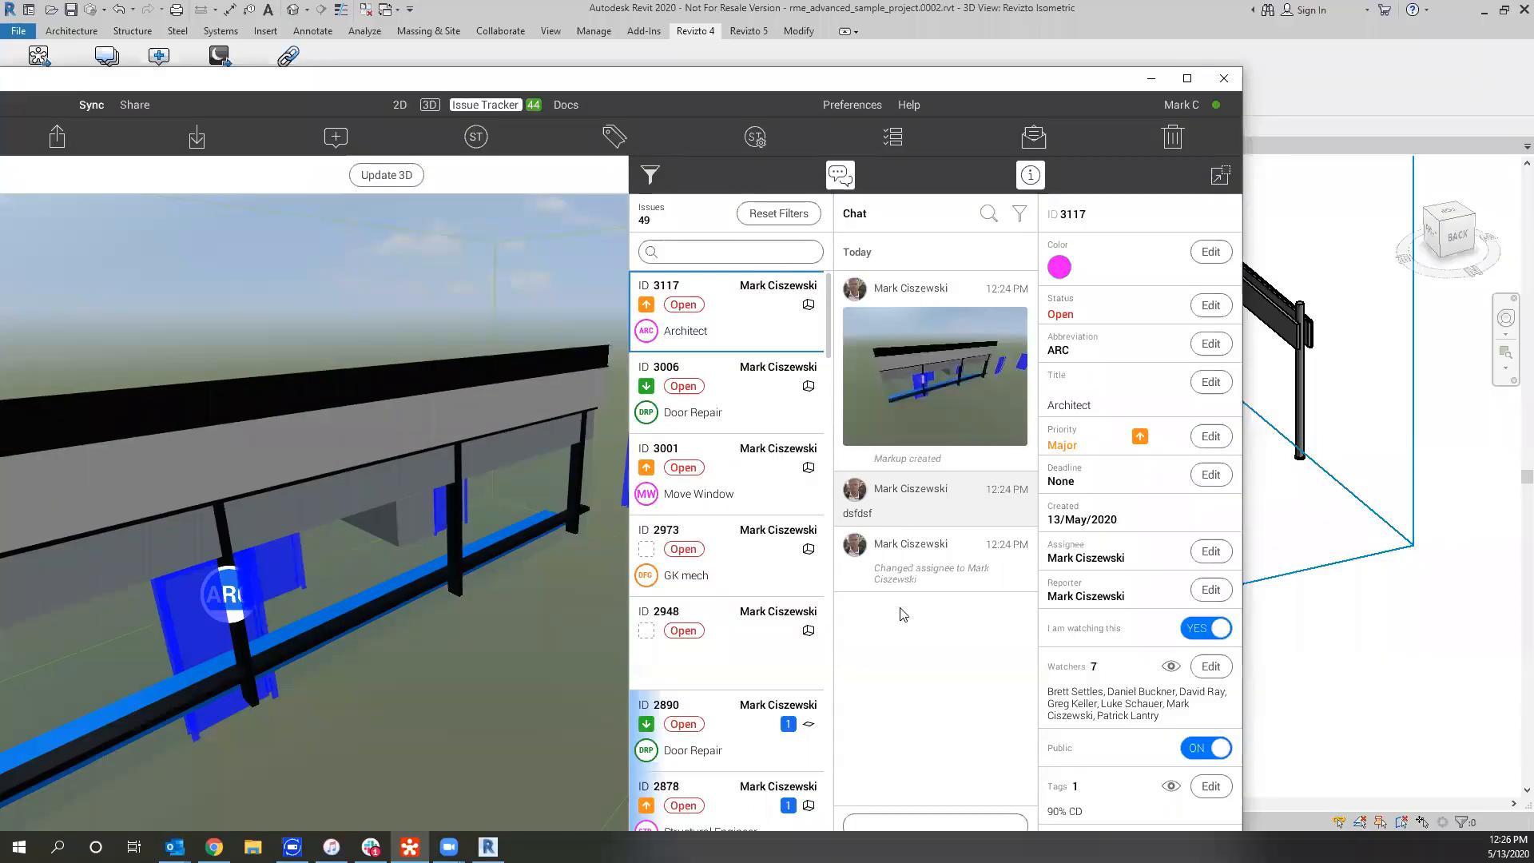
drag(1185, 73, 204, 20)
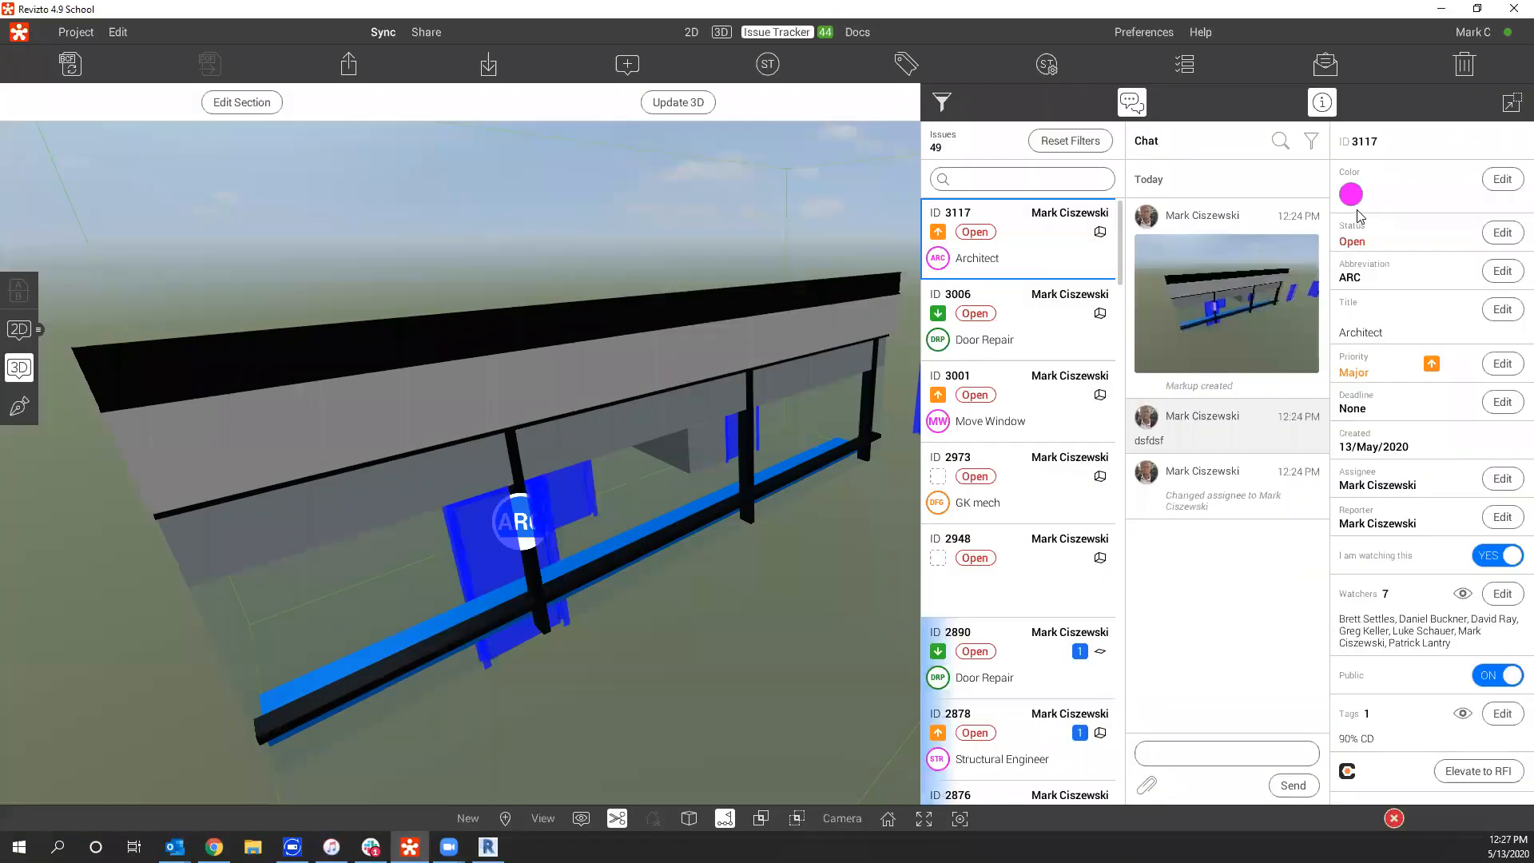
Set the status of Architect issue 3117 to In Progress and then Solved, and do the same for GK mech issue 2973.
click(1371, 215)
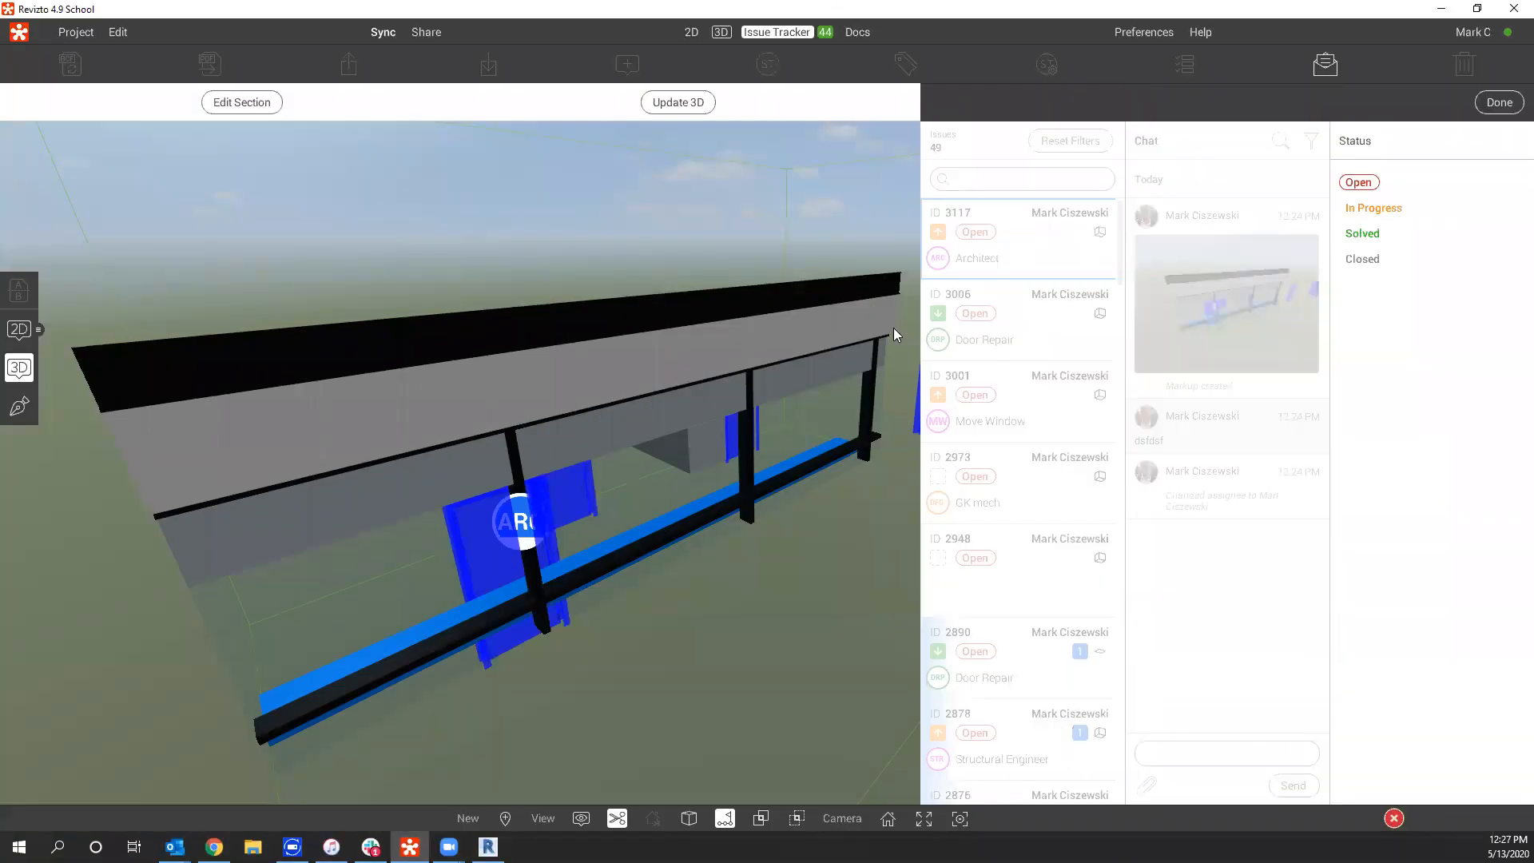
click(1271, 206)
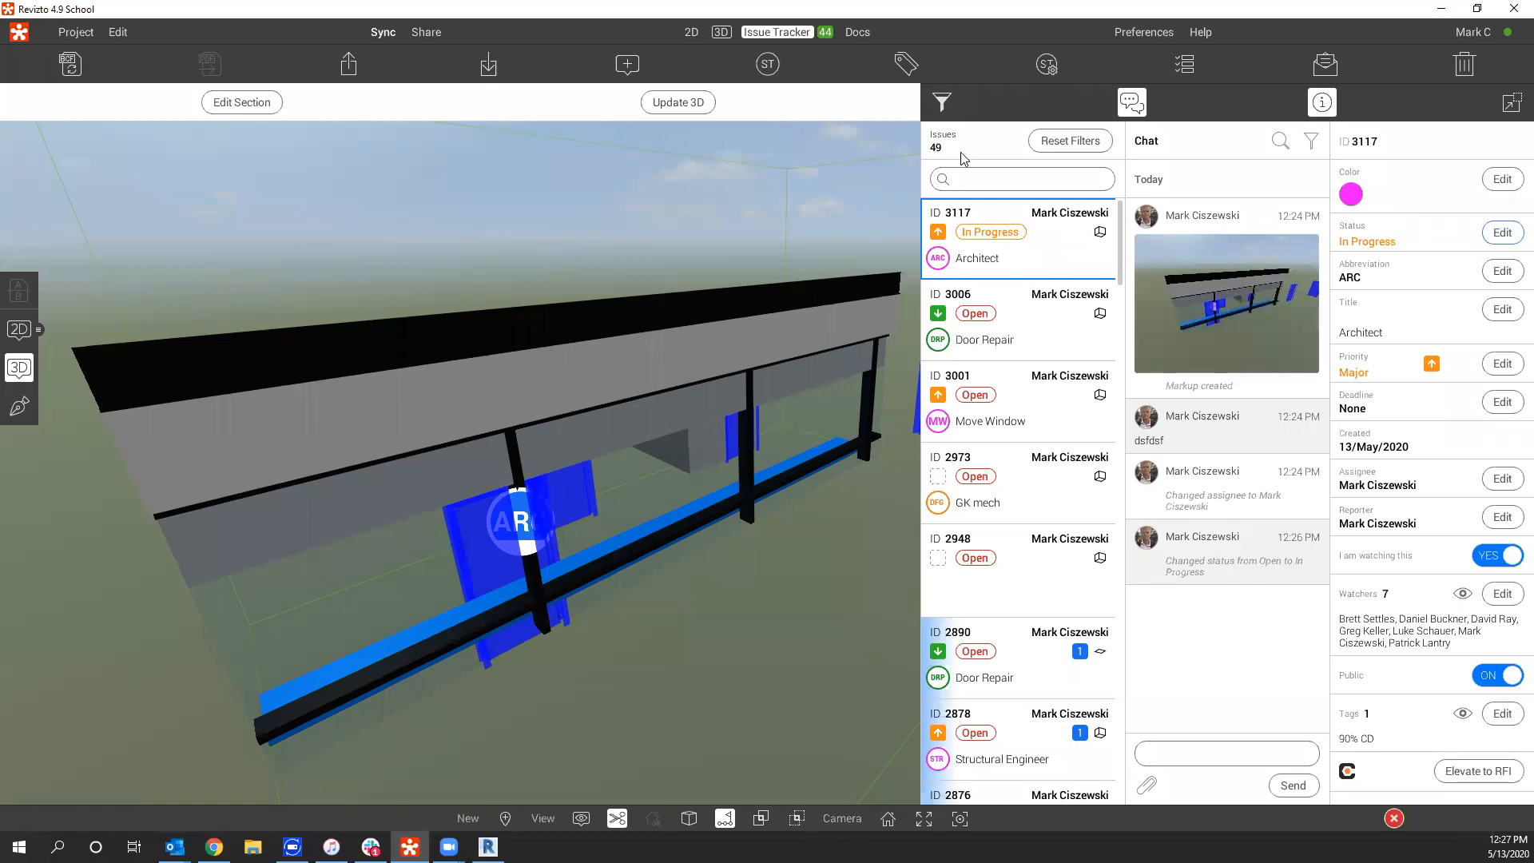
click(1503, 232)
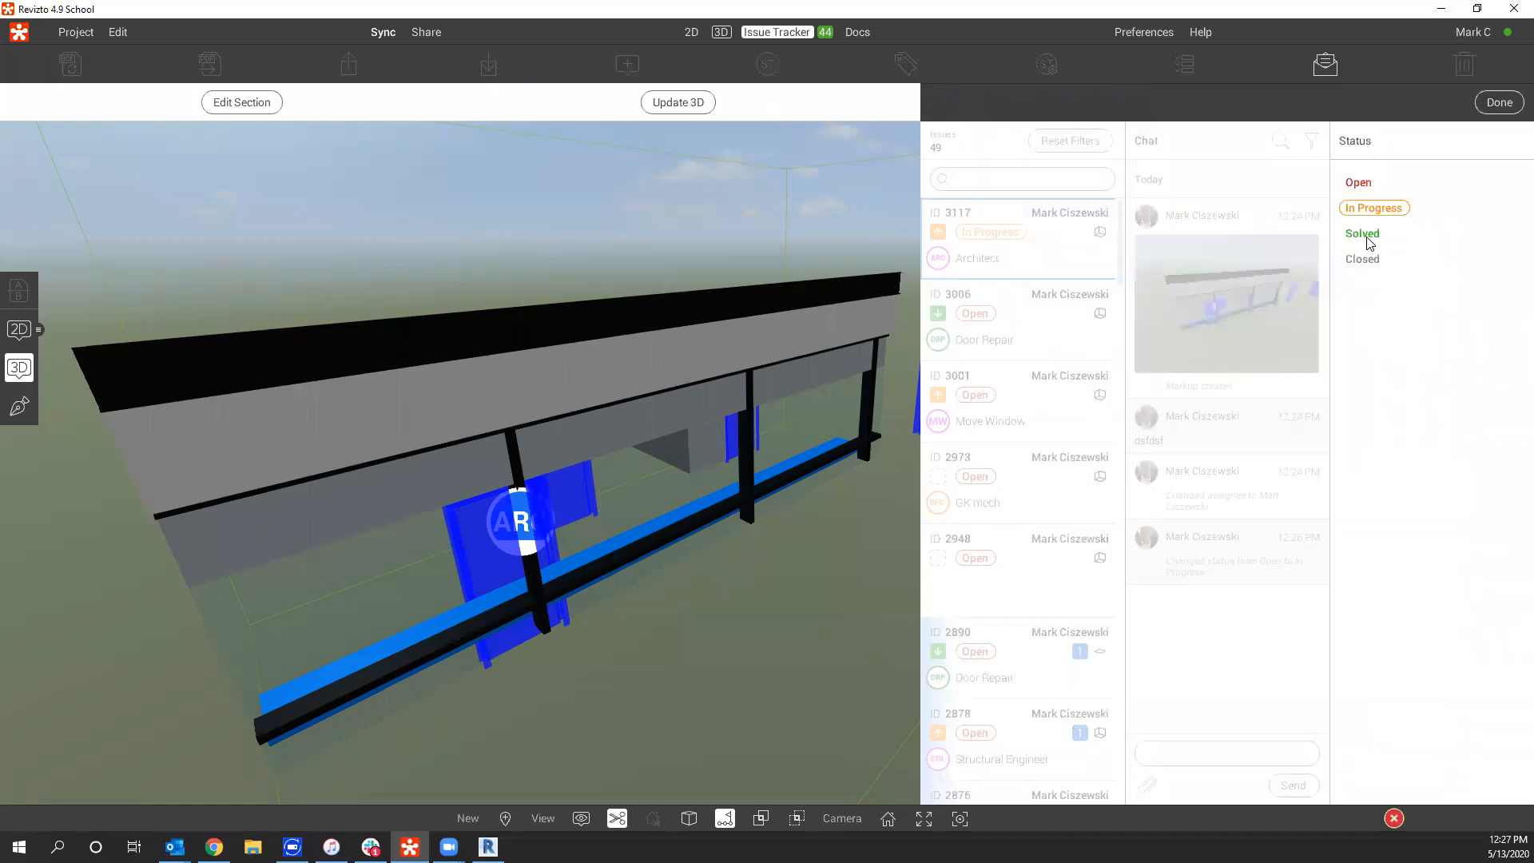
click(1379, 231)
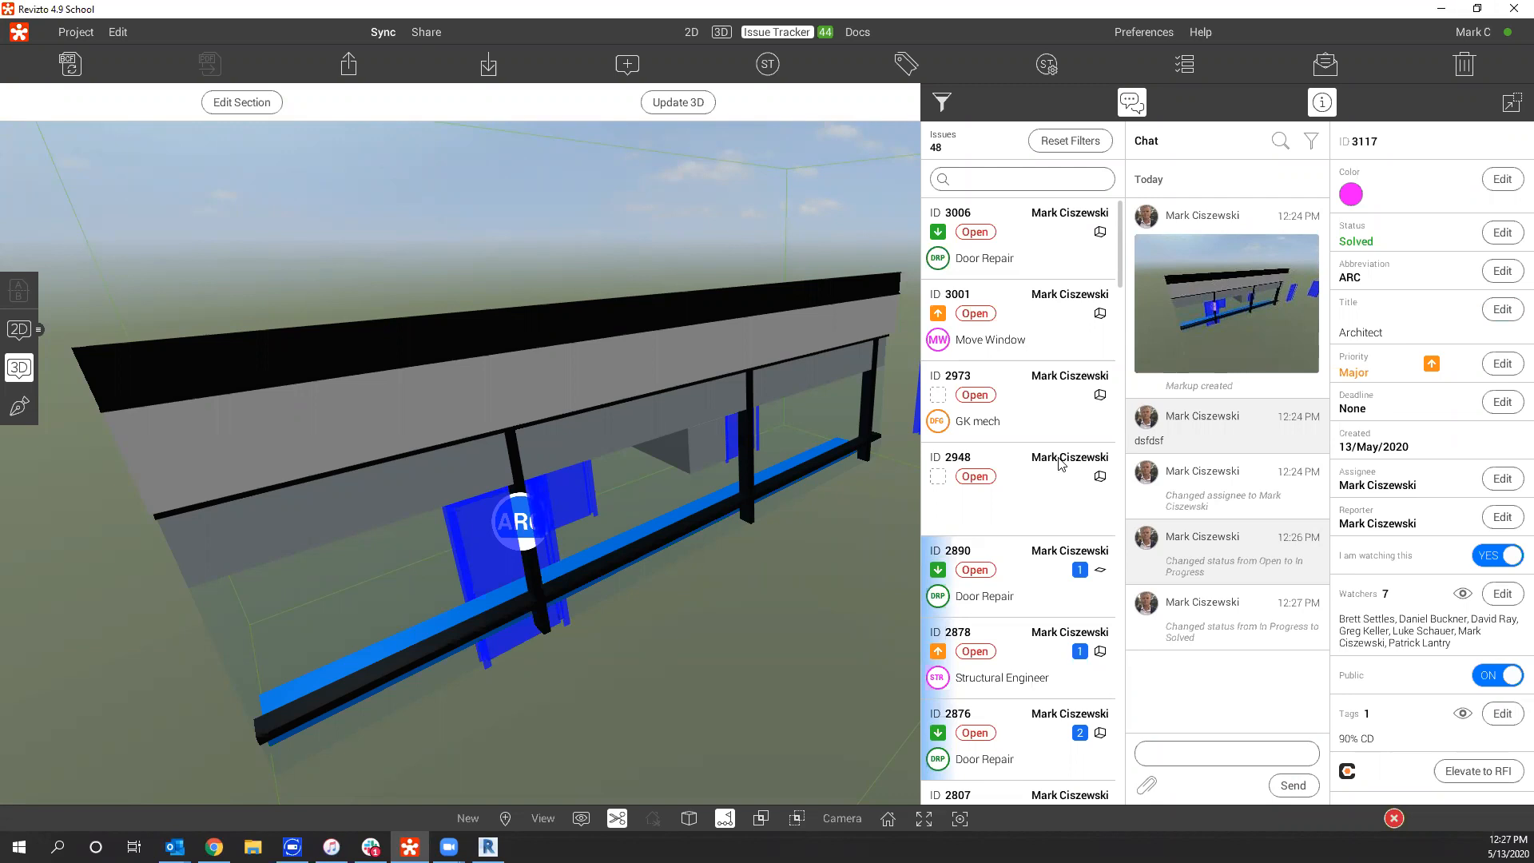
click(1031, 408)
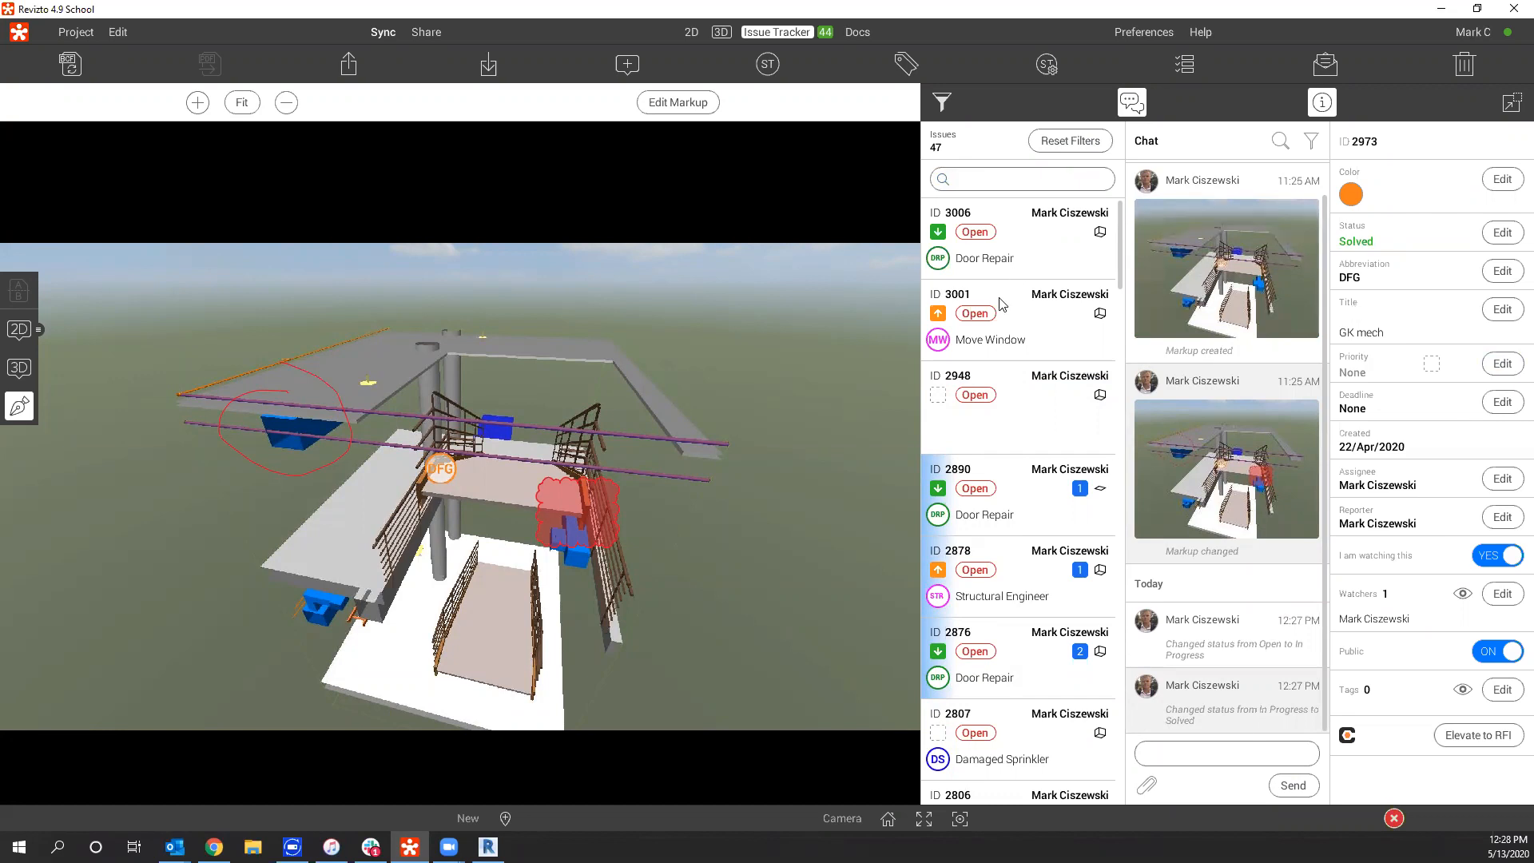
Reset the issue filters and filter the list by status to none of Open, In Progress or Closed.
click(1080, 144)
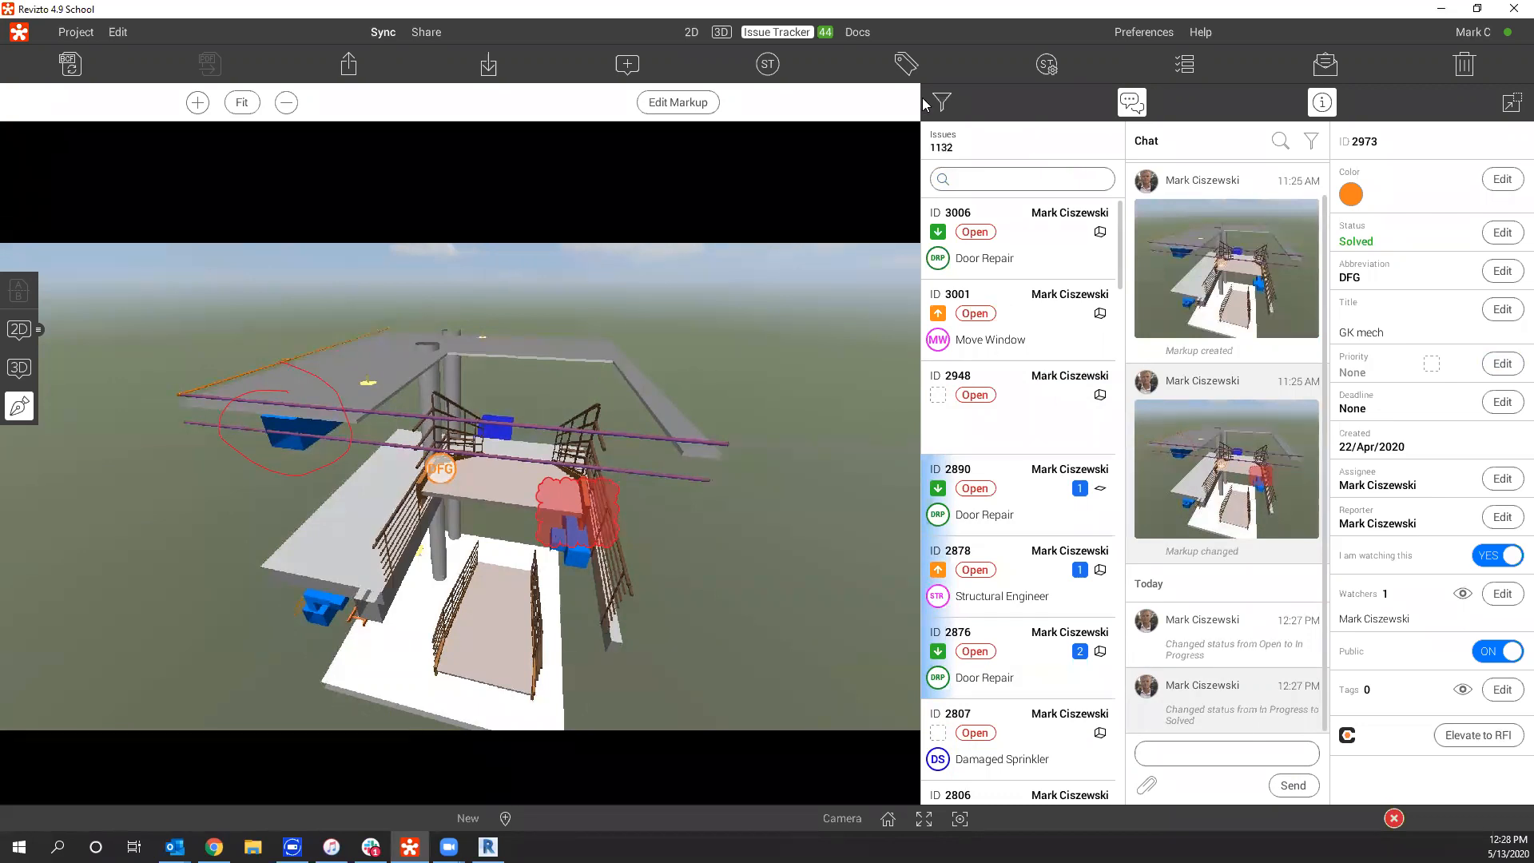
click(941, 103)
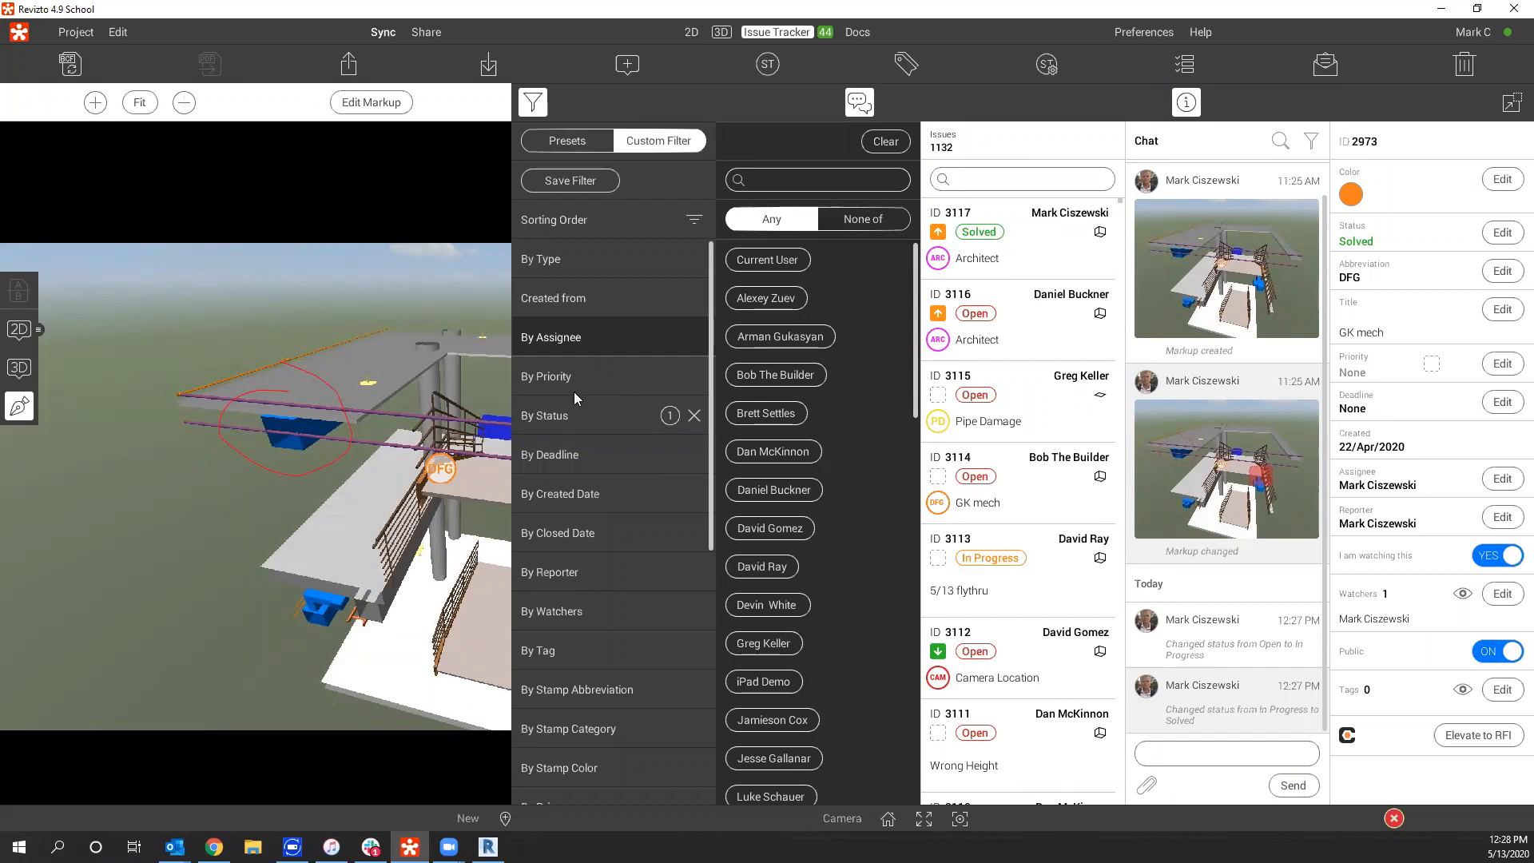
click(790, 182)
click(558, 372)
click(556, 418)
click(756, 375)
click(756, 375)
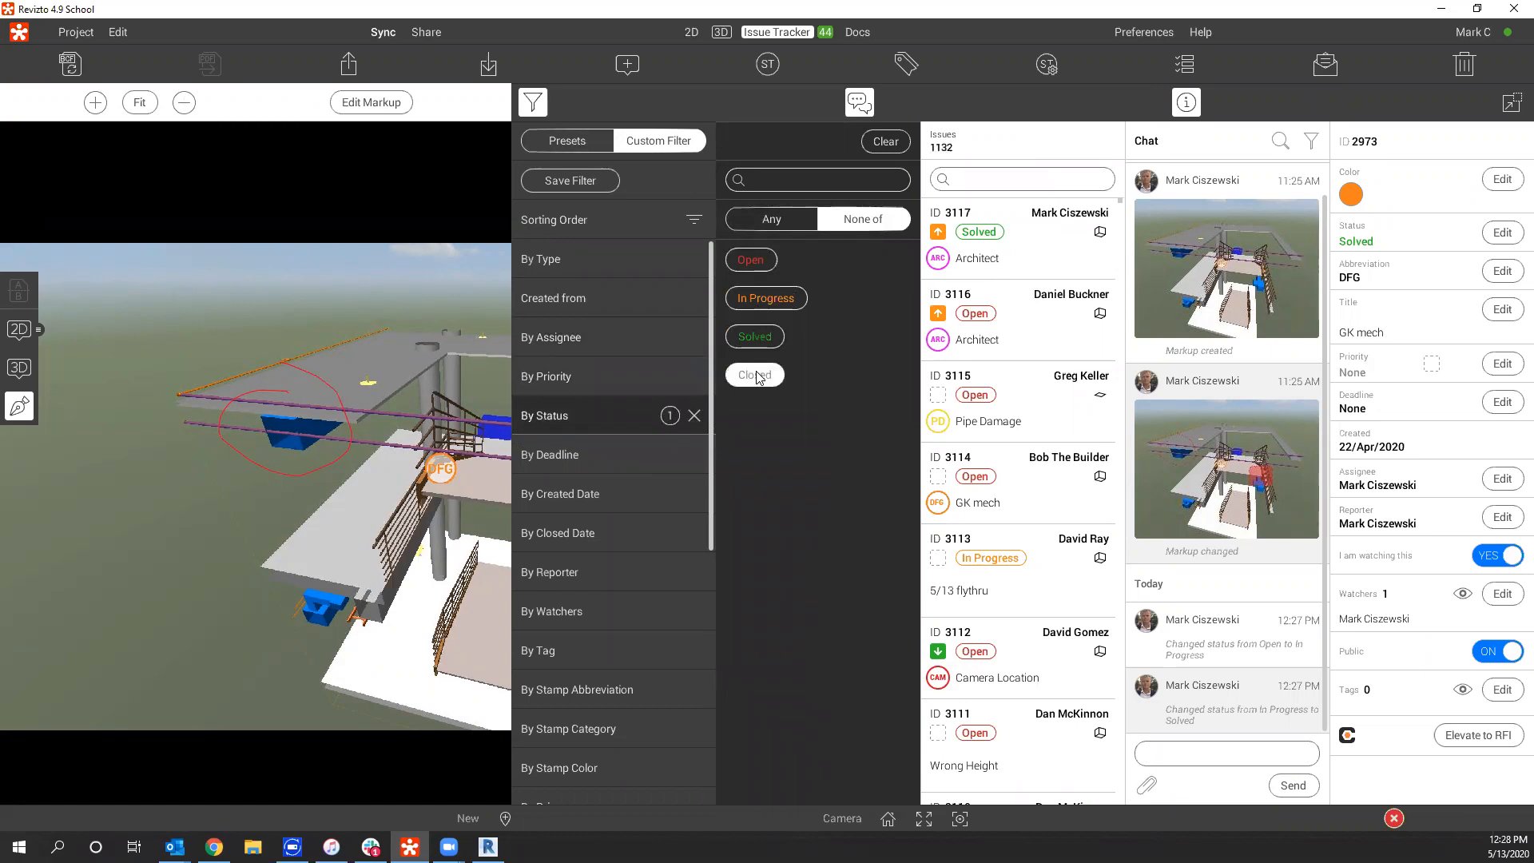
click(751, 259)
click(766, 298)
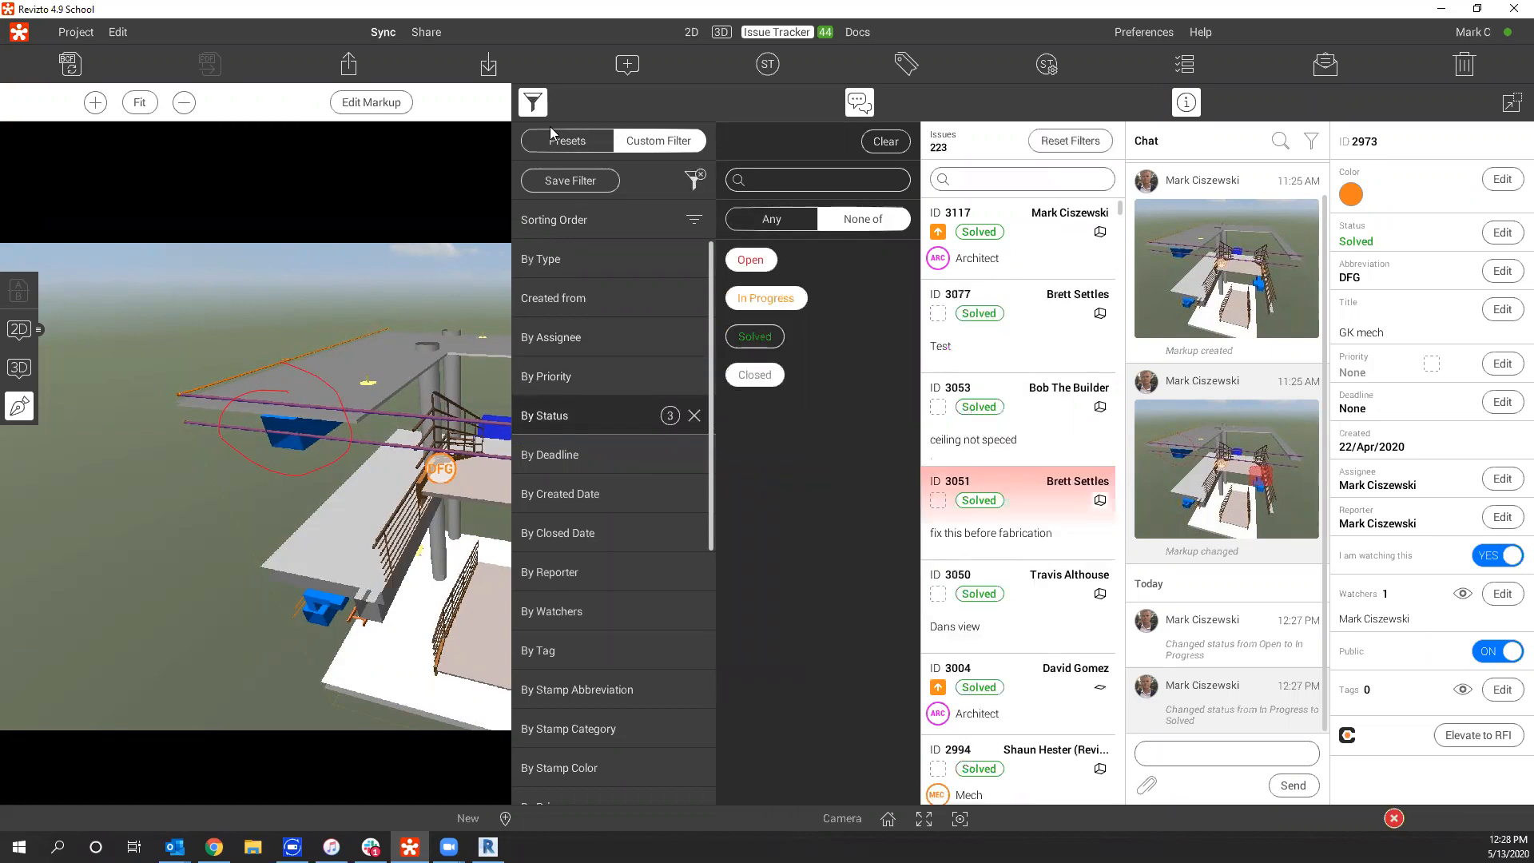
click(535, 104)
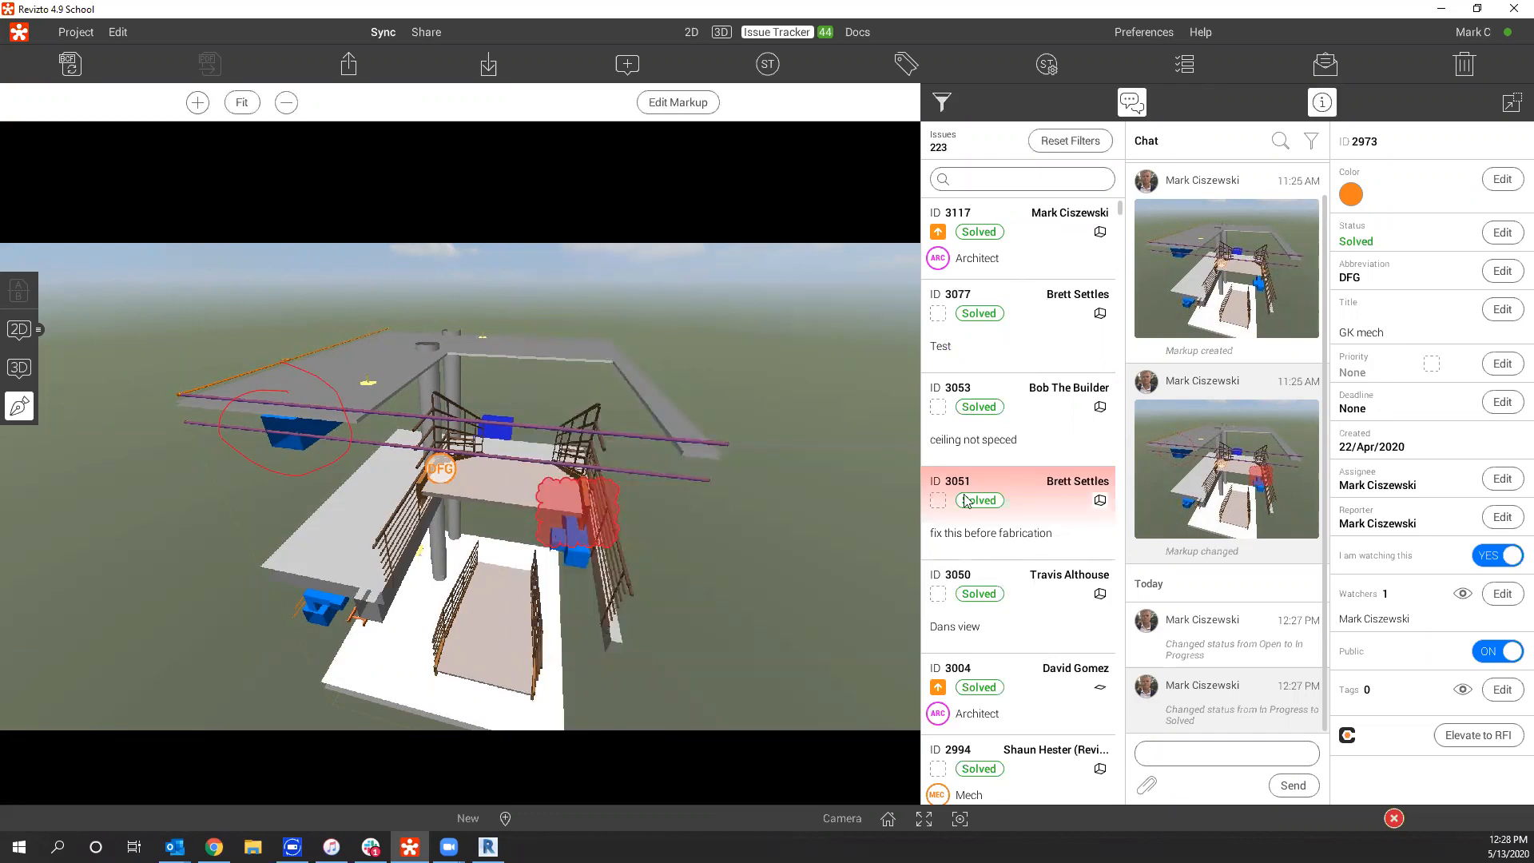
Return to the solved Architect issue 3117 through the Revit issue tracker and set its status to Closed.
click(1056, 276)
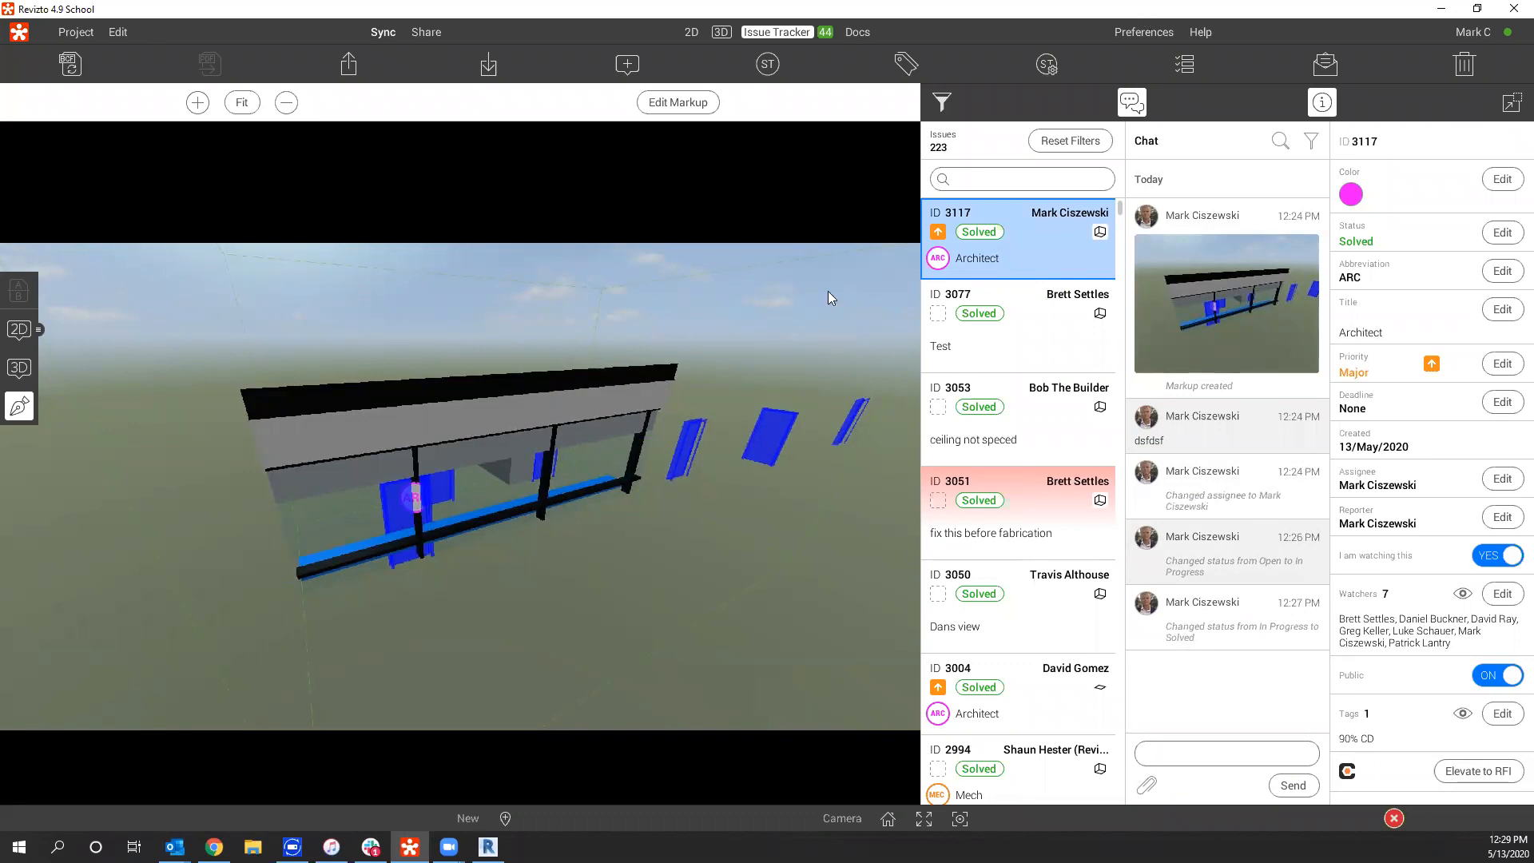
drag(1009, 9, 880, 629)
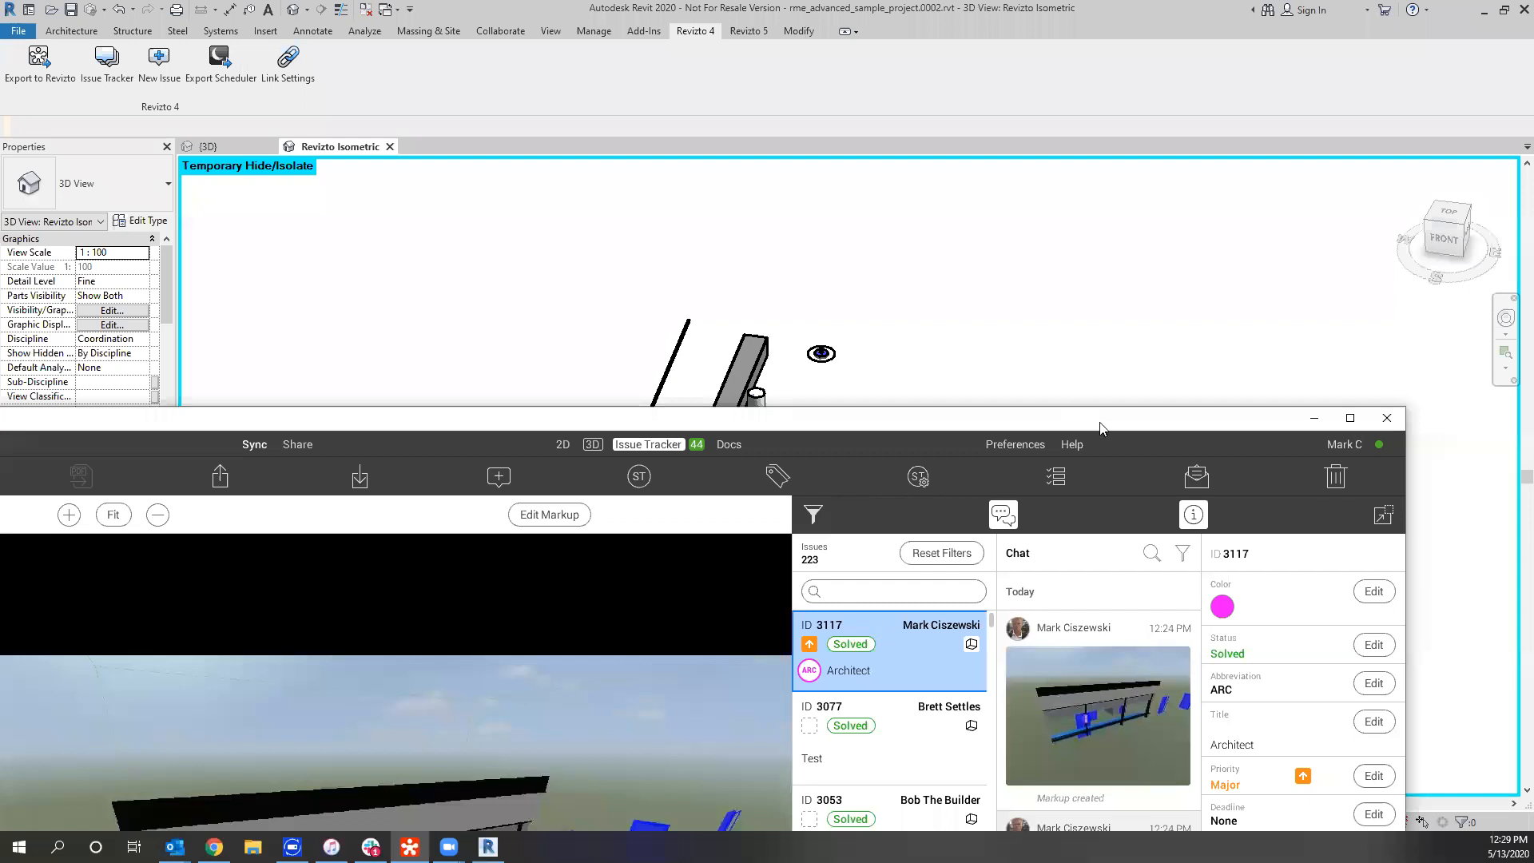
click(107, 65)
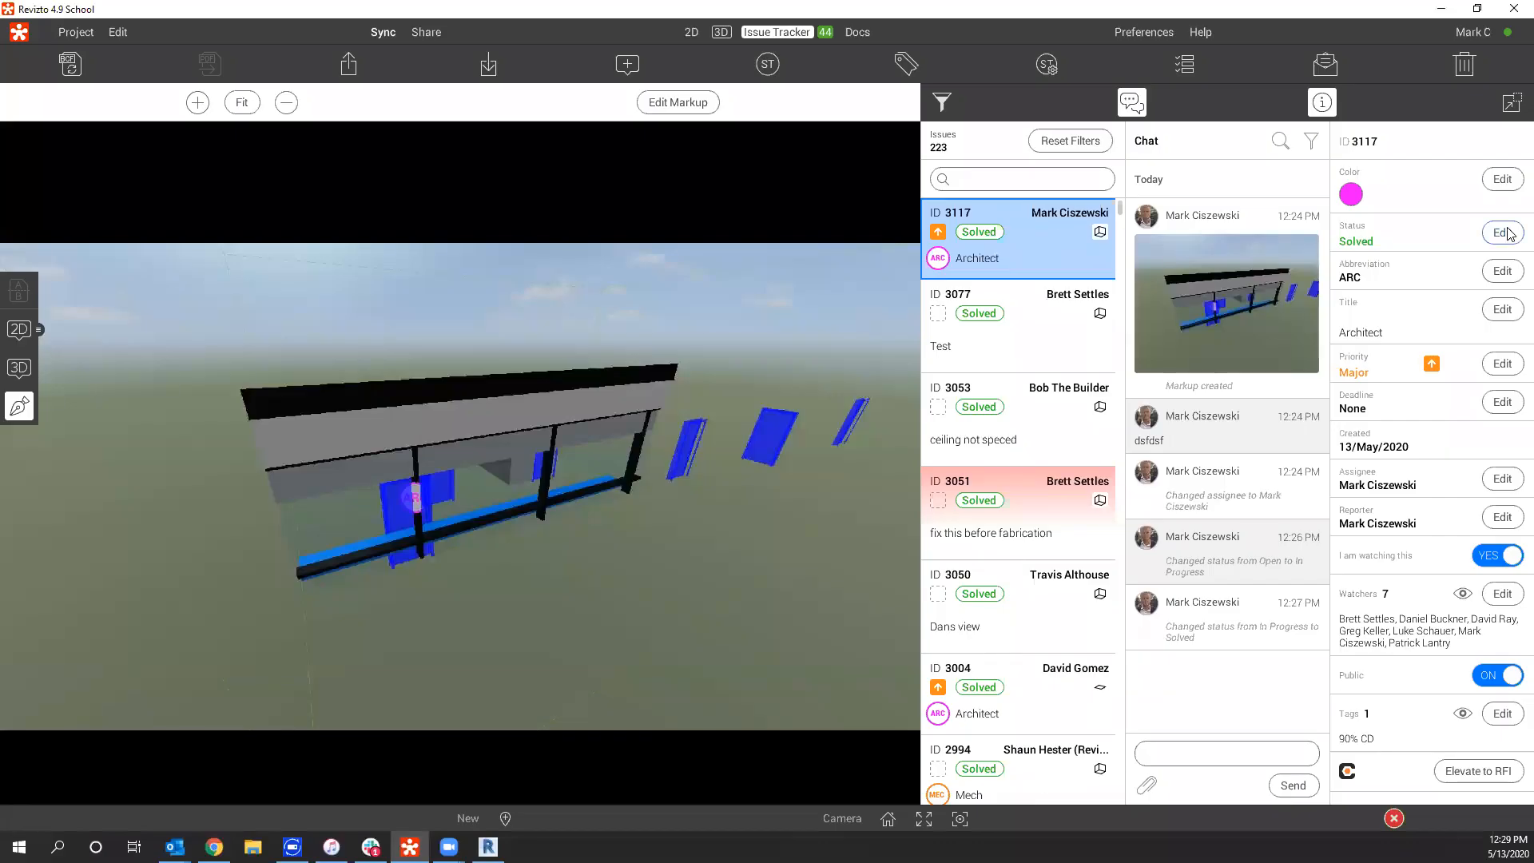
click(1506, 233)
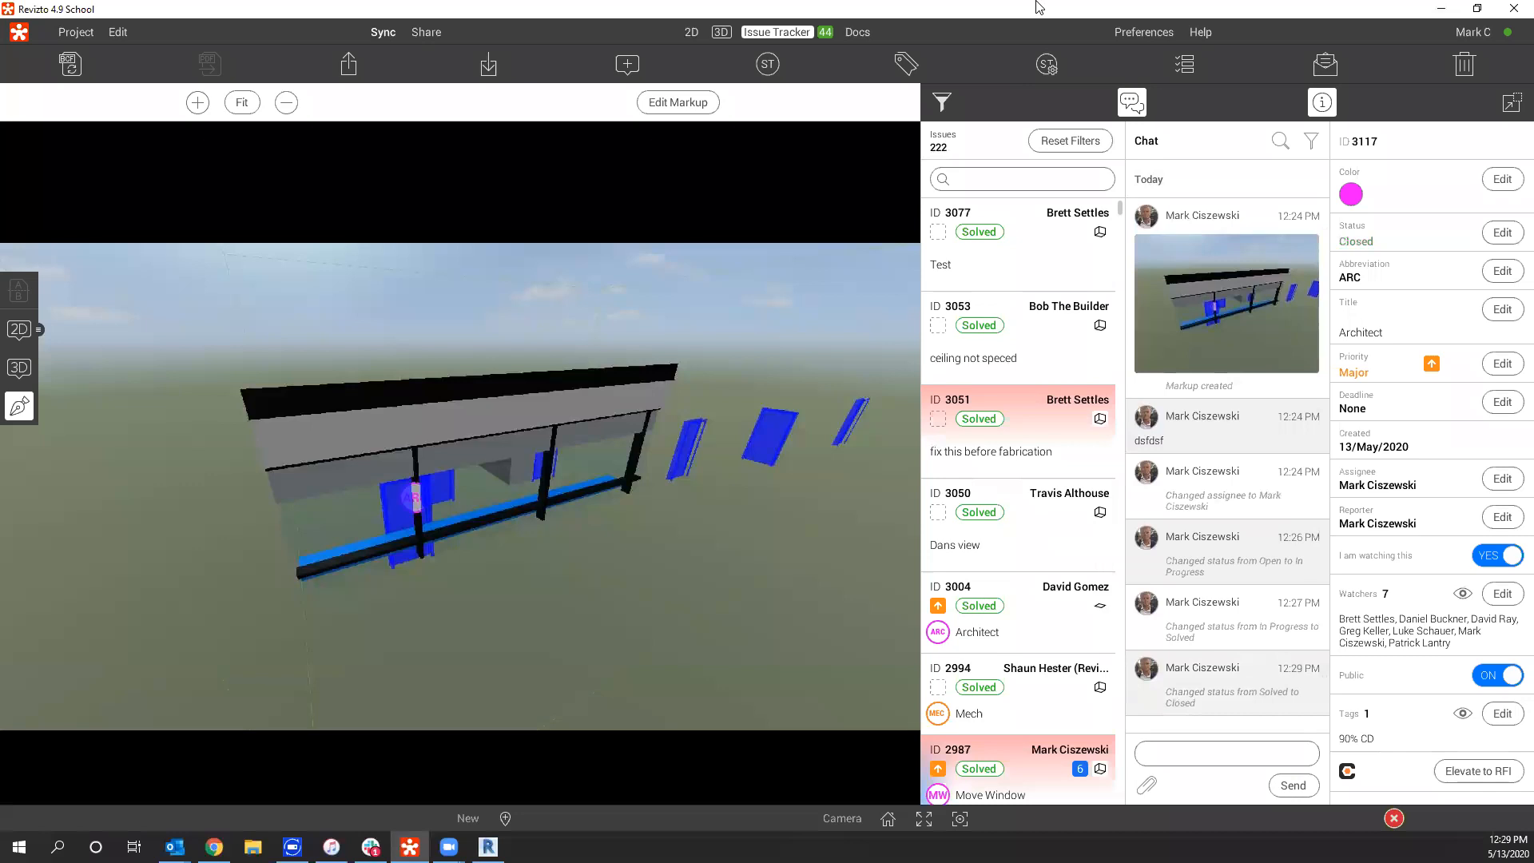
Send the chat message "please do a better job" on Test issue 3077 and set its status to In Progress.
click(1014, 232)
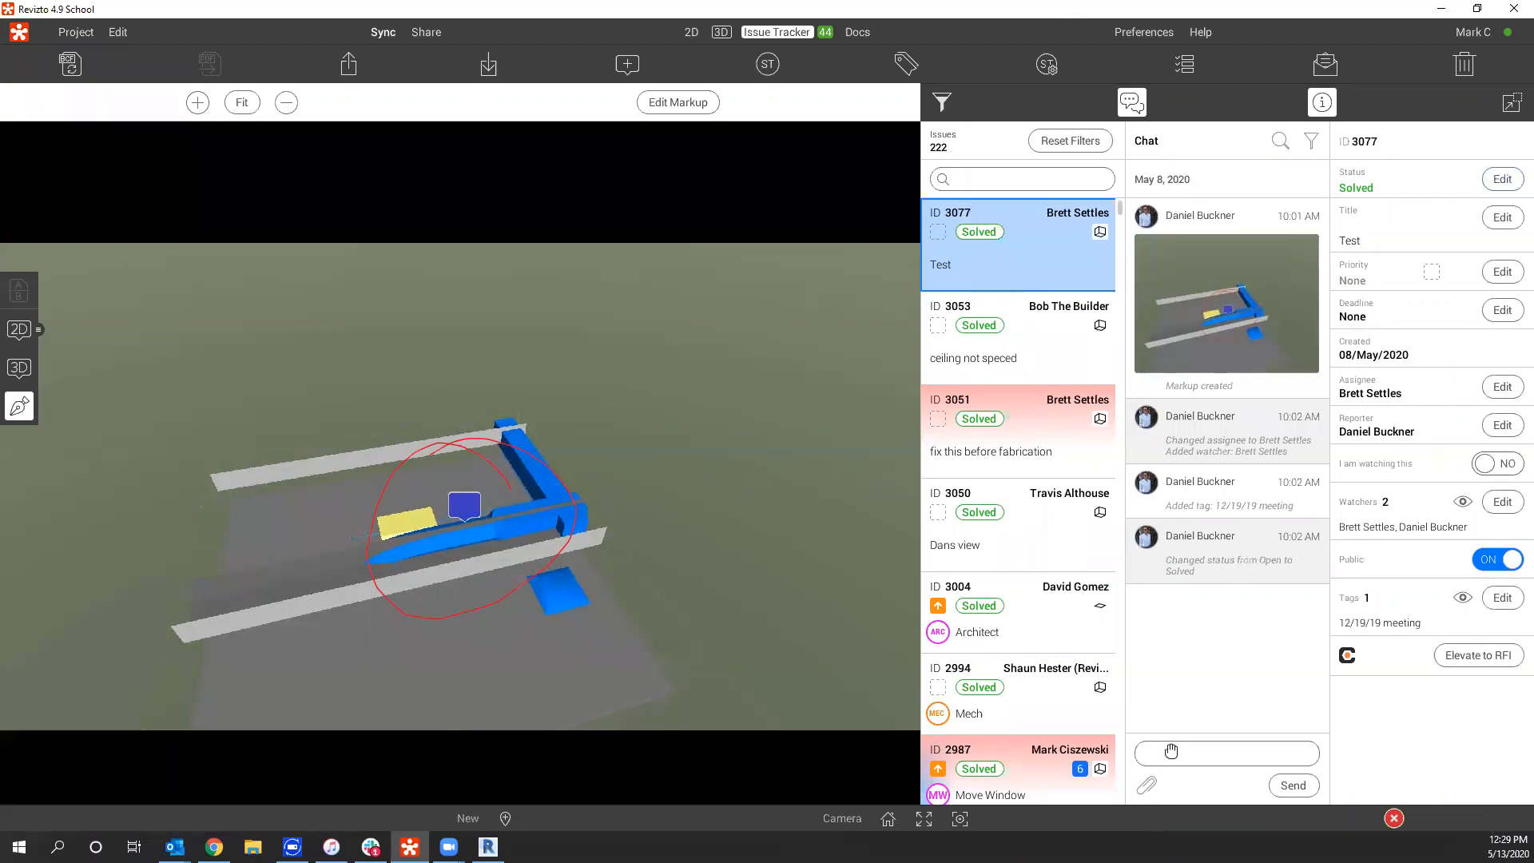
text(please do a better job)
key(Return)
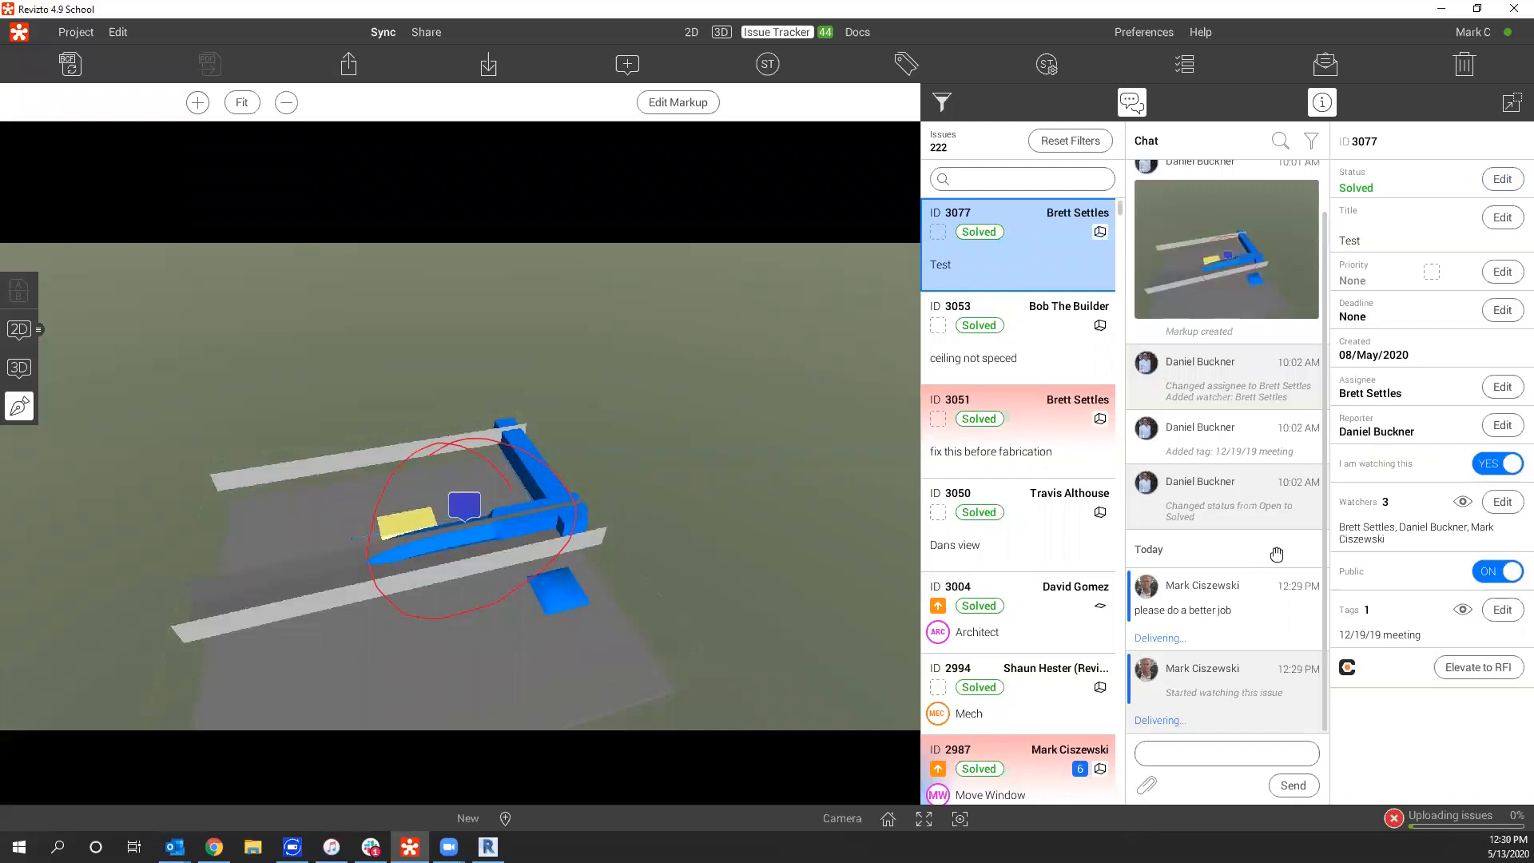
click(1369, 206)
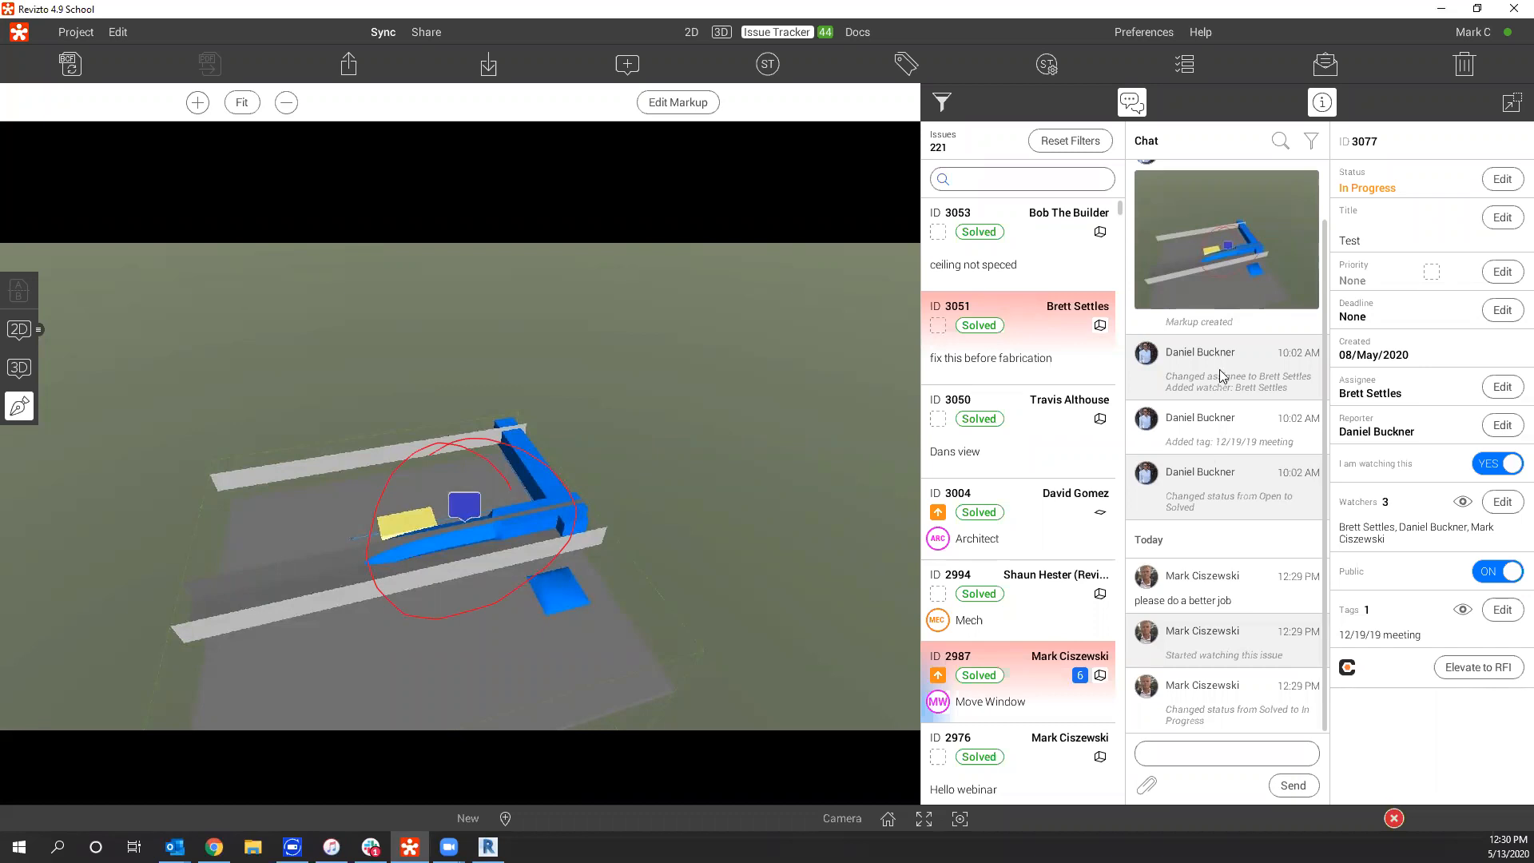
scroll(1185, 396, up, 1)
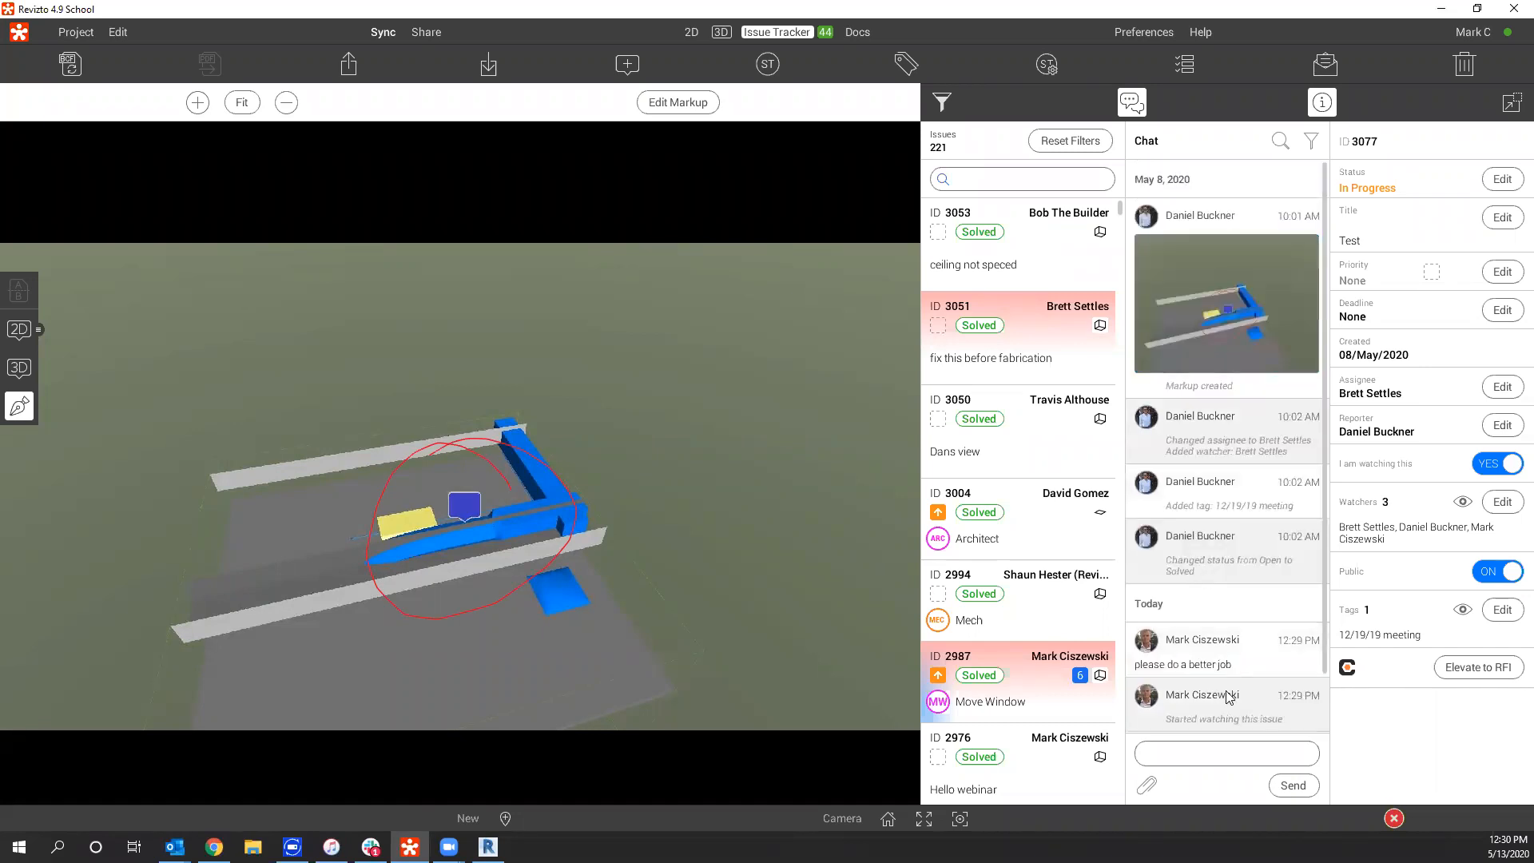
scroll(1234, 699, down, 1)
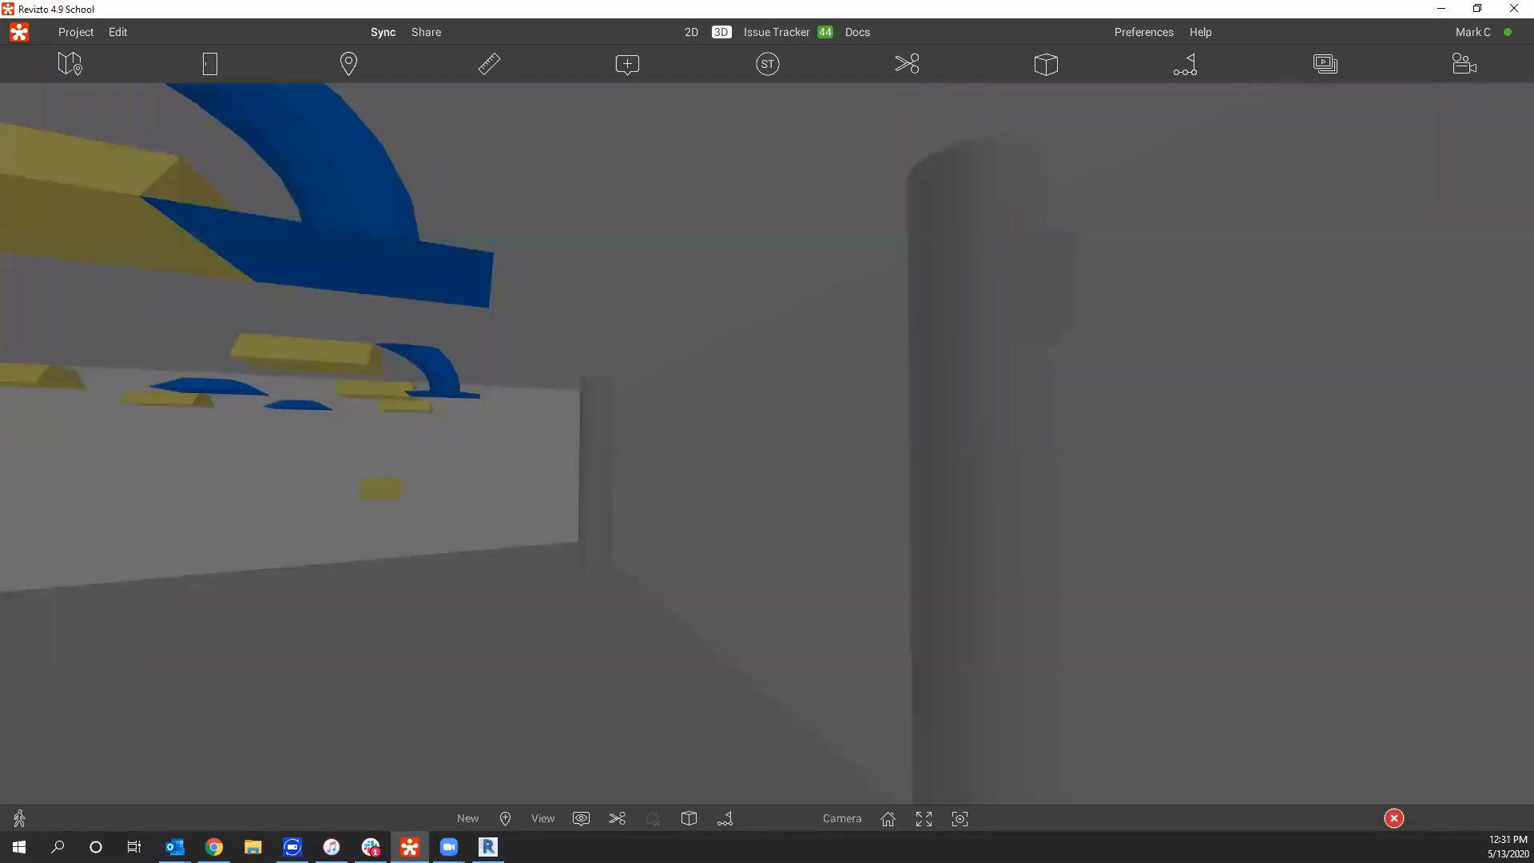
Place a box section cut on the interior wall beside the brown-framed door in the 3D model.
drag(767, 445, 560, 444)
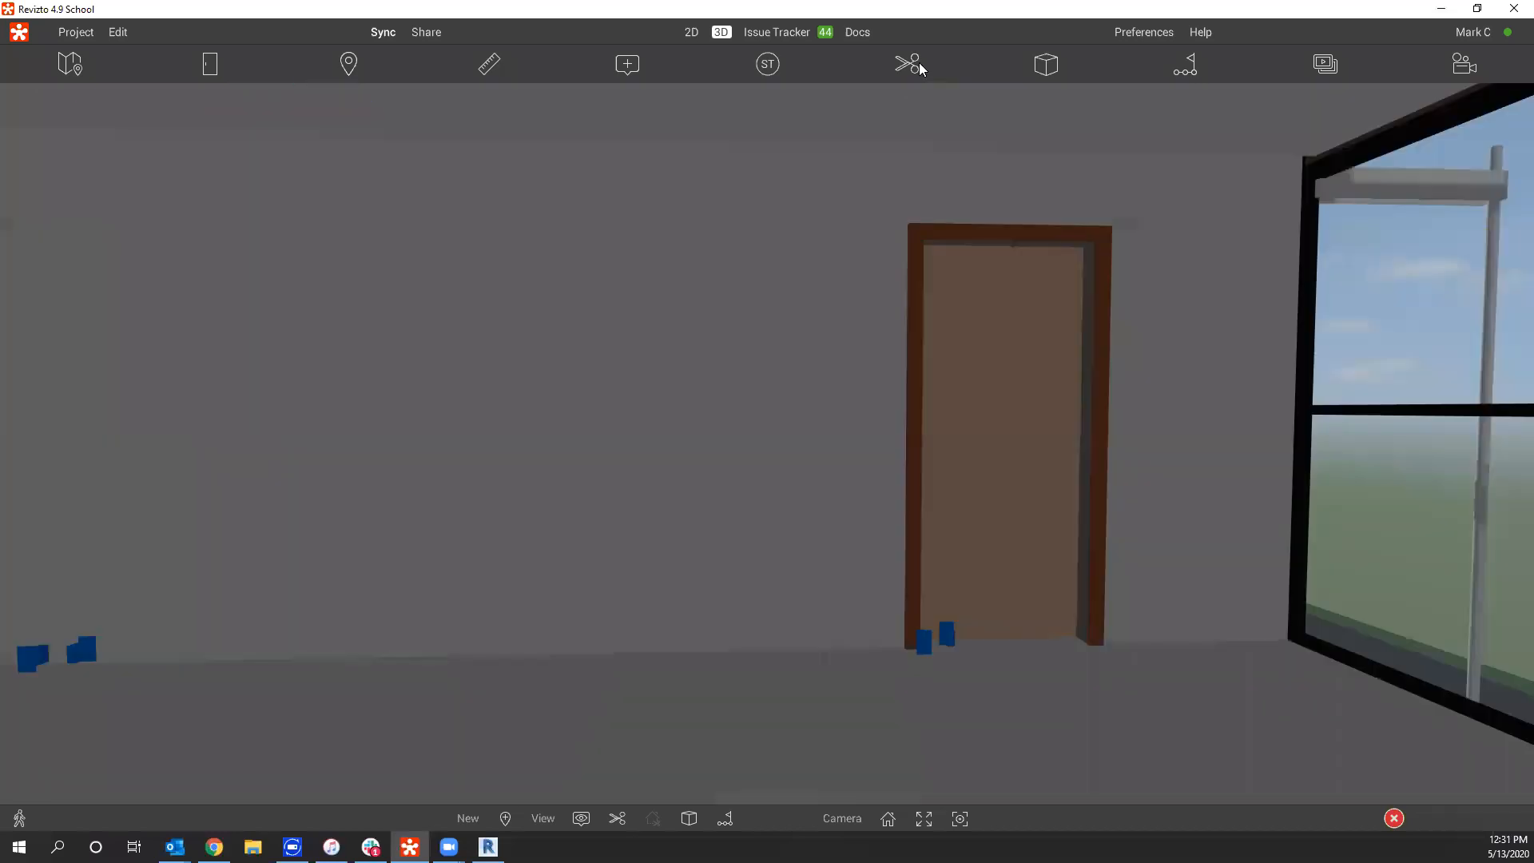
click(911, 62)
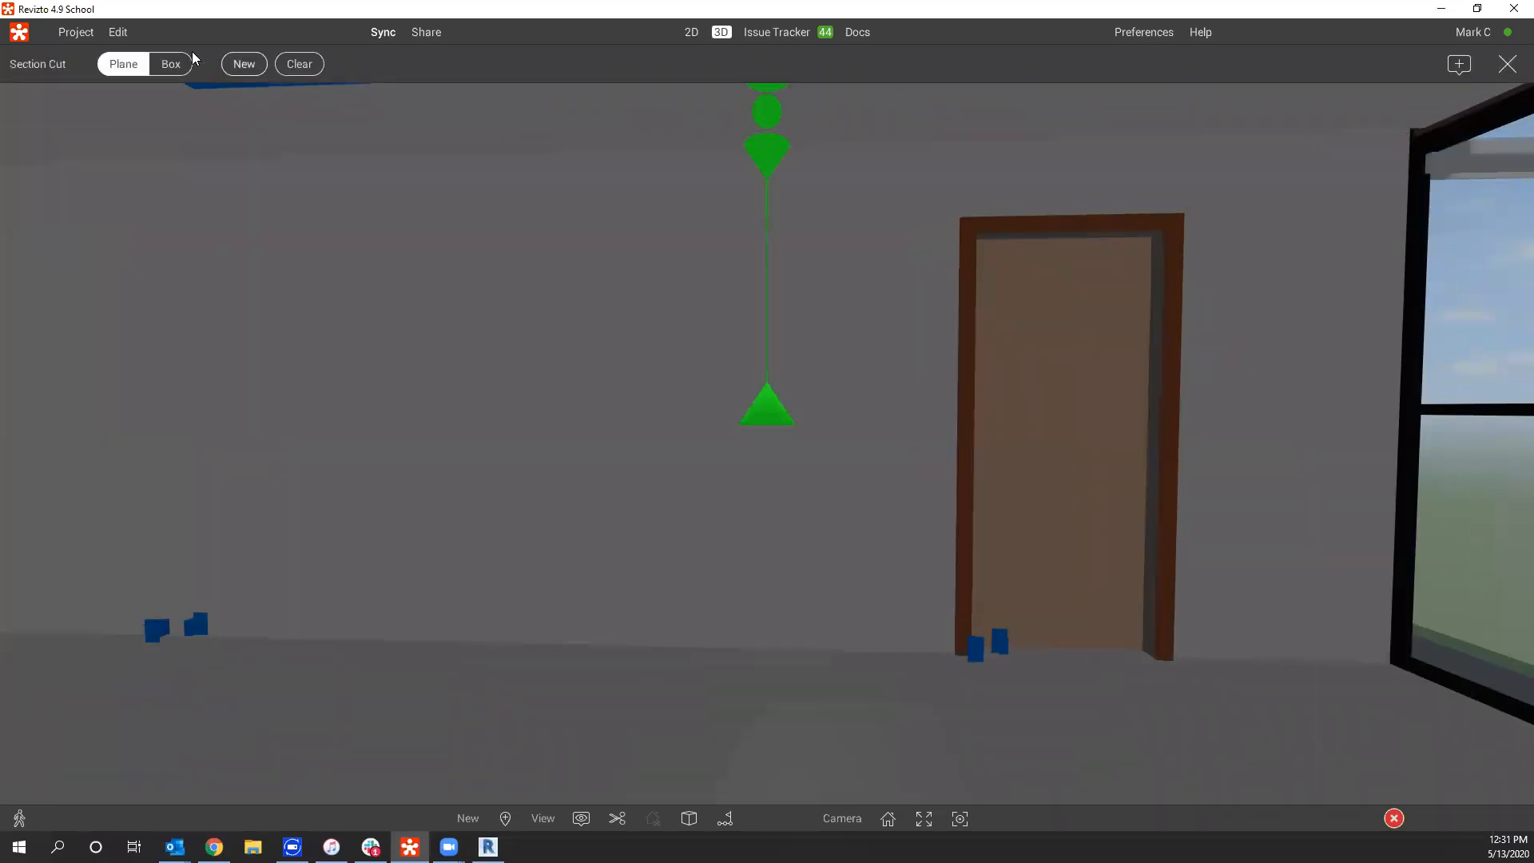
click(171, 64)
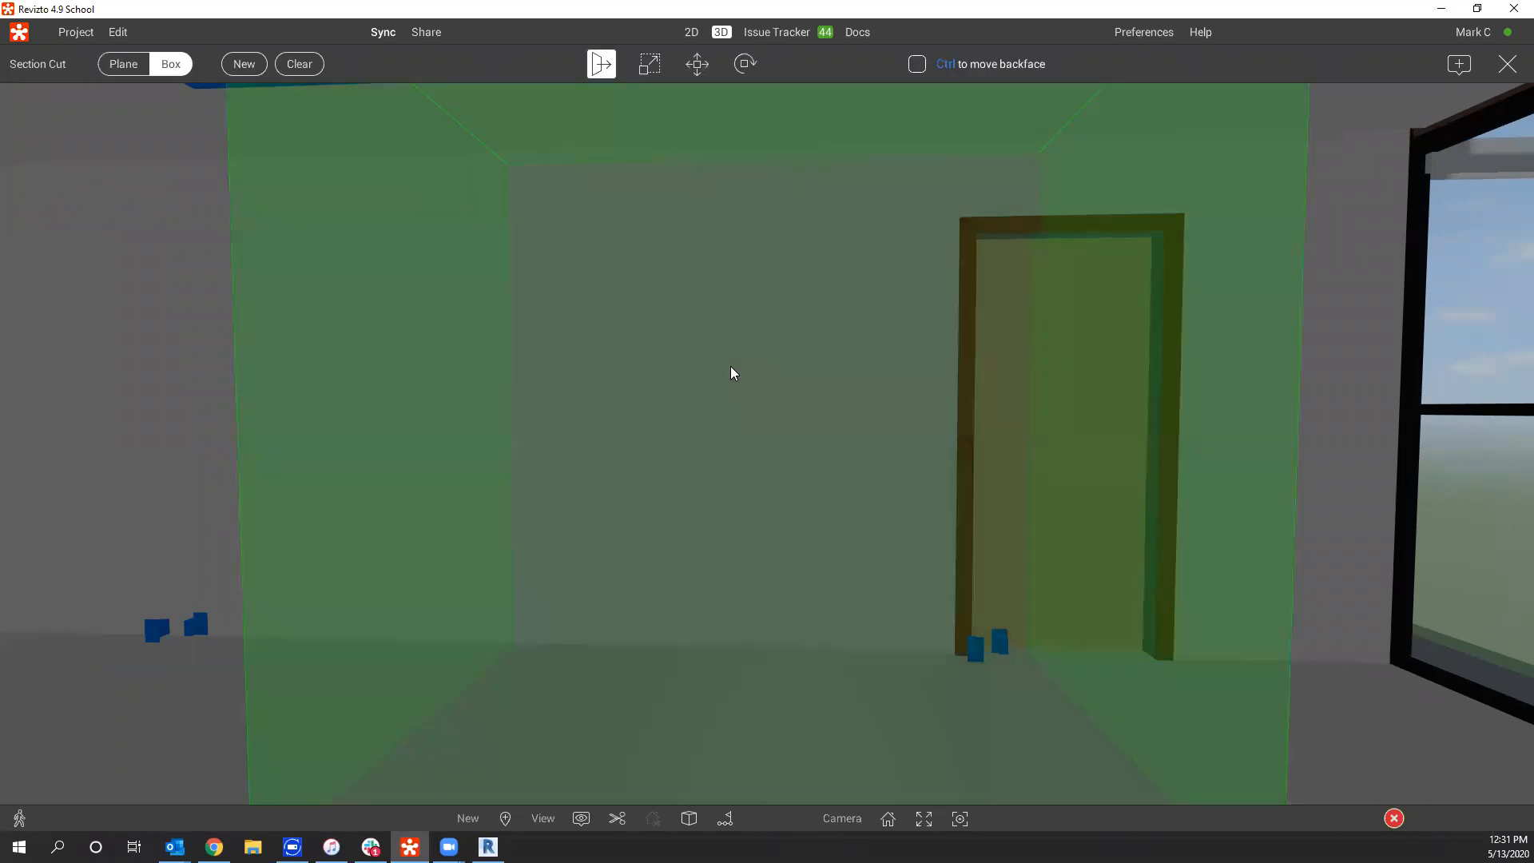
click(761, 385)
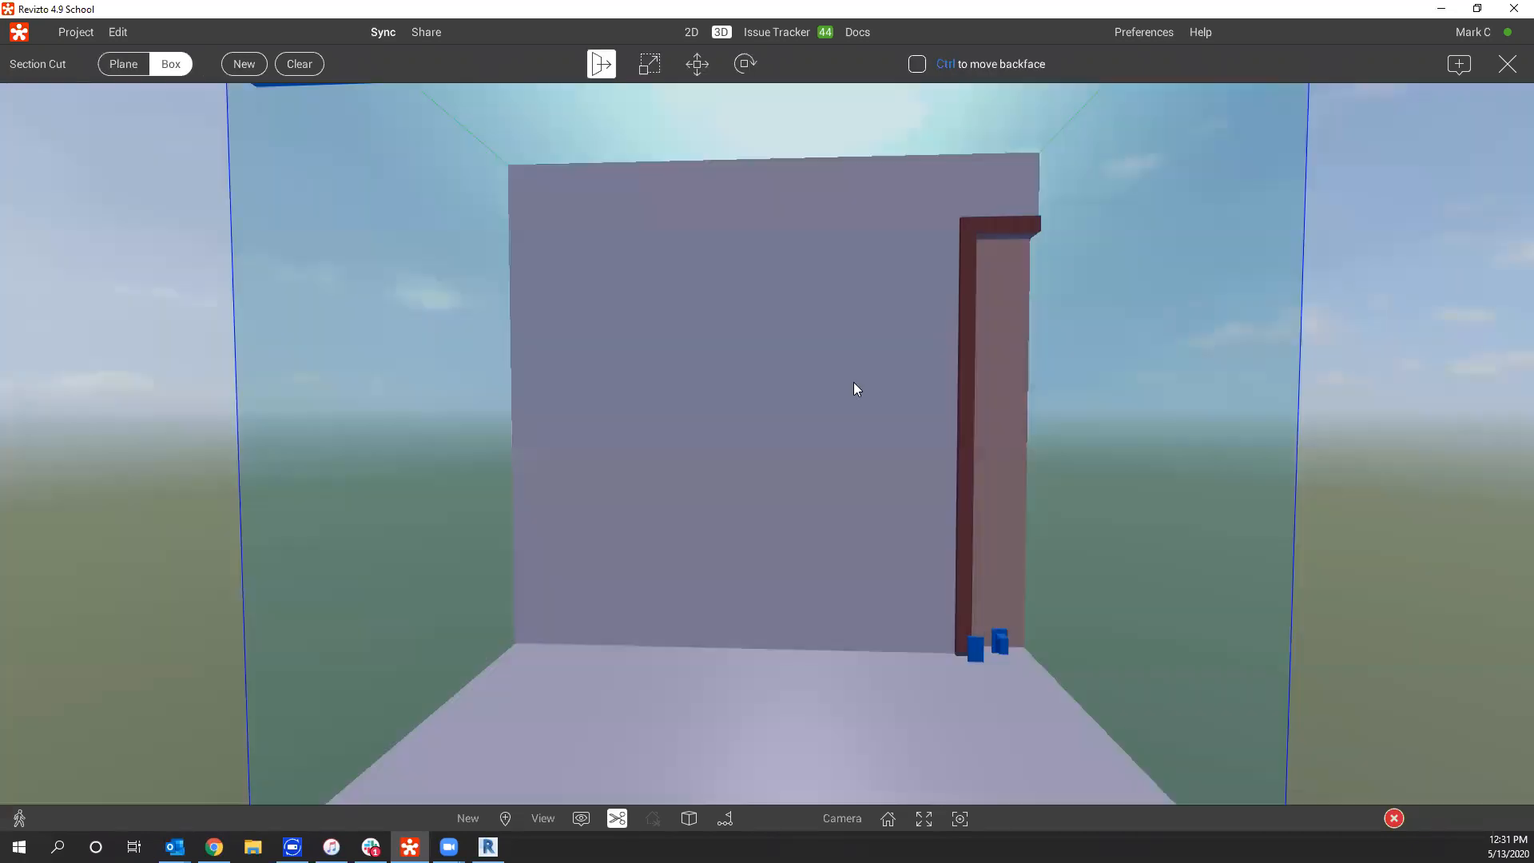
Switch the section box to scale mode and enlarge it to take in more of the door and wall.
drag(854, 382, 641, 75)
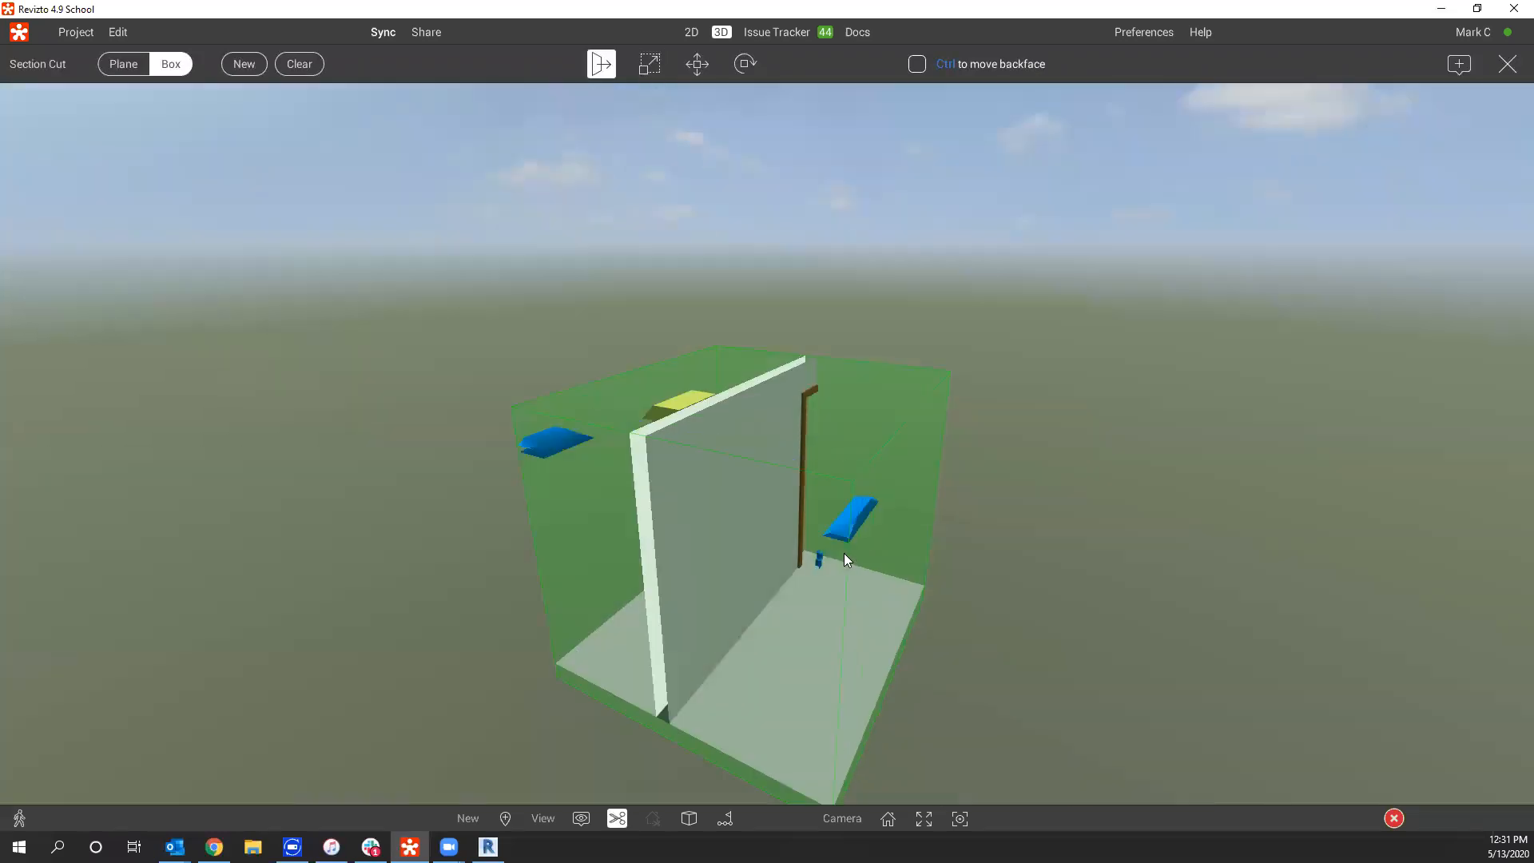
key(space)
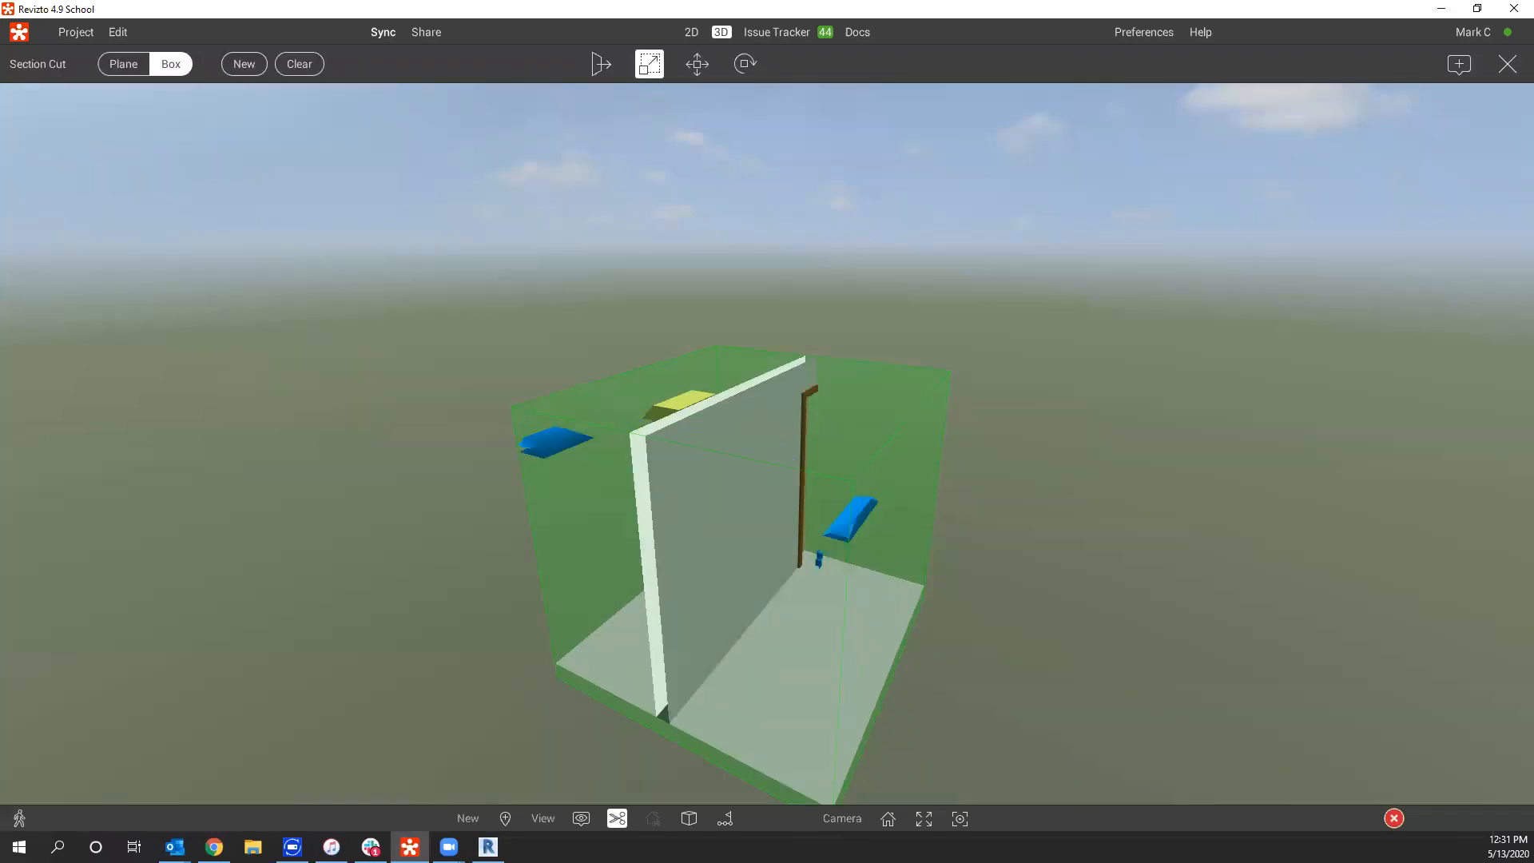
drag(934, 571, 942, 566)
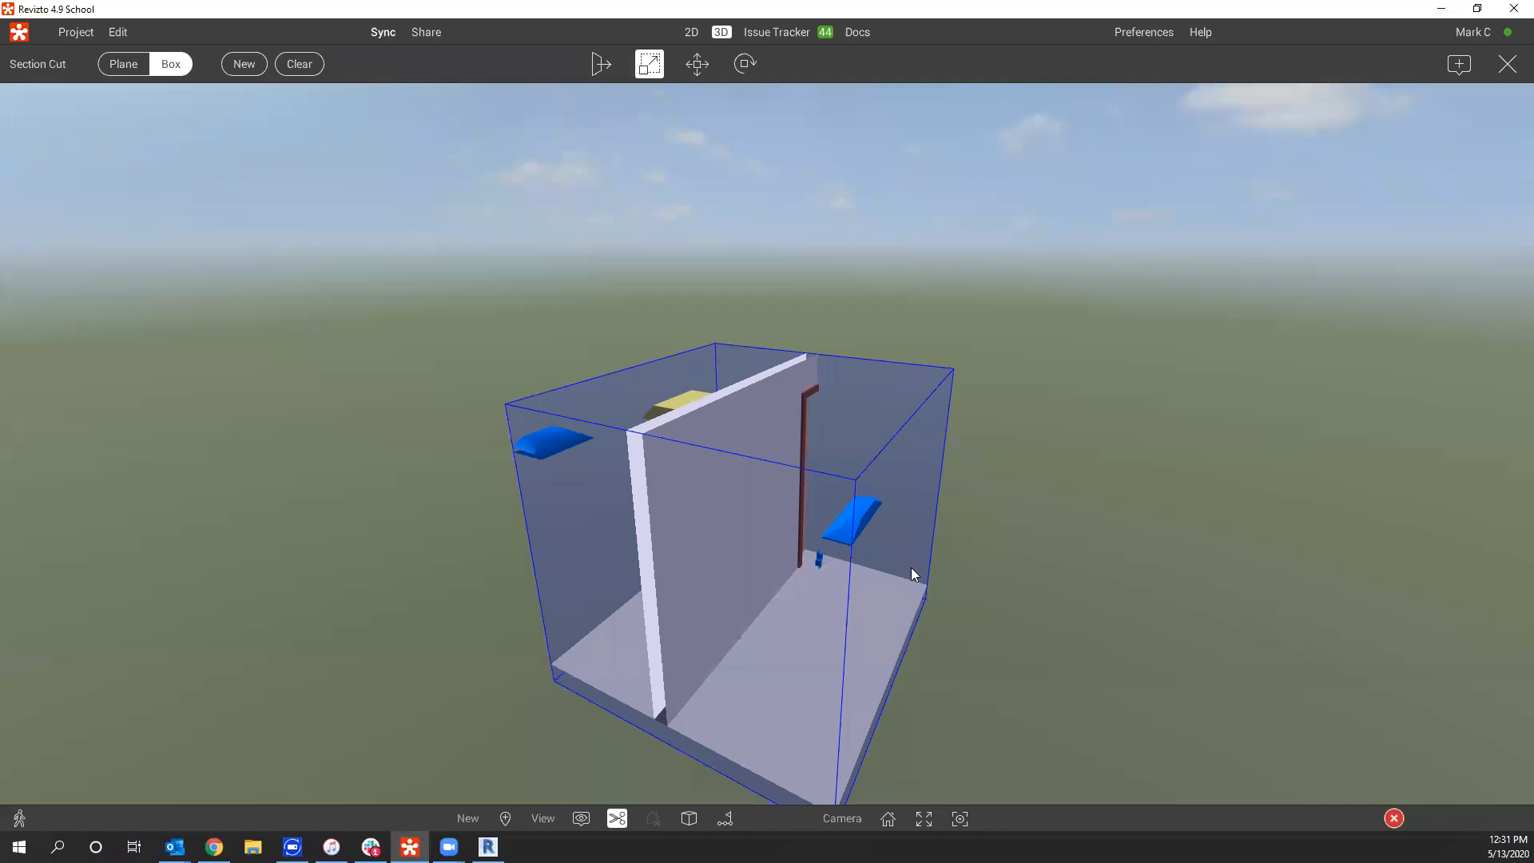
drag(911, 567, 879, 348)
scroll(786, 376, down, 5)
drag(727, 503, 525, 408)
scroll(524, 400, down, 5)
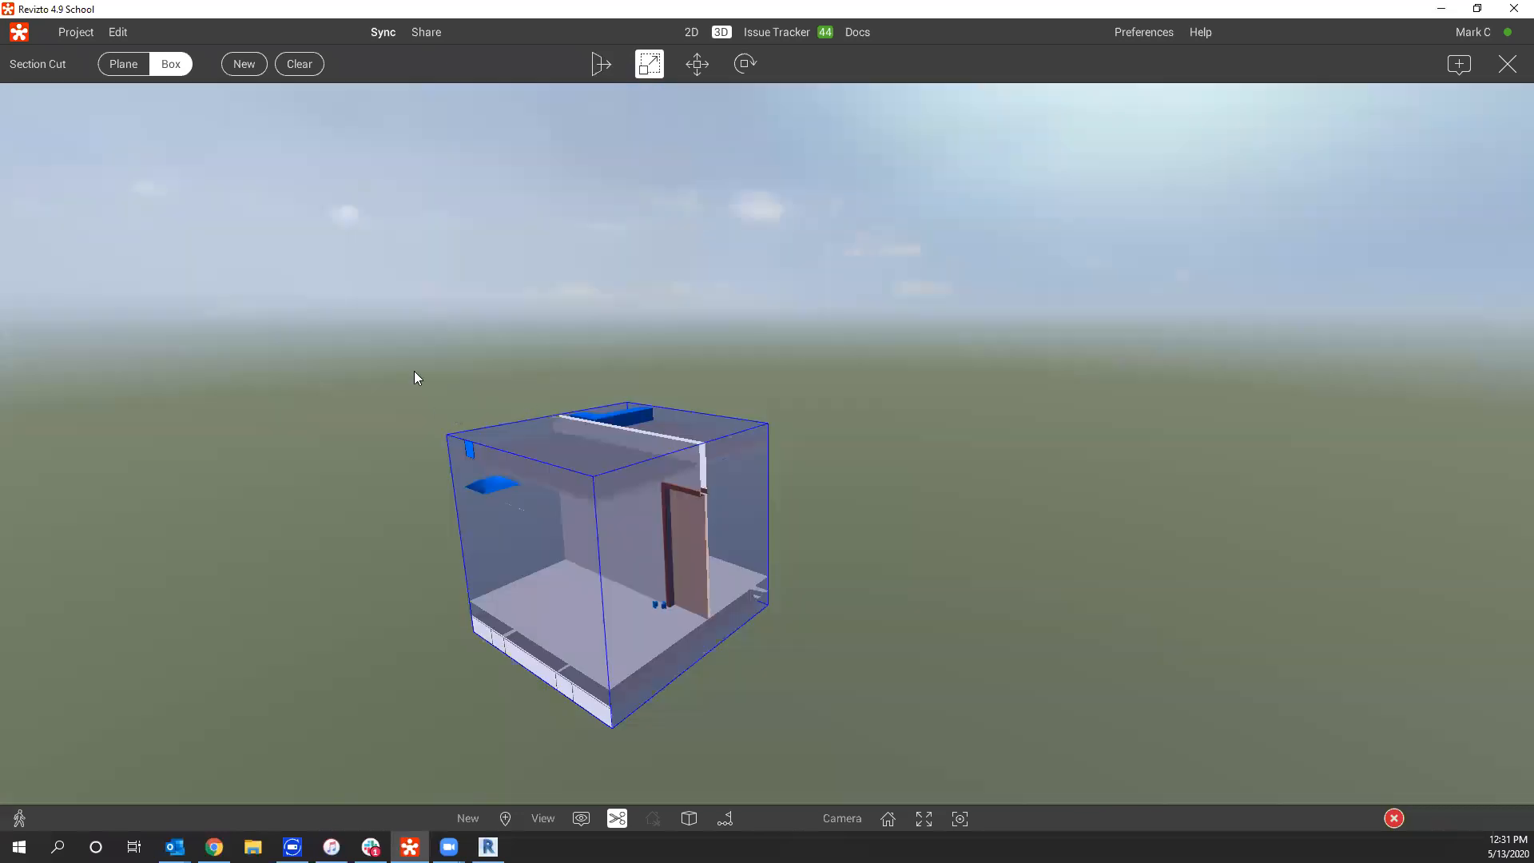
Enlarge the section box out to the exterior facade, and use face-move mode to shift one of its side faces.
scroll(432, 390, up, 5)
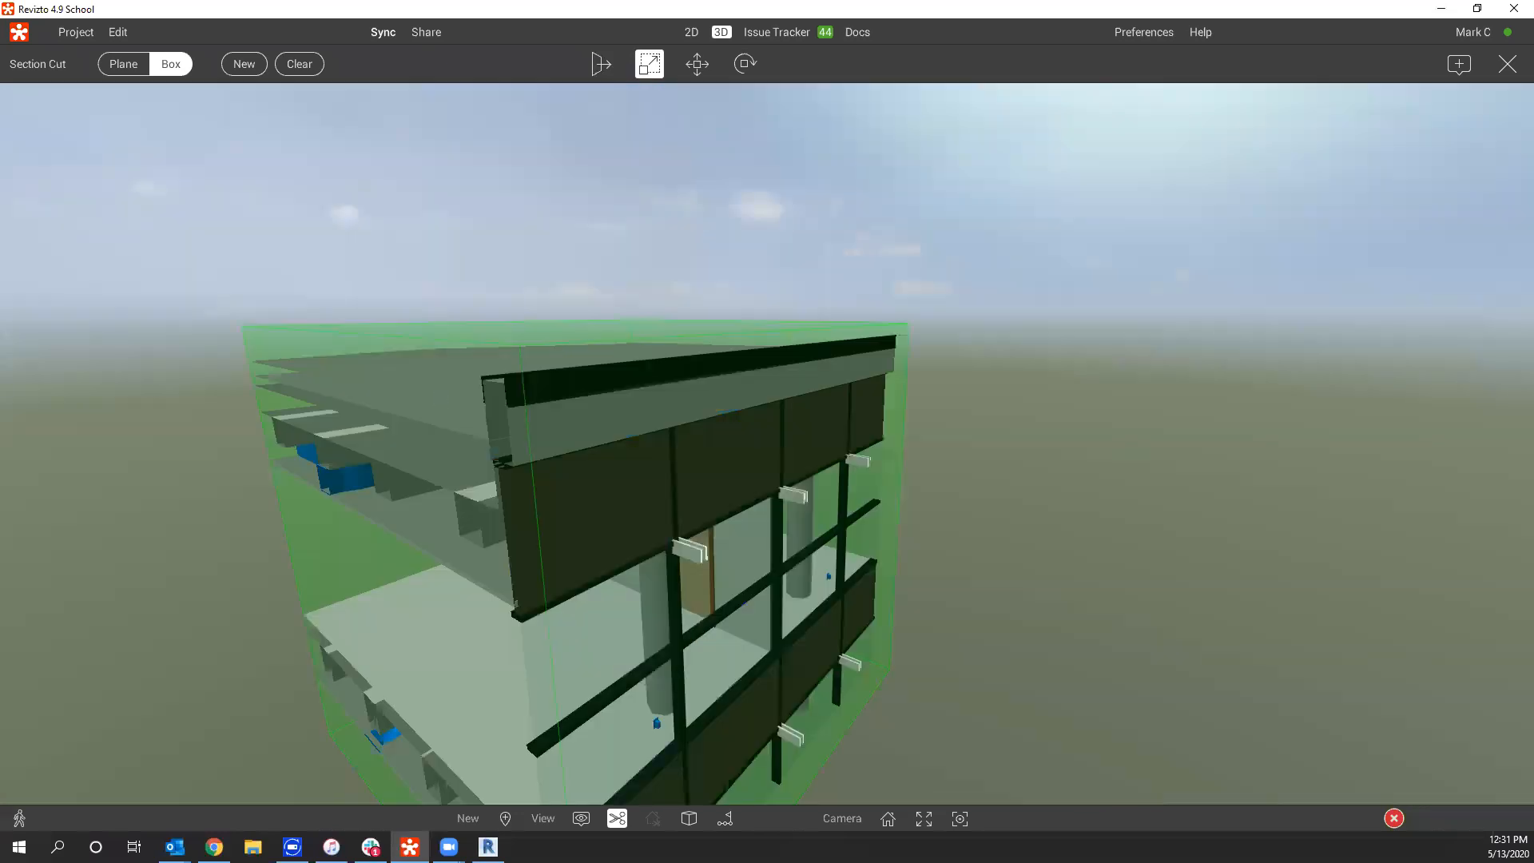
click(601, 64)
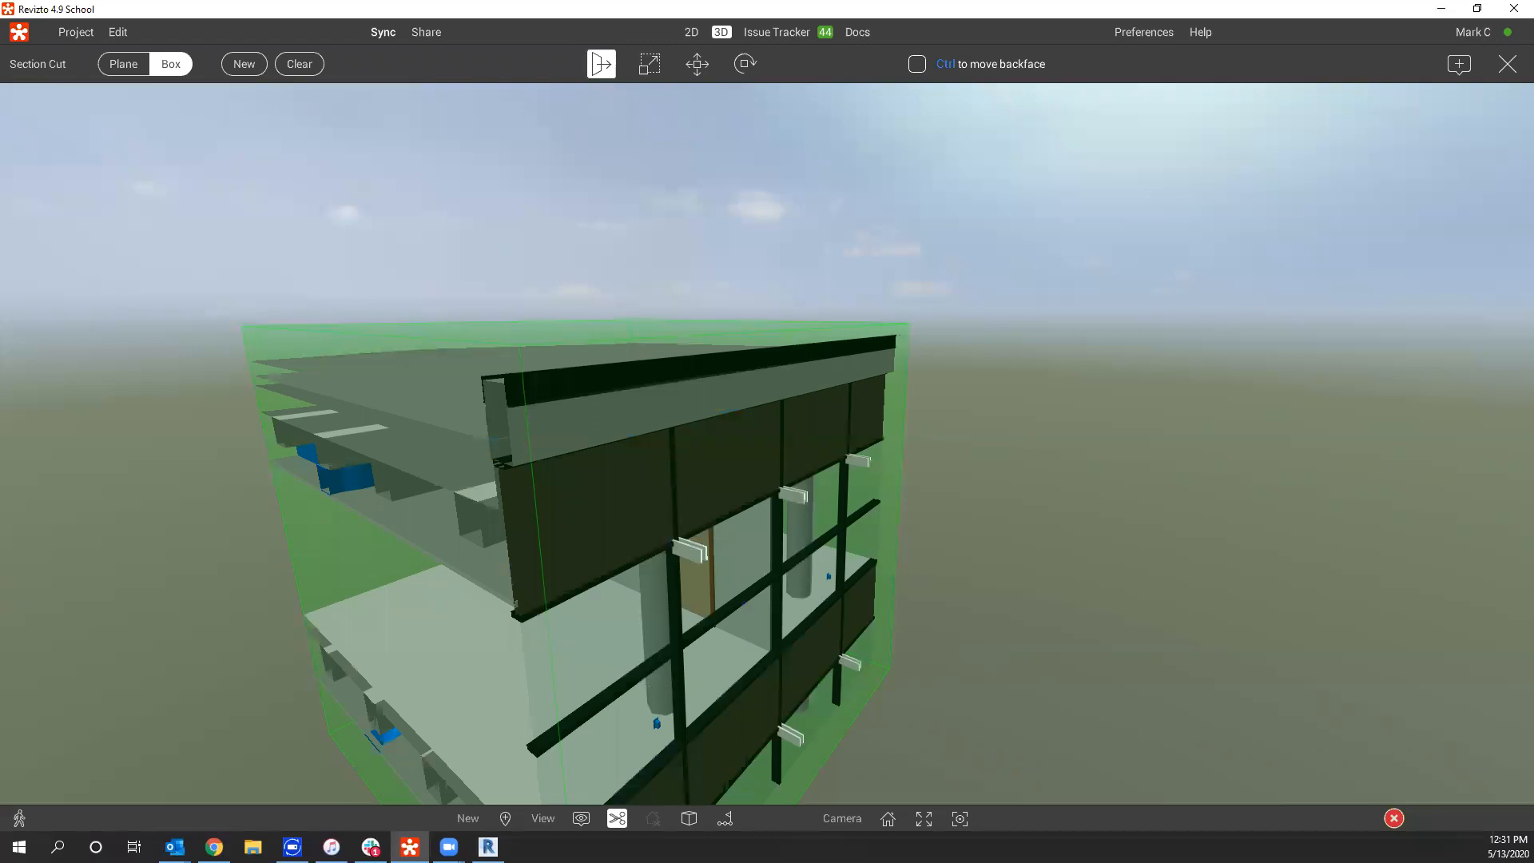
right_drag(692, 462, 911, 436)
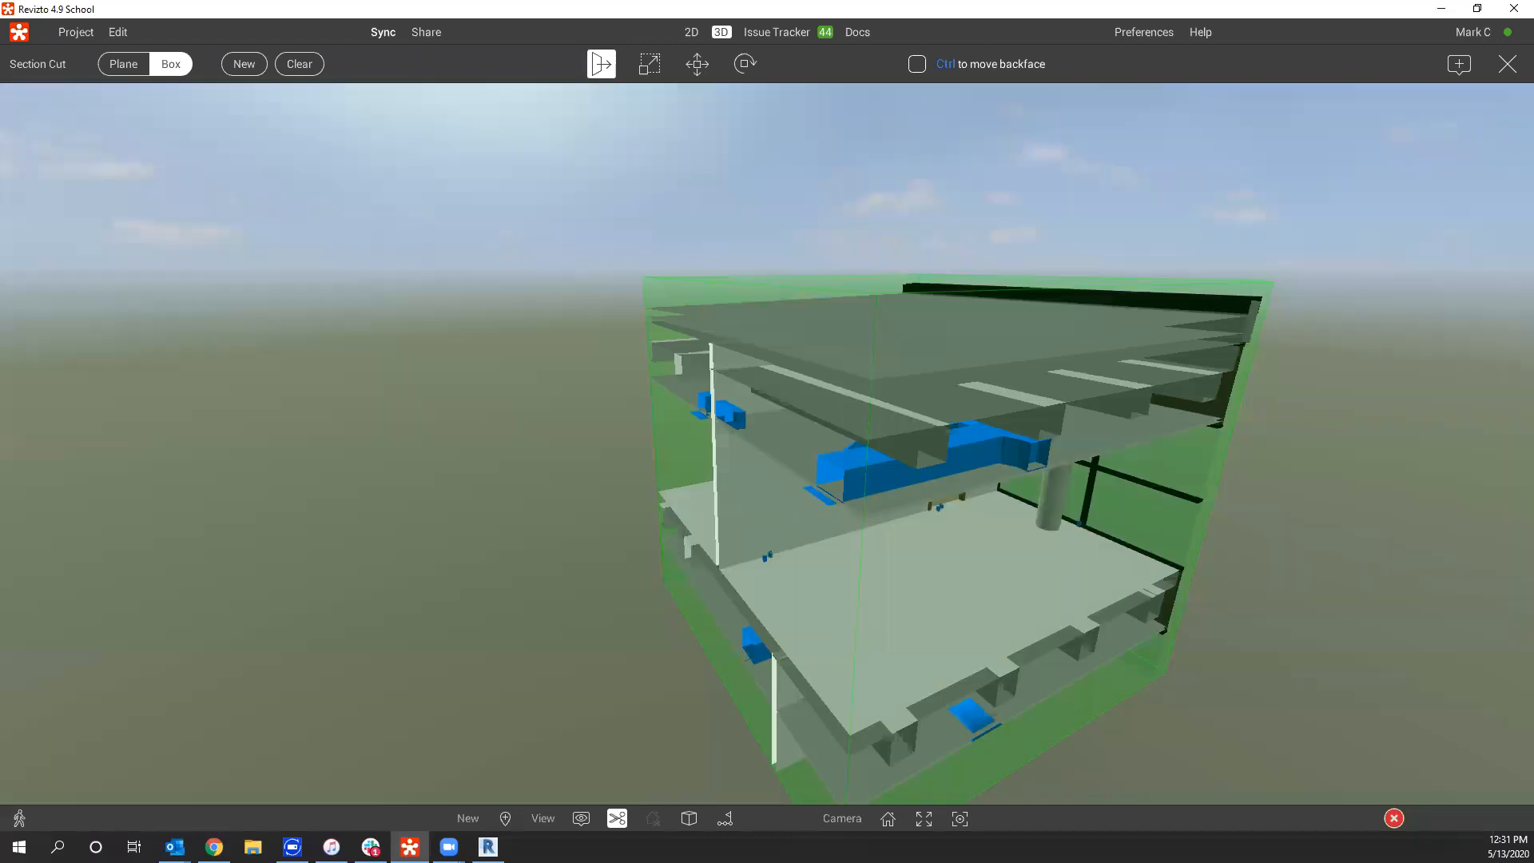
drag(787, 480, 867, 460)
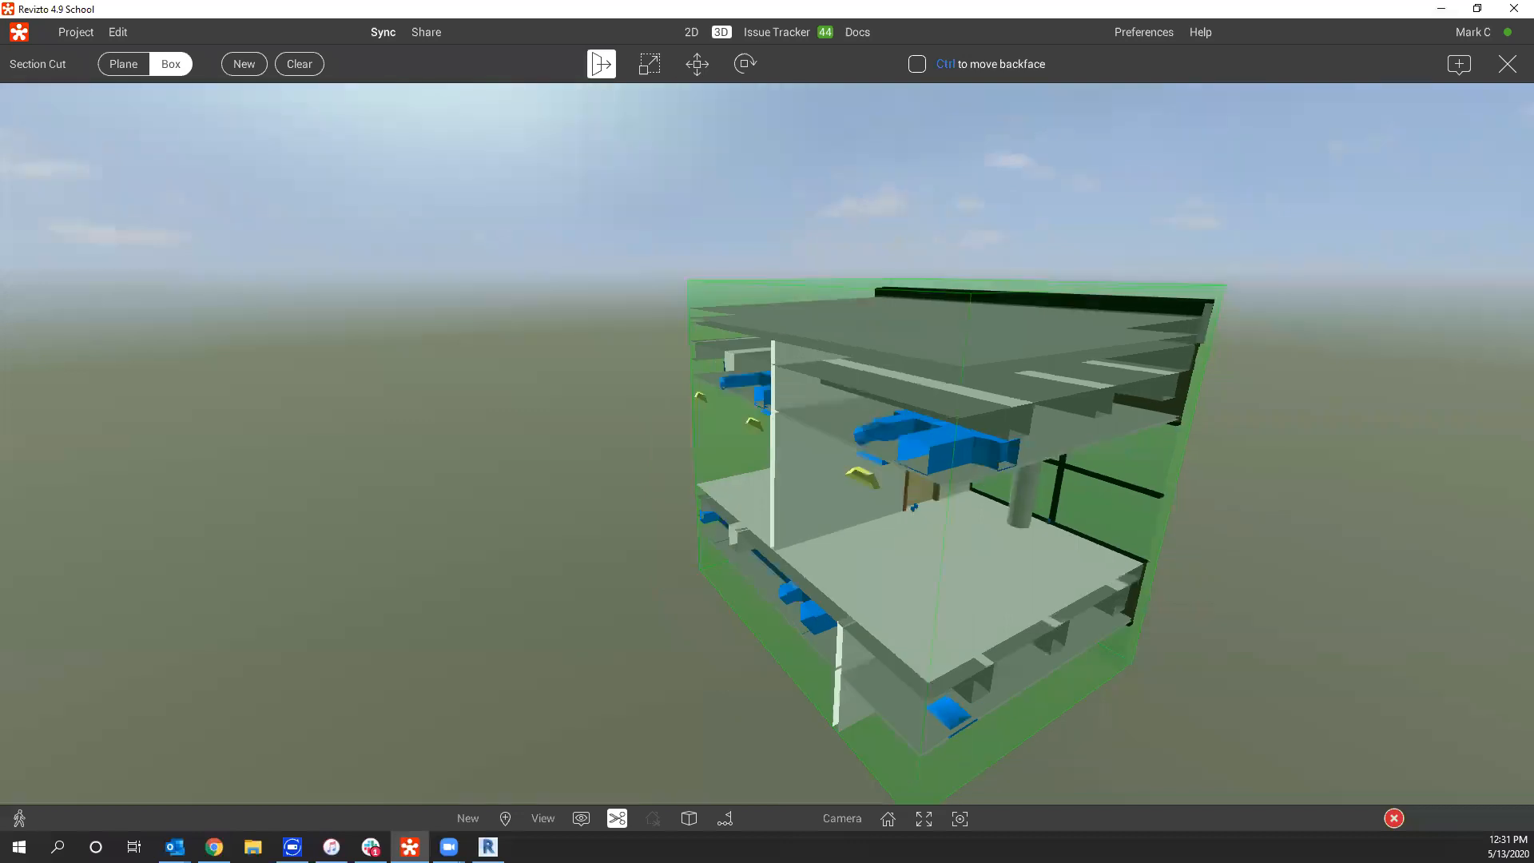
right_drag(879, 460, 751, 447)
right_drag(627, 455, 837, 419)
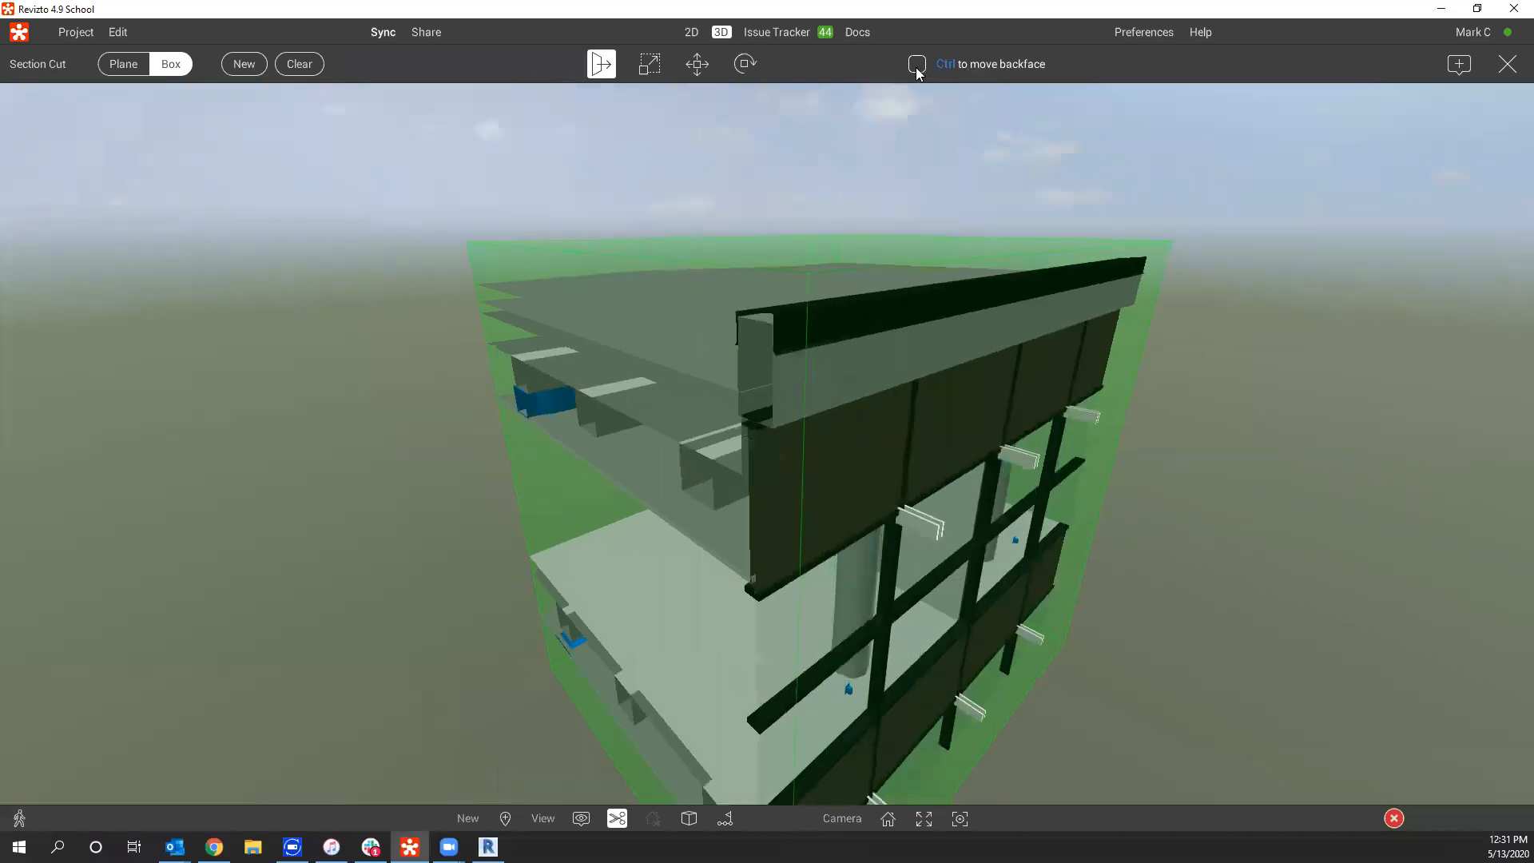
Narrow the section box to a slim vertical slice by moving its faces and back faces, and exit the section cut tool.
right_drag(897, 435, 861, 511)
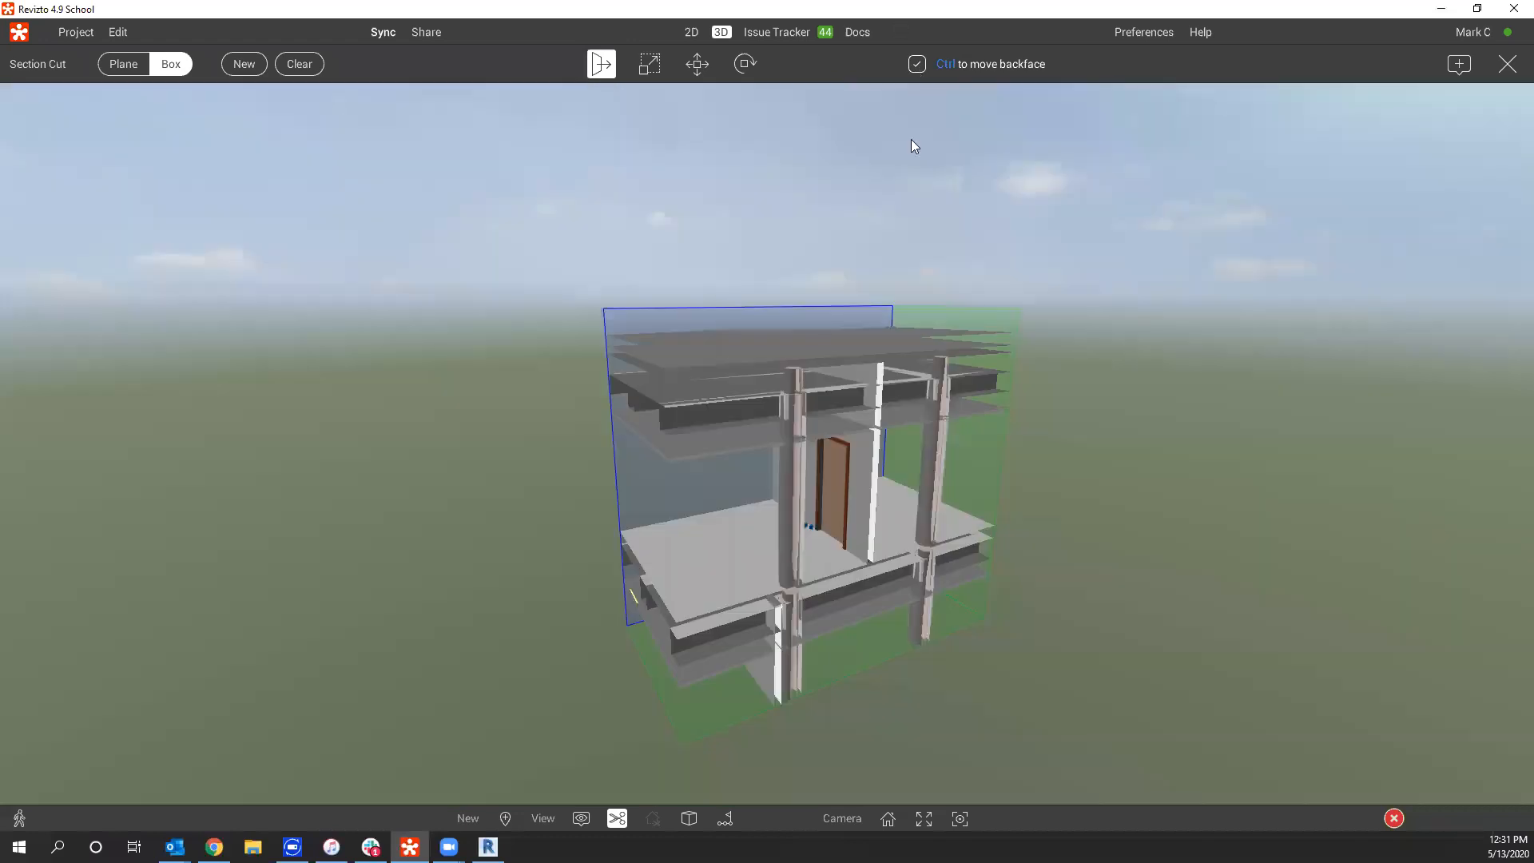
ctrl+drag(860, 421, 773, 540)
middle_drag(773, 538, 778, 594)
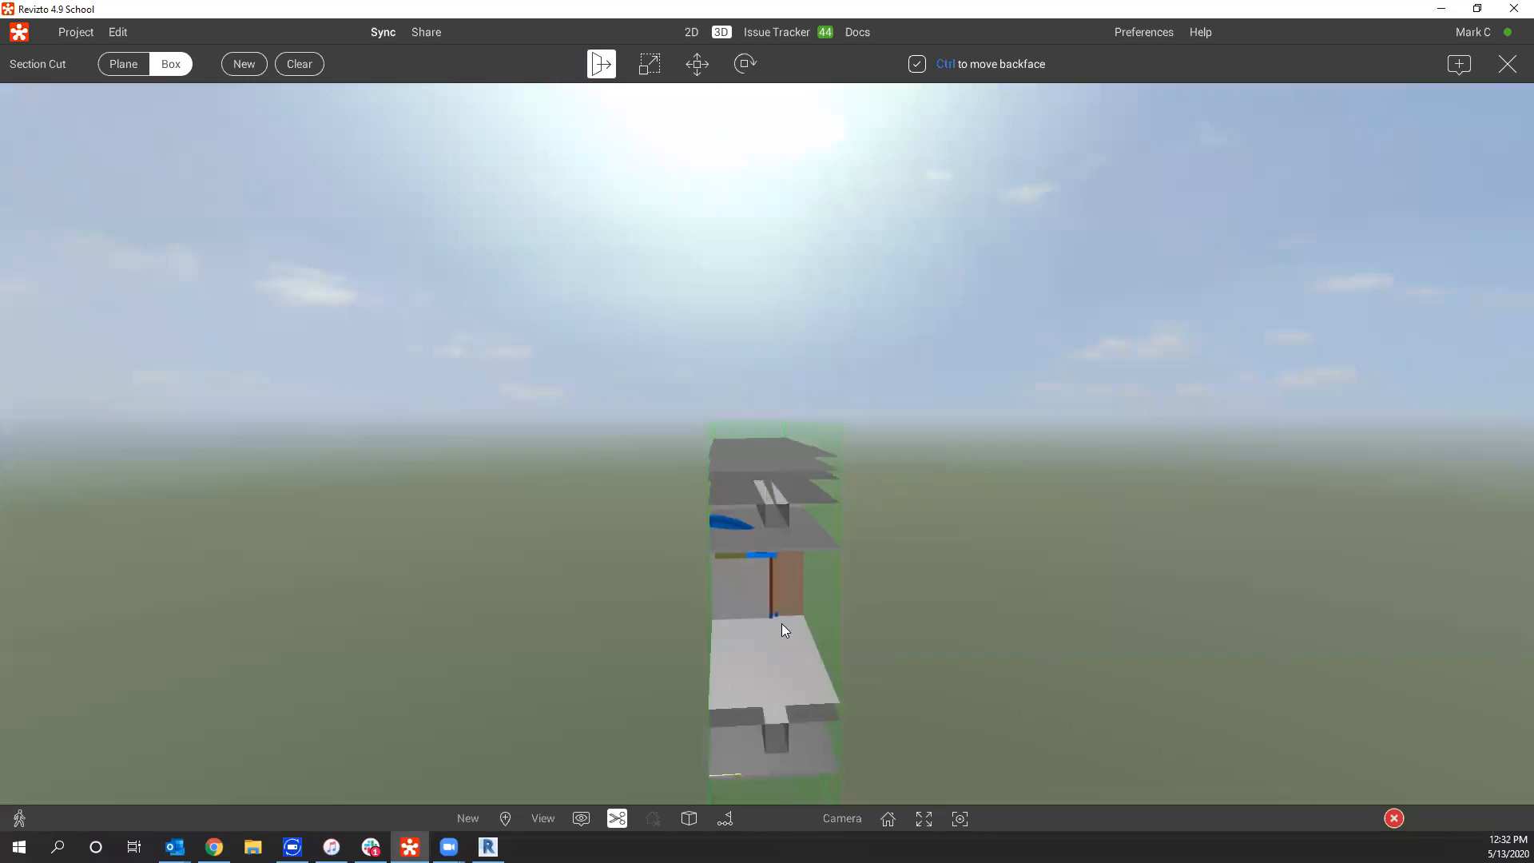
ctrl+drag(782, 623, 818, 503)
ctrl+drag(802, 605, 787, 579)
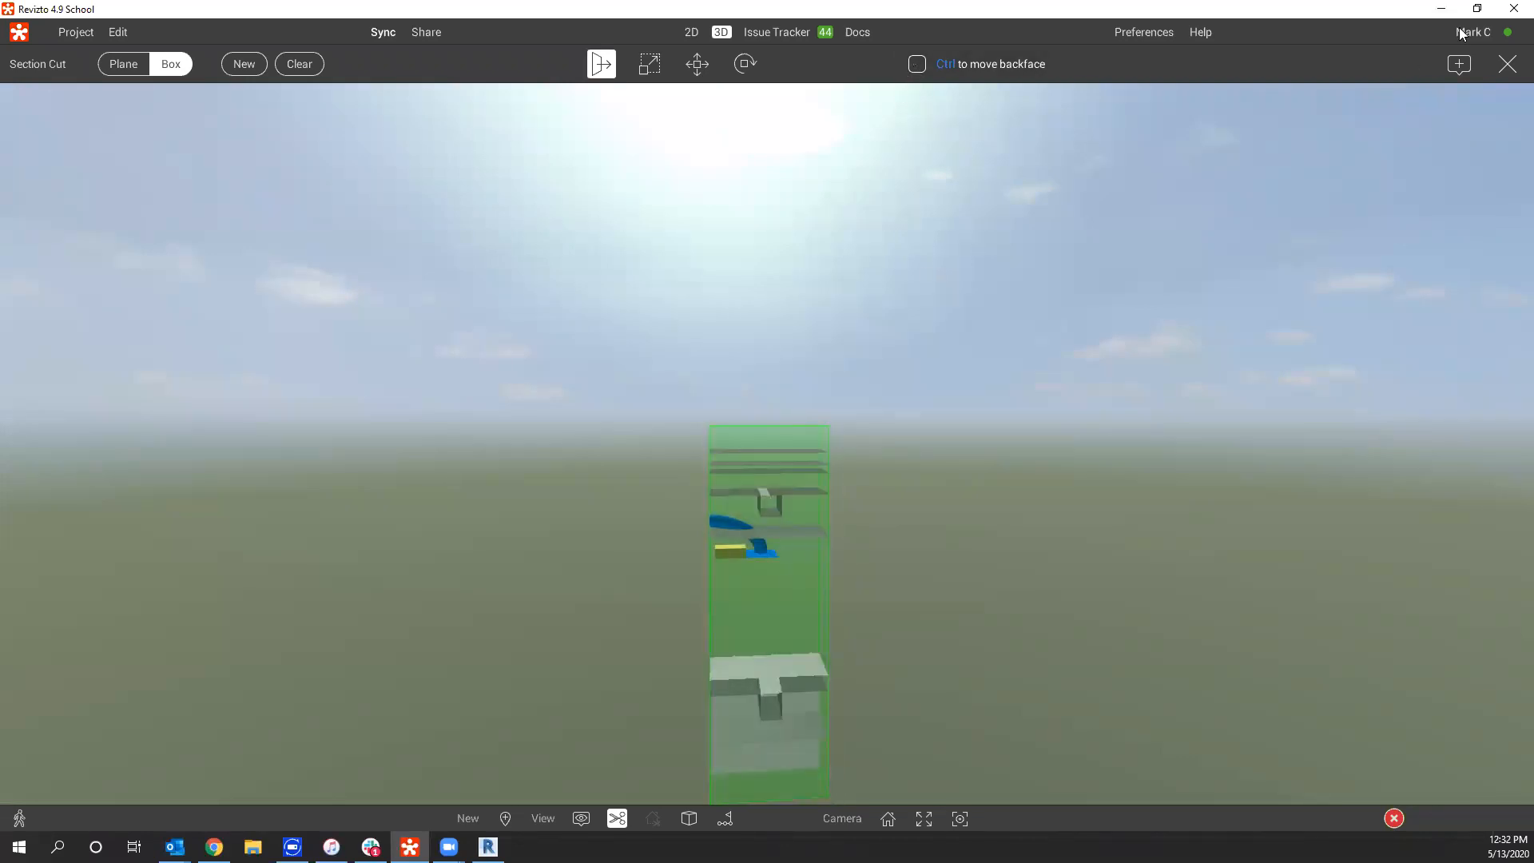
click(1508, 64)
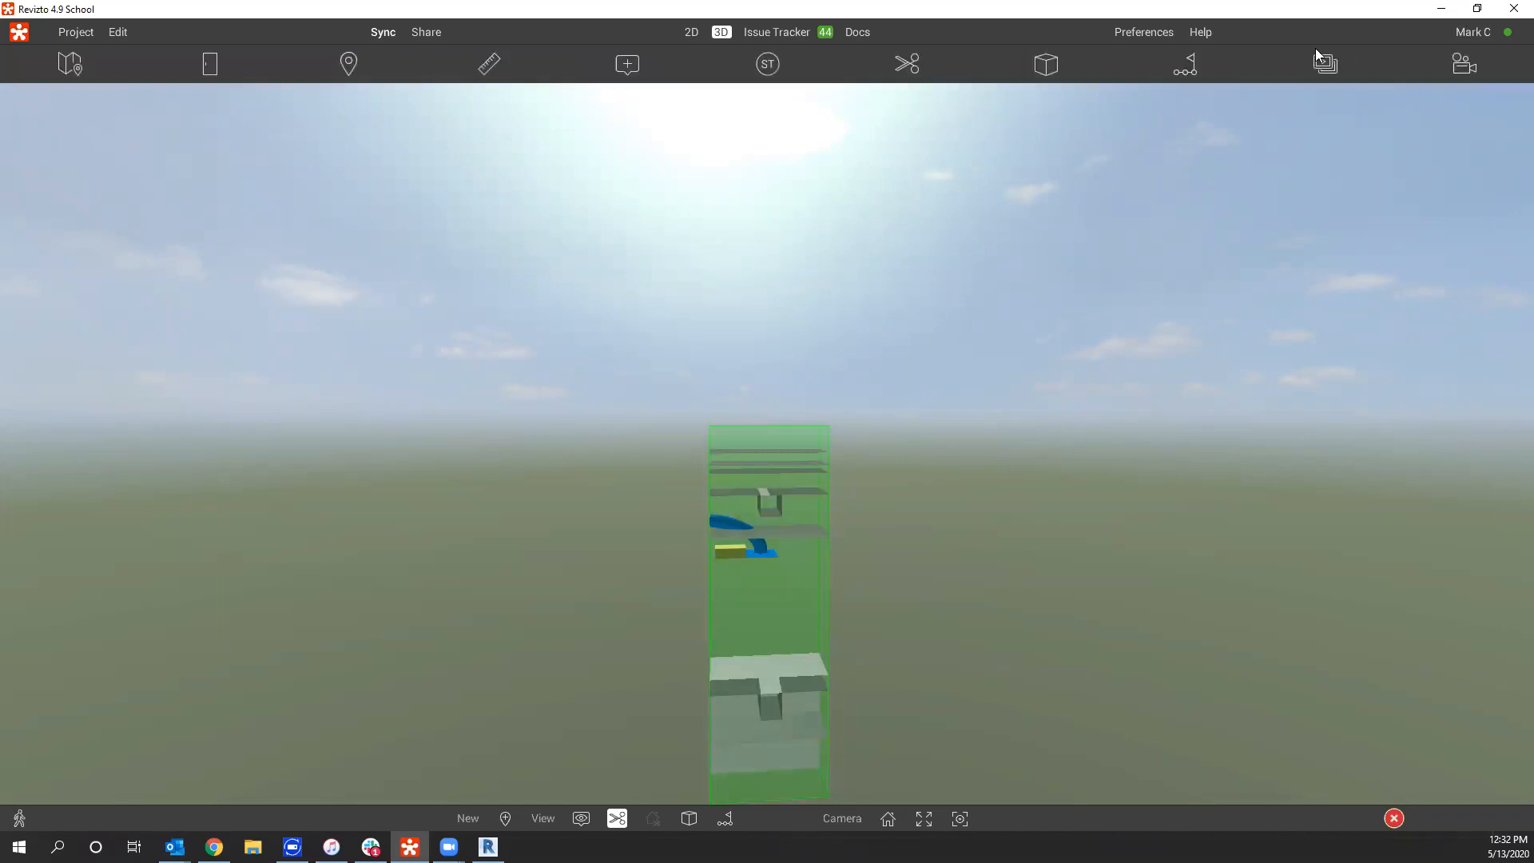
drag(991, 487, 964, 246)
scroll(965, 358, up, 2)
scroll(947, 280, up, 4)
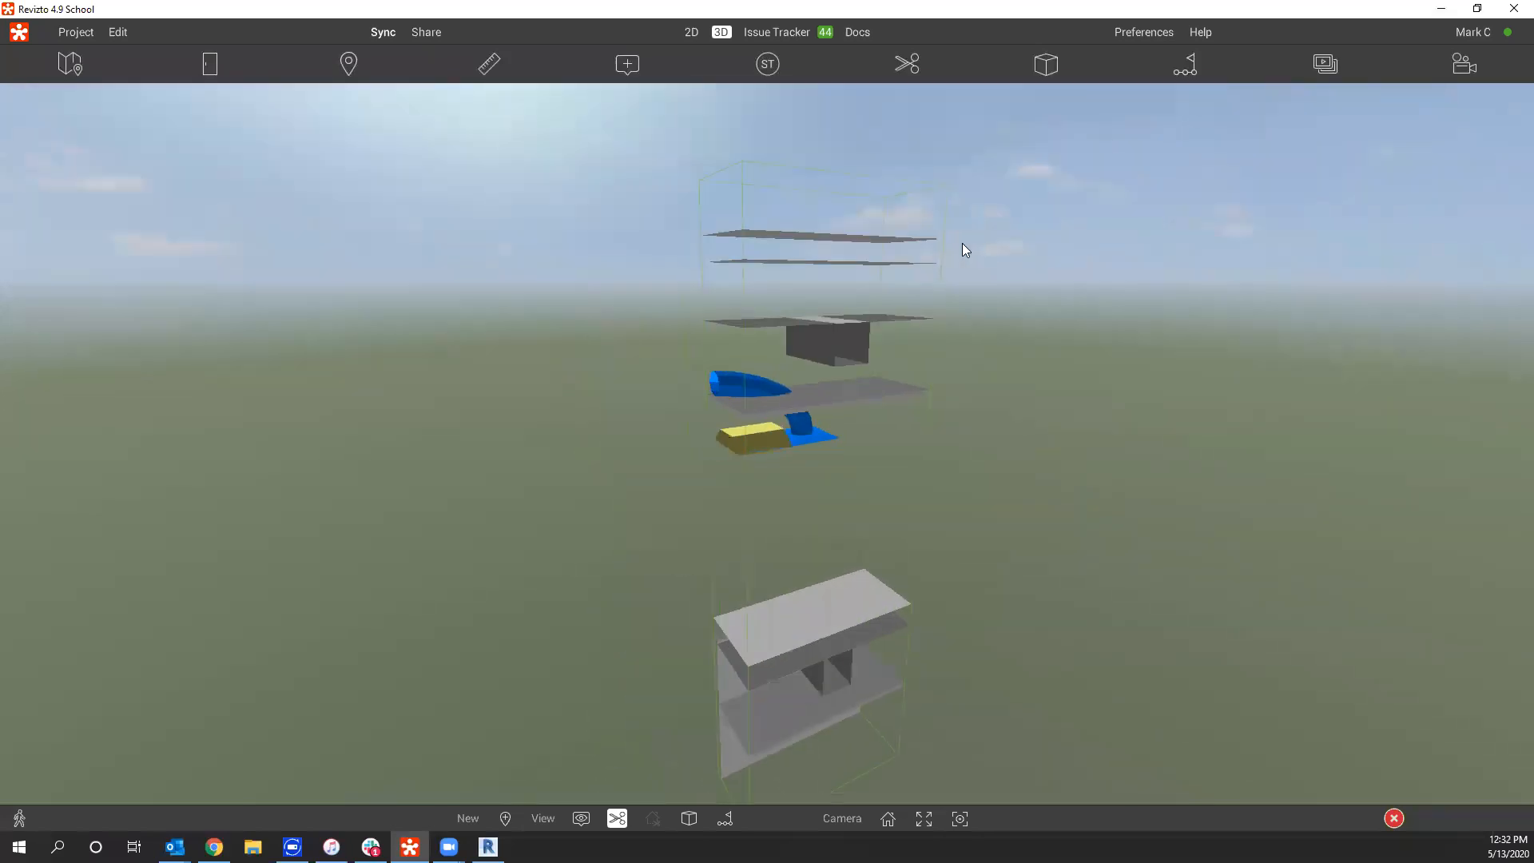
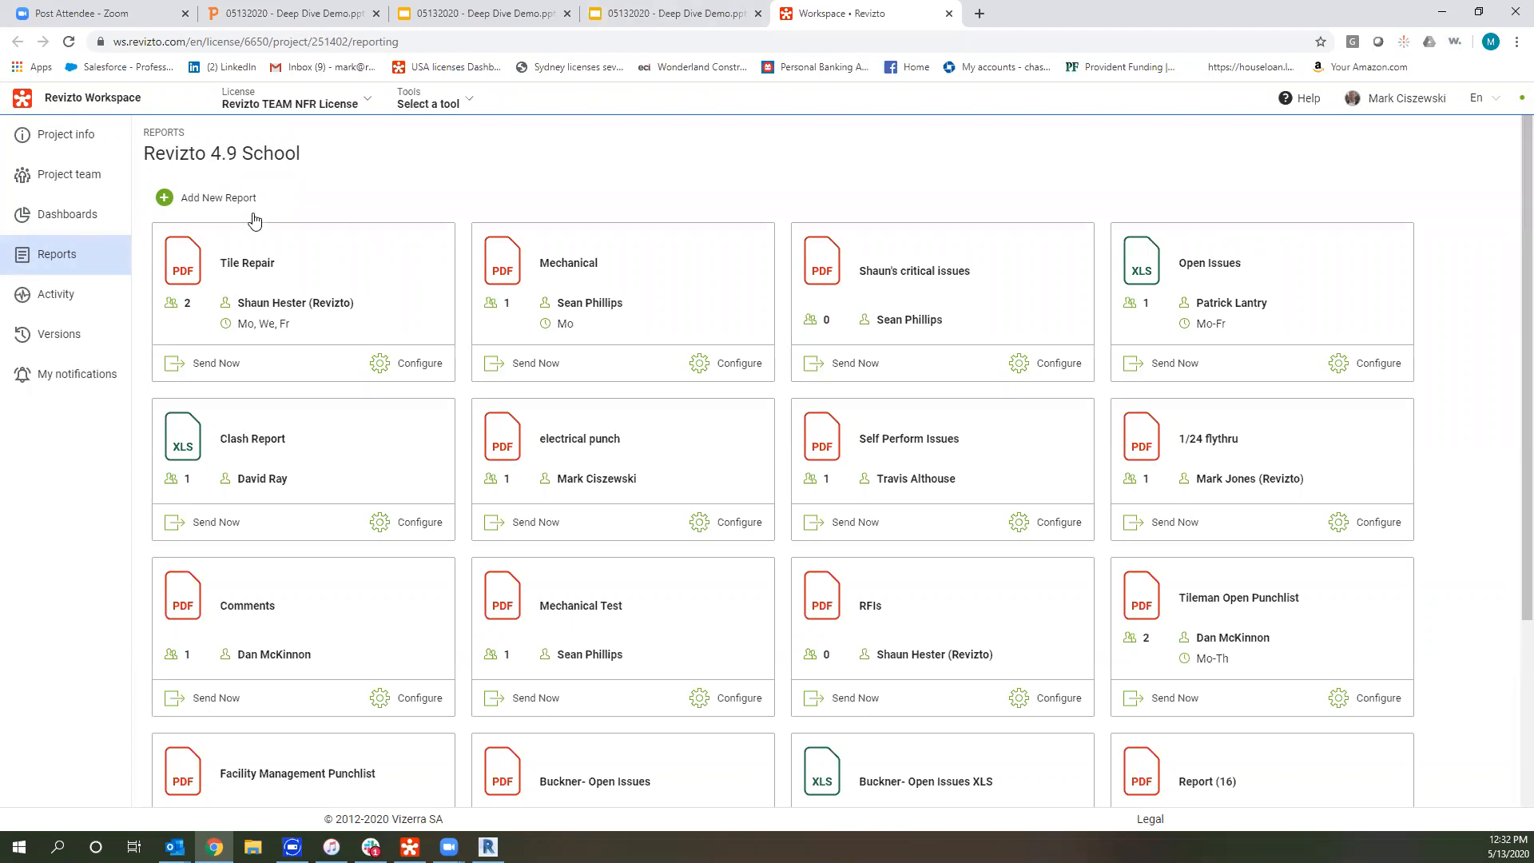
Open the project's dashboards in the browser's Revizto Workspace and review the 11/6/2019 Meeting and Accountability Chart on Webinar - Dashboard.
click(66, 228)
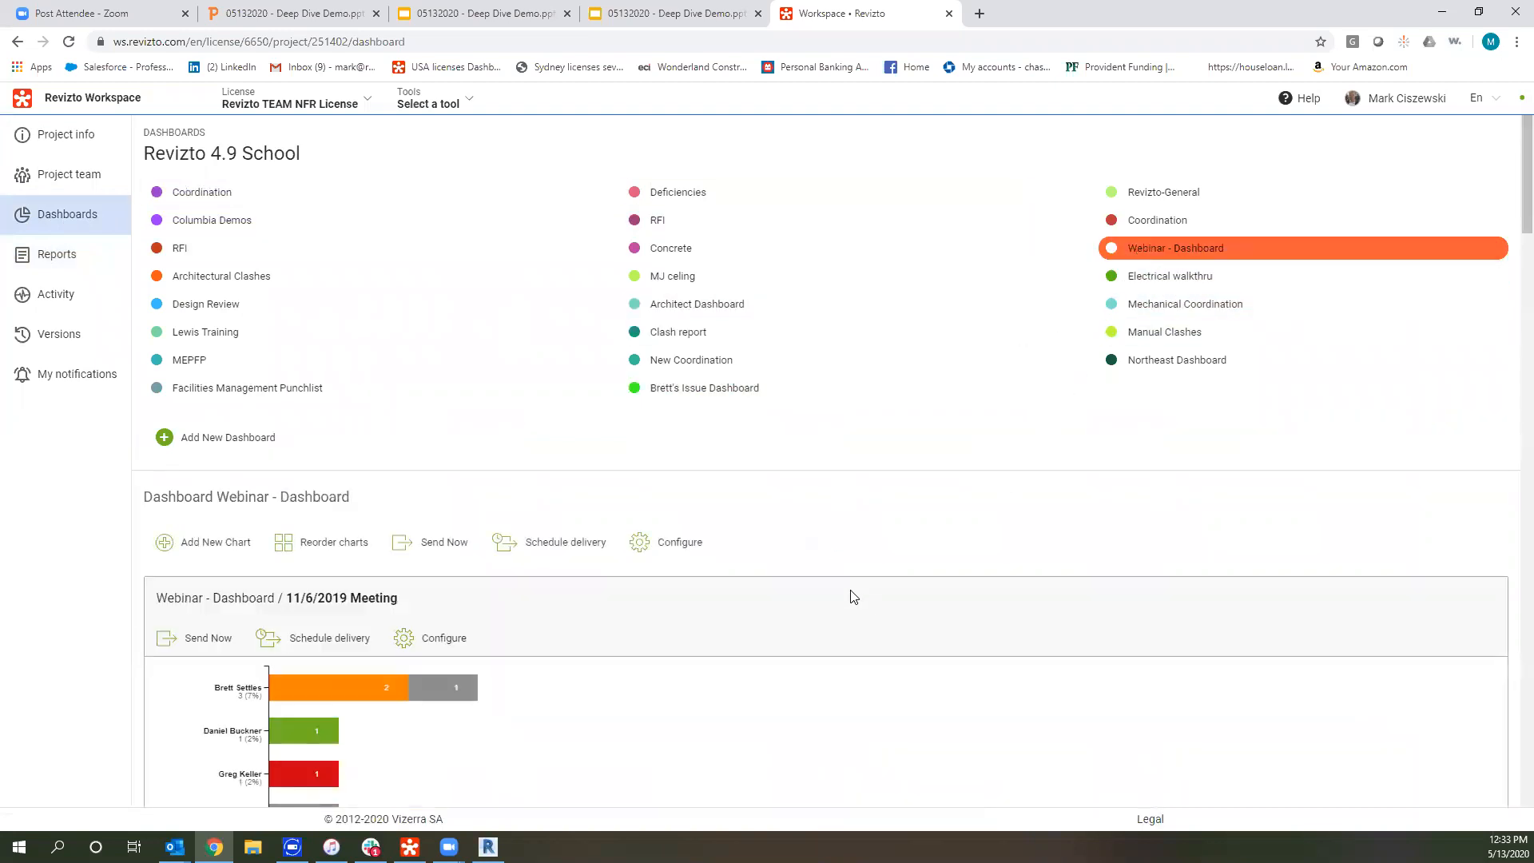
scroll(853, 589, down, 3)
scroll(861, 597, down, 20)
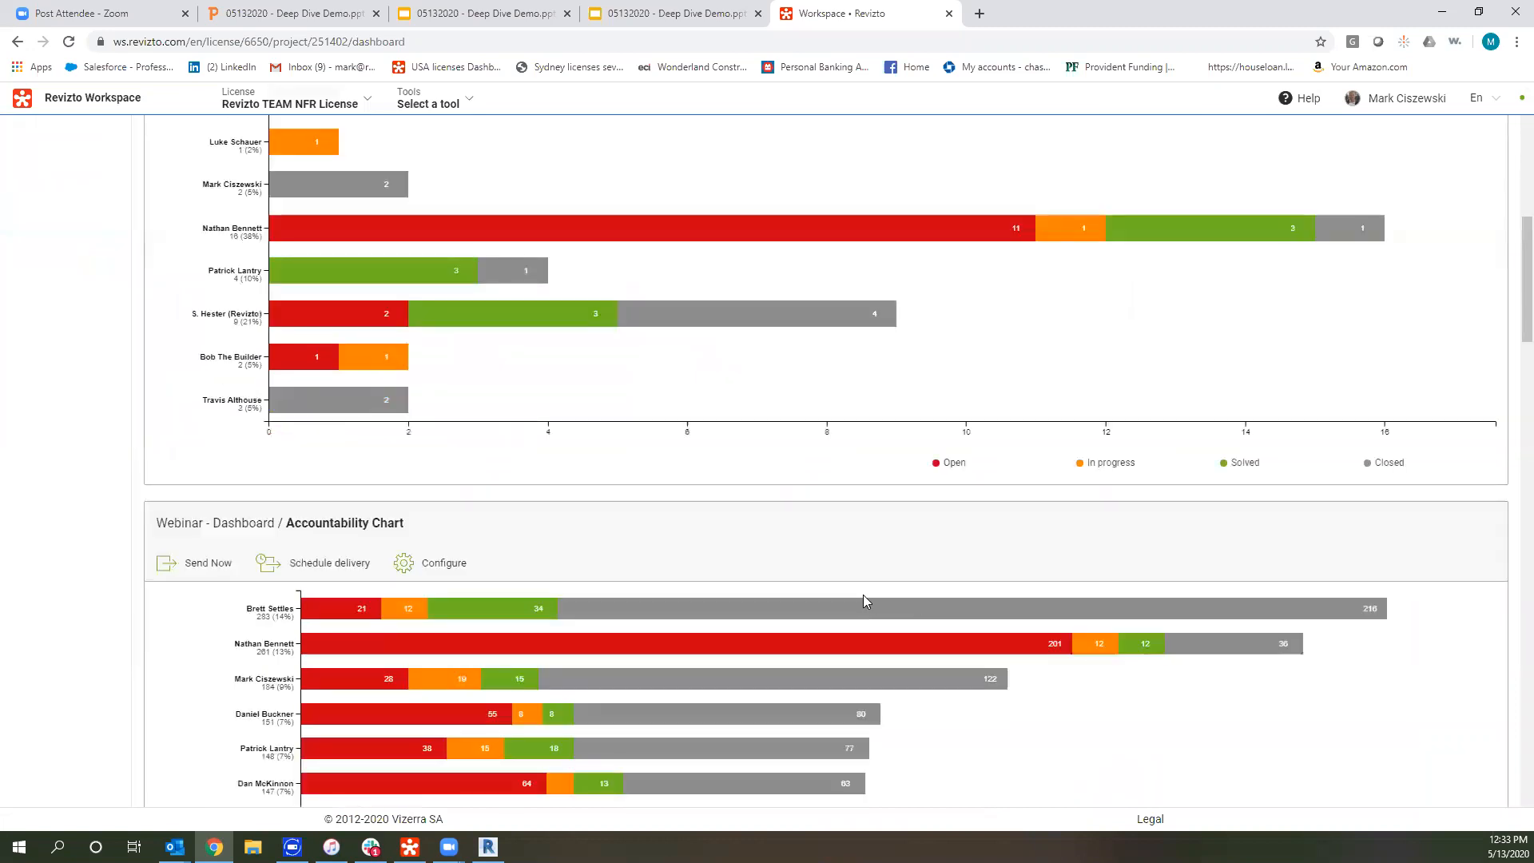
scroll(886, 593, up, 20)
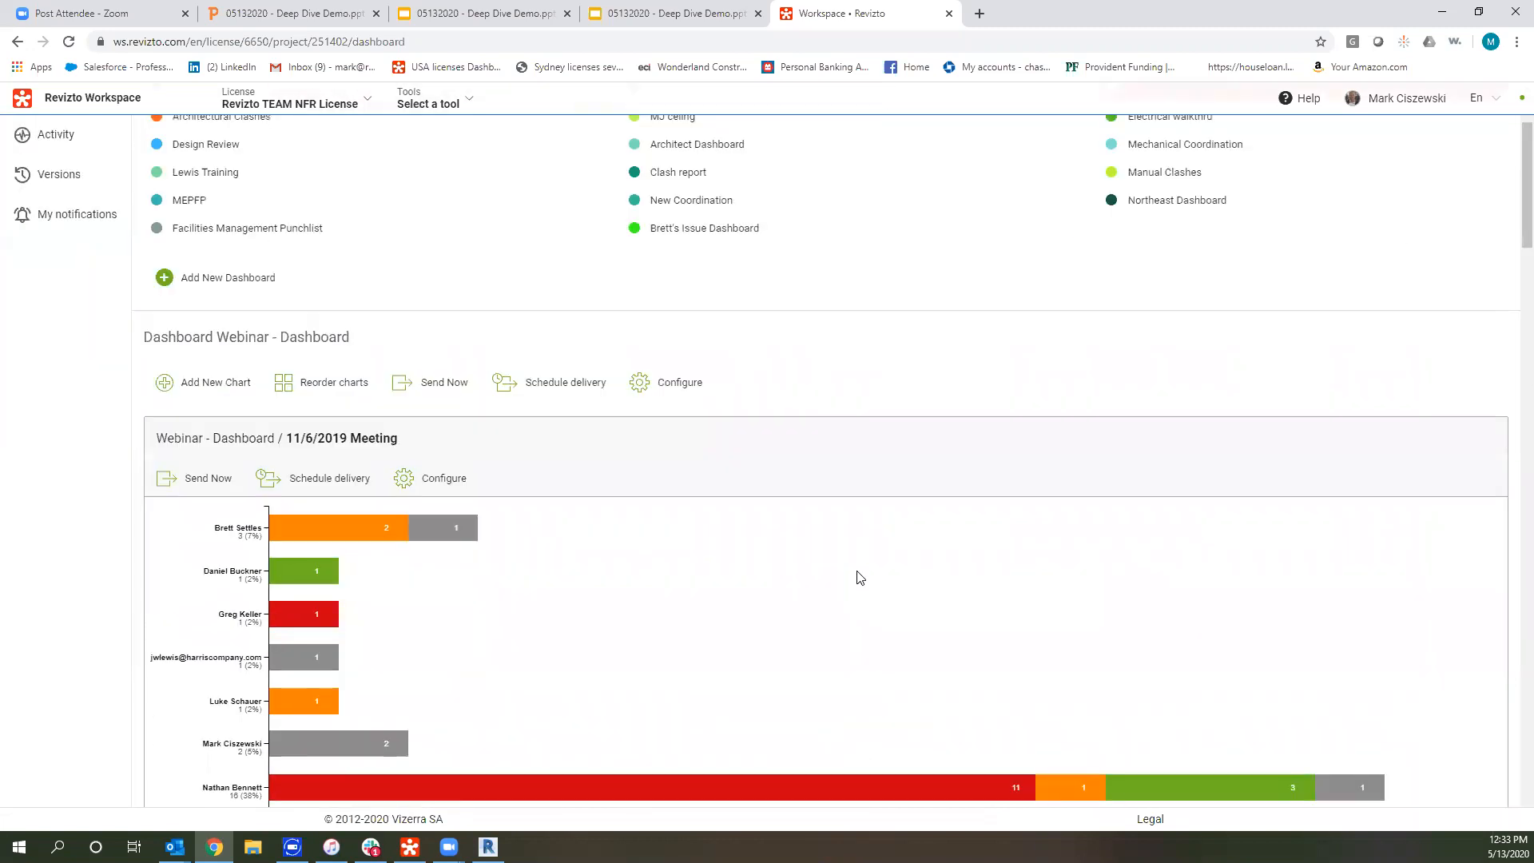
scroll(856, 577, up, 2)
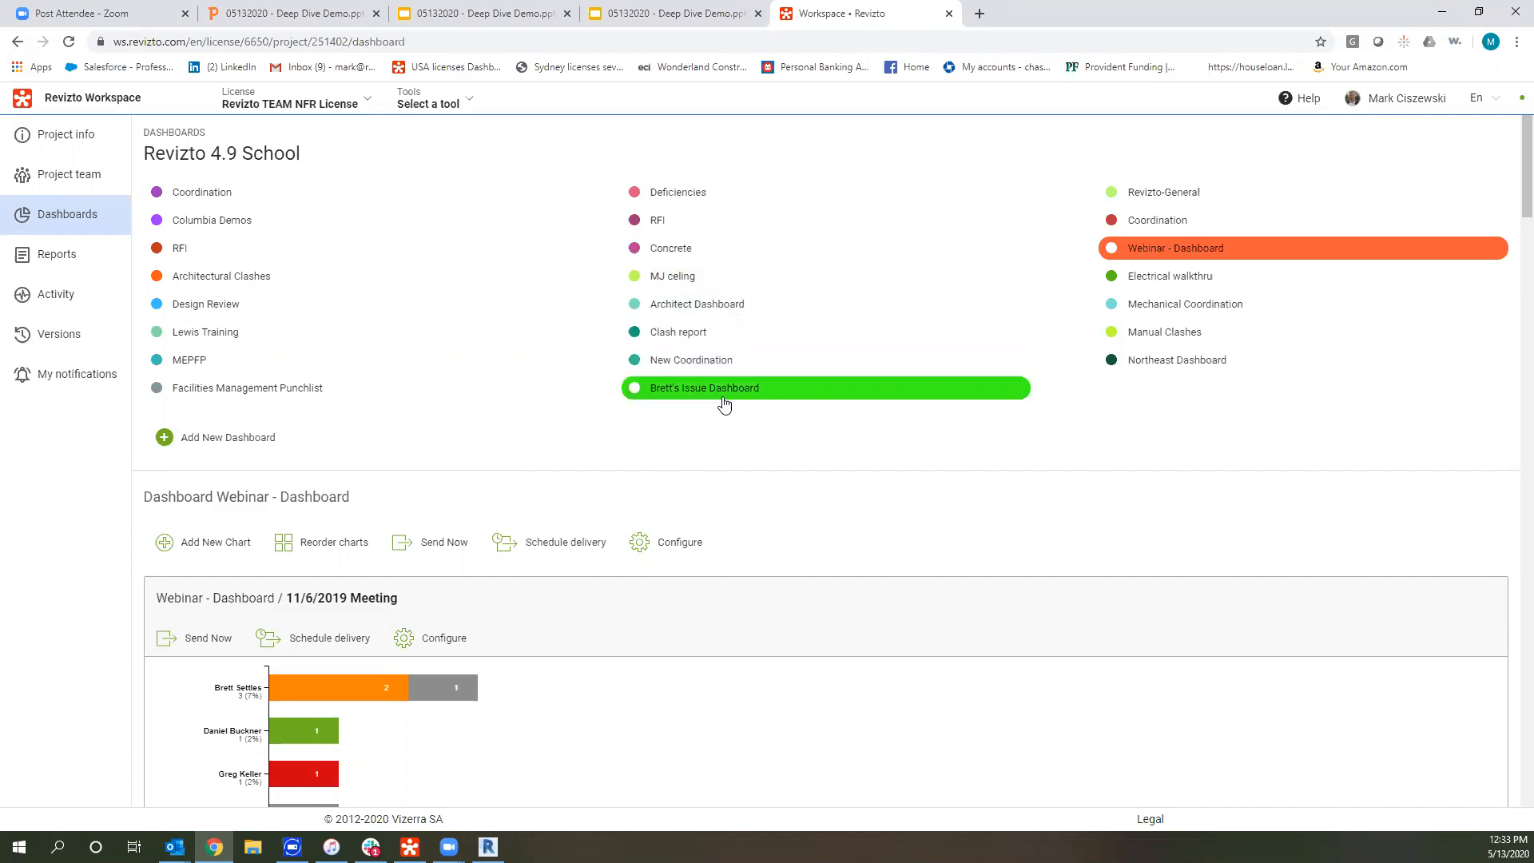
Open the personal issue dashboard listed below New Coordination and review its Project Health and Trade Line Graph charts.
click(672, 394)
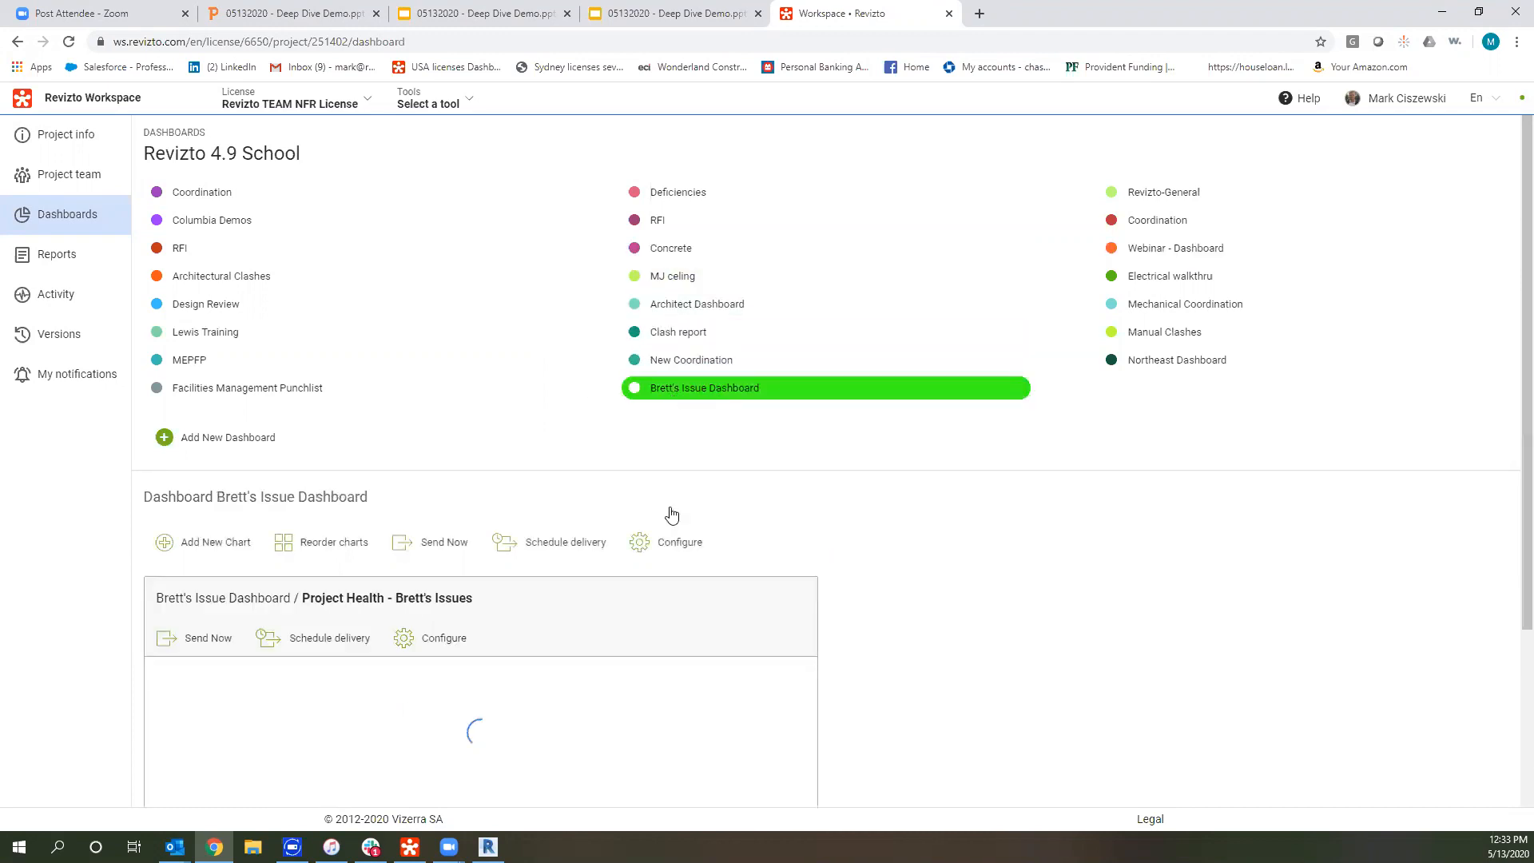
scroll(695, 515, down, 1)
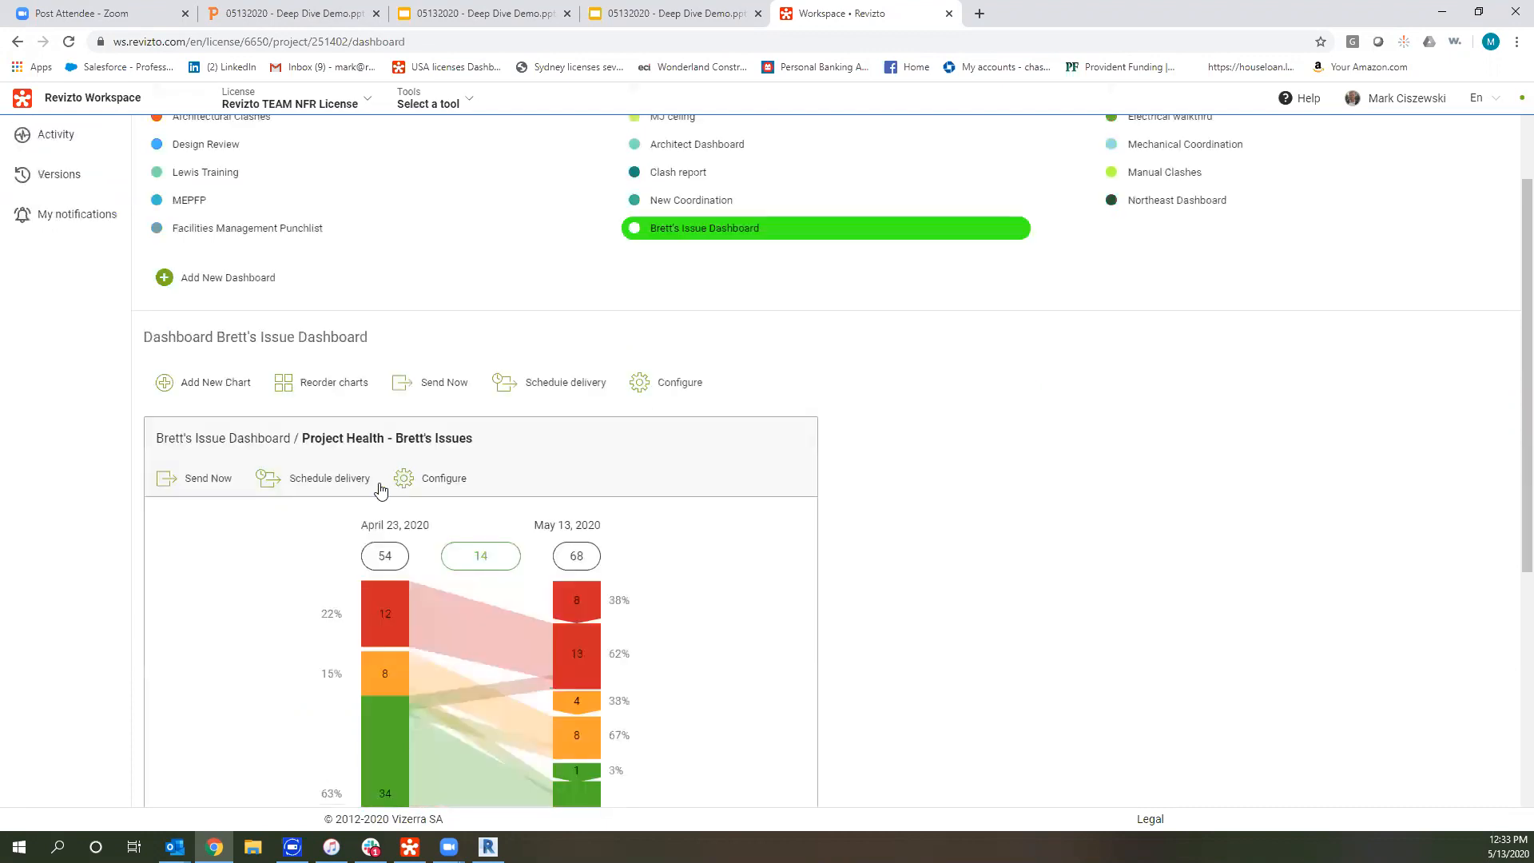
scroll(392, 512, down, 4)
scroll(405, 571, down, 3)
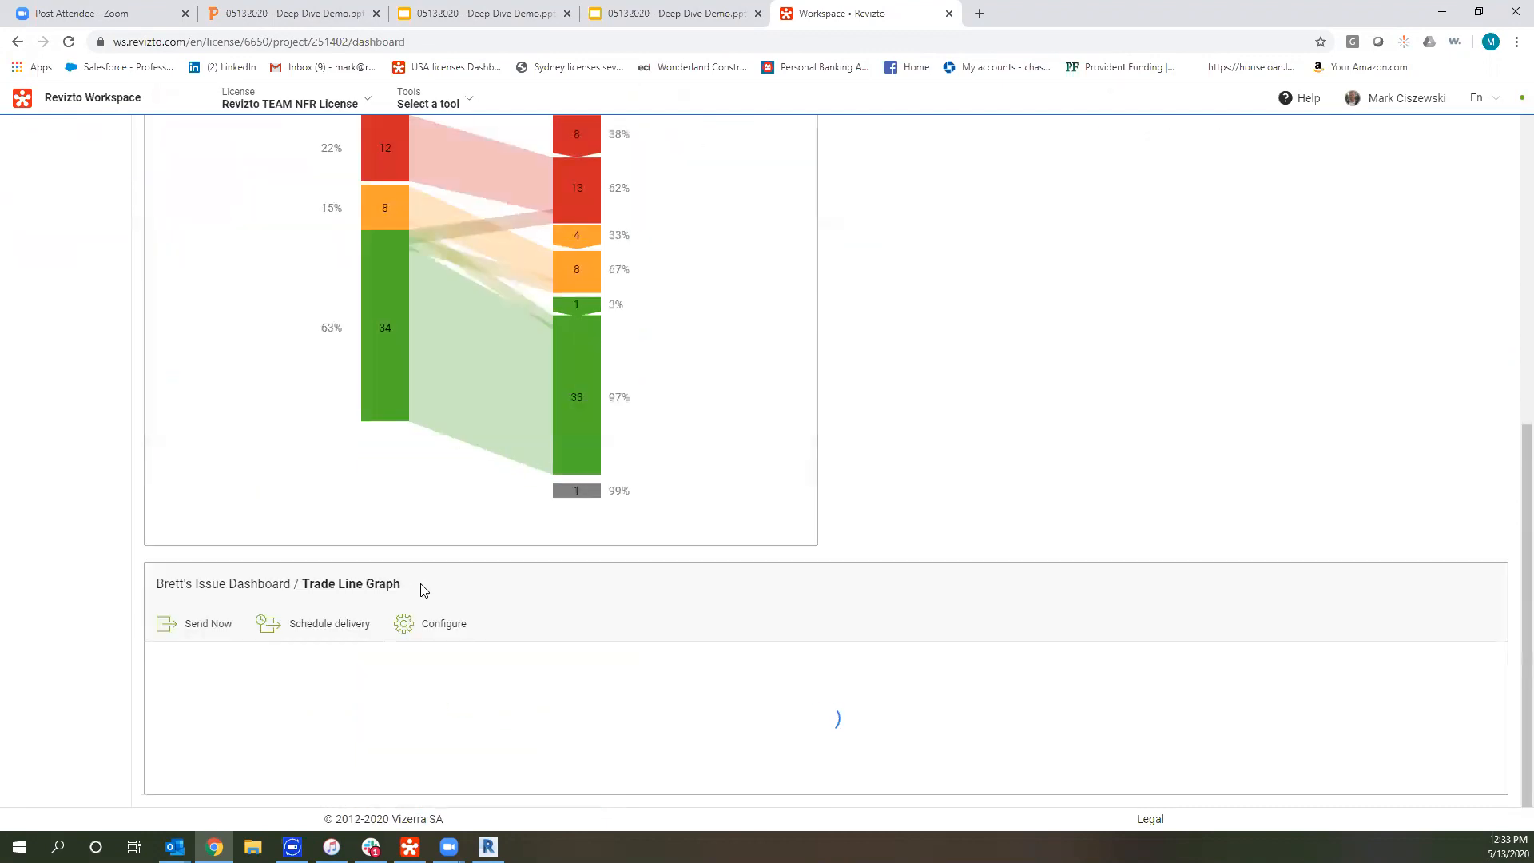
scroll(408, 591, up, 6)
scroll(407, 609, down, 5)
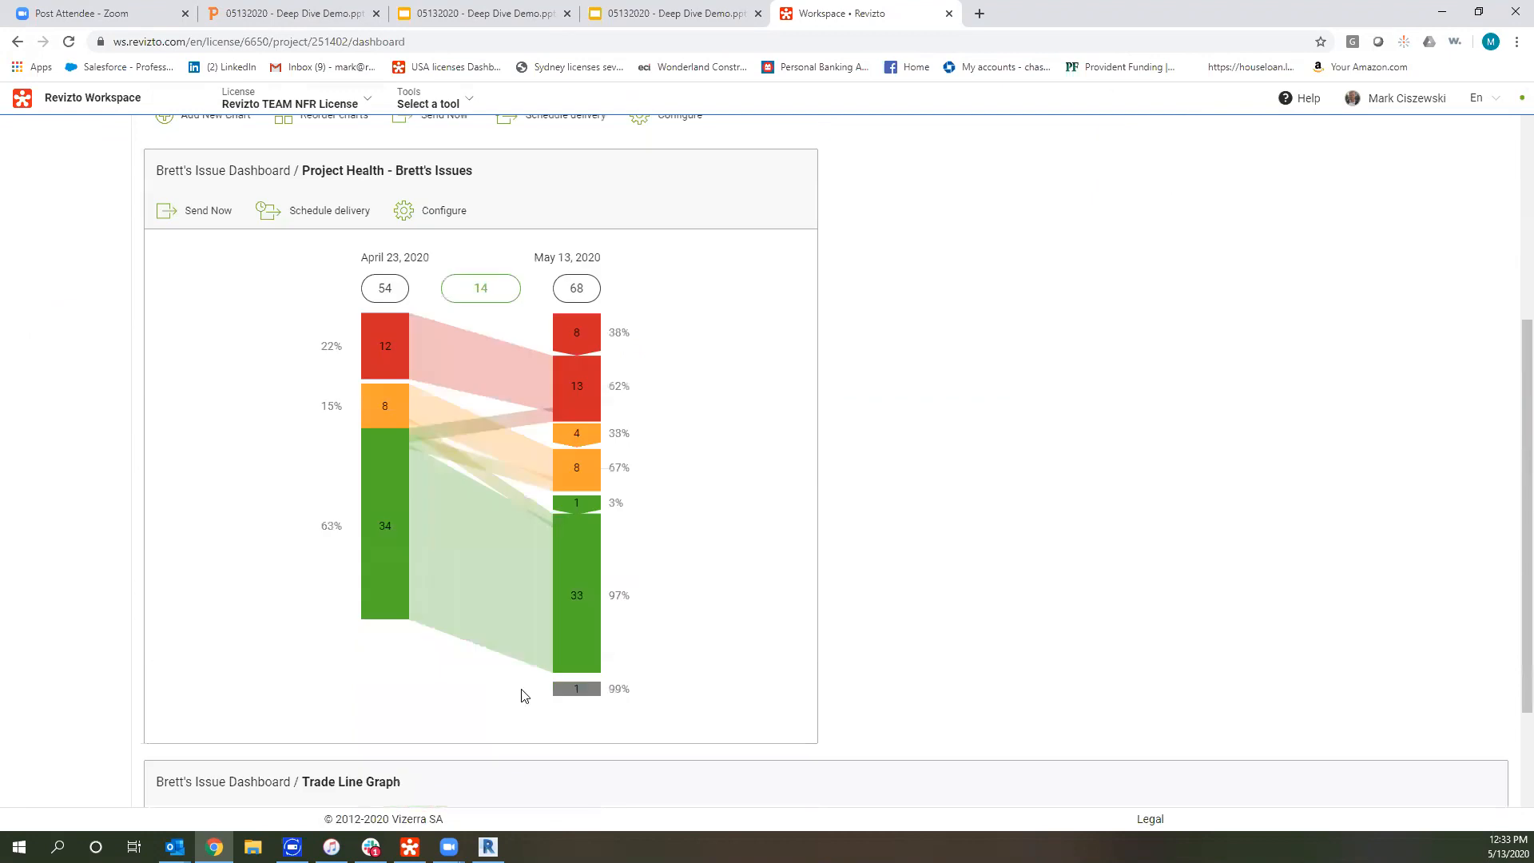
scroll(479, 640, up, 2)
scroll(229, 353, up, 2)
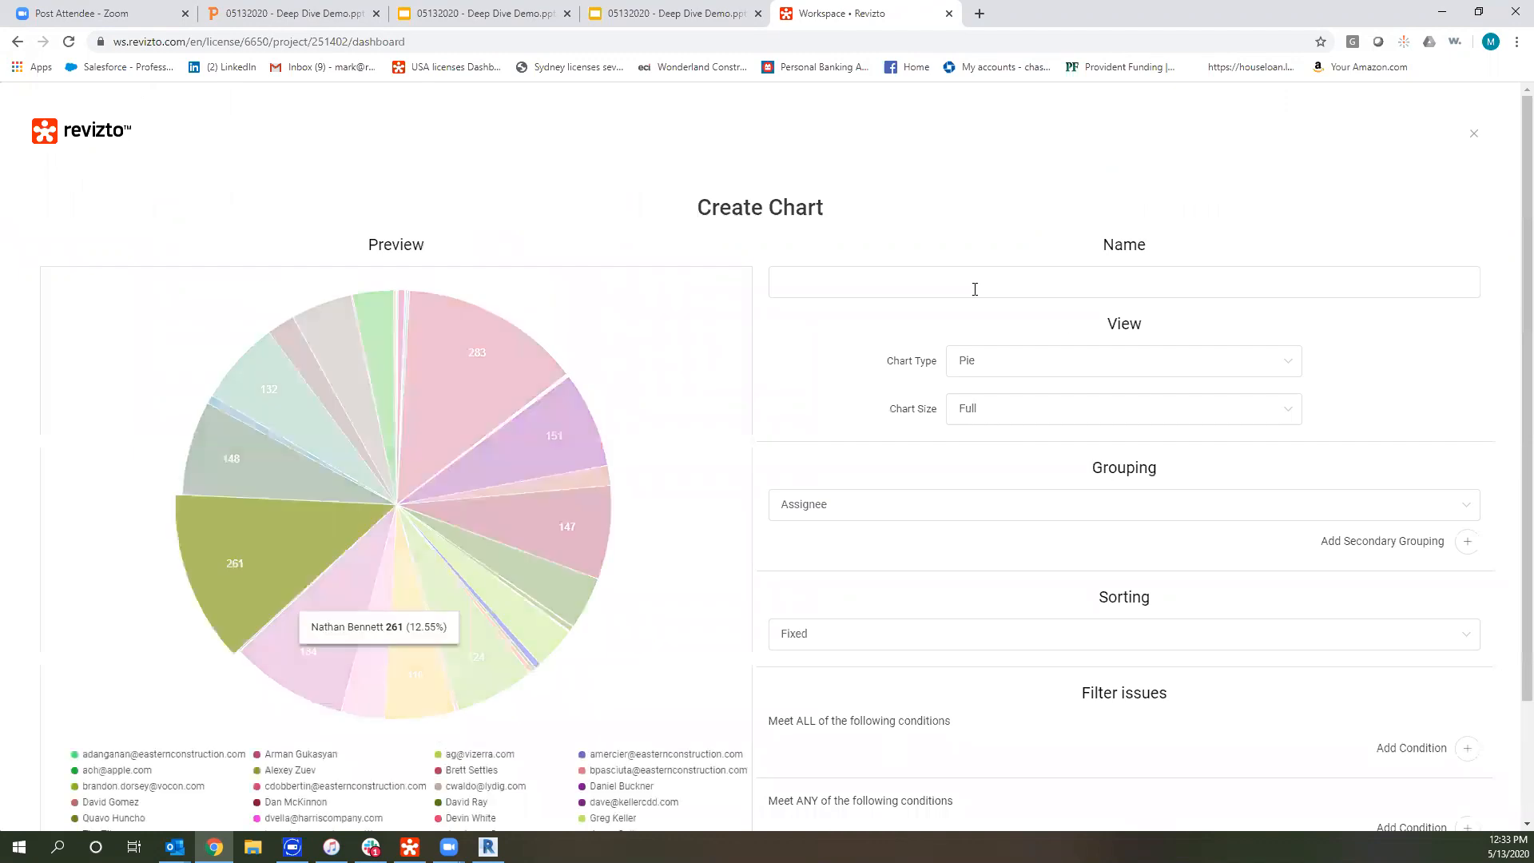
Name the new pie chart "webinar May test" and group it by Stamp Abbreviation.
click(974, 289)
text(webinar May test)
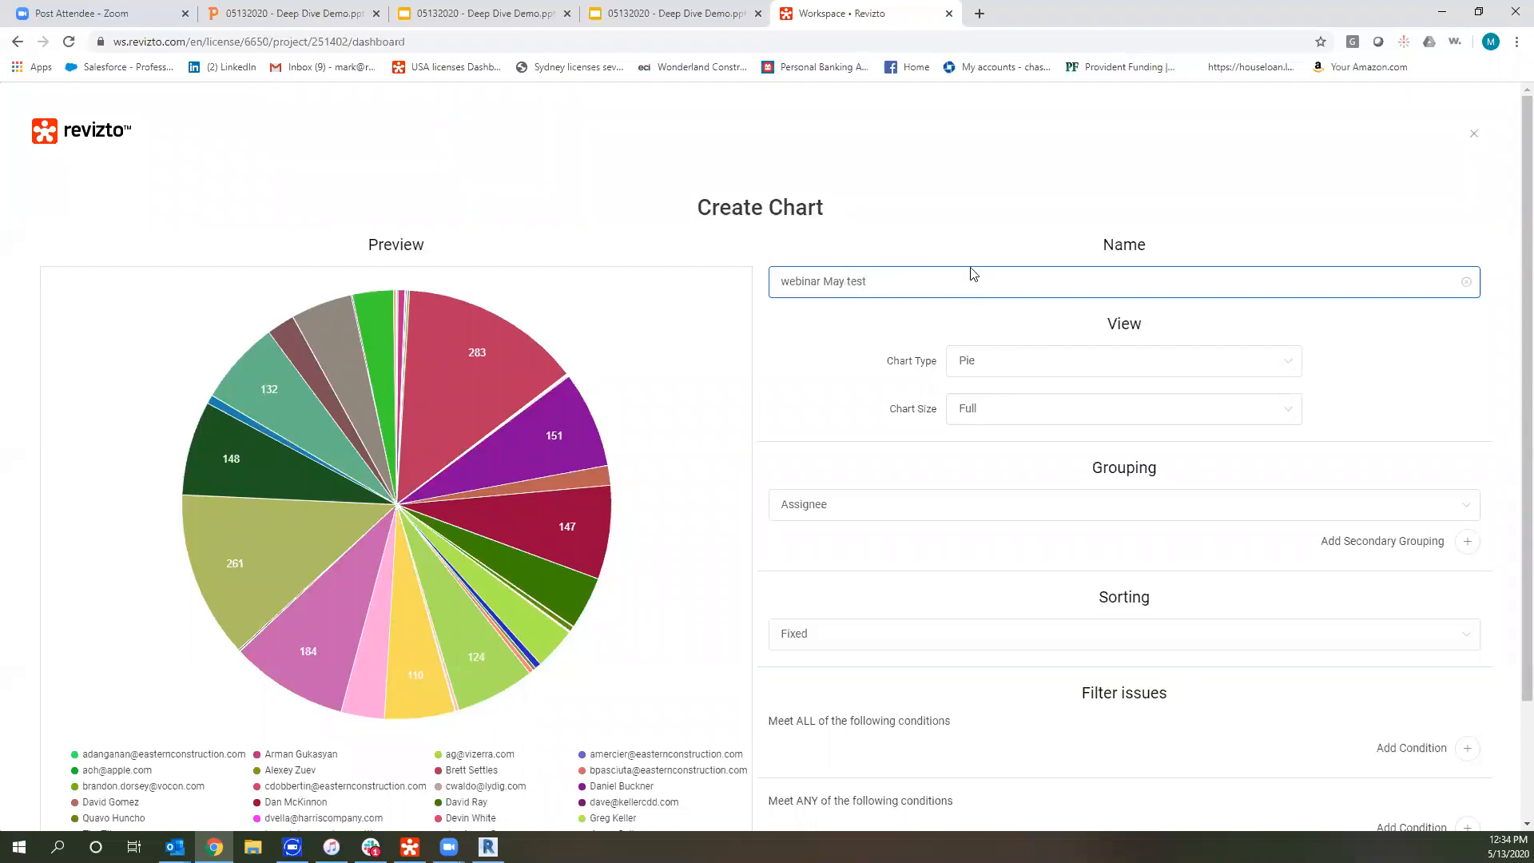
click(987, 510)
double_click(988, 510)
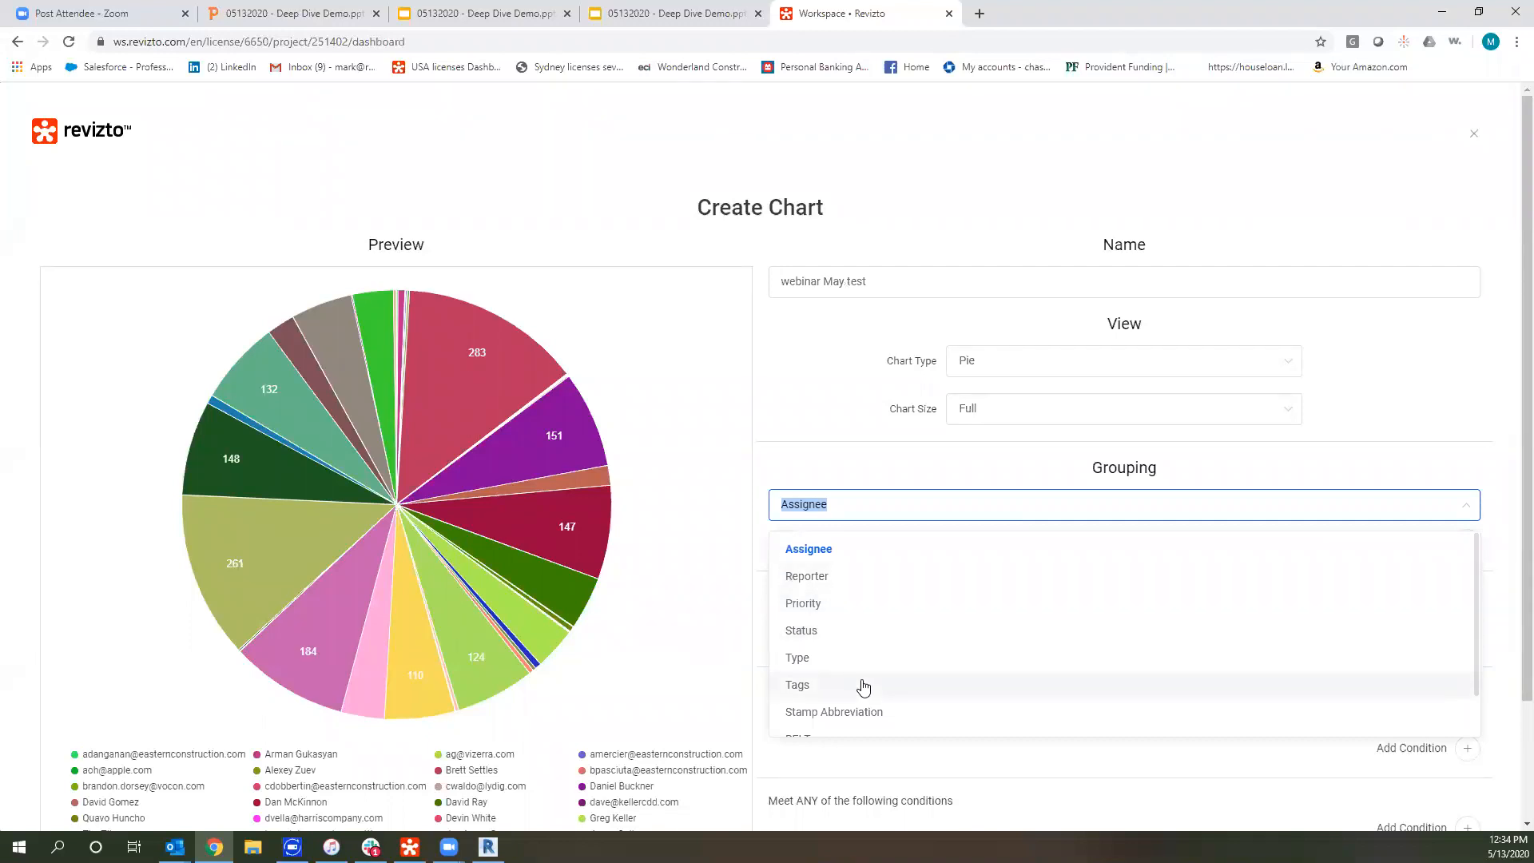
scroll(862, 693, down, 1)
click(857, 664)
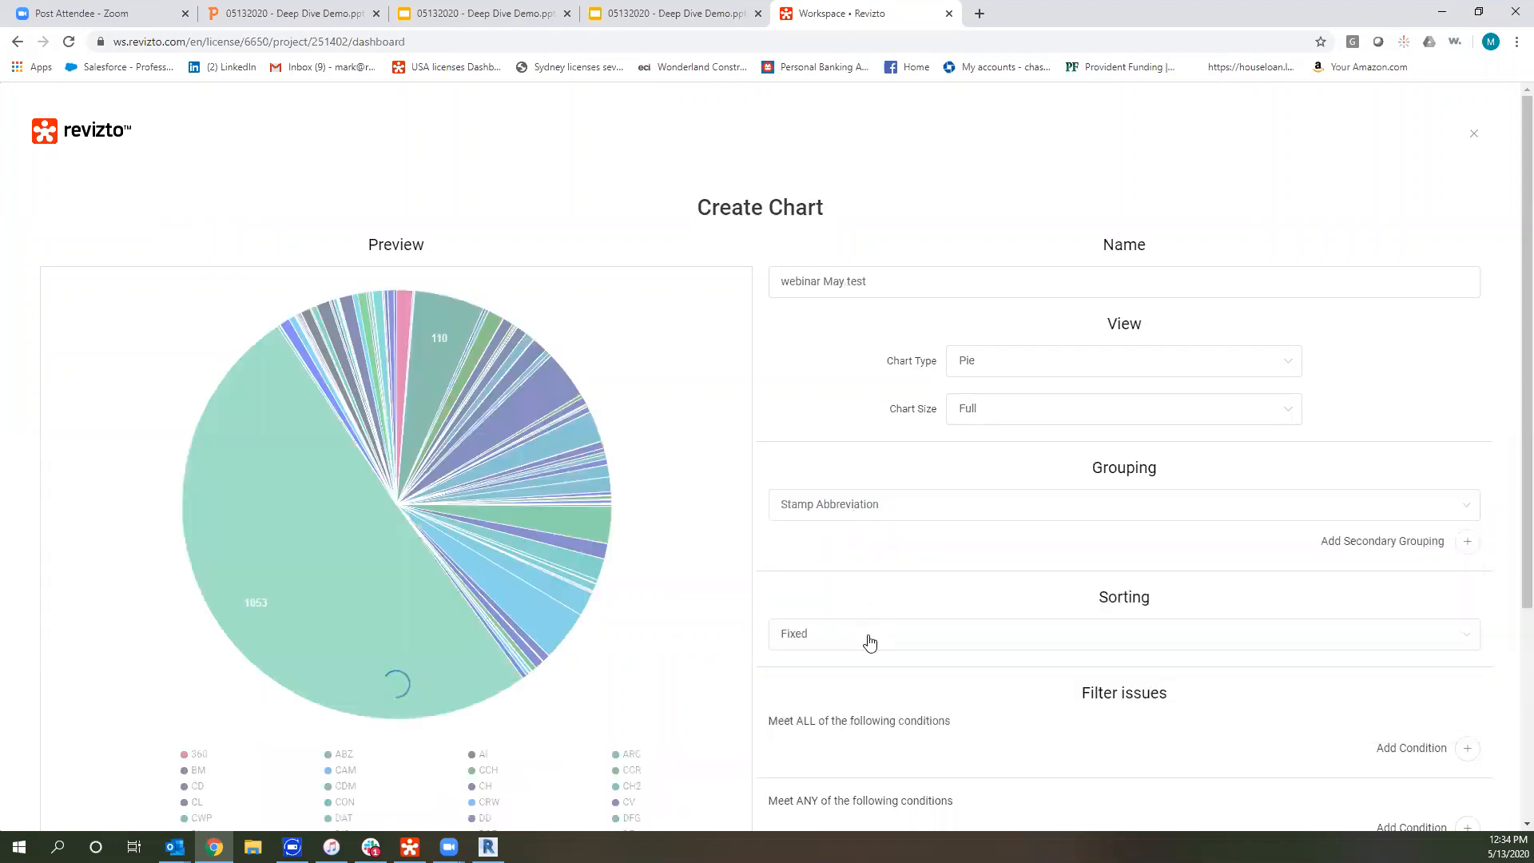
Check the chart's sorting options and set its grouping to Assignee.
click(984, 648)
click(989, 629)
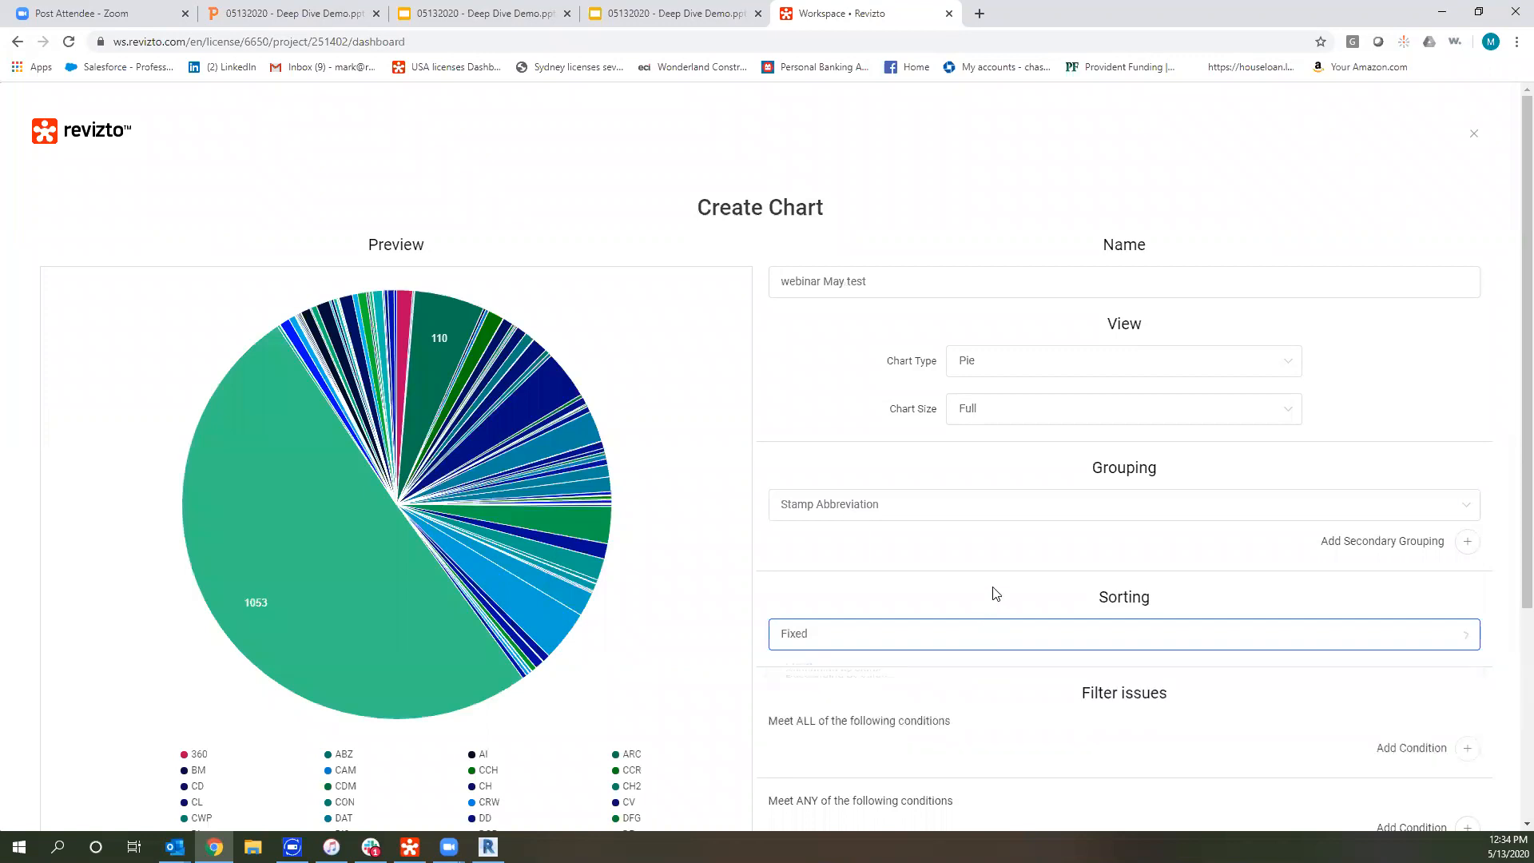
scroll(1427, 489, down, 2)
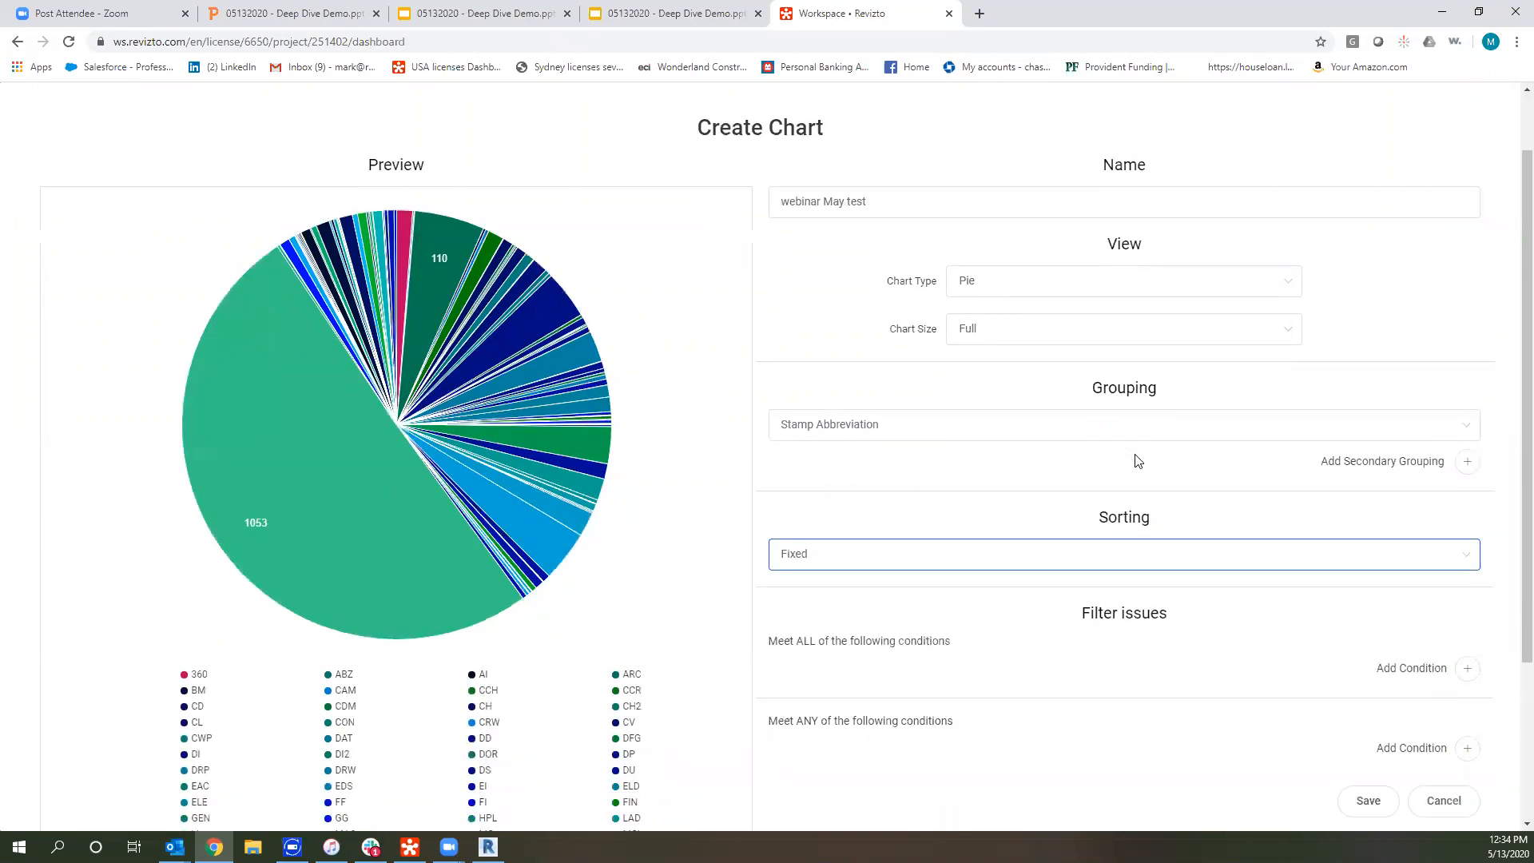
click(933, 436)
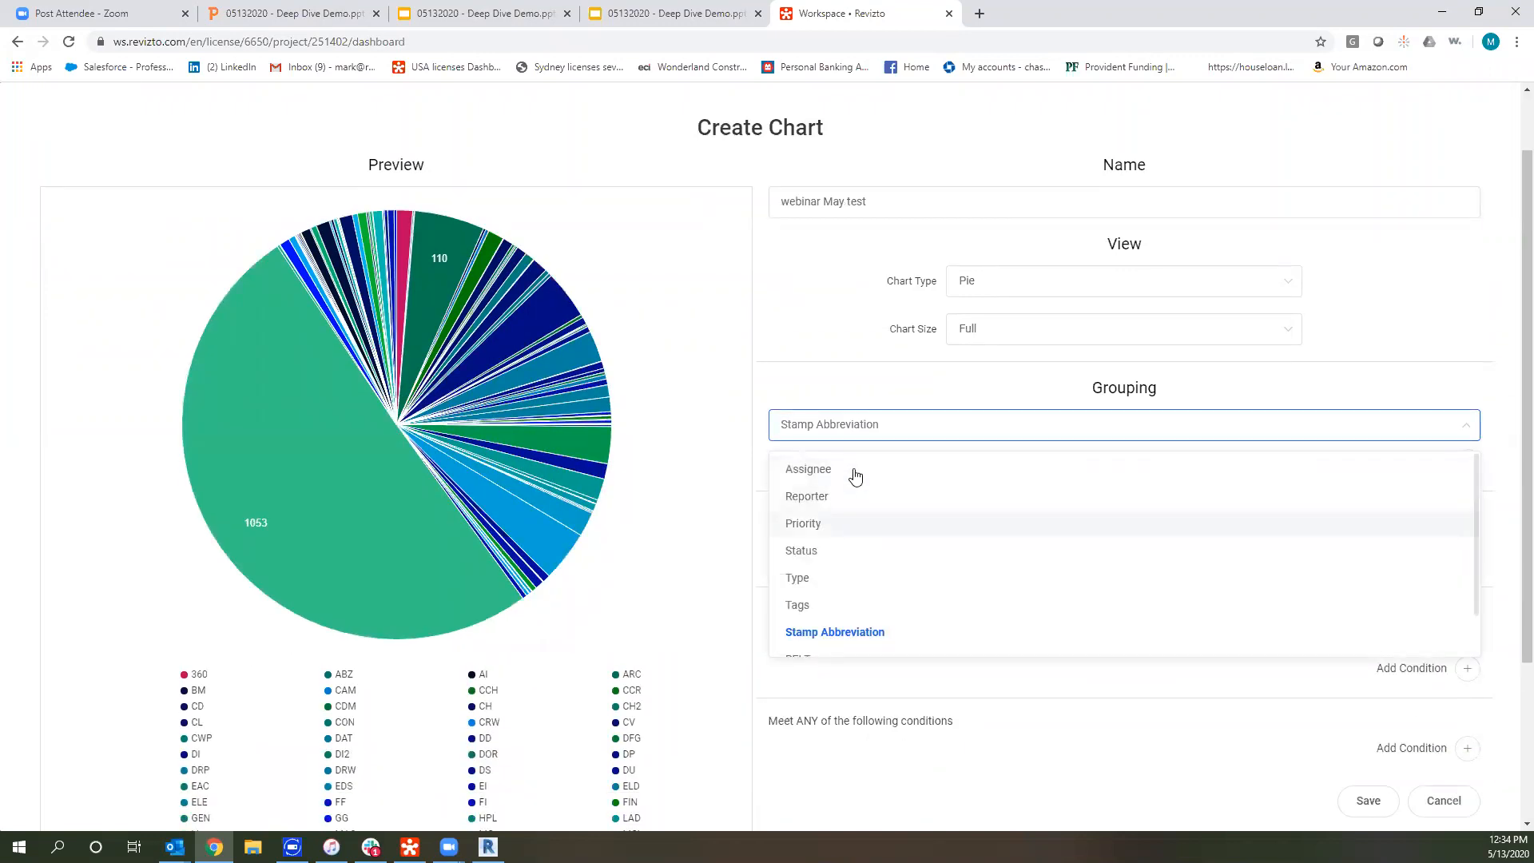
click(853, 473)
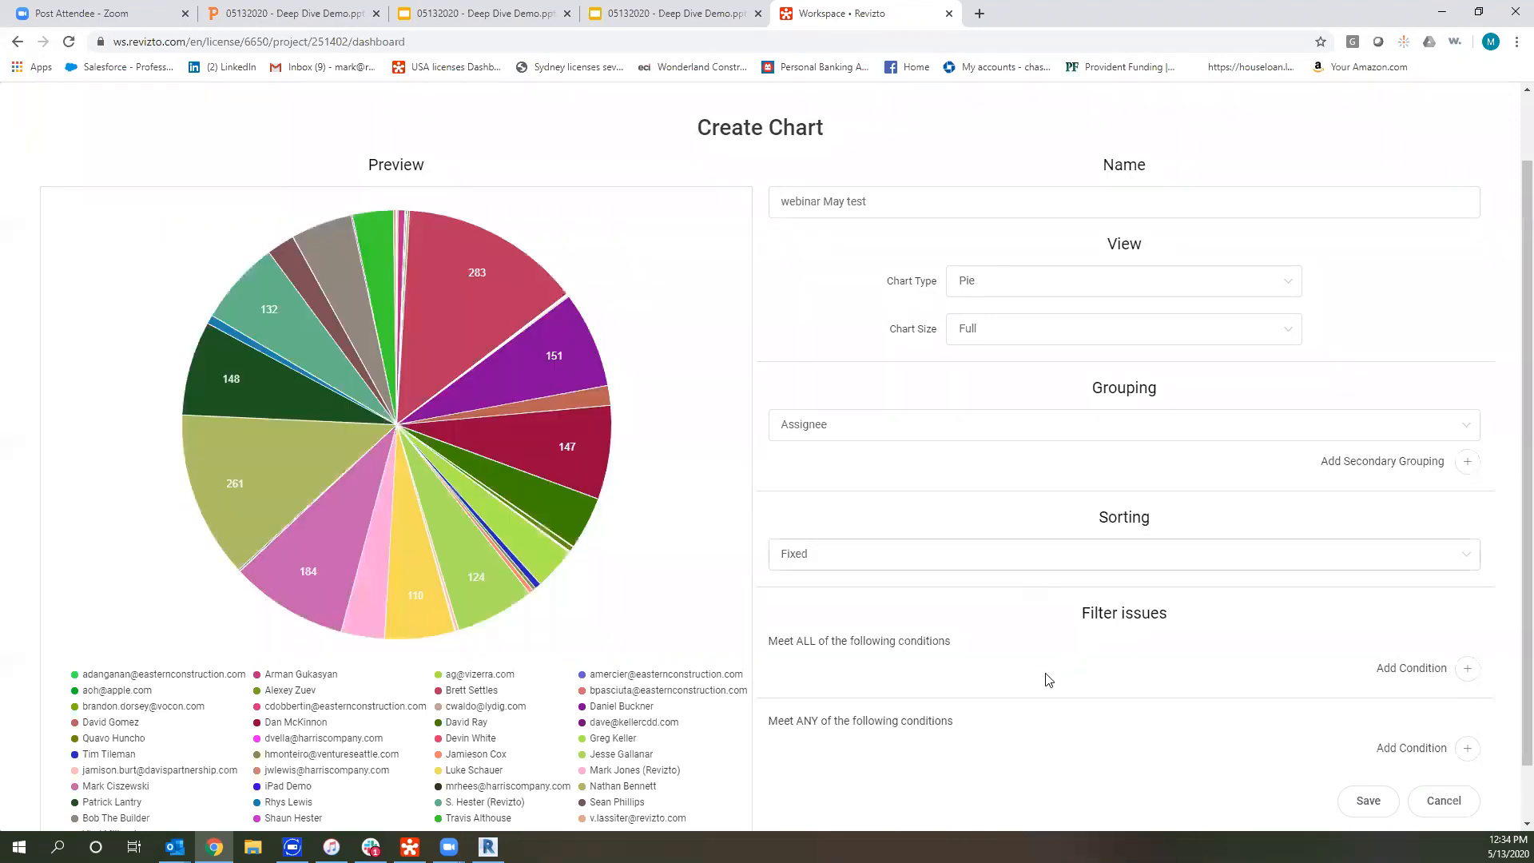
Add a filter condition that all issues must meet, with Tags set to include any of Boston.
scroll(1103, 705, down, 1)
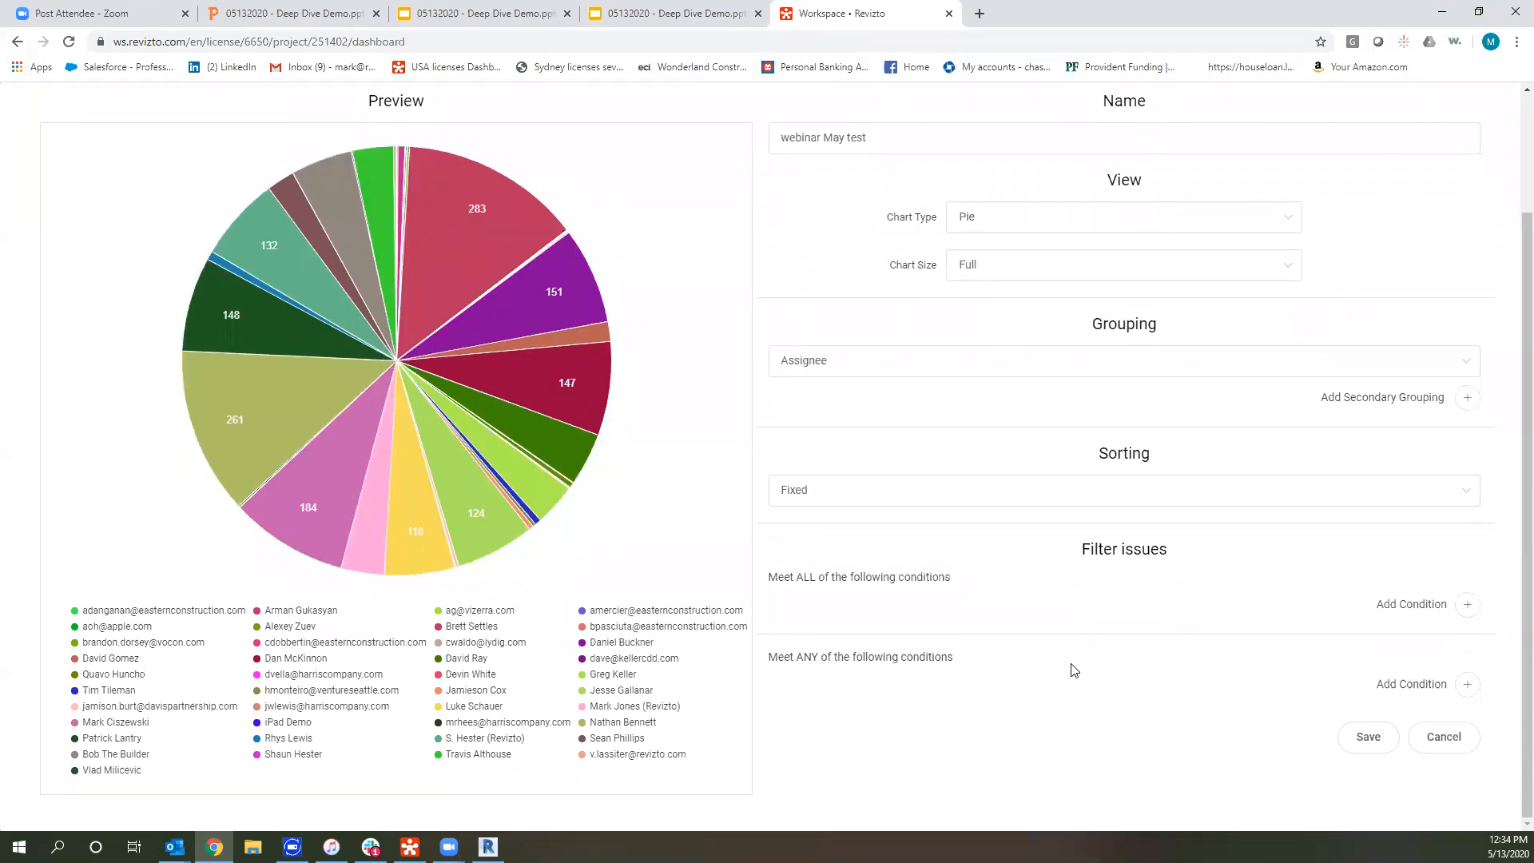
scroll(1075, 669, up, 2)
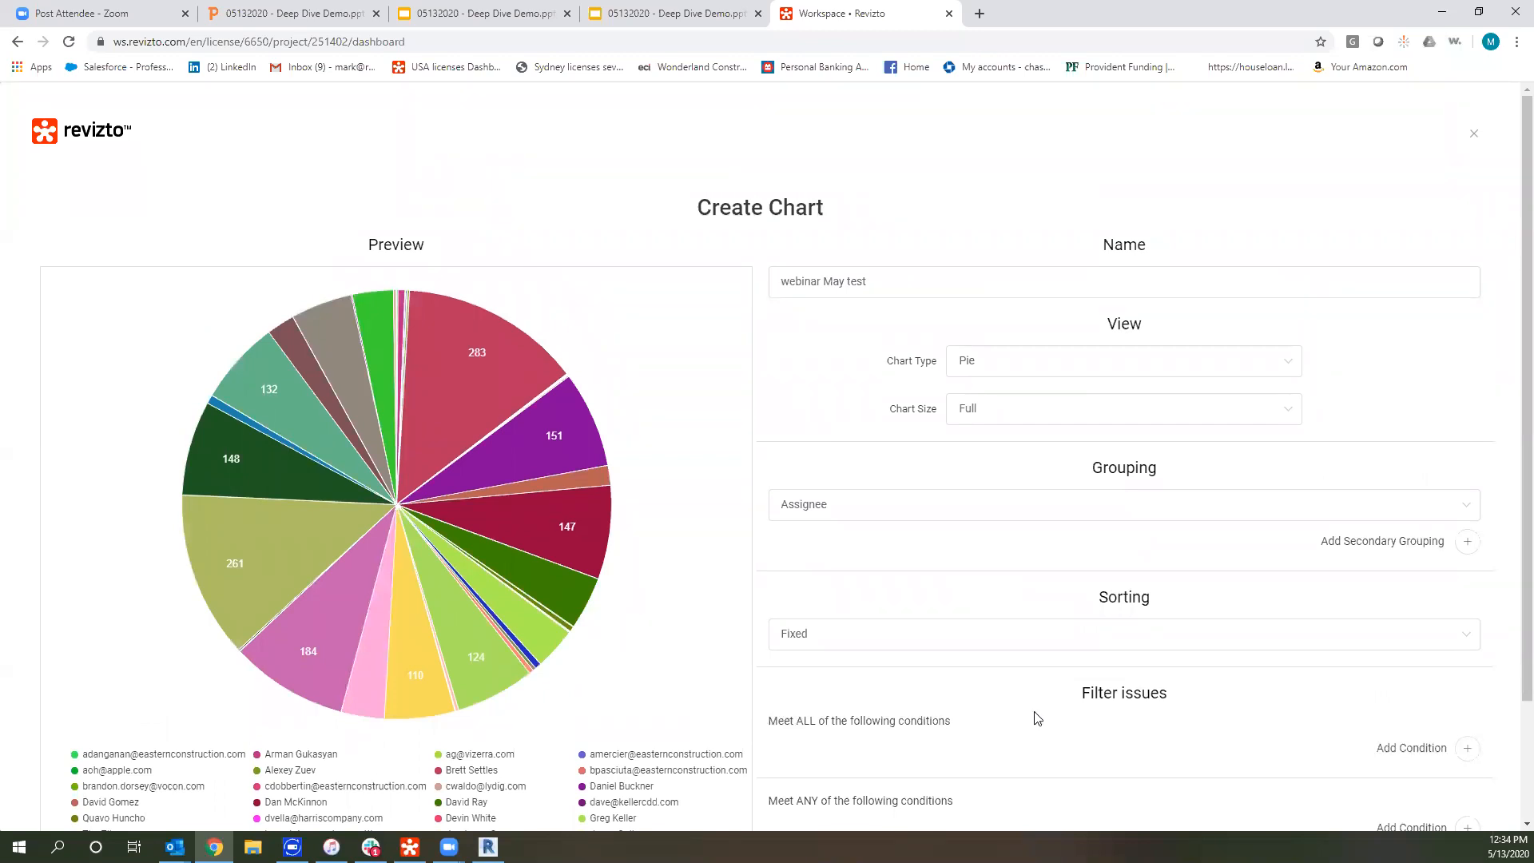
scroll(357, 712, down, 2)
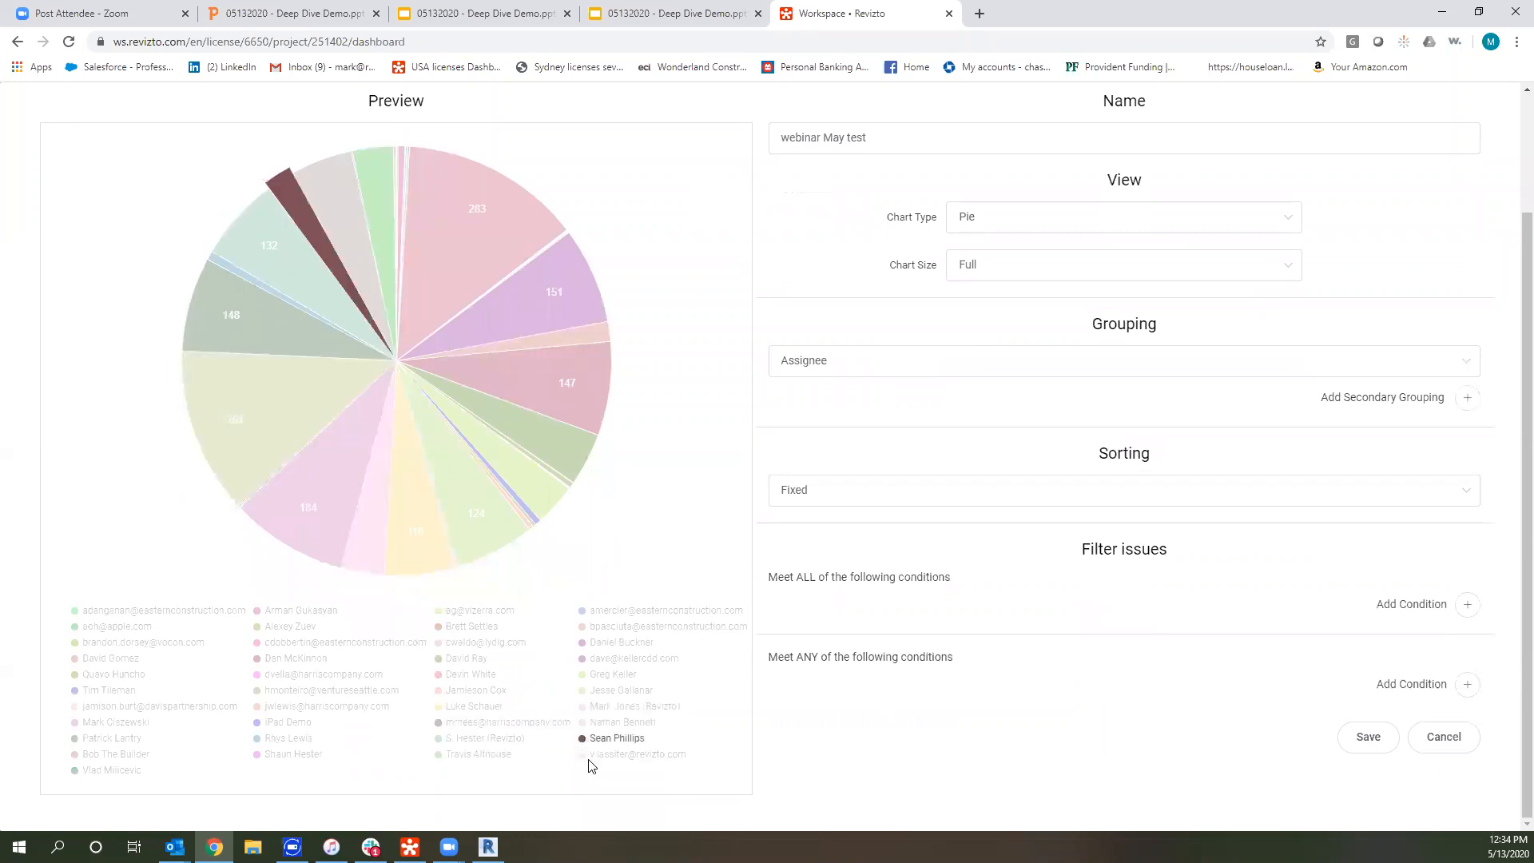
click(1444, 606)
click(993, 613)
click(838, 535)
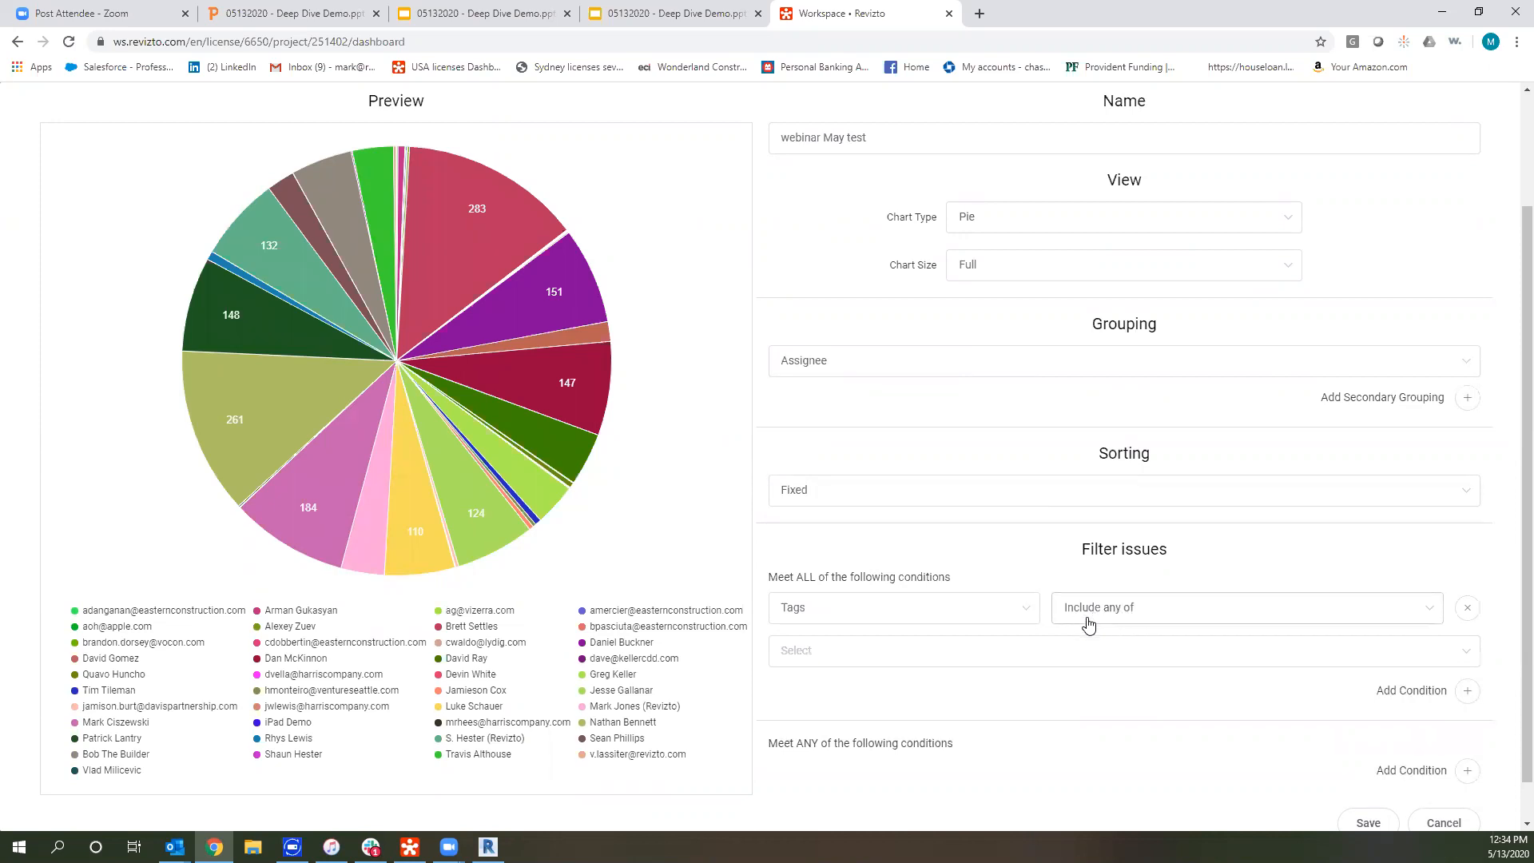
click(854, 645)
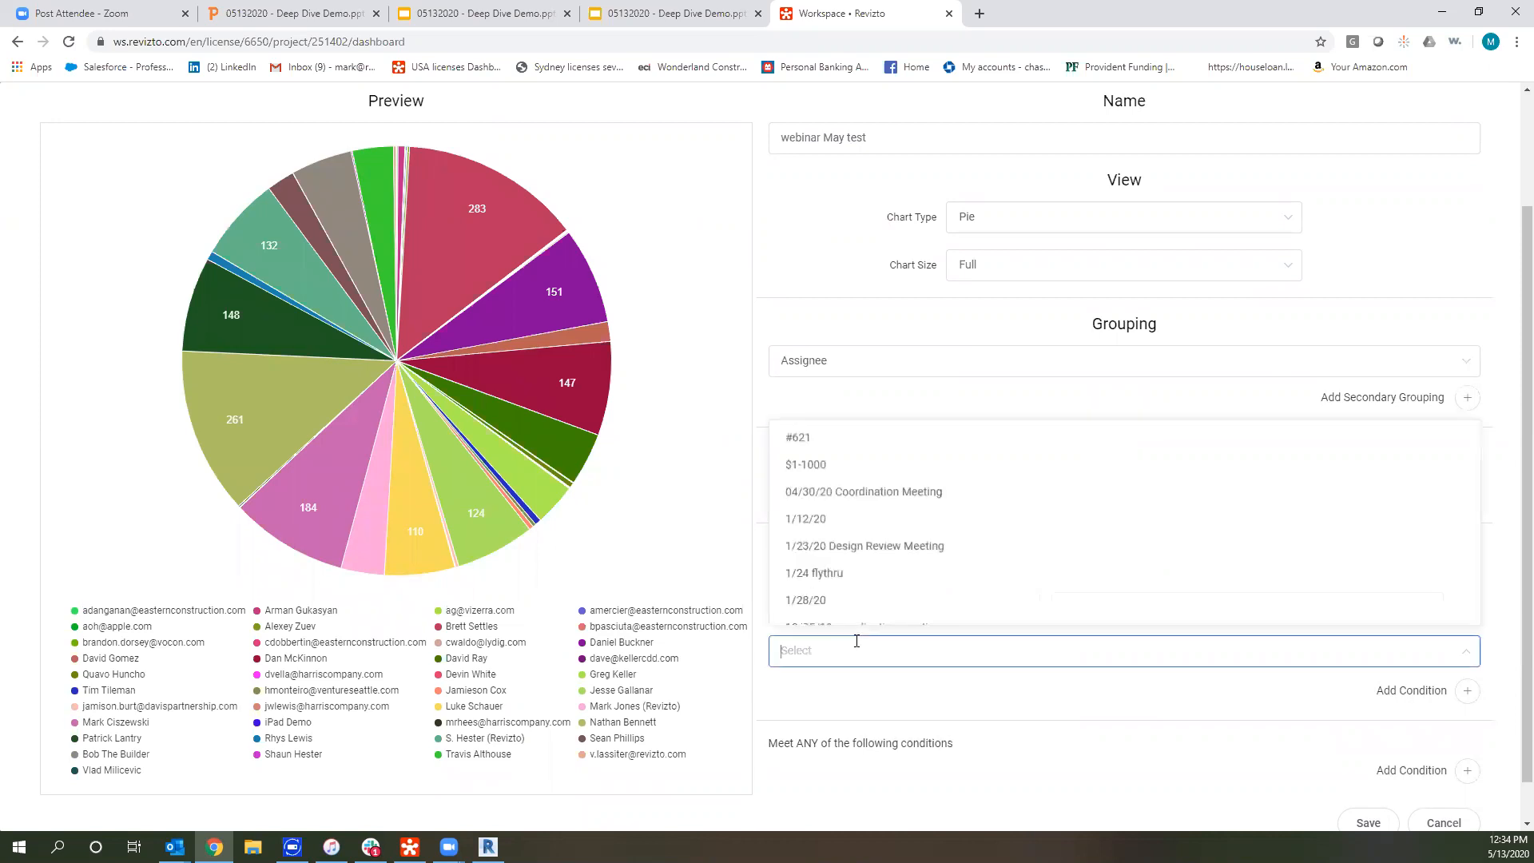
text(bos)
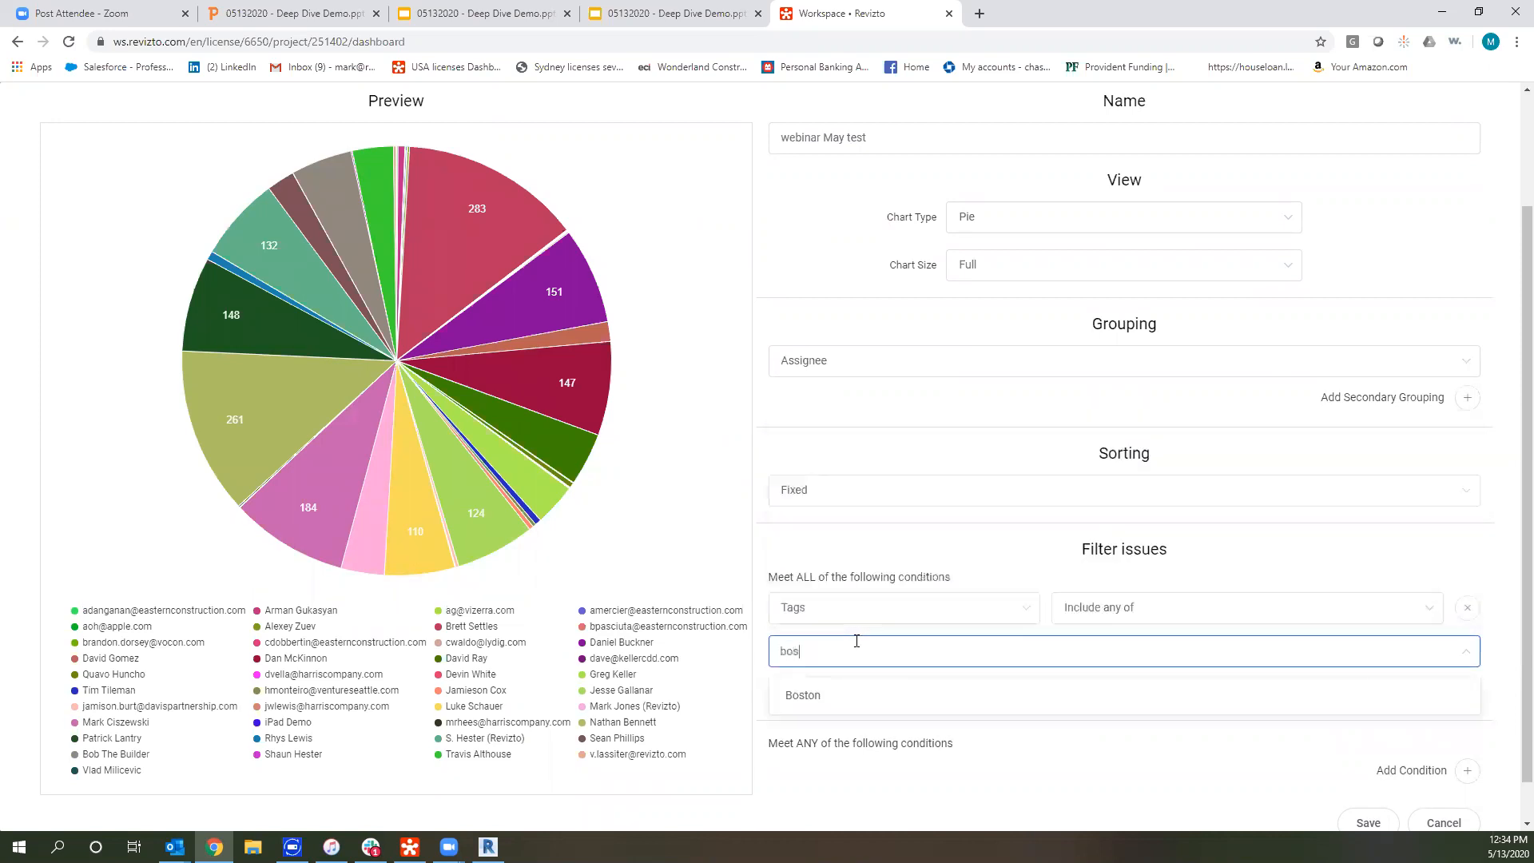
click(831, 703)
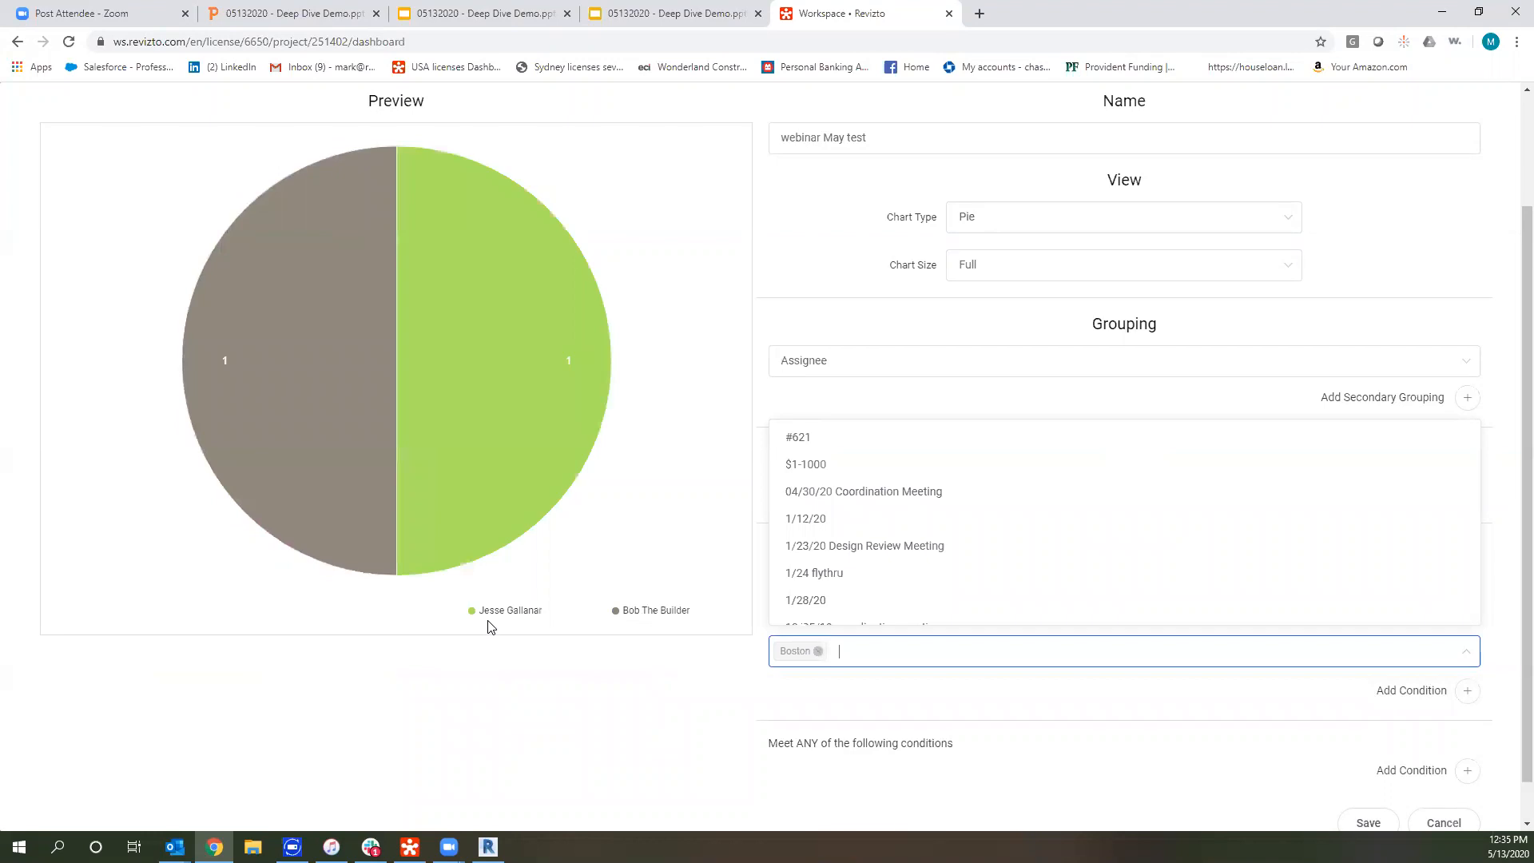
Replace the Boston filter tag with GK Mechanical, furniture and the surname tag beginning with H listed below Hal & Keith.
click(819, 652)
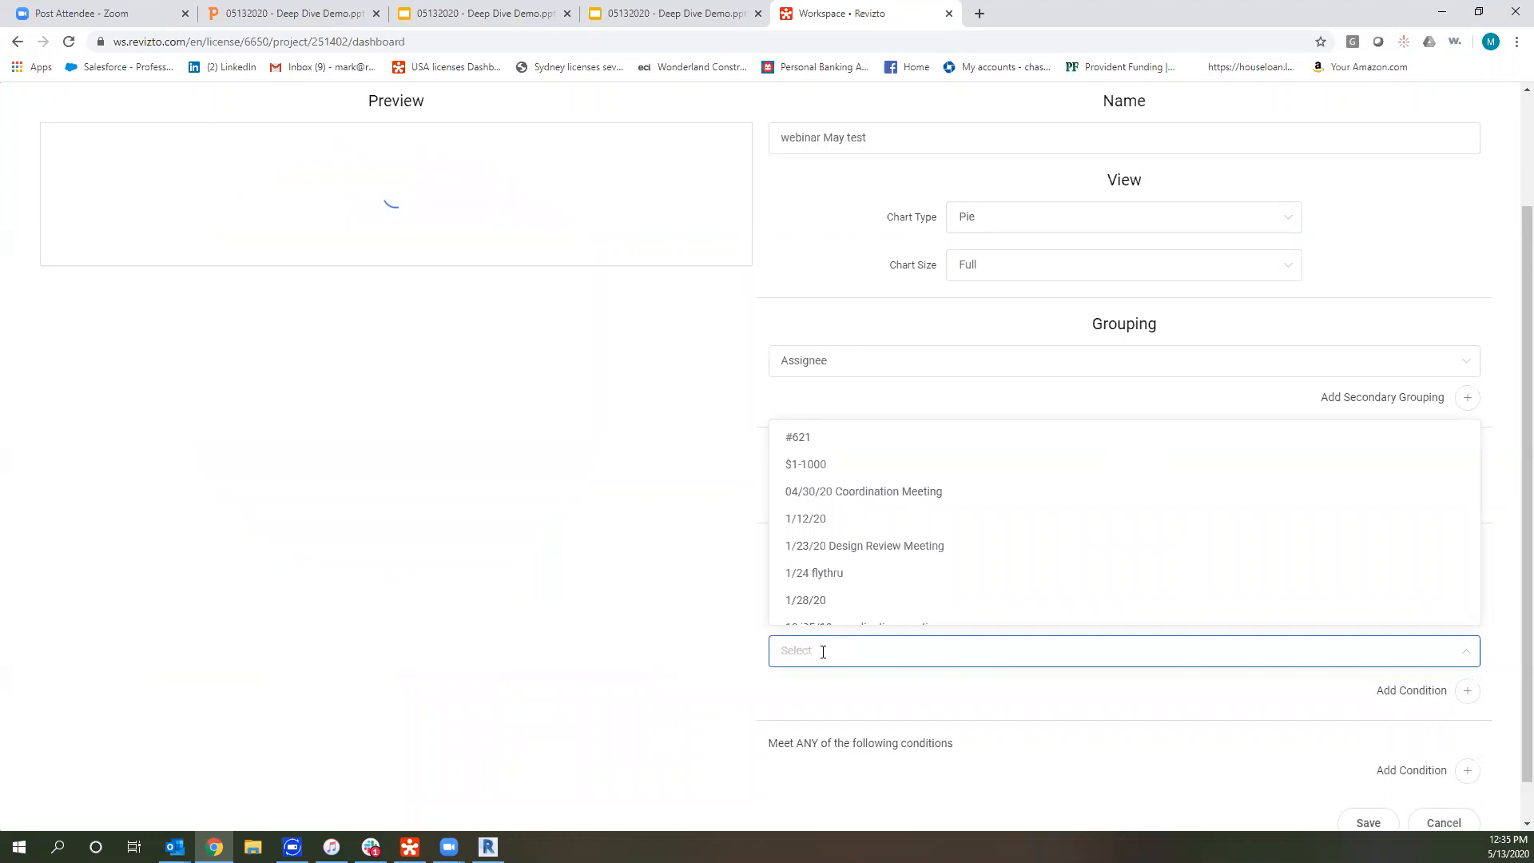
text(a)
scroll(887, 552, down, 10)
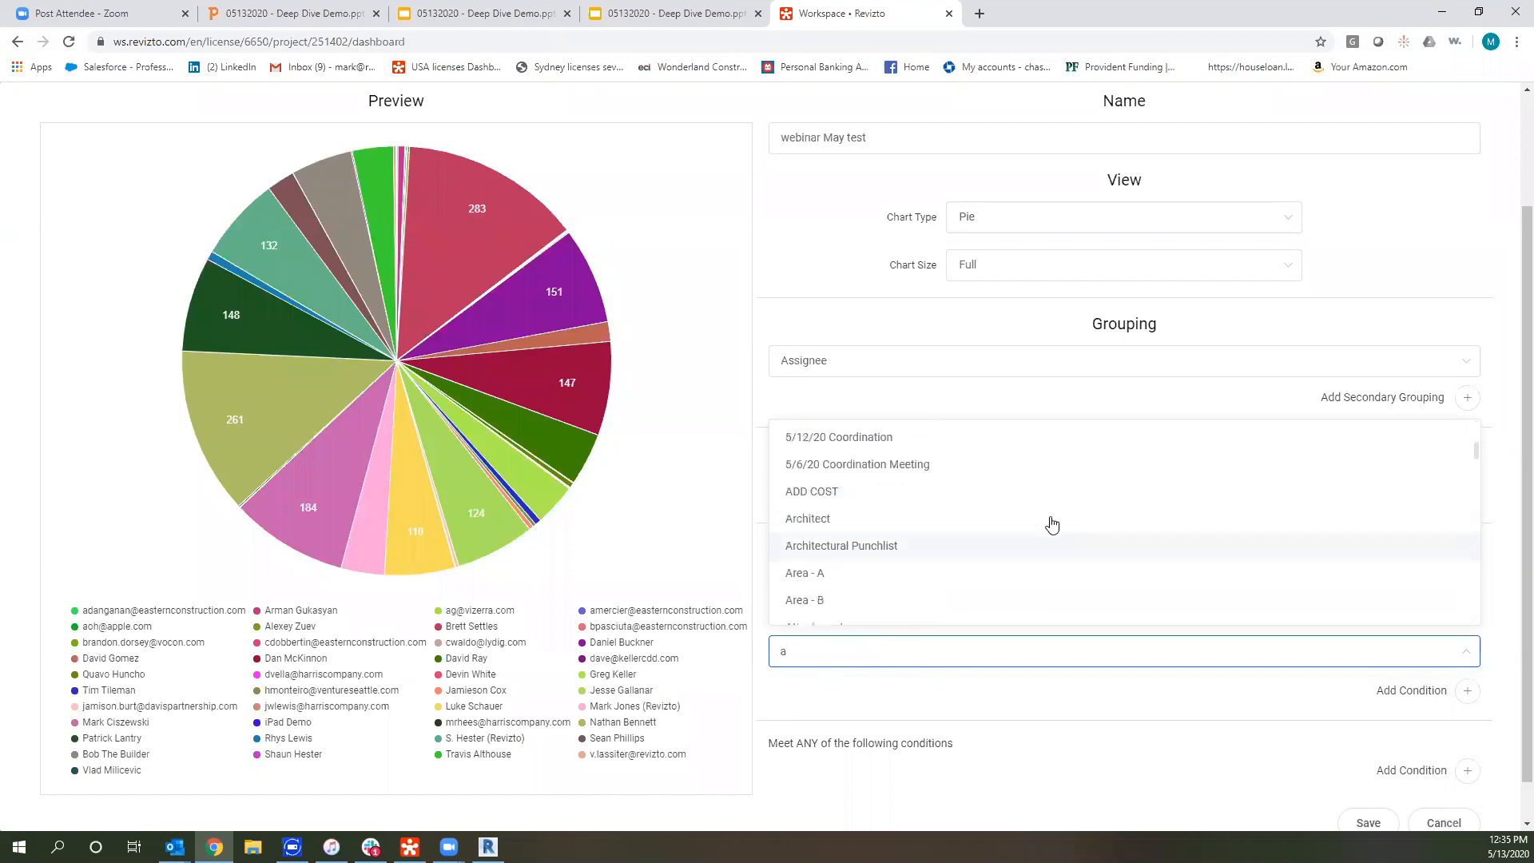
scroll(900, 535, down, 5)
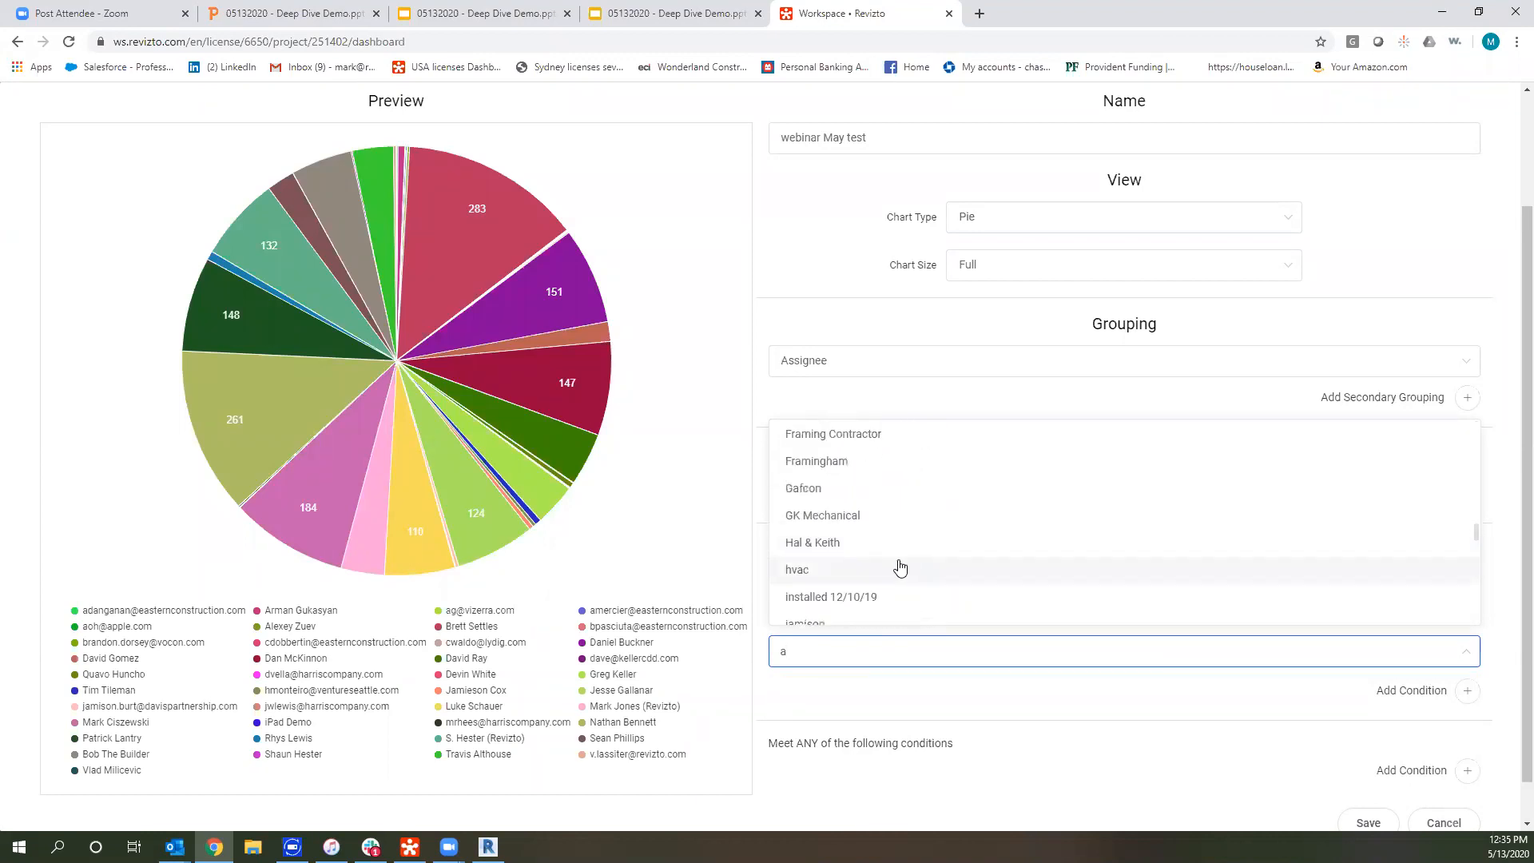
click(864, 542)
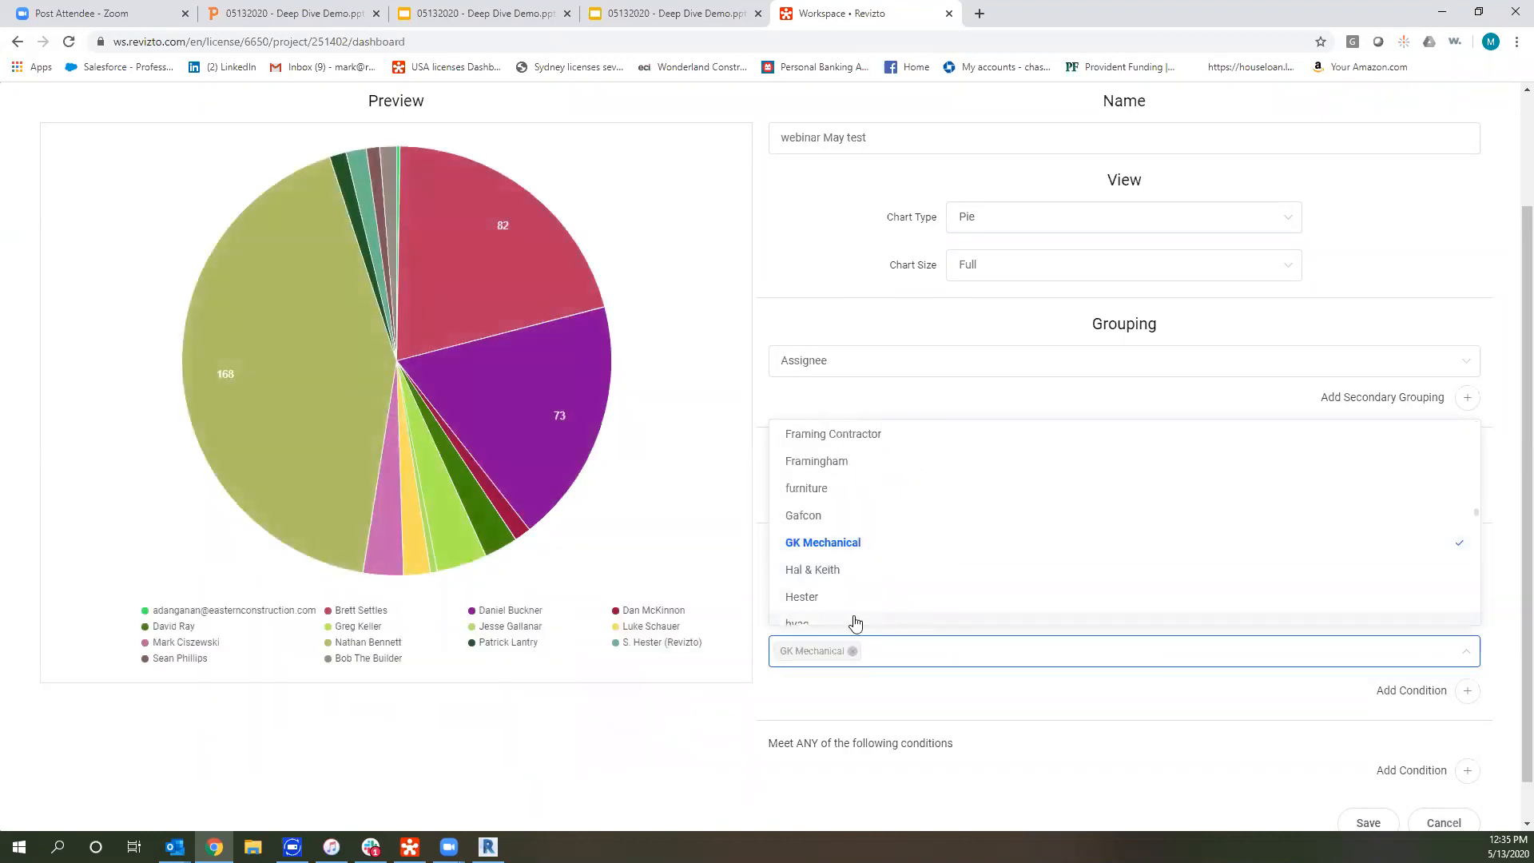
click(832, 605)
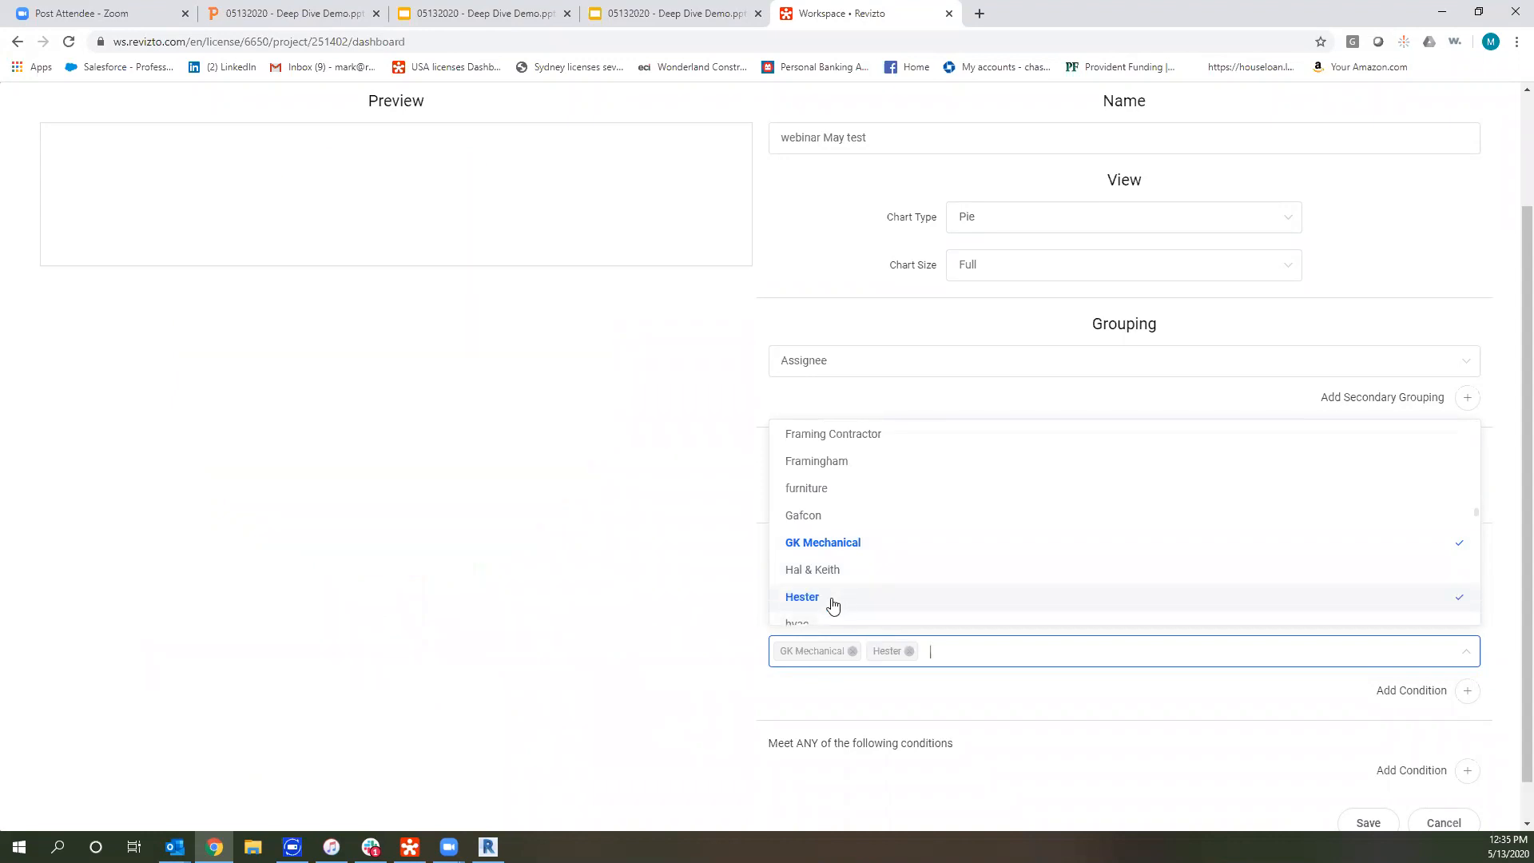
click(837, 488)
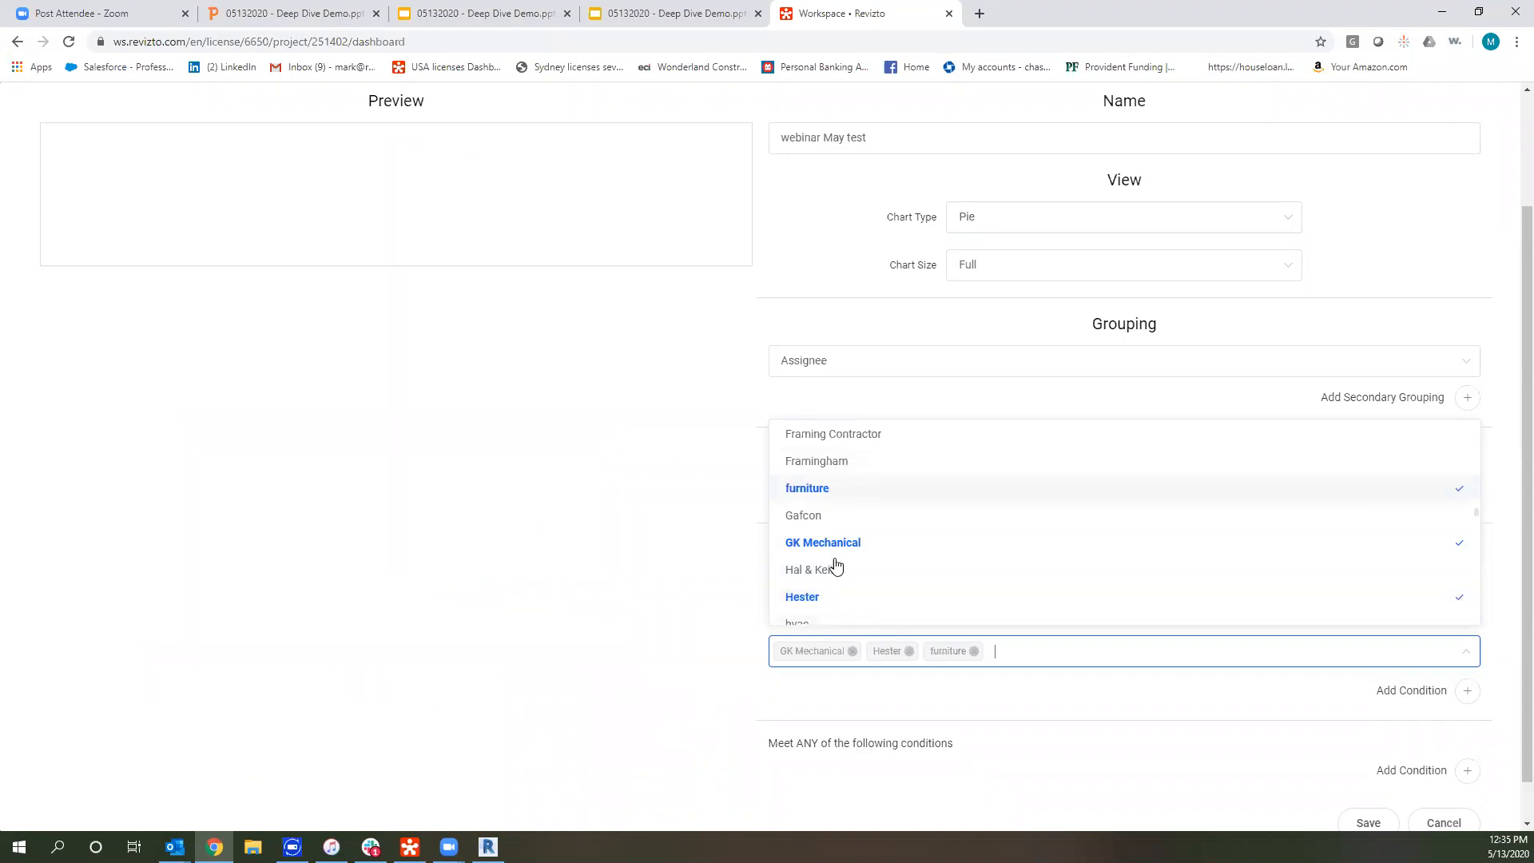
mouse_move(493, 354)
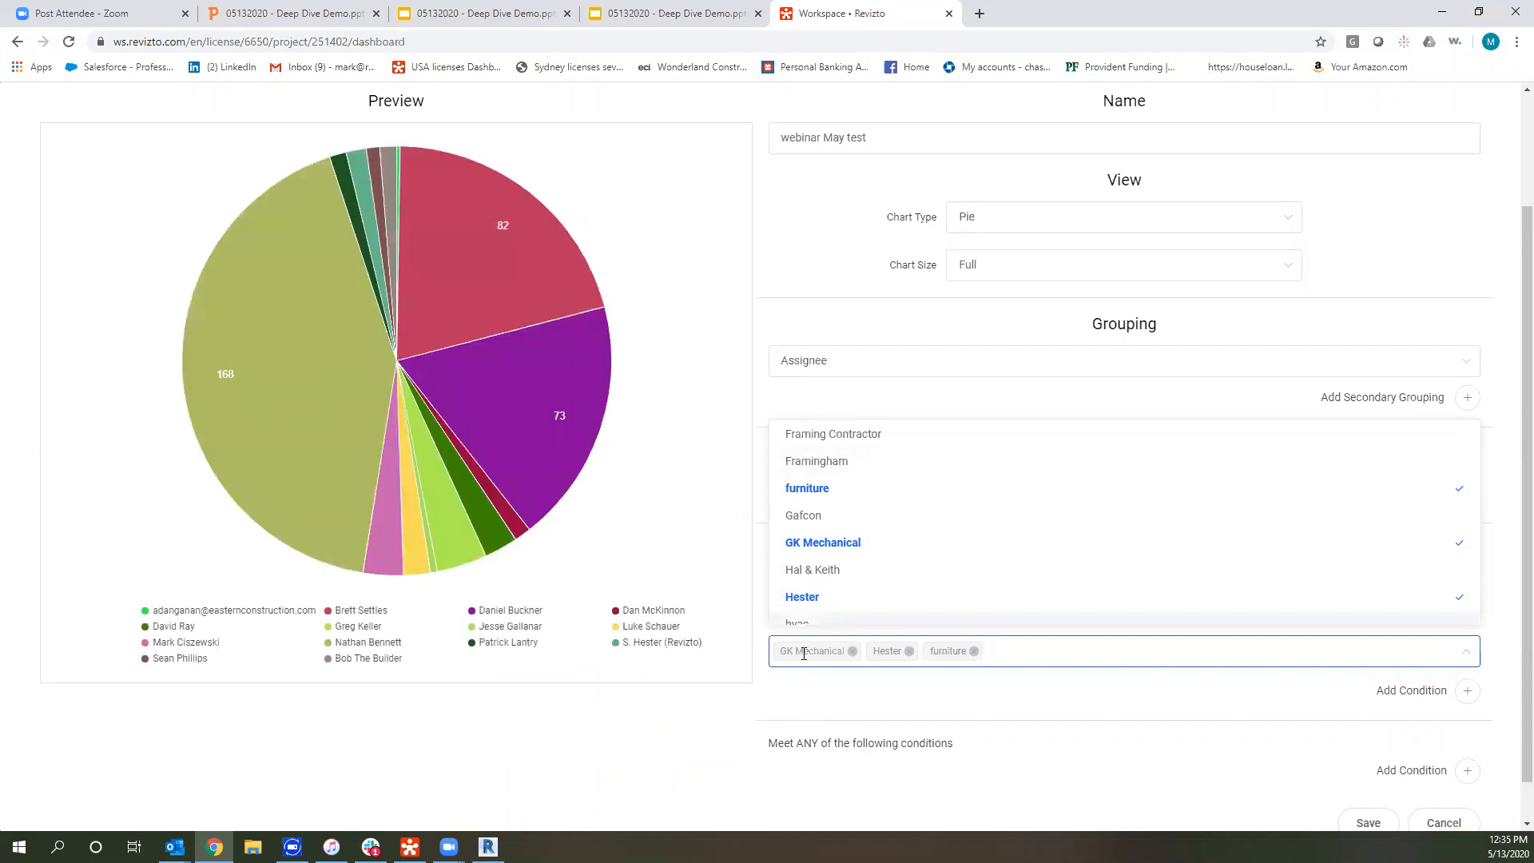
Remove the GK Mechanical filter tag and add Level 02 and the first-name tag listed after installed 12/10/19.
click(852, 651)
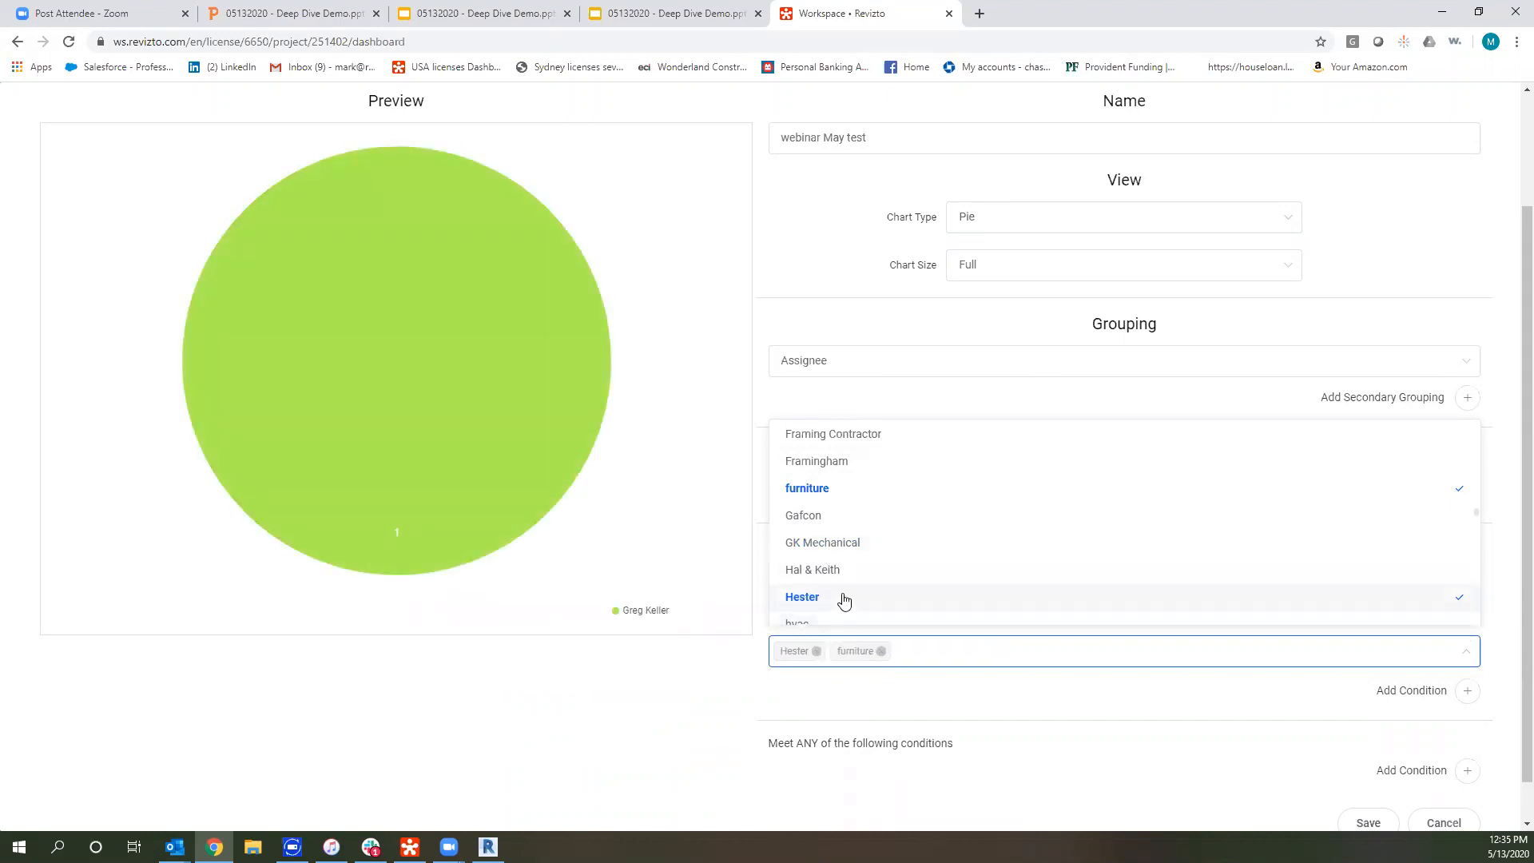
scroll(828, 545, down, 2)
click(828, 545)
scroll(842, 599, down, 3)
click(847, 497)
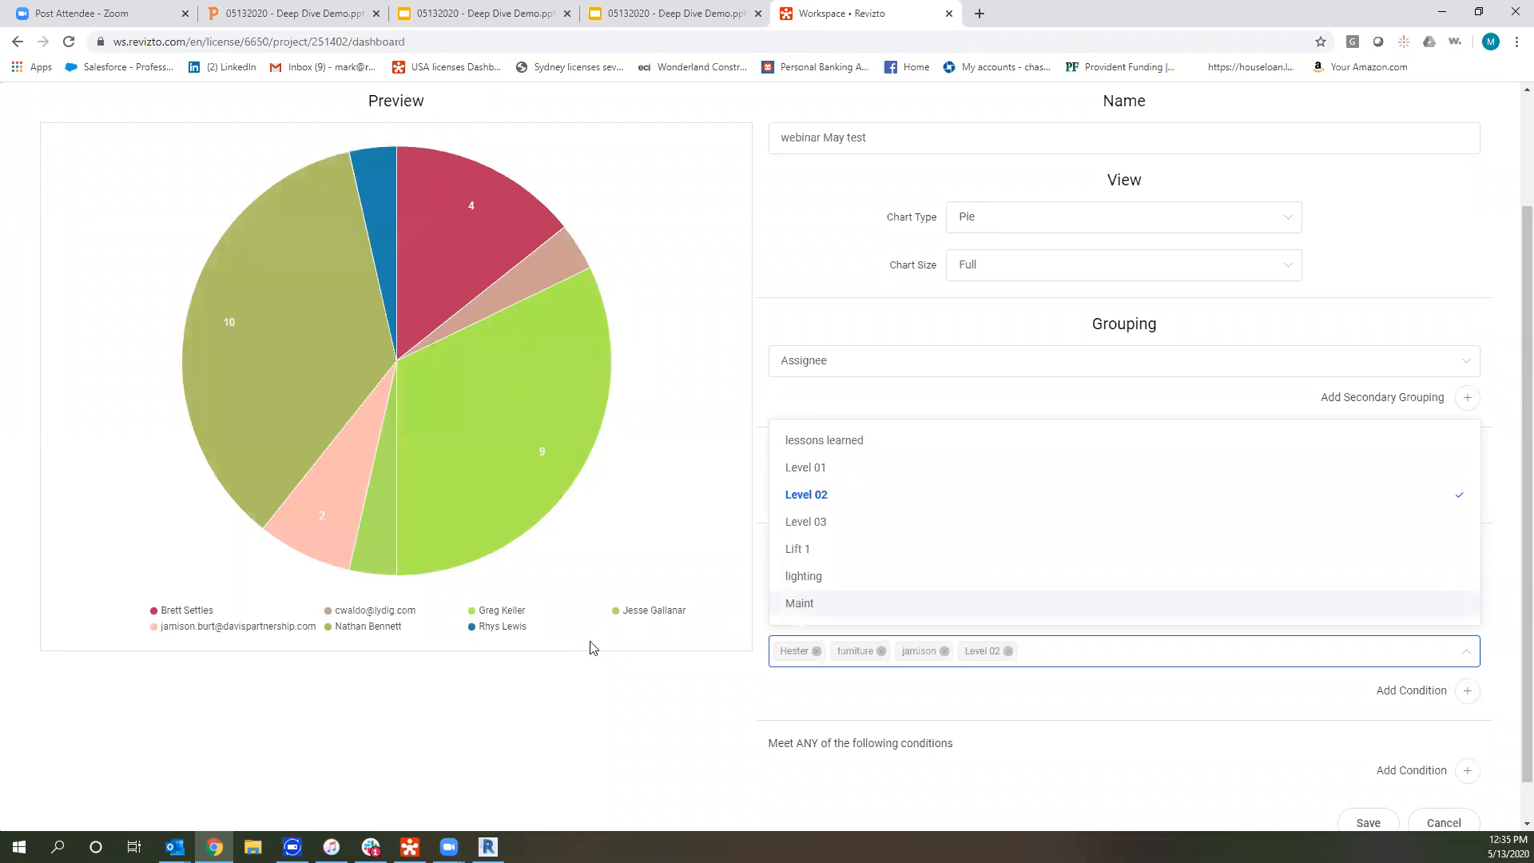
Toggle one assignee off and back on in the preview pie chart and inspect the individual slices' details.
scroll(590, 648, up, 2)
scroll(590, 675, down, 3)
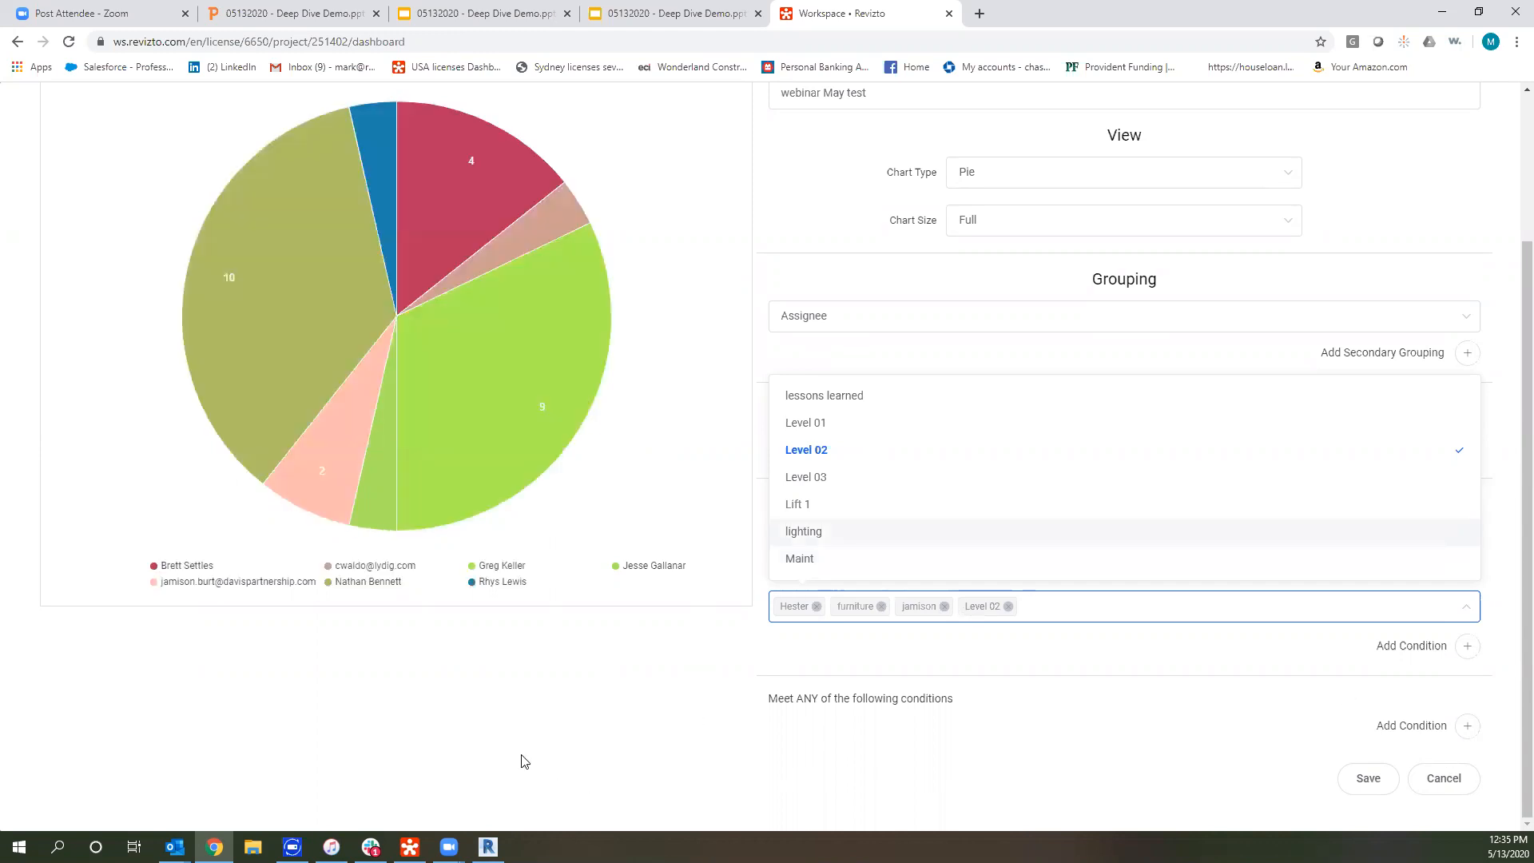
click(489, 587)
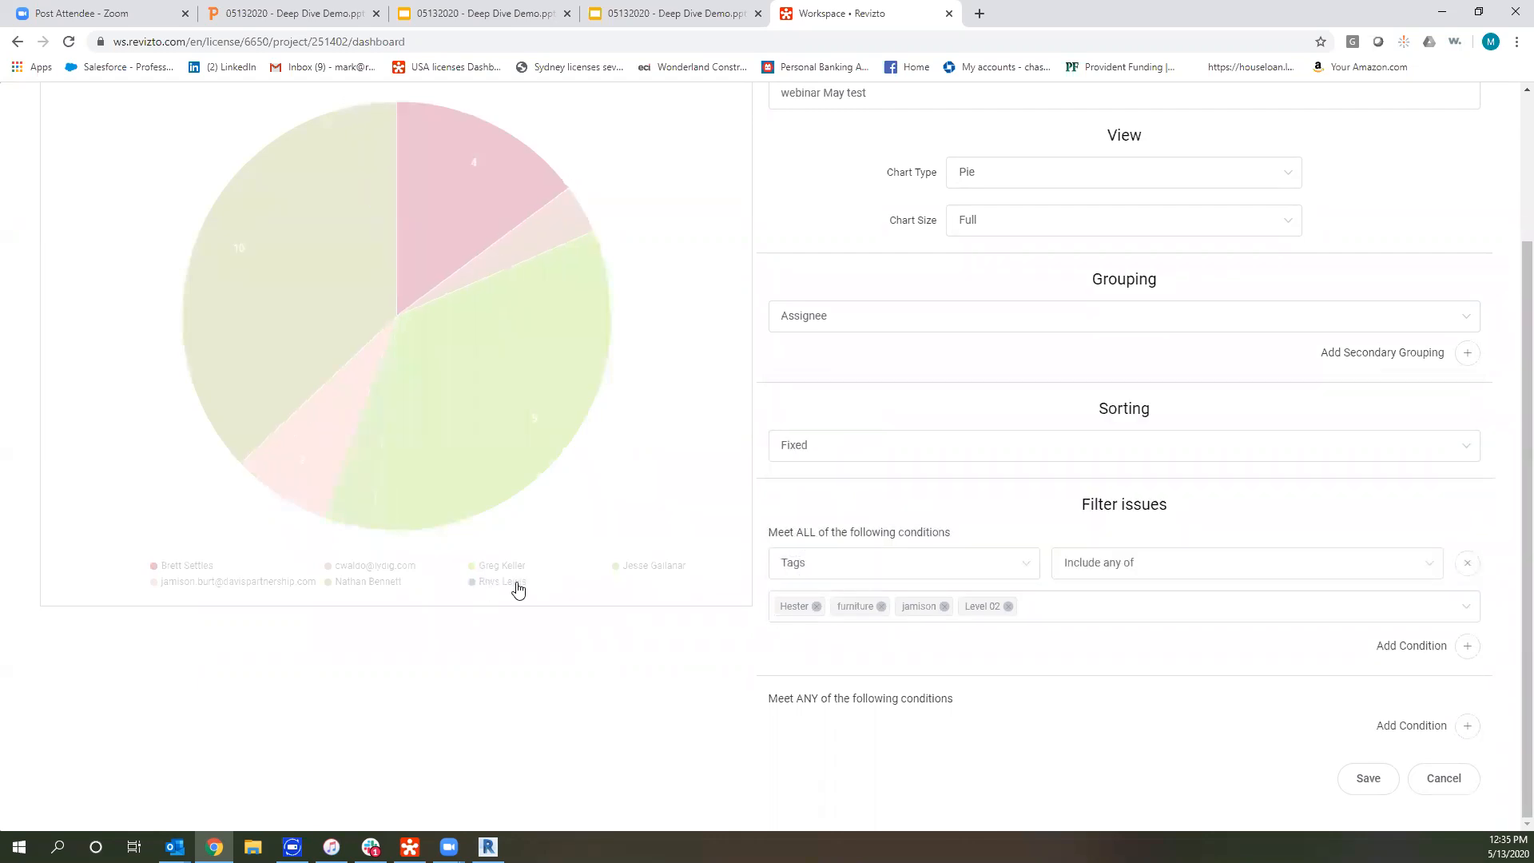
click(512, 586)
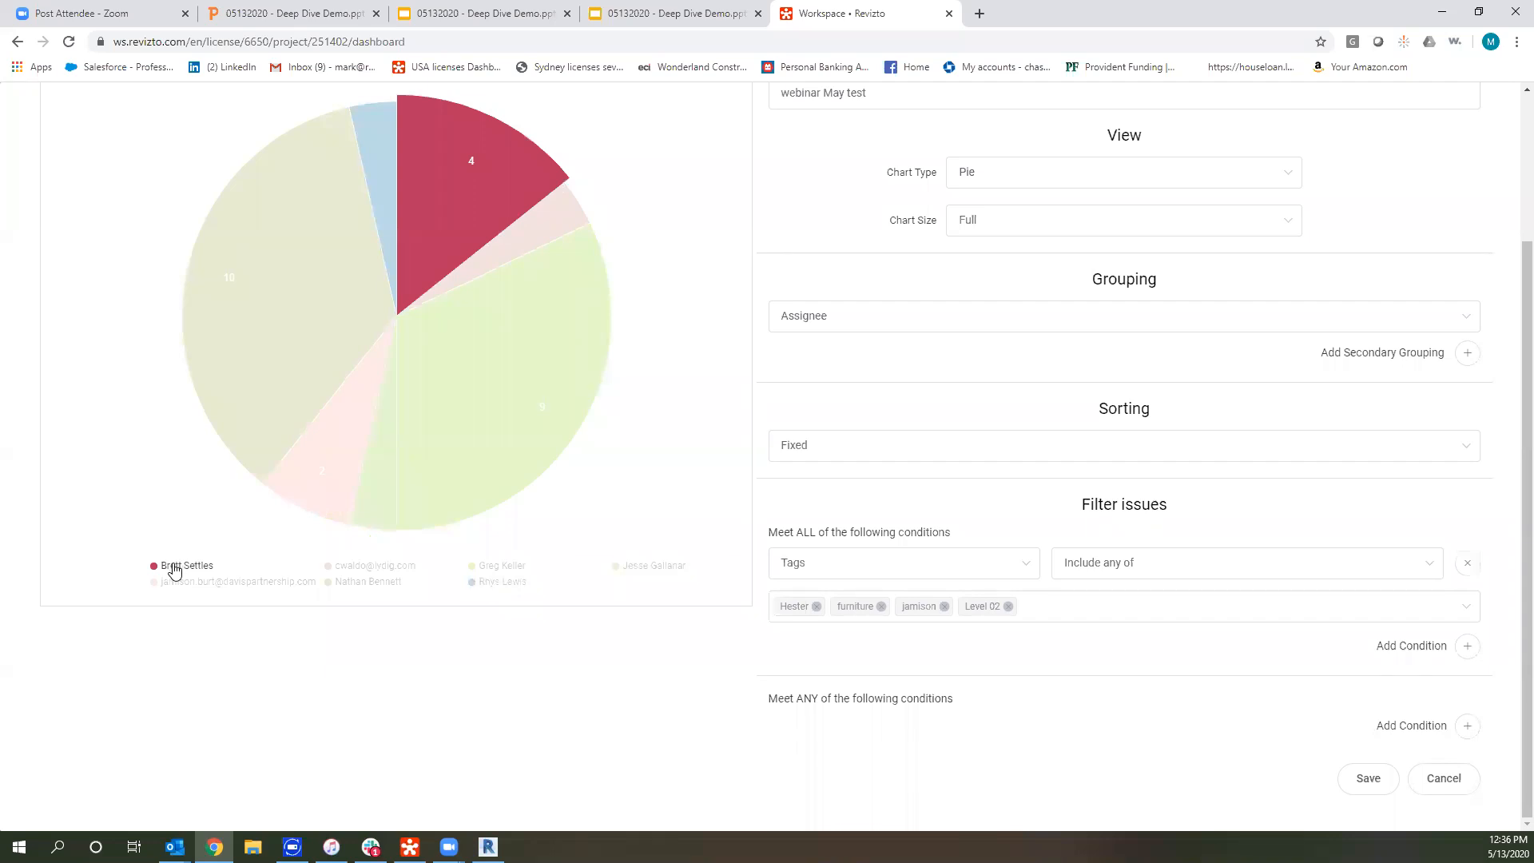
mouse_move(360, 446)
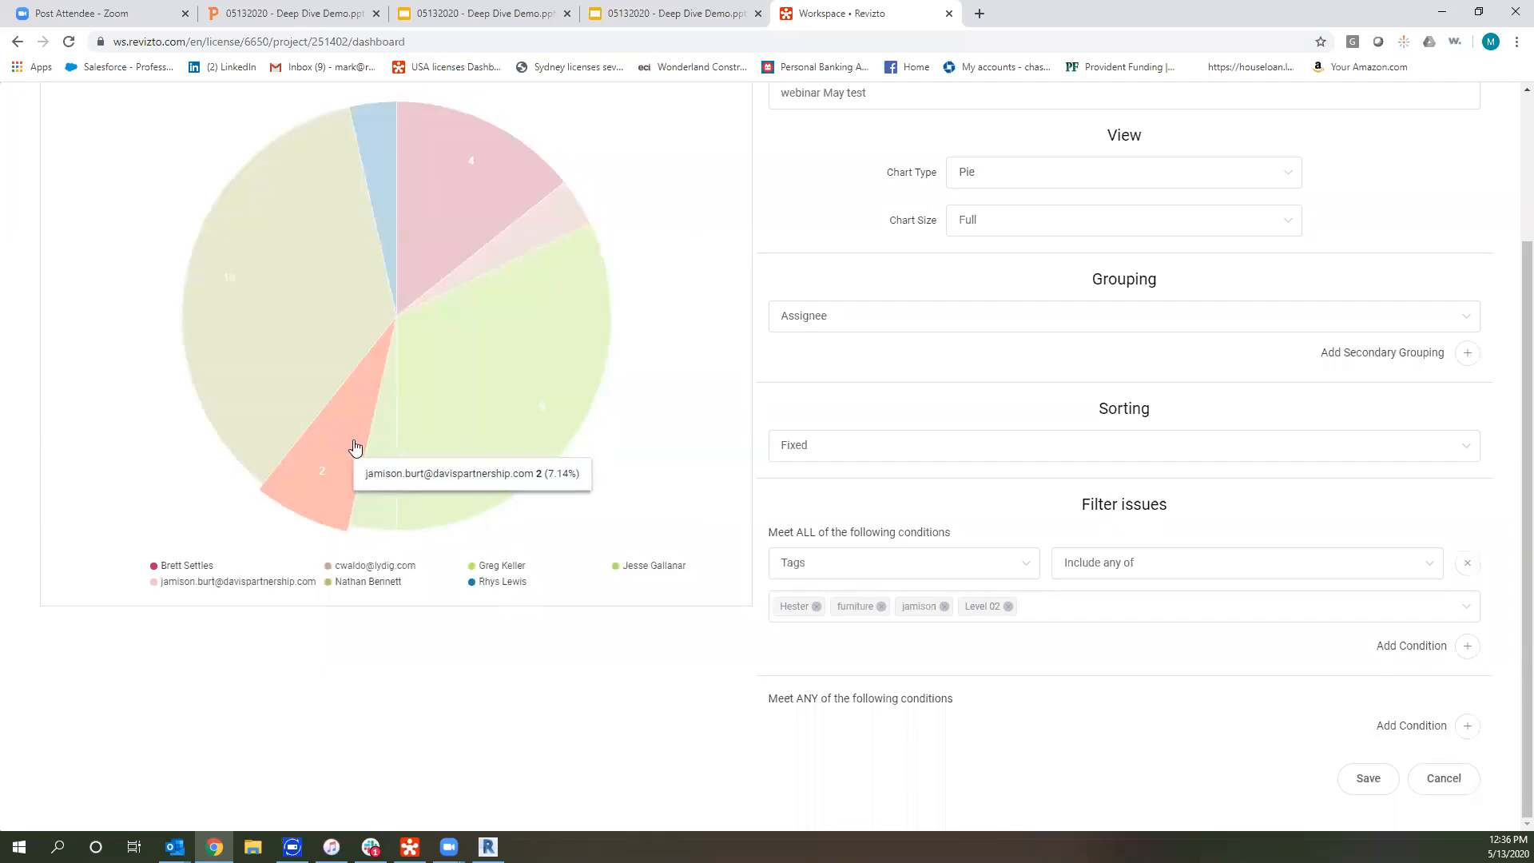
mouse_move(270, 314)
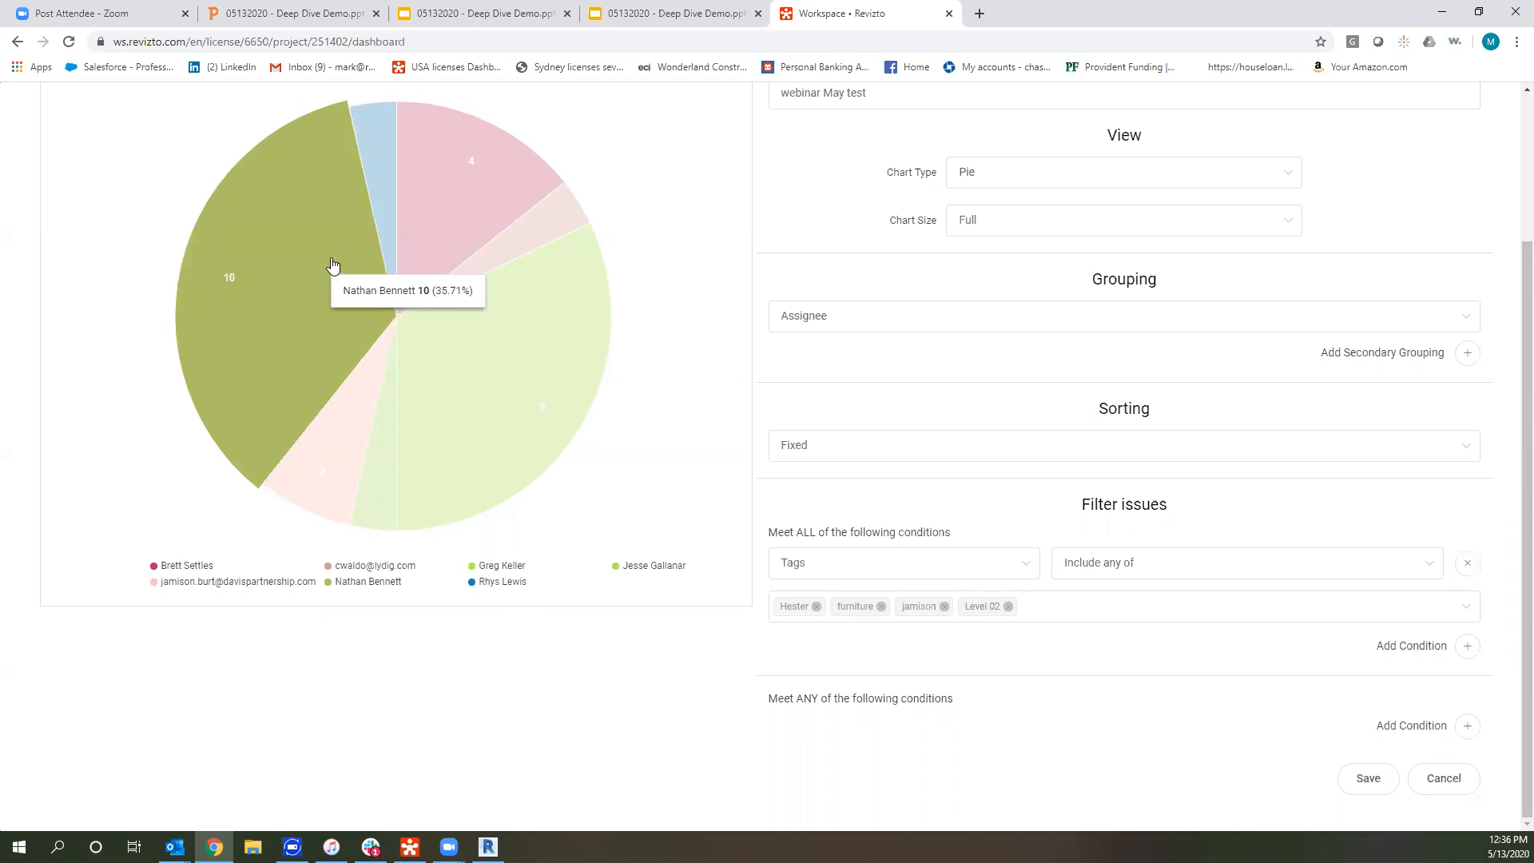
Remove the first-name tag before Level 02 from the filter and add the Northeast Territory and Owner tags.
click(1067, 609)
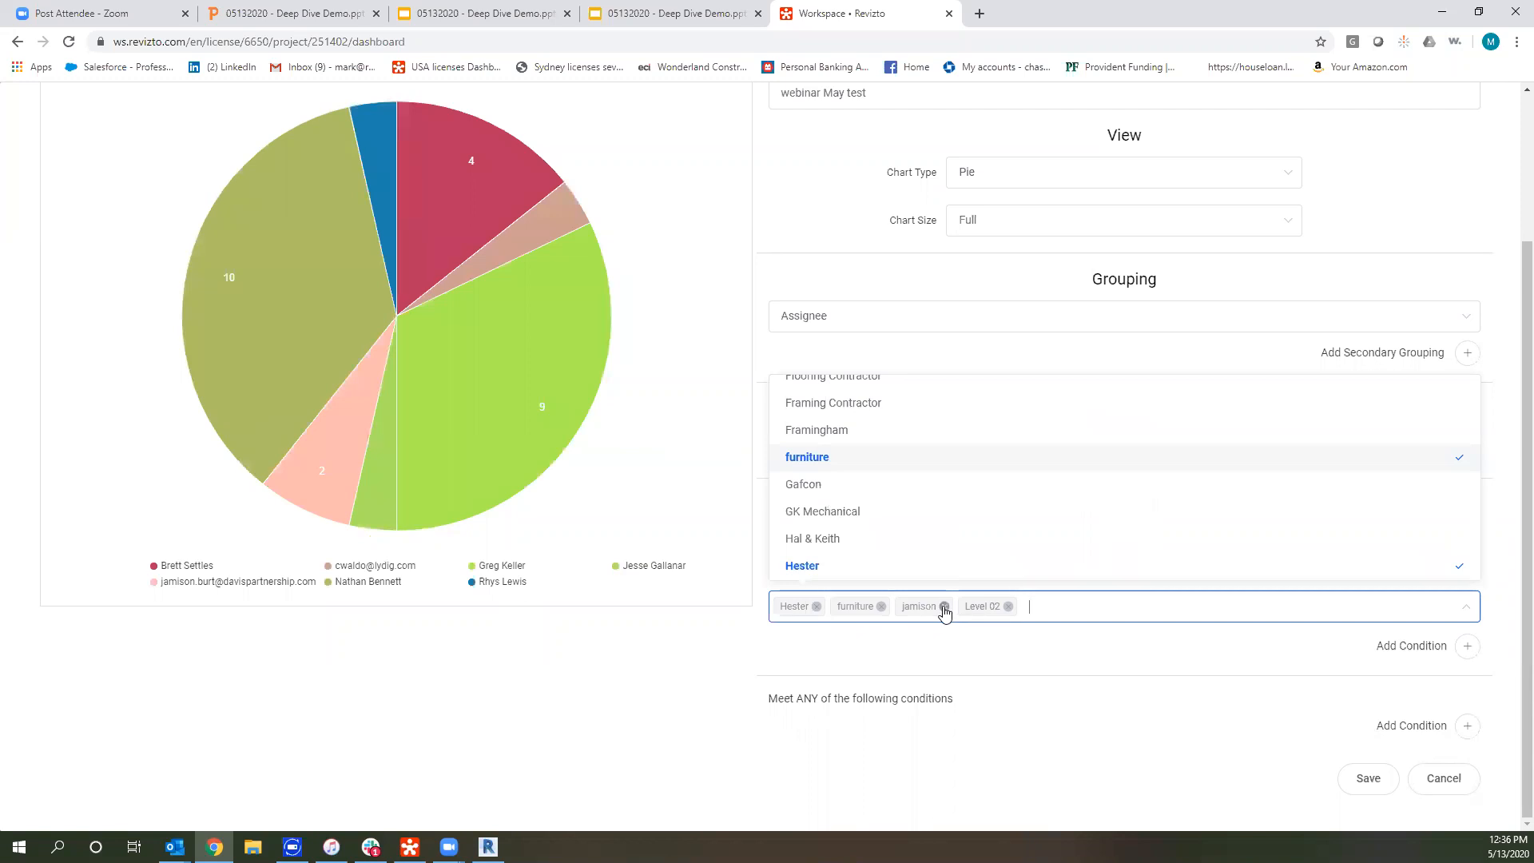
click(944, 606)
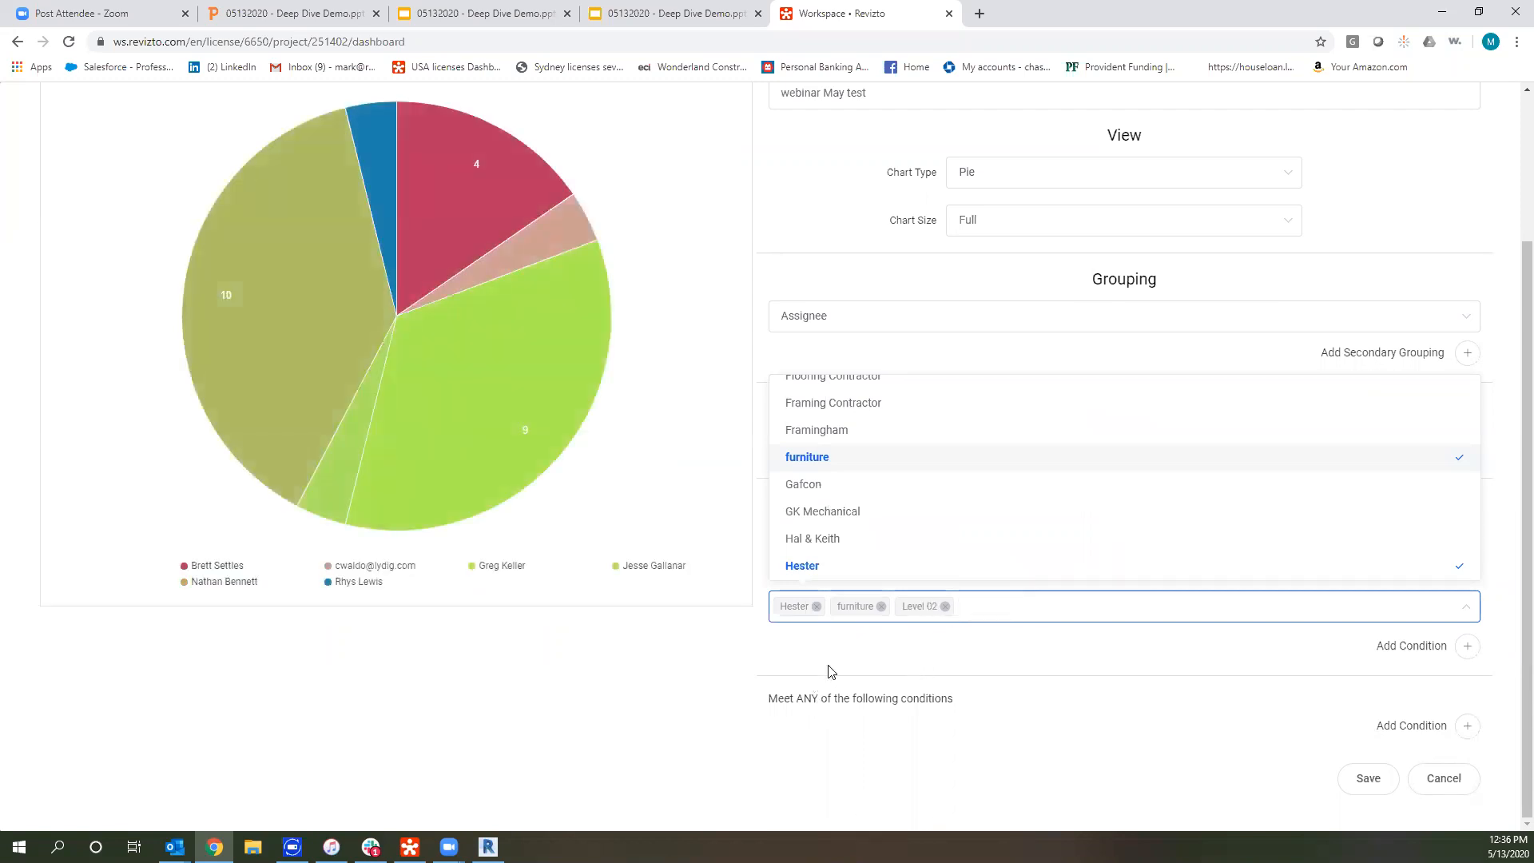
scroll(843, 532, down, 5)
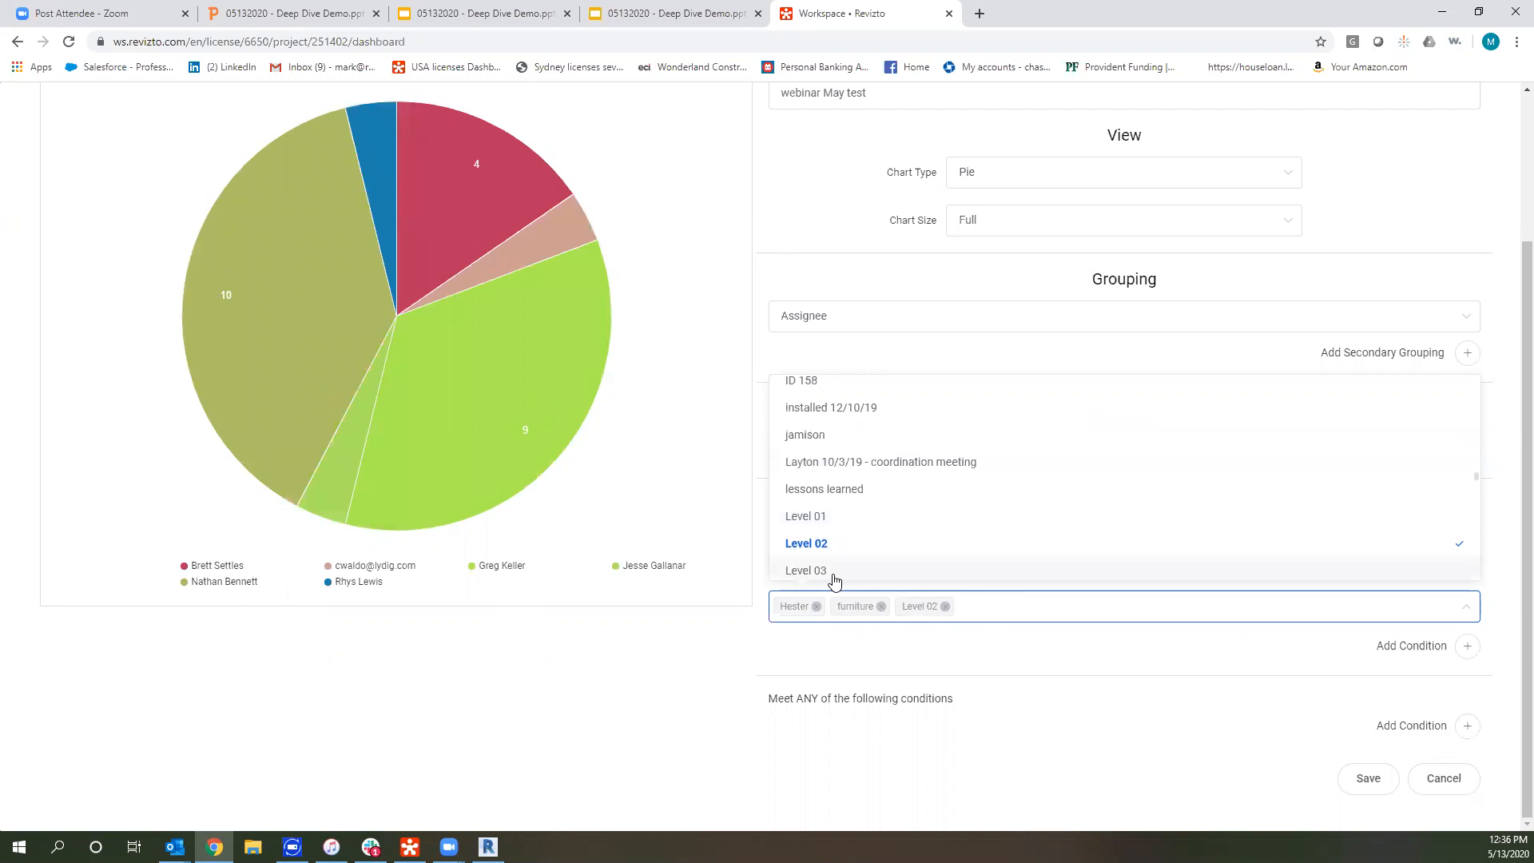
scroll(835, 559, down, 4)
click(835, 528)
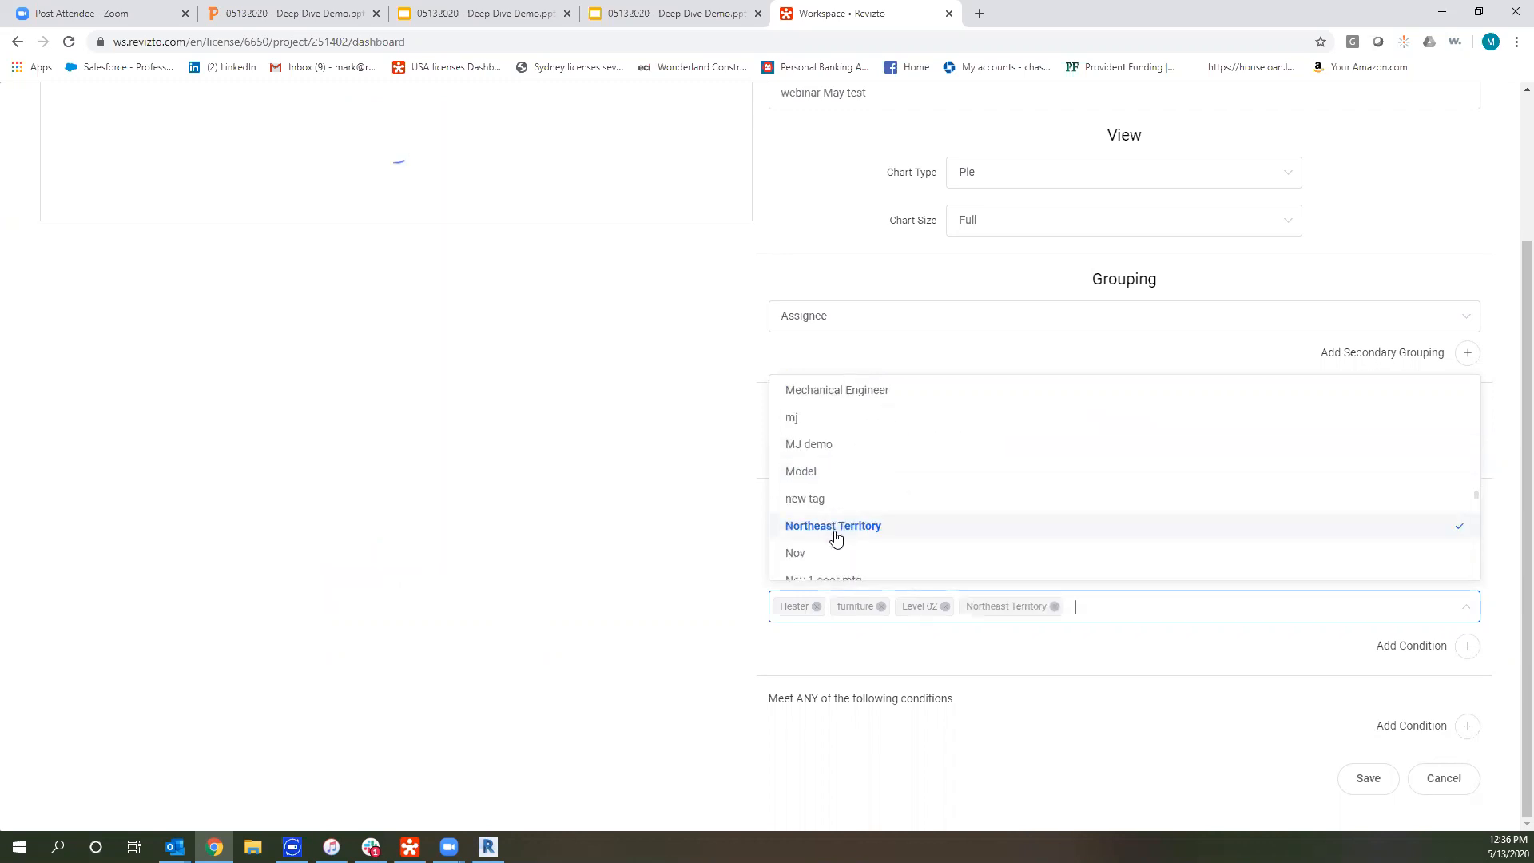
scroll(819, 552, down, 3)
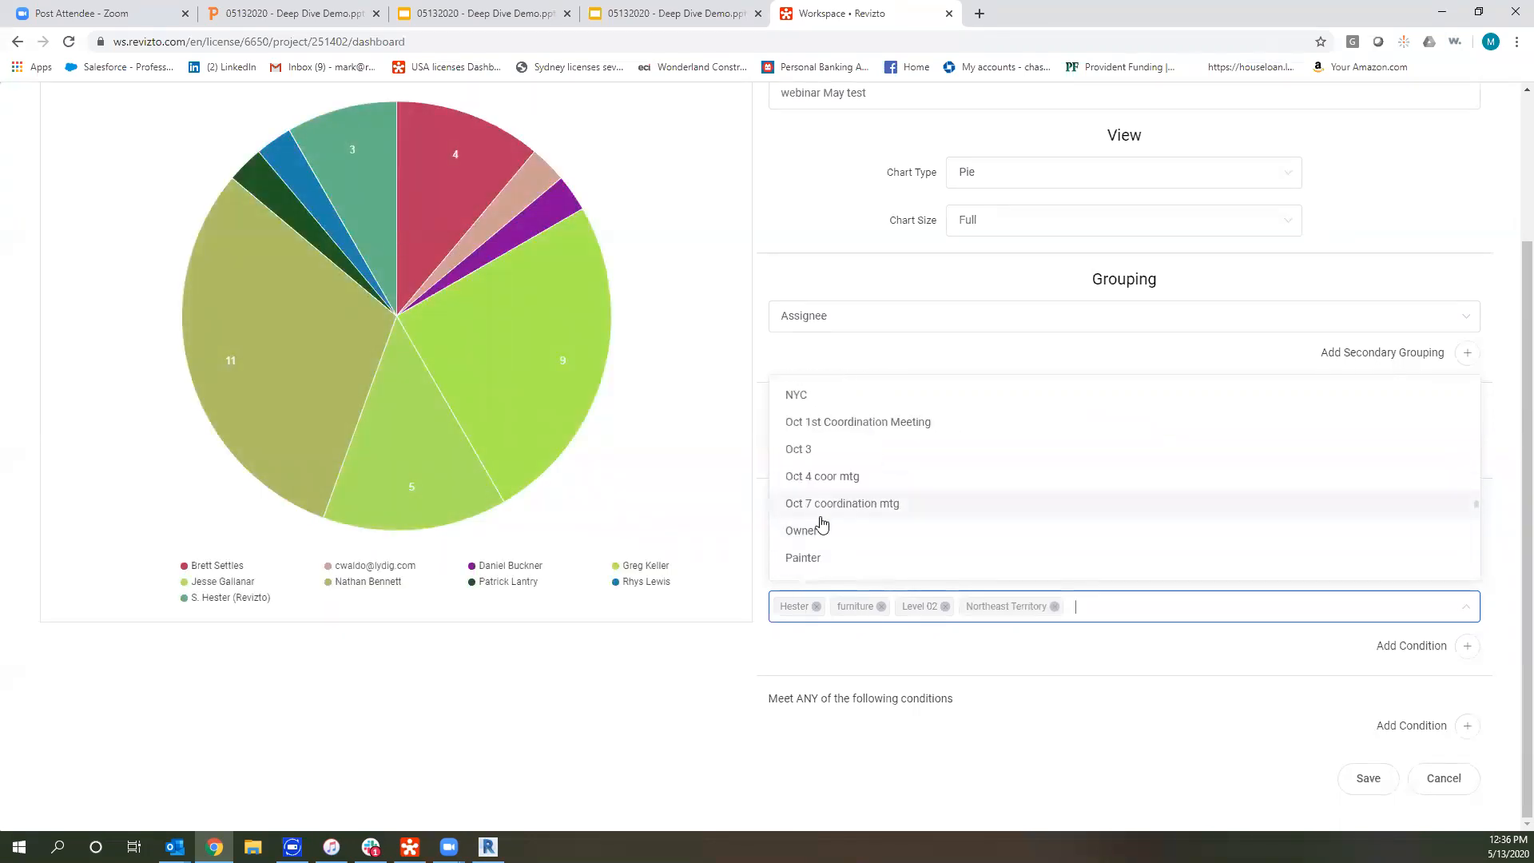
click(815, 530)
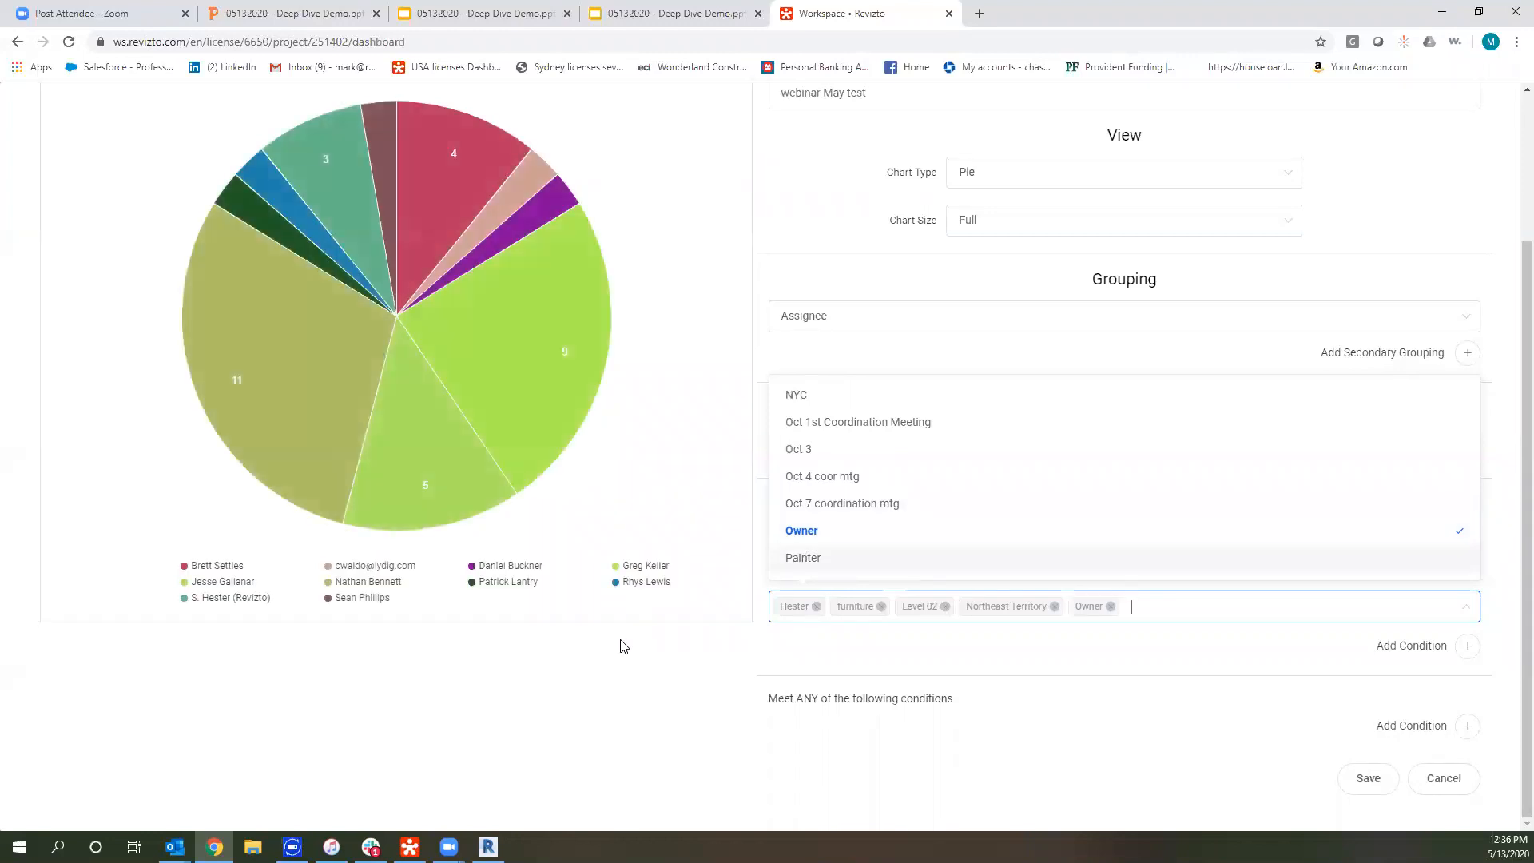
Check the filtered slices in the preview, save the "webinar May test" chart and show it on the dashboard.
mouse_move(412, 164)
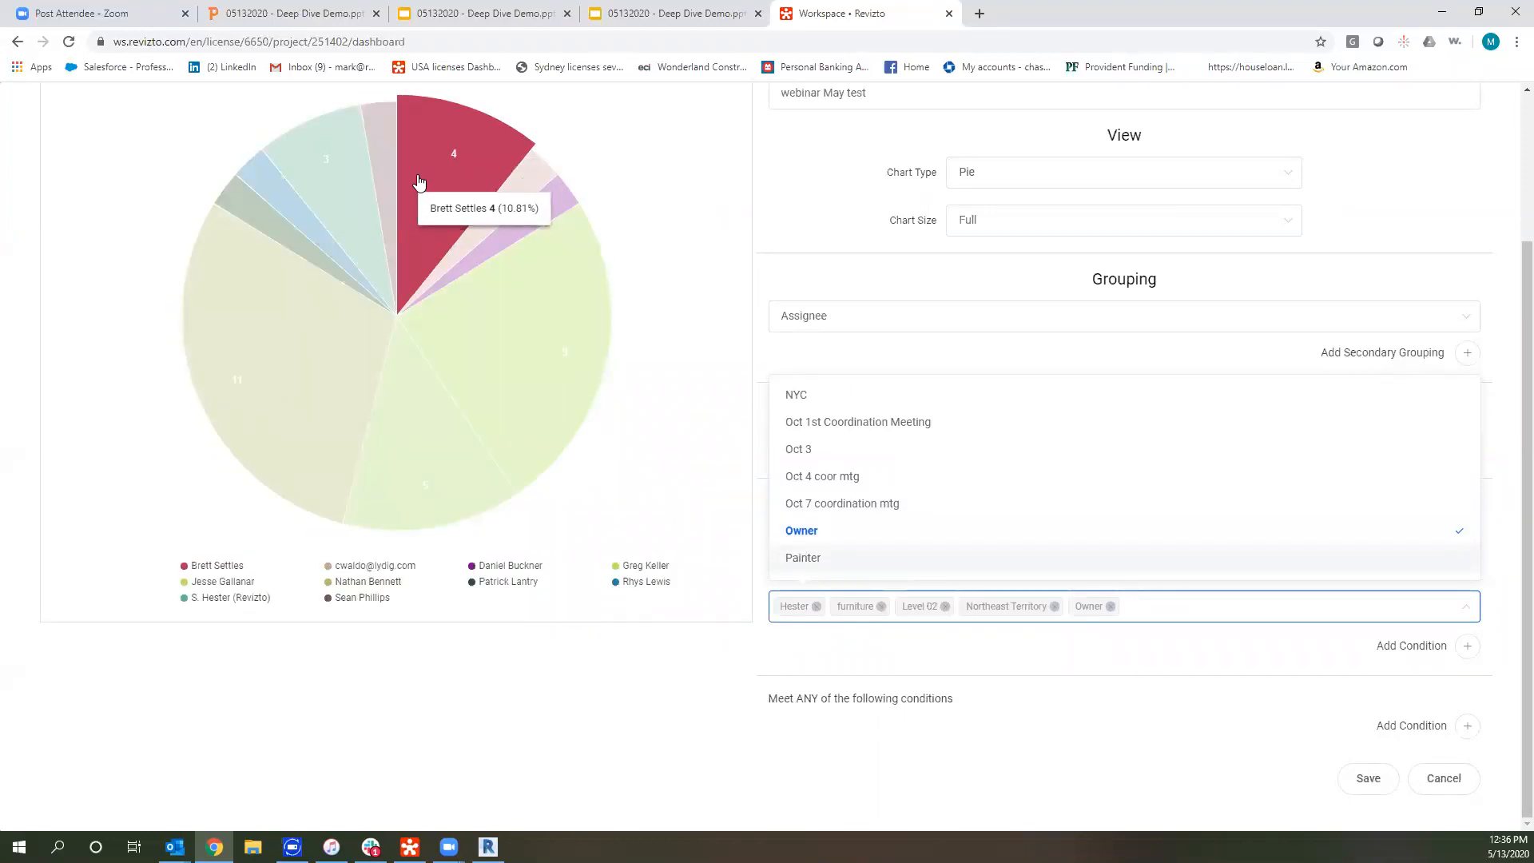
click(363, 470)
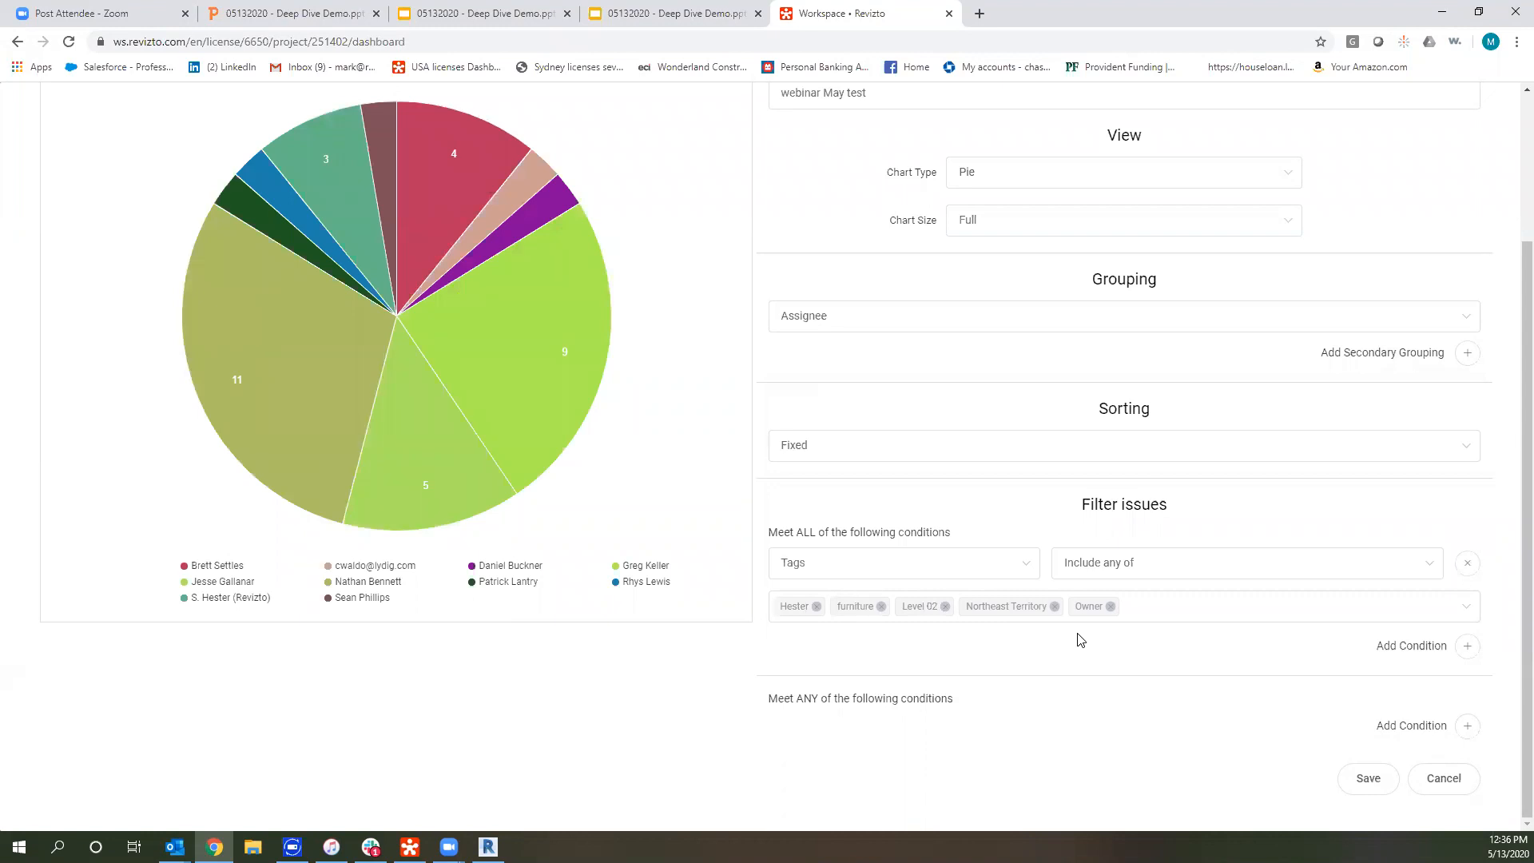
click(1368, 779)
scroll(655, 375, down, 14)
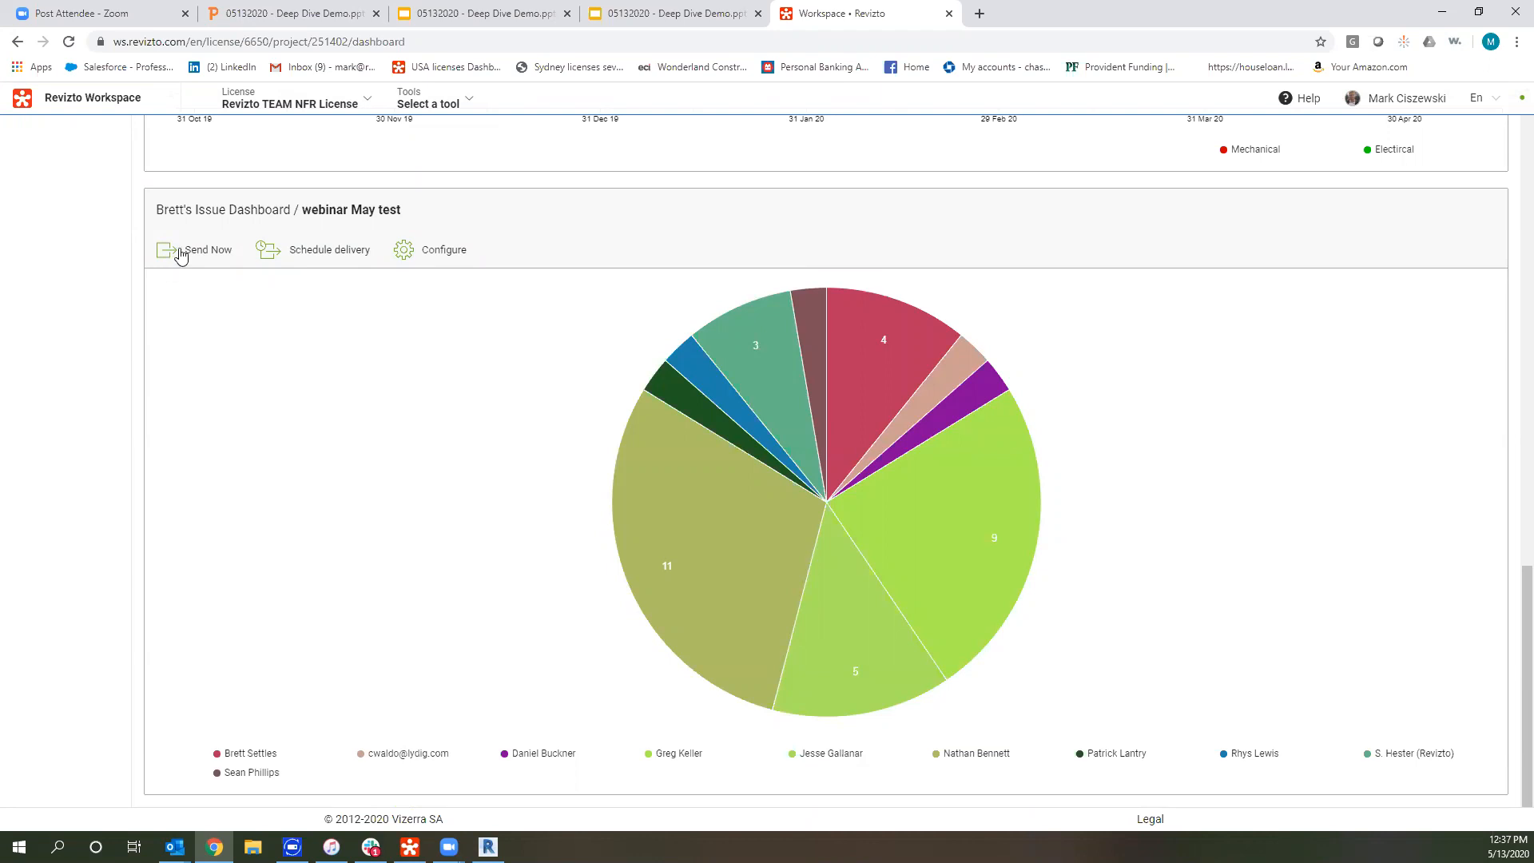
Review the format options and recipient list for sending the "webinar May test" chart immediately, without sending it.
click(200, 263)
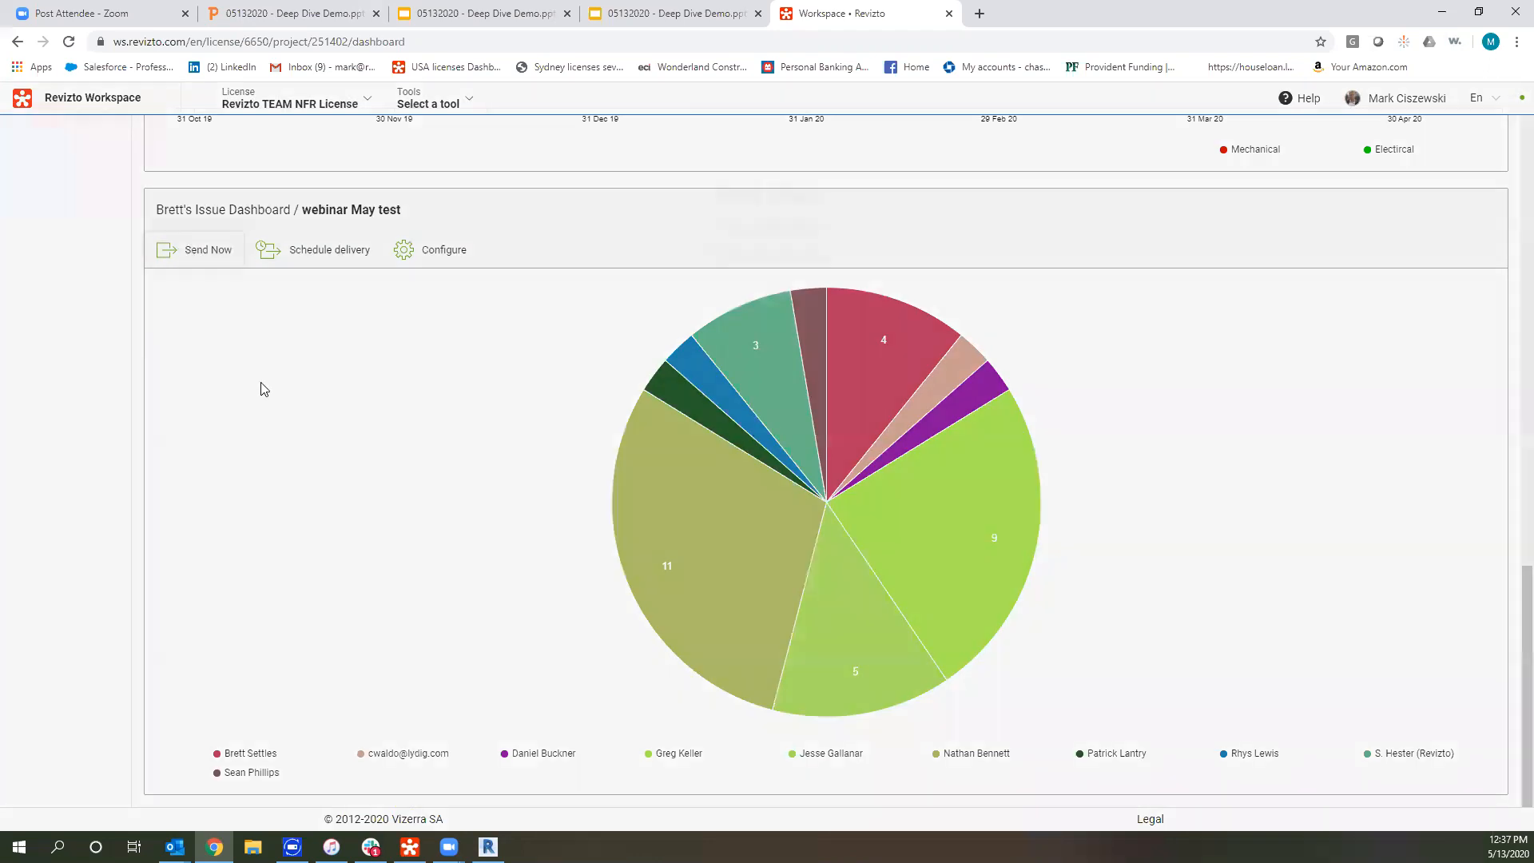
click(700, 316)
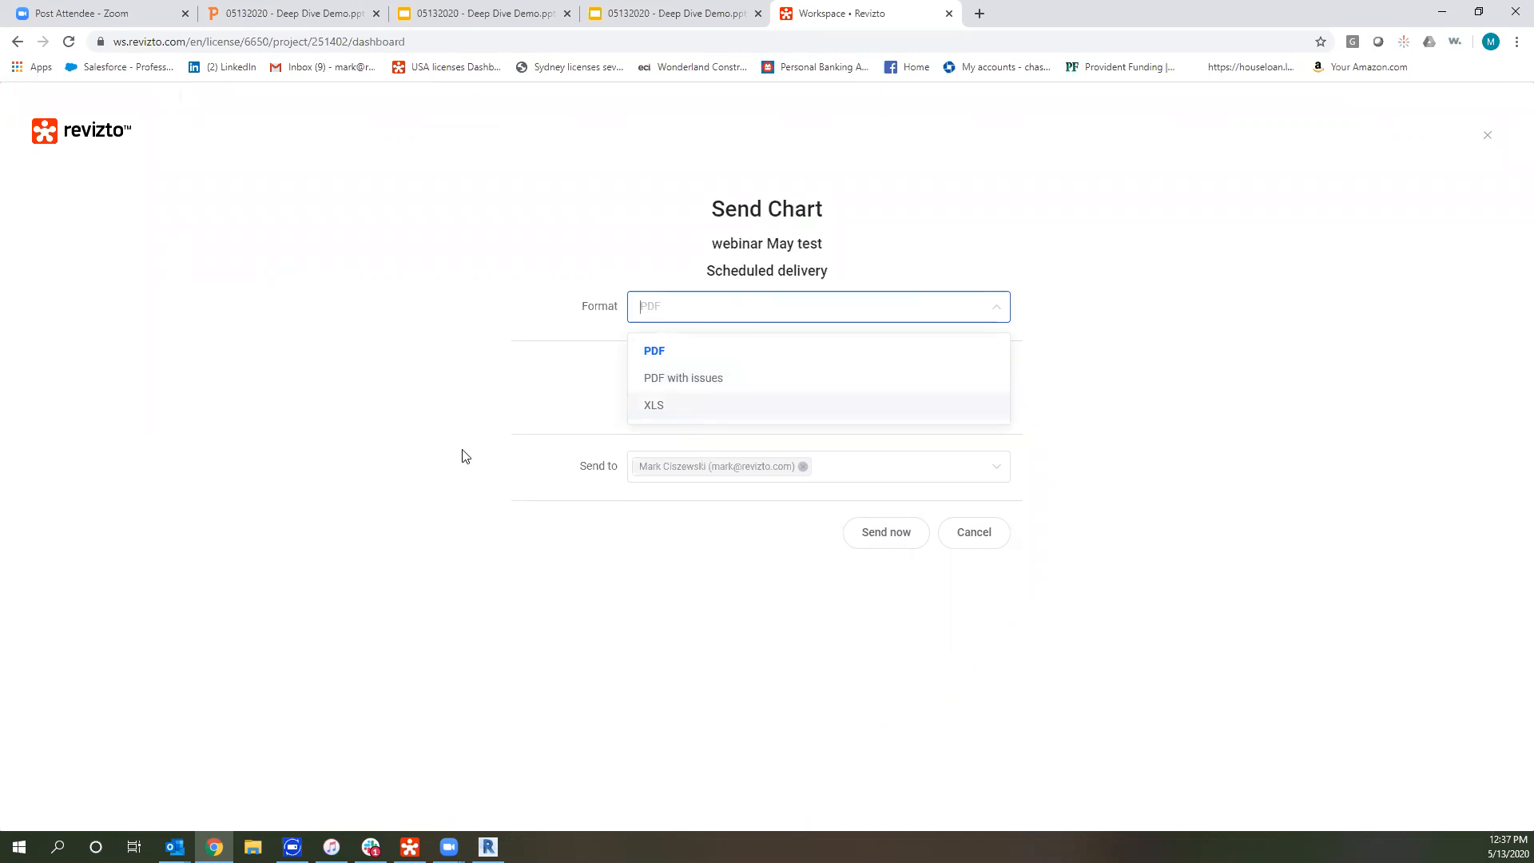
click(437, 413)
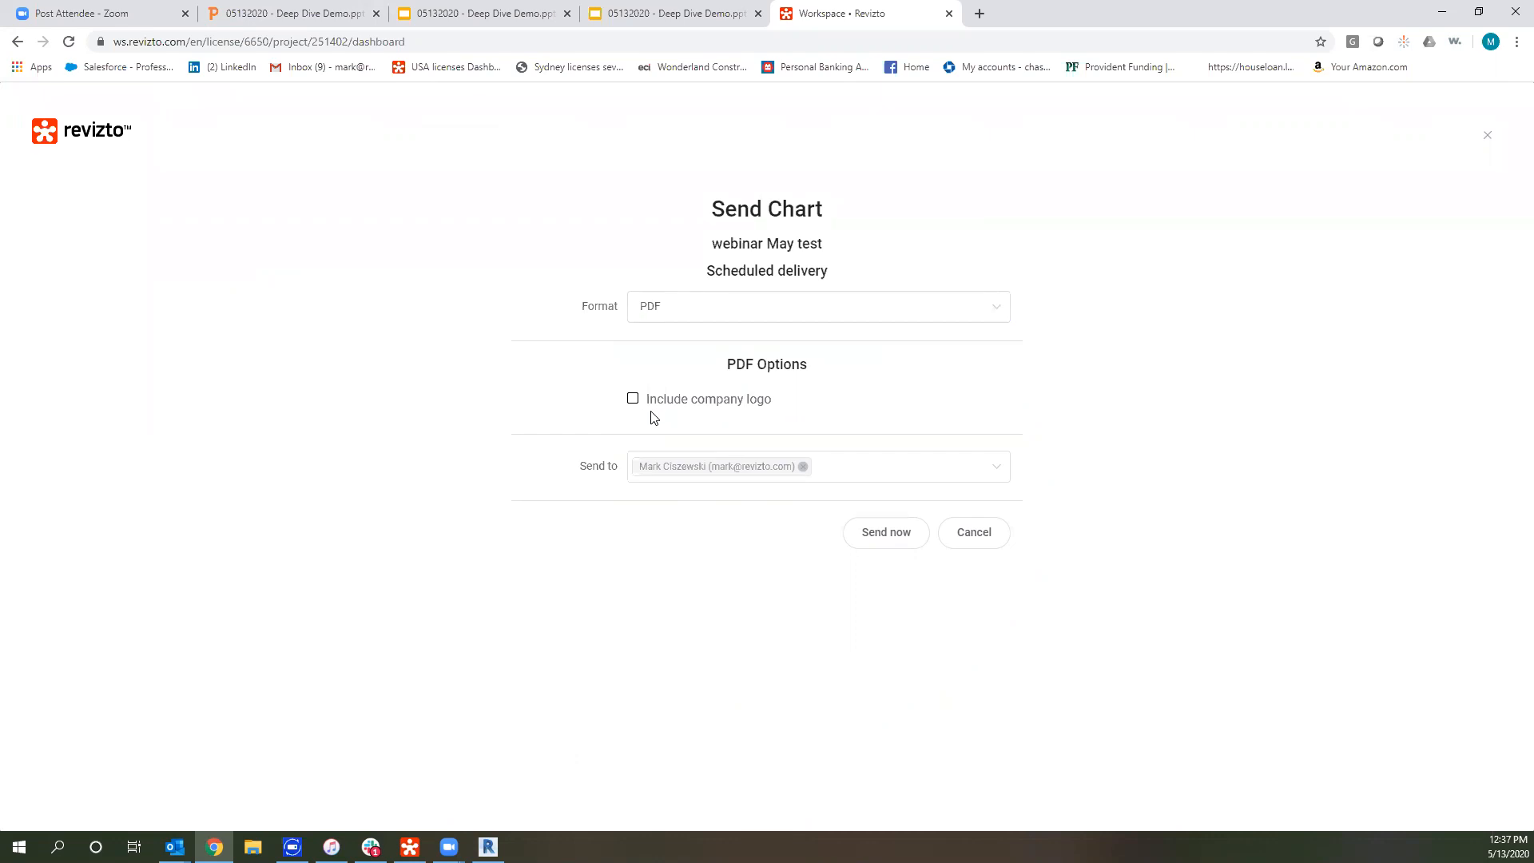
click(849, 468)
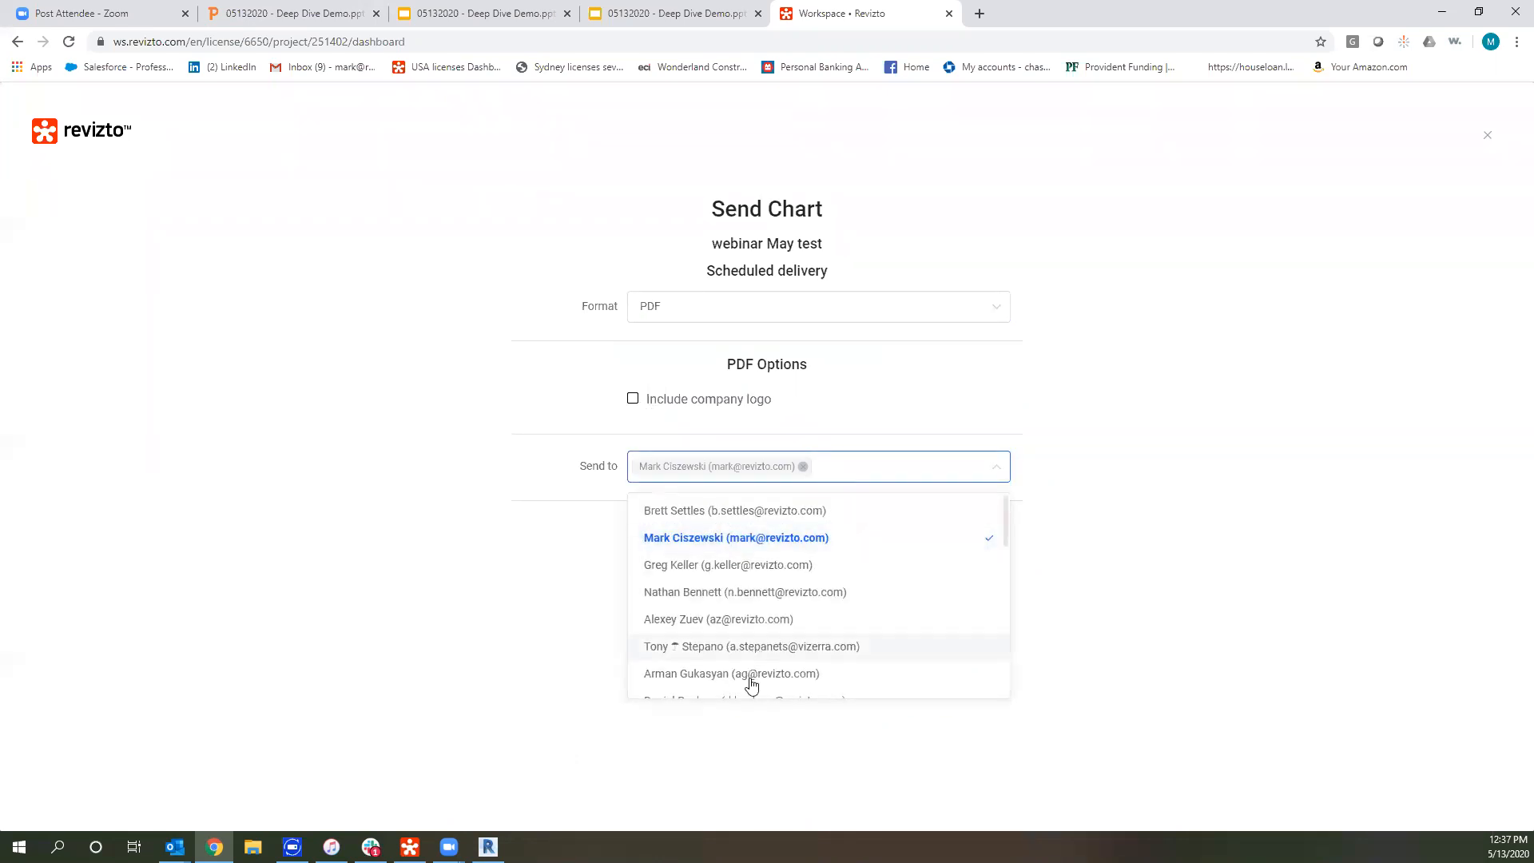
scroll(839, 635, down, 8)
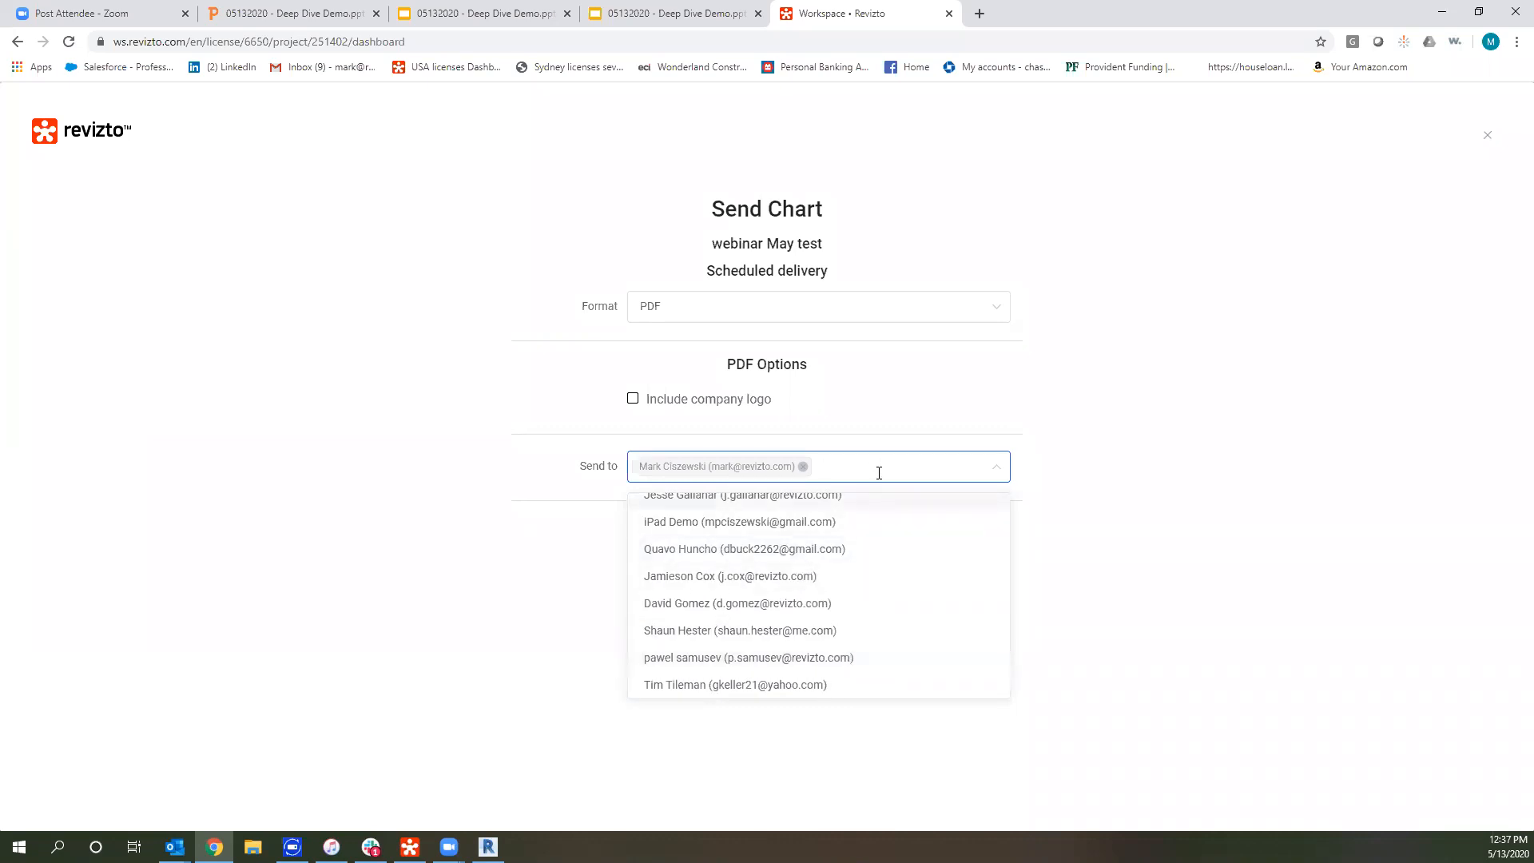
click(1181, 393)
click(976, 532)
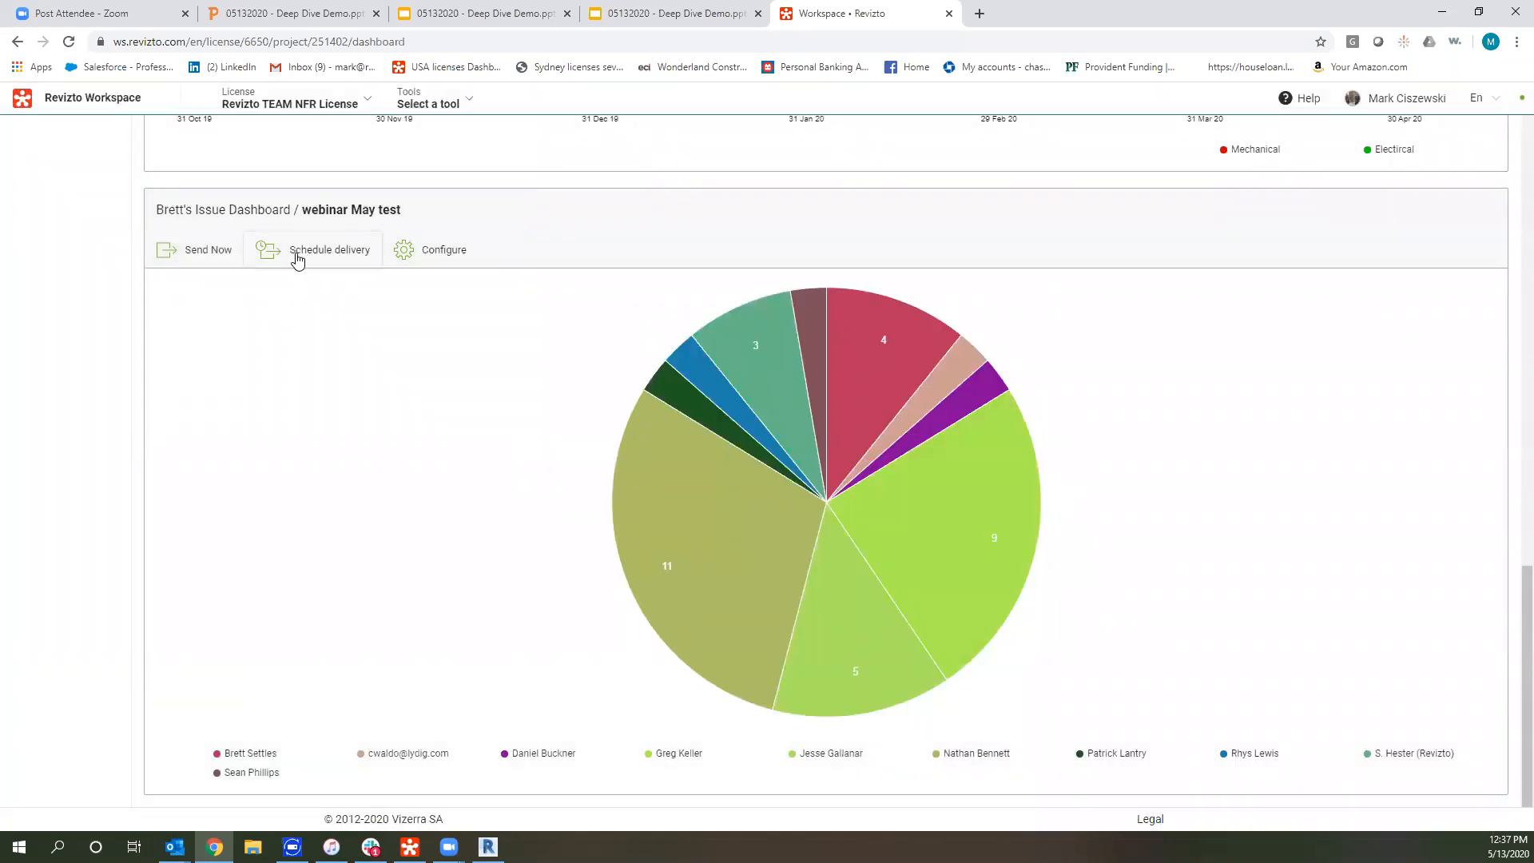
Try a weekly Monday and Friday delivery schedule for the "webinar May test" chart and browse the delivery times.
click(309, 254)
click(663, 310)
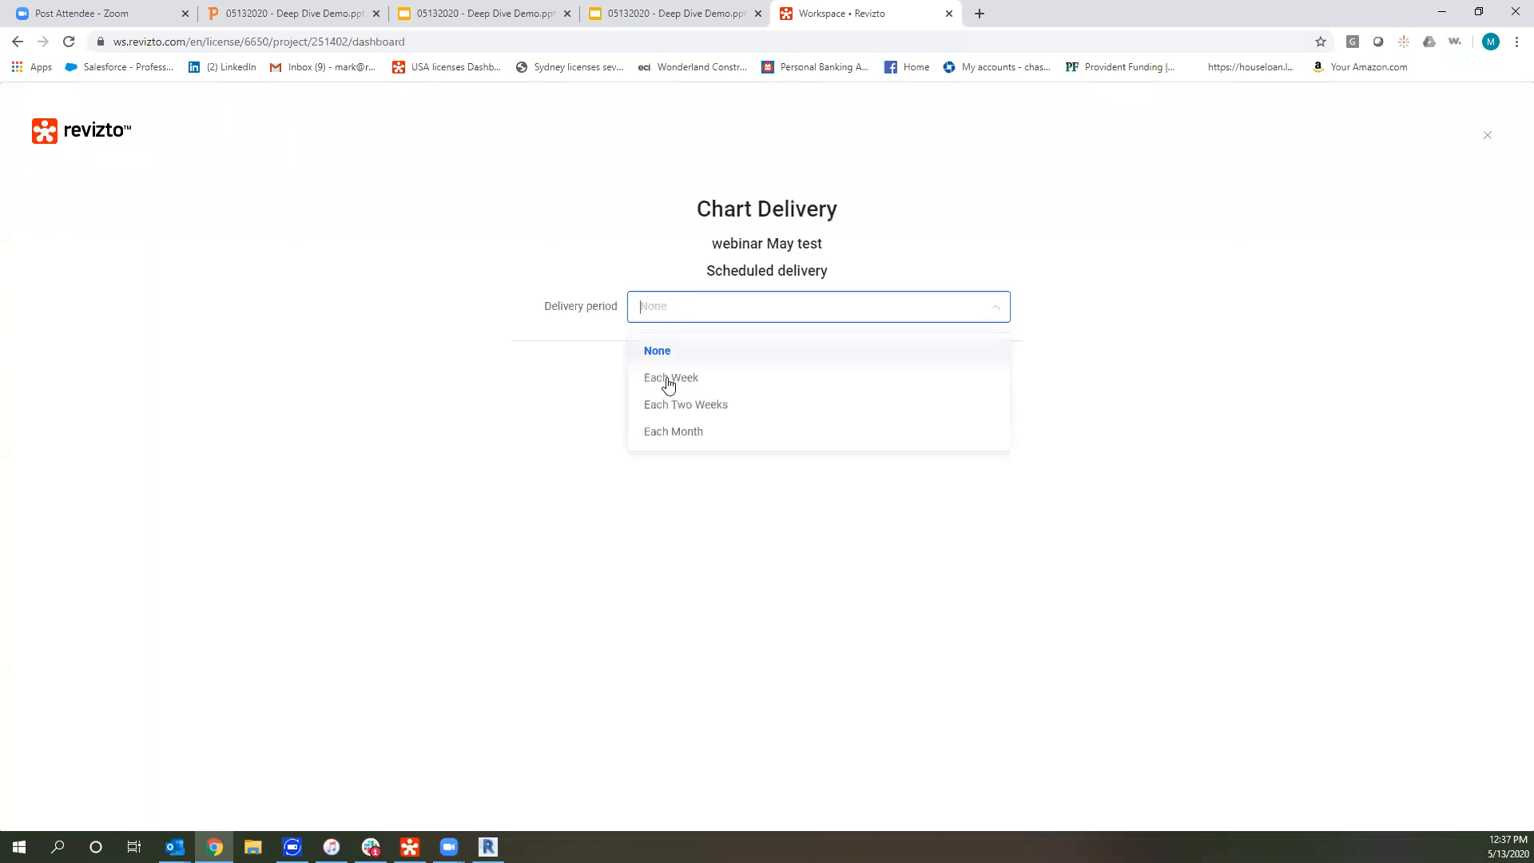
click(676, 377)
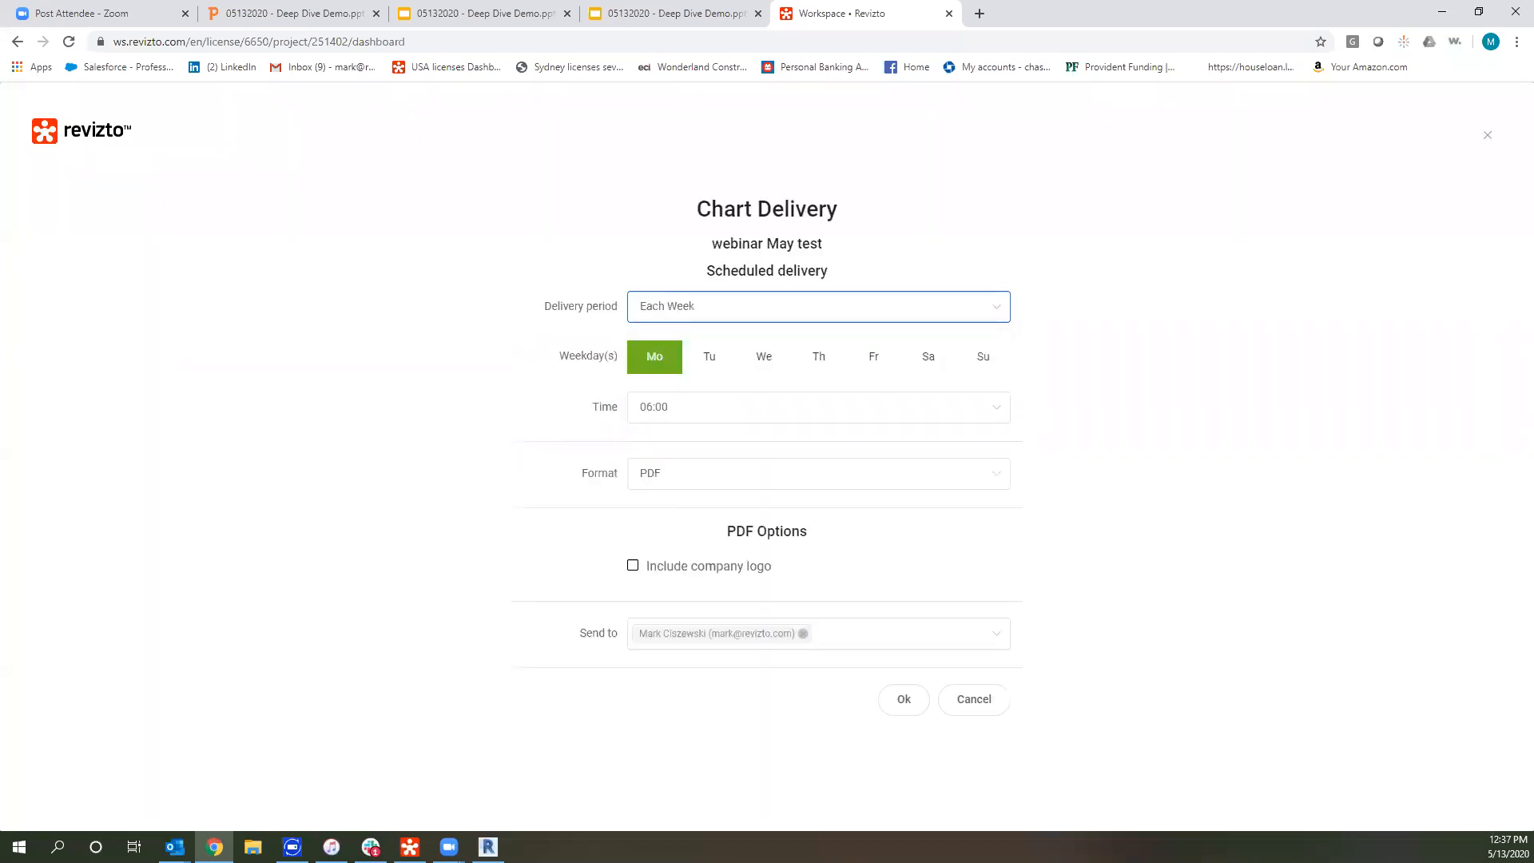
click(873, 356)
click(788, 416)
scroll(719, 564, down, 5)
scroll(719, 567, down, 1)
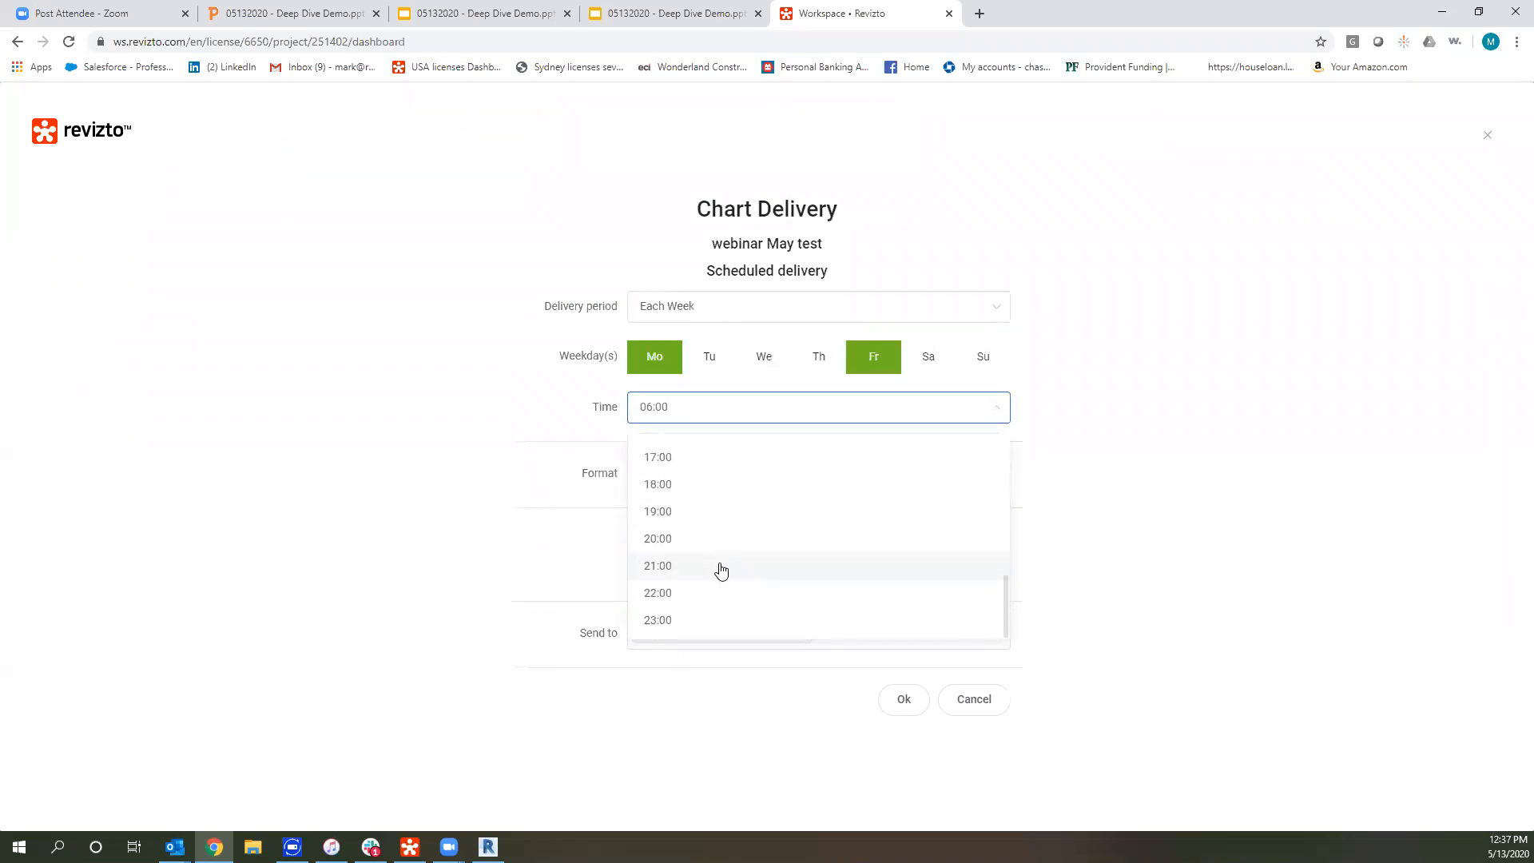
scroll(728, 527, up, 3)
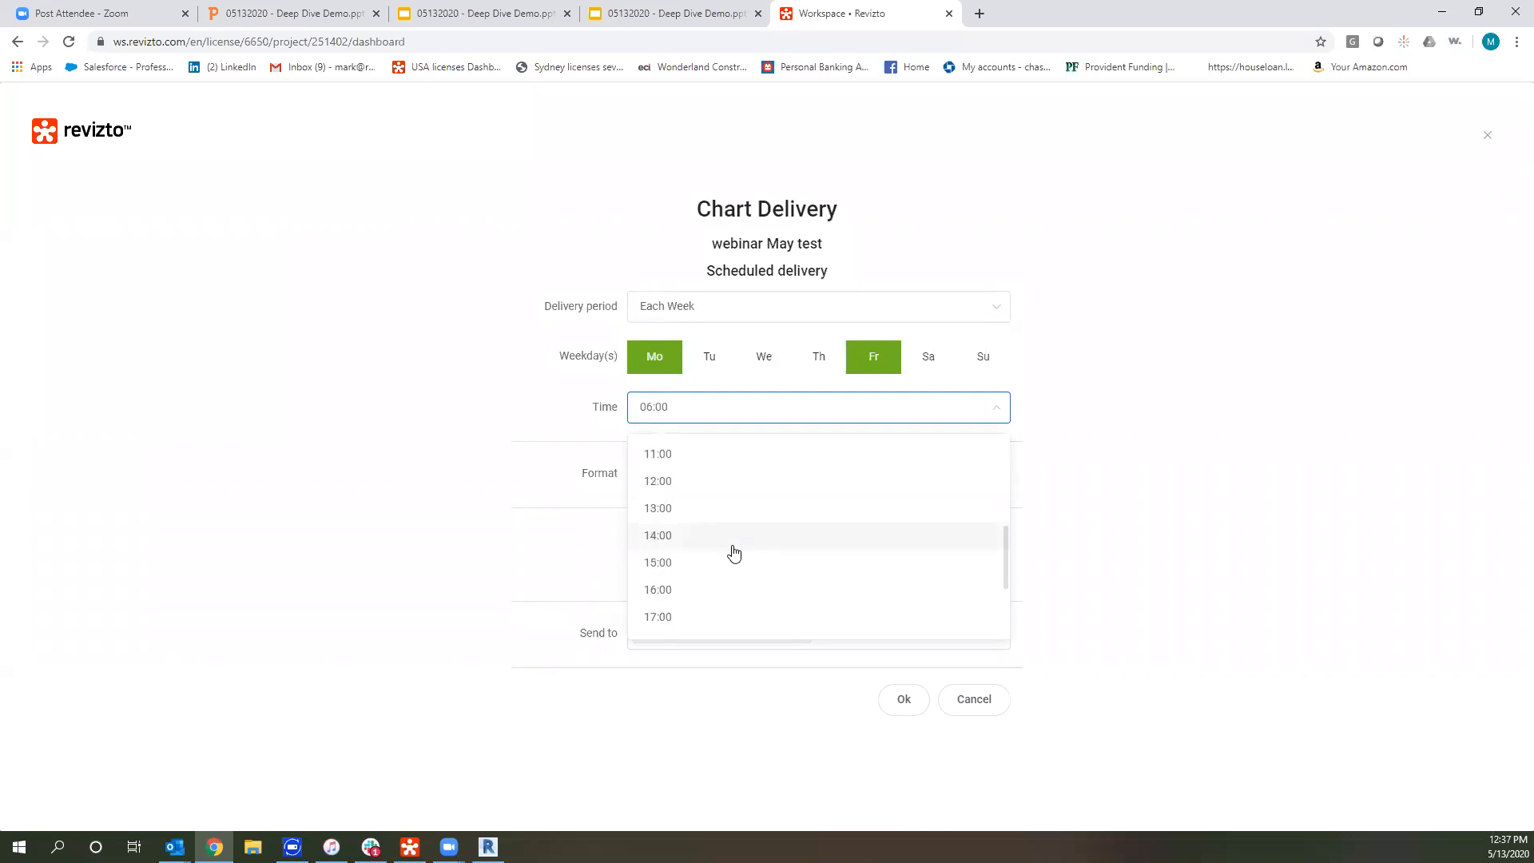
click(343, 377)
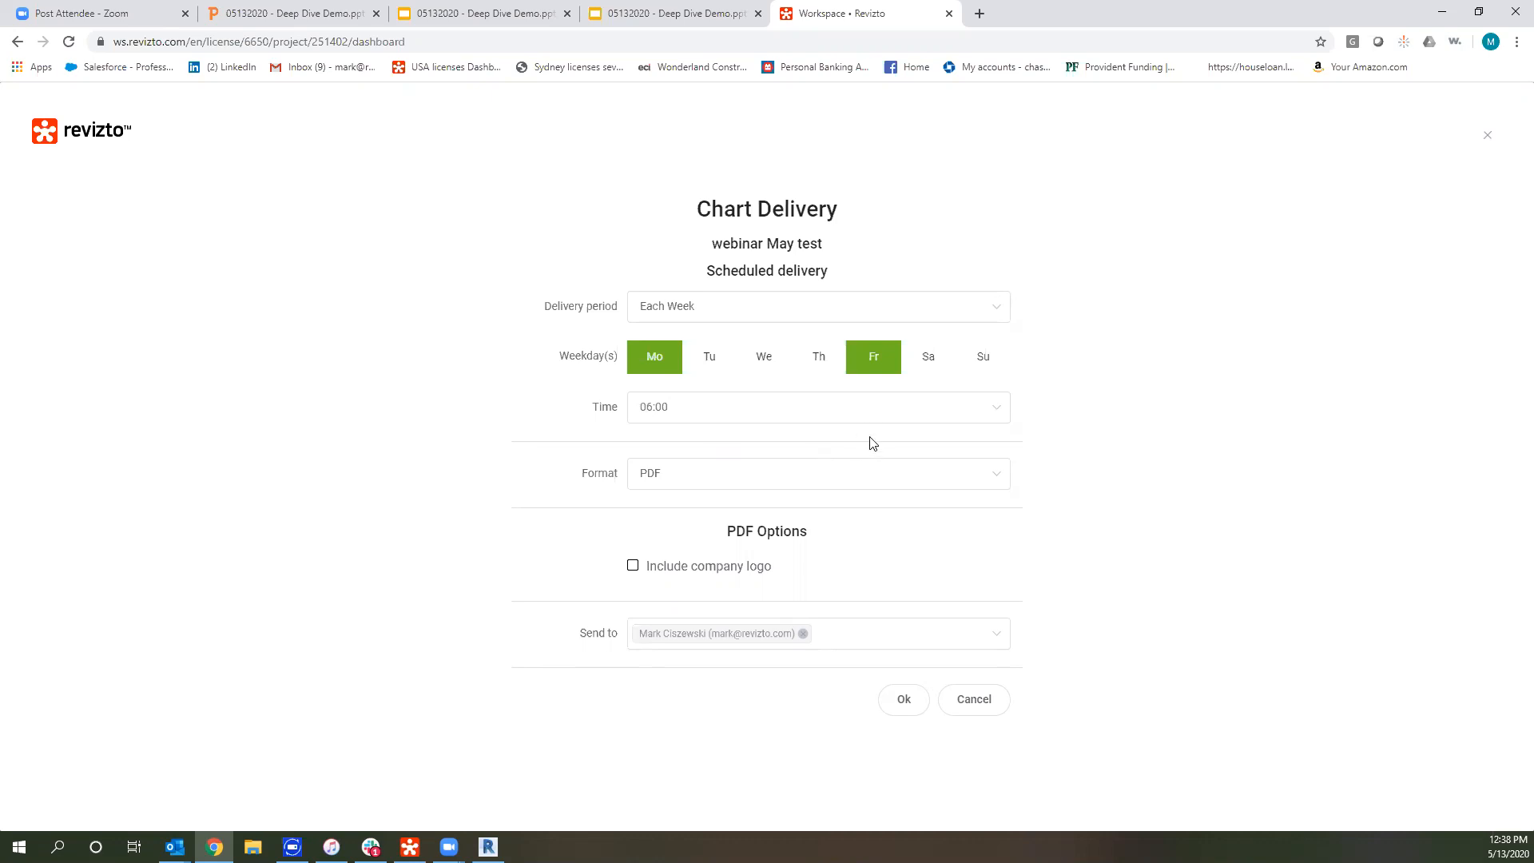
click(970, 701)
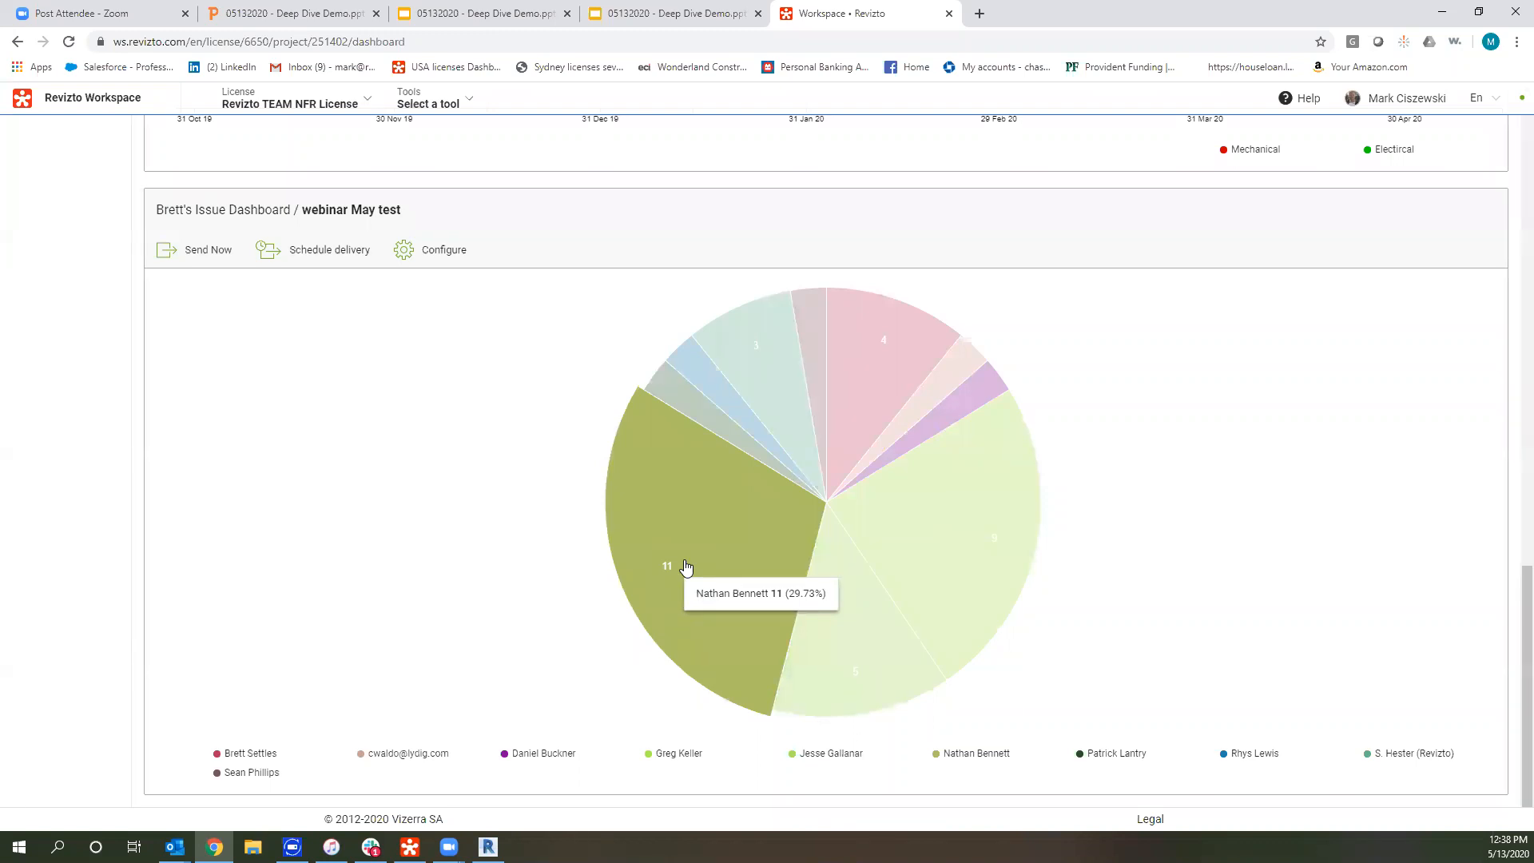
Open the school project's reports, look through the existing ones and start a new report.
scroll(365, 498, up, 2)
scroll(365, 498, up, 15)
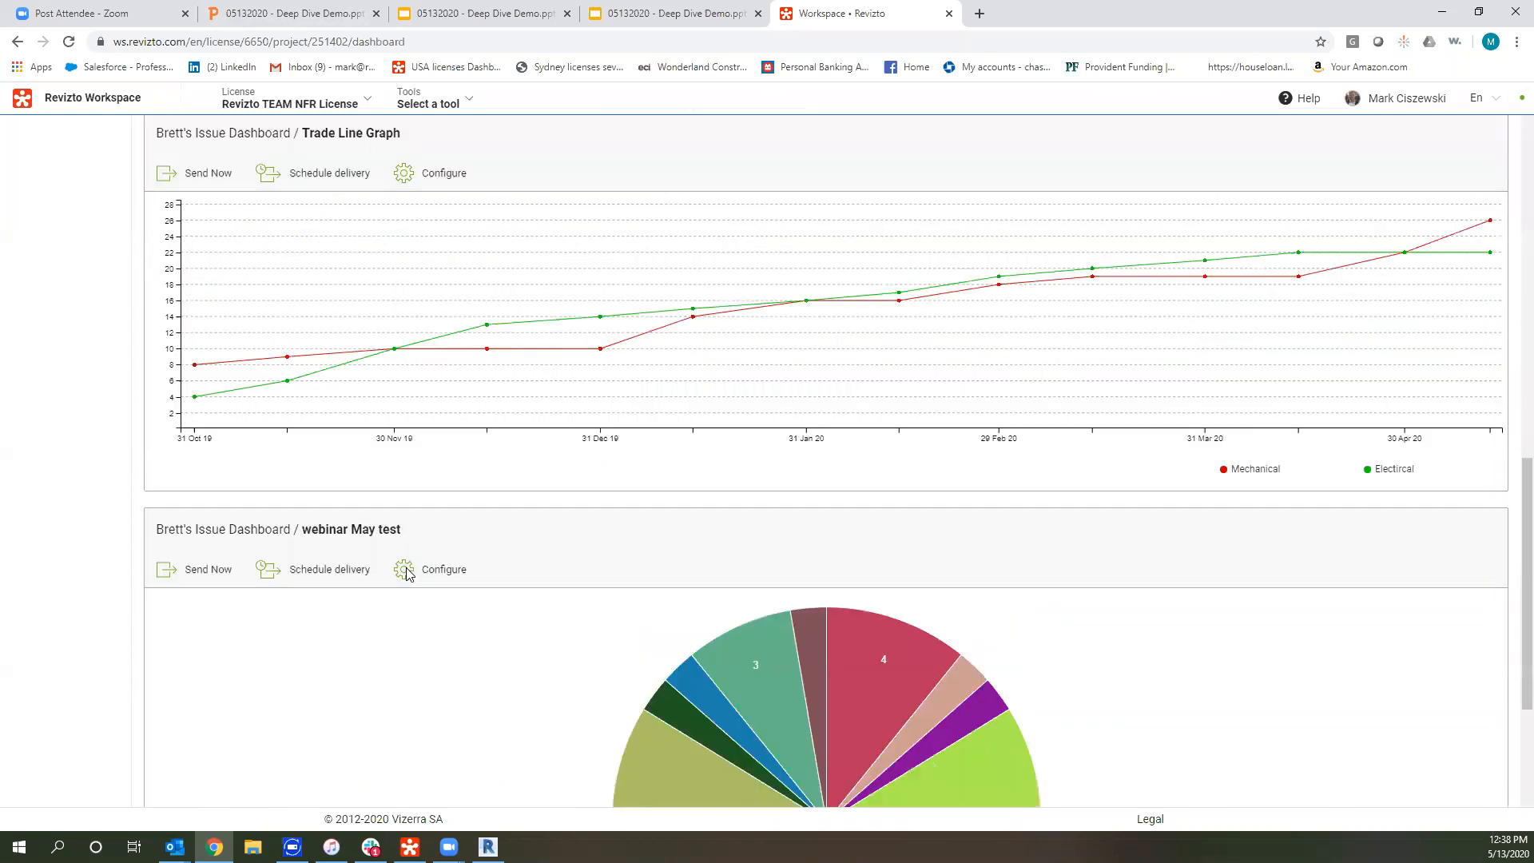
scroll(424, 571, up, 1)
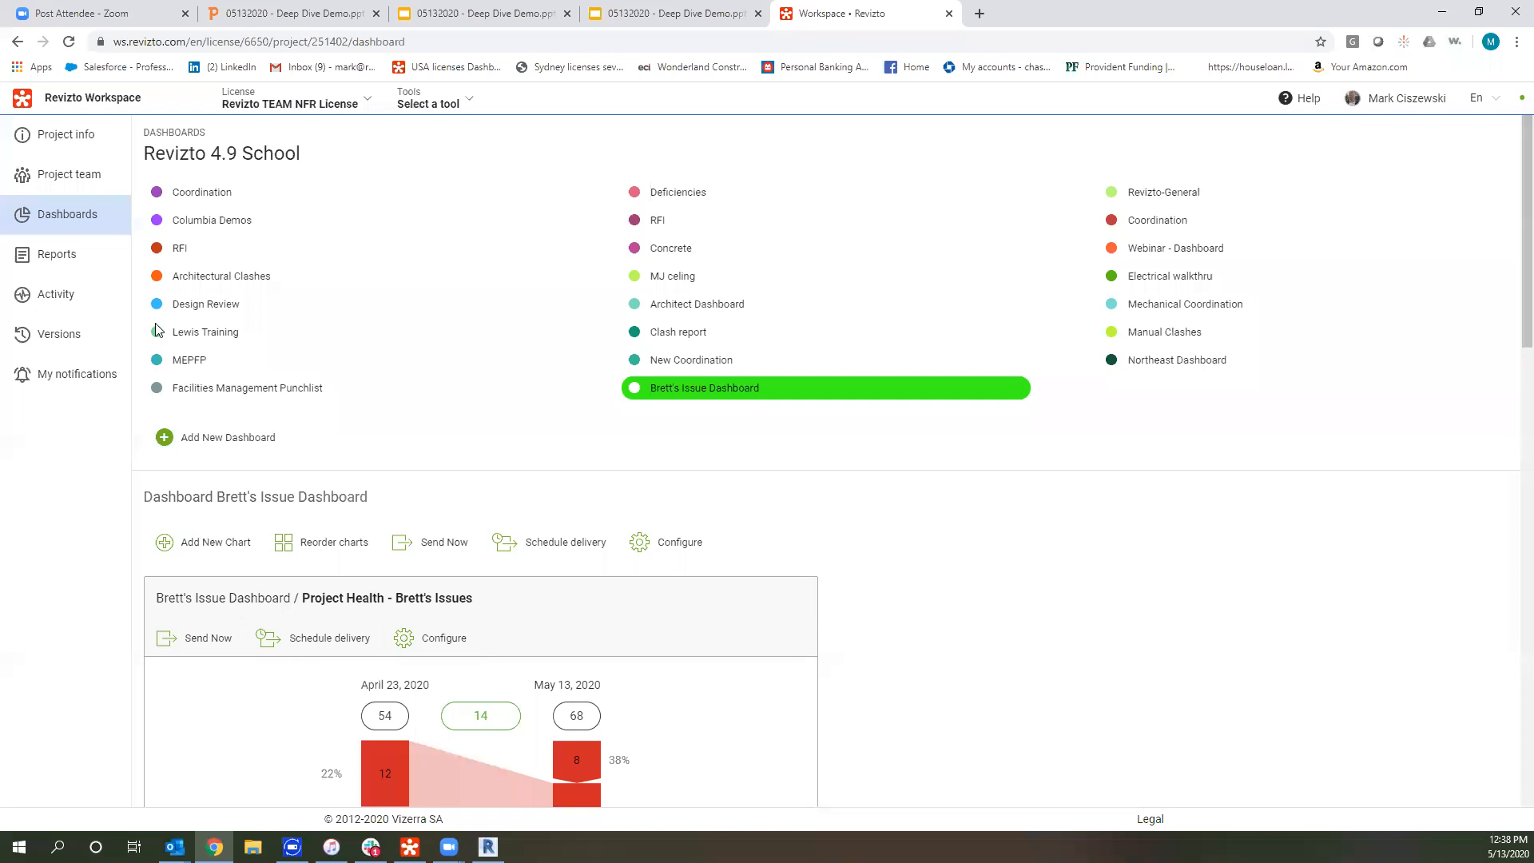
click(66, 256)
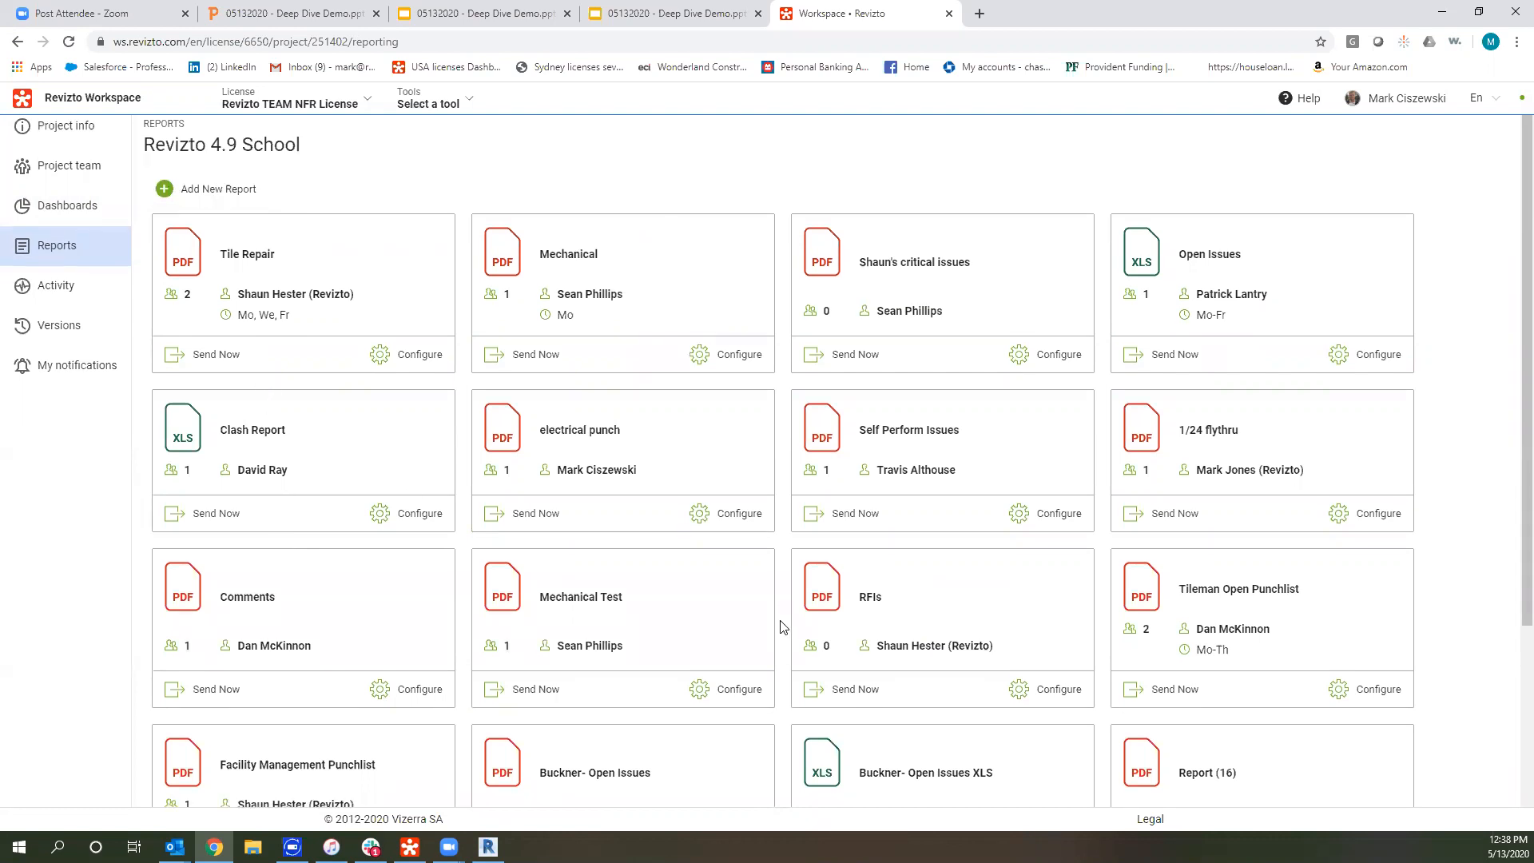
scroll(782, 631, down, 3)
scroll(599, 402, up, 3)
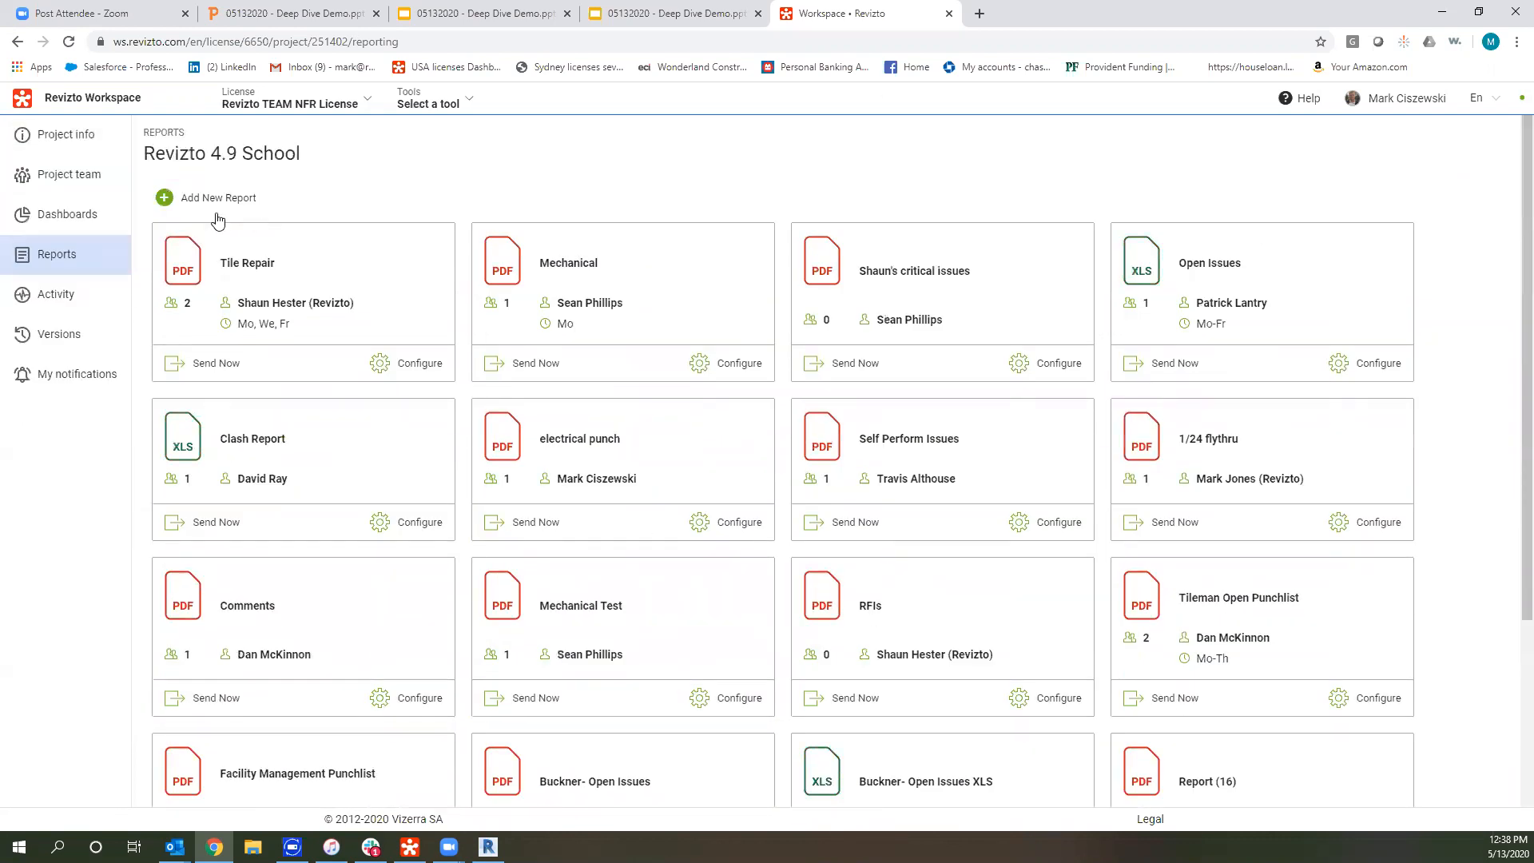
click(711, 264)
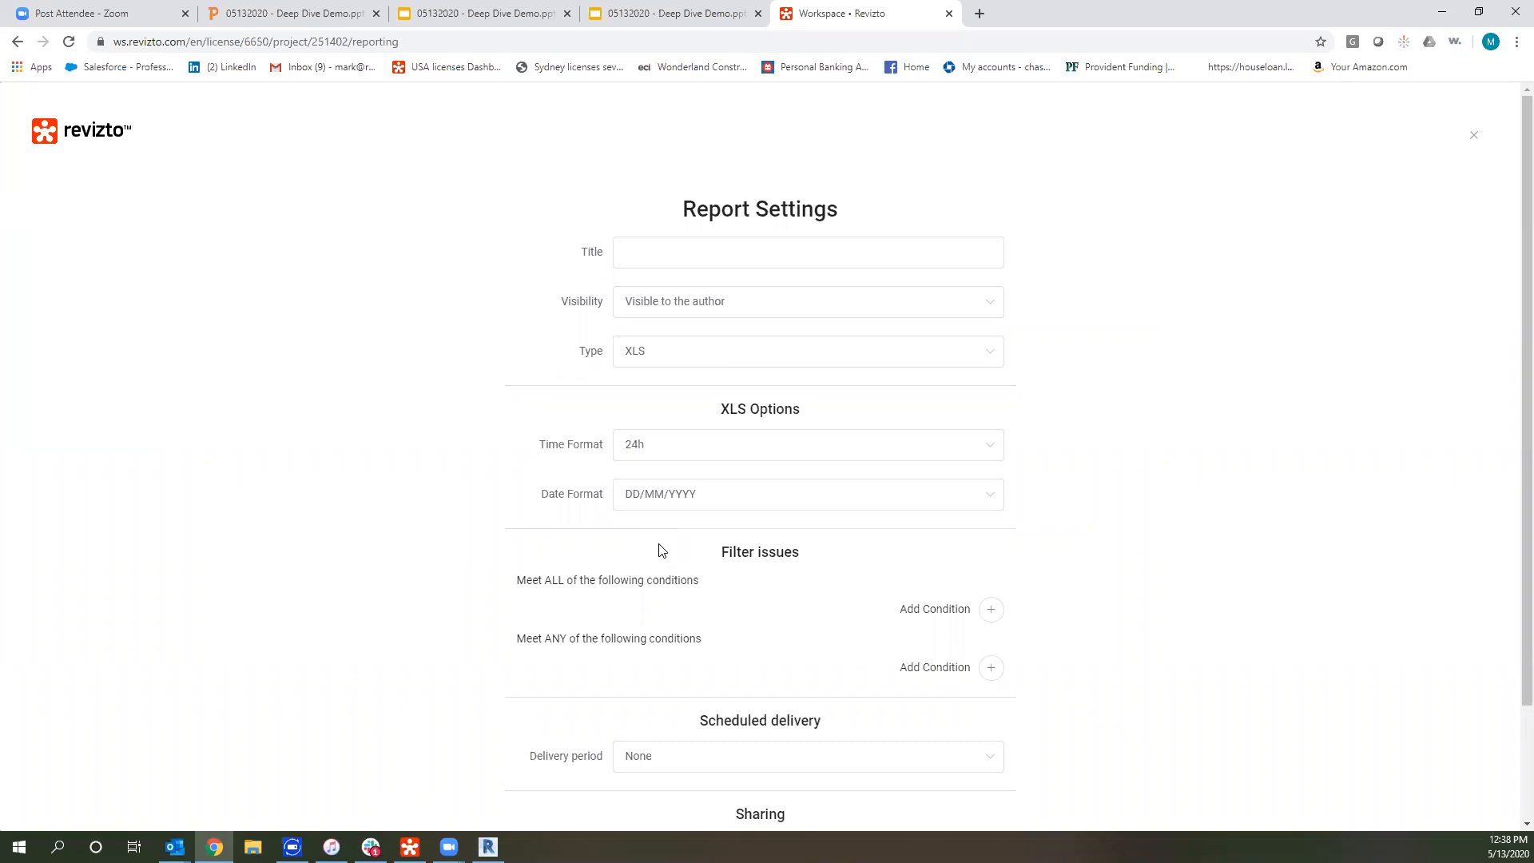
Check the available report types and time formats in the new report's settings.
click(662, 351)
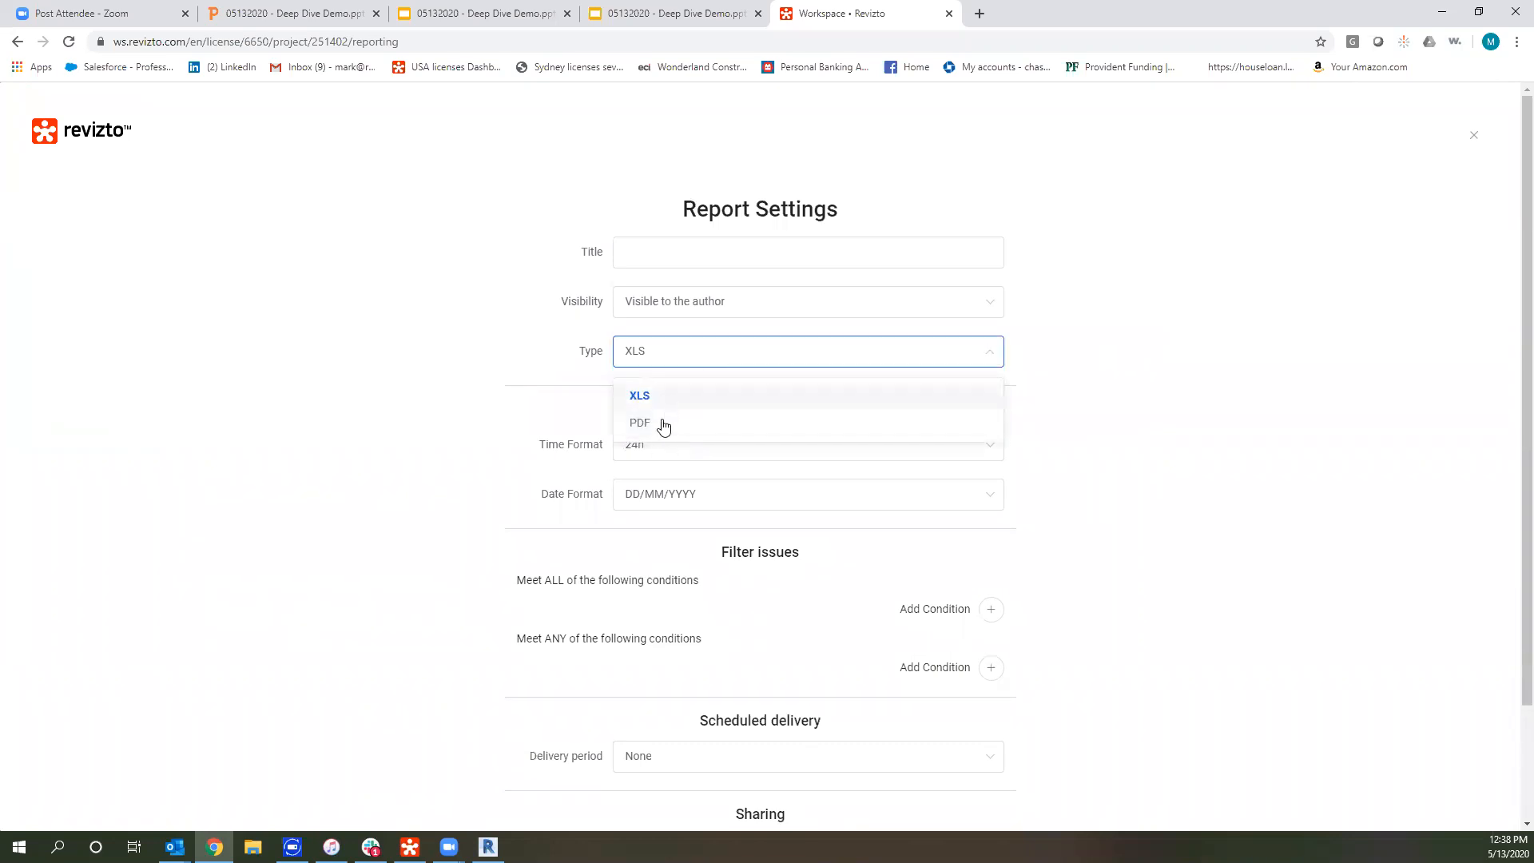
click(1238, 386)
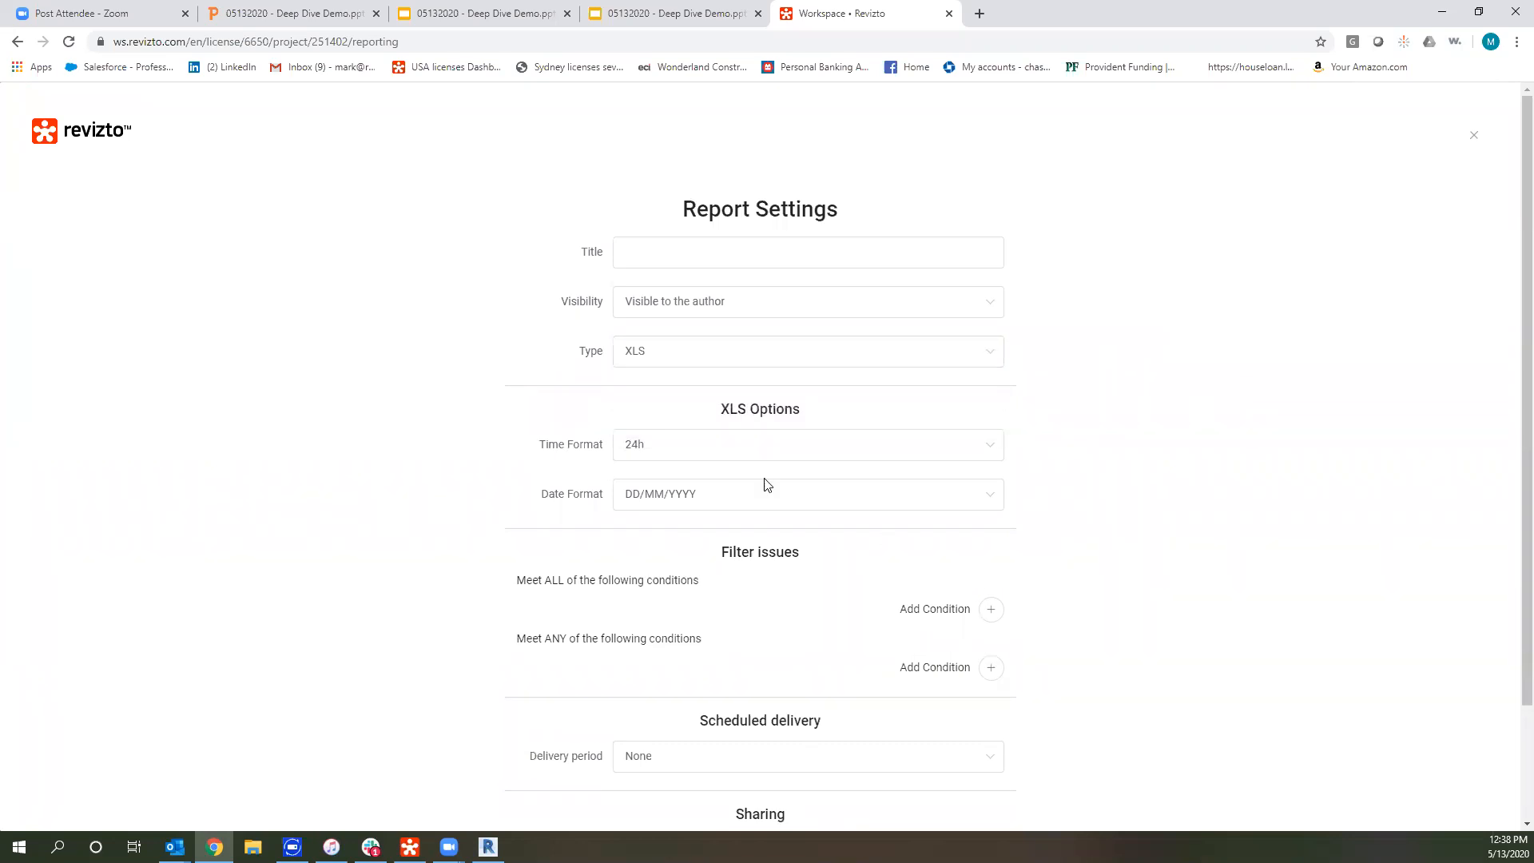
click(720, 453)
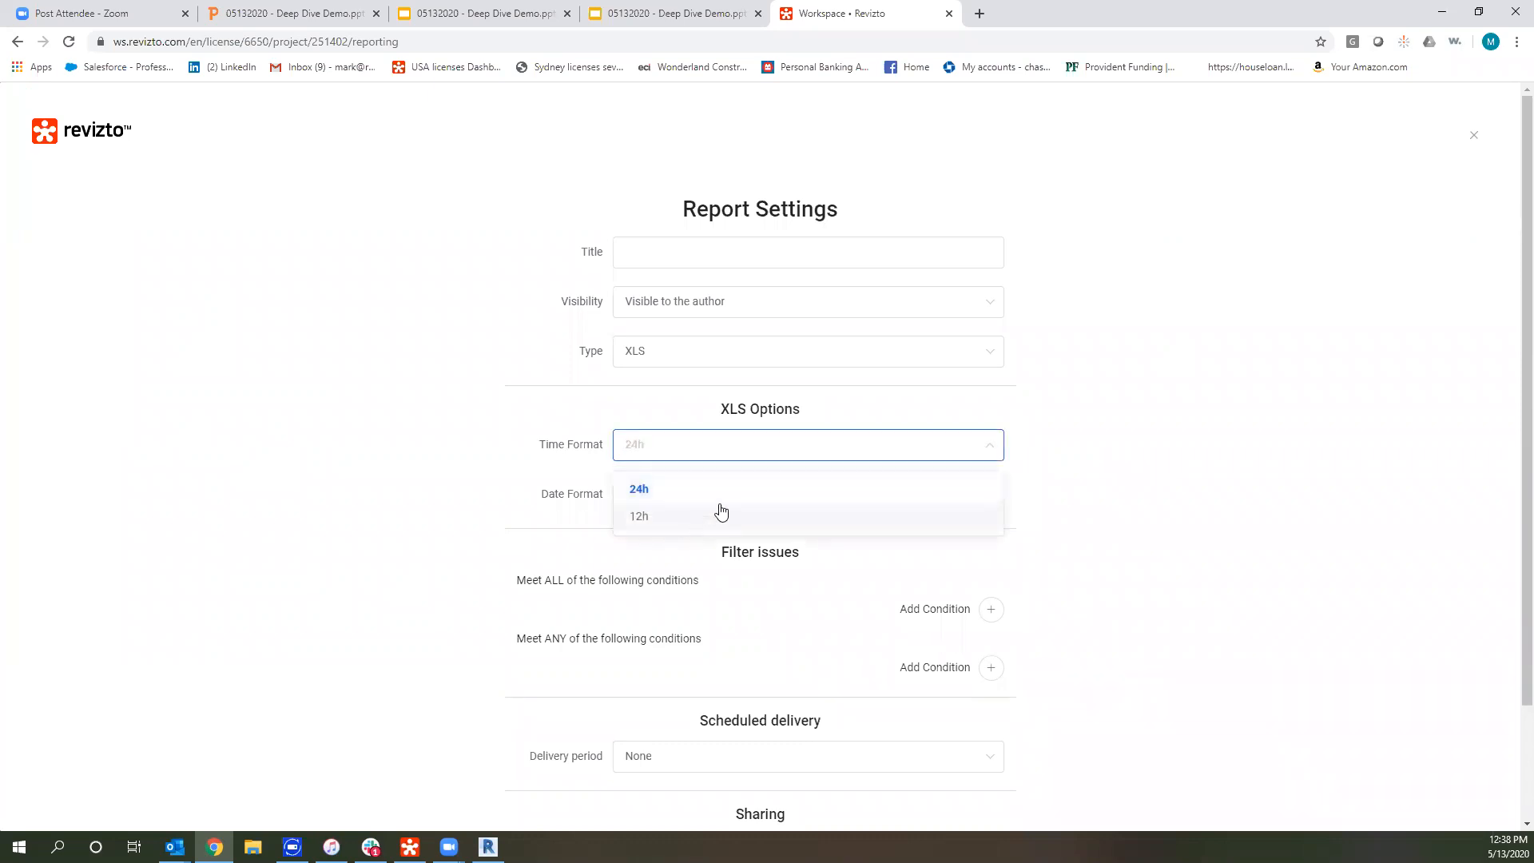
click(1214, 395)
Add an all-conditions issue filter where Assignee is none of three chosen team members.
scroll(711, 560, down, 1)
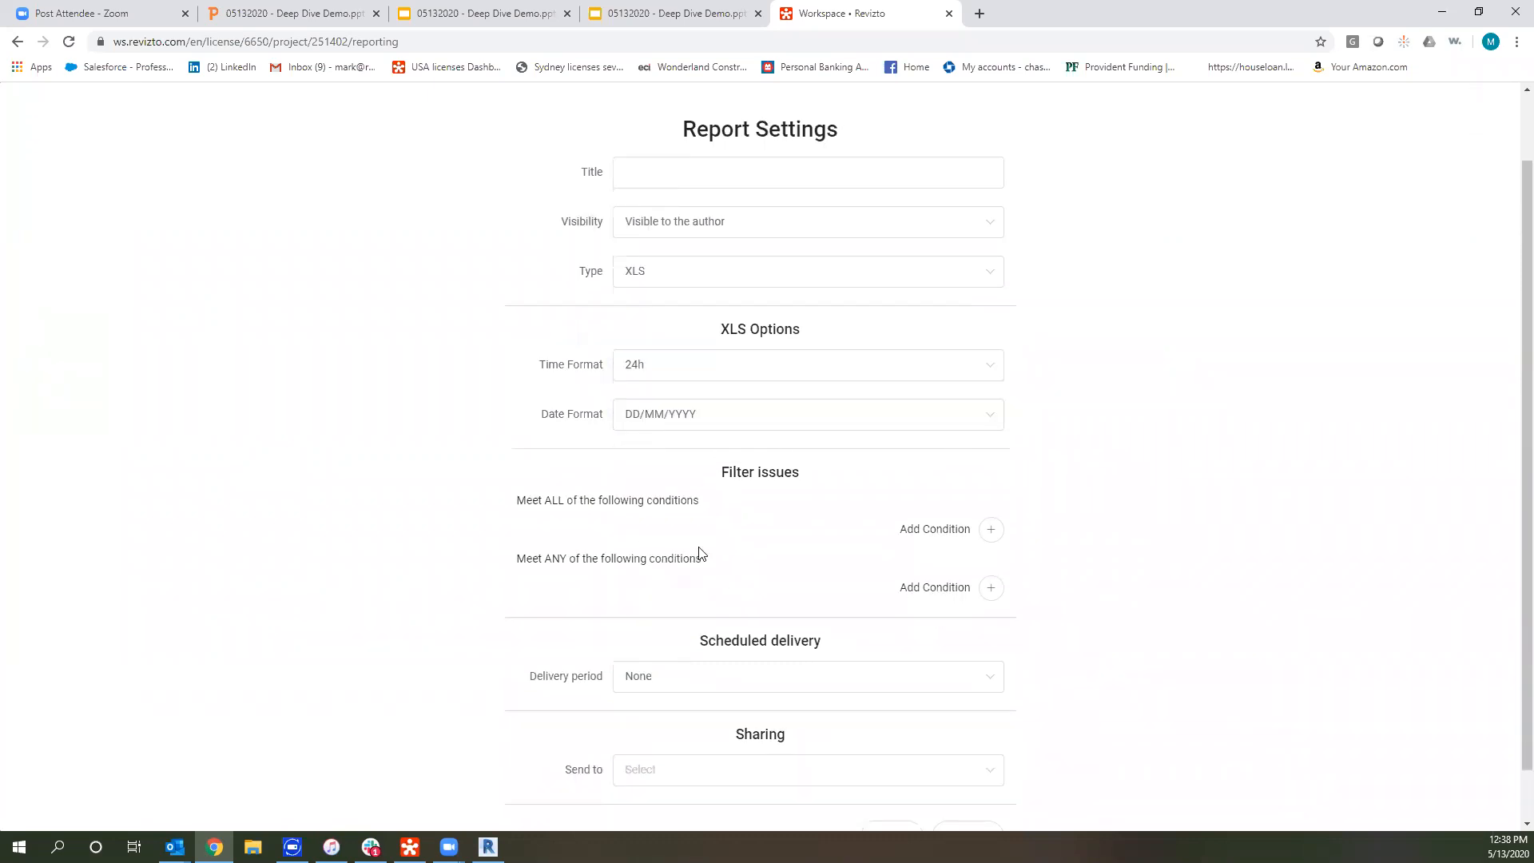
click(989, 530)
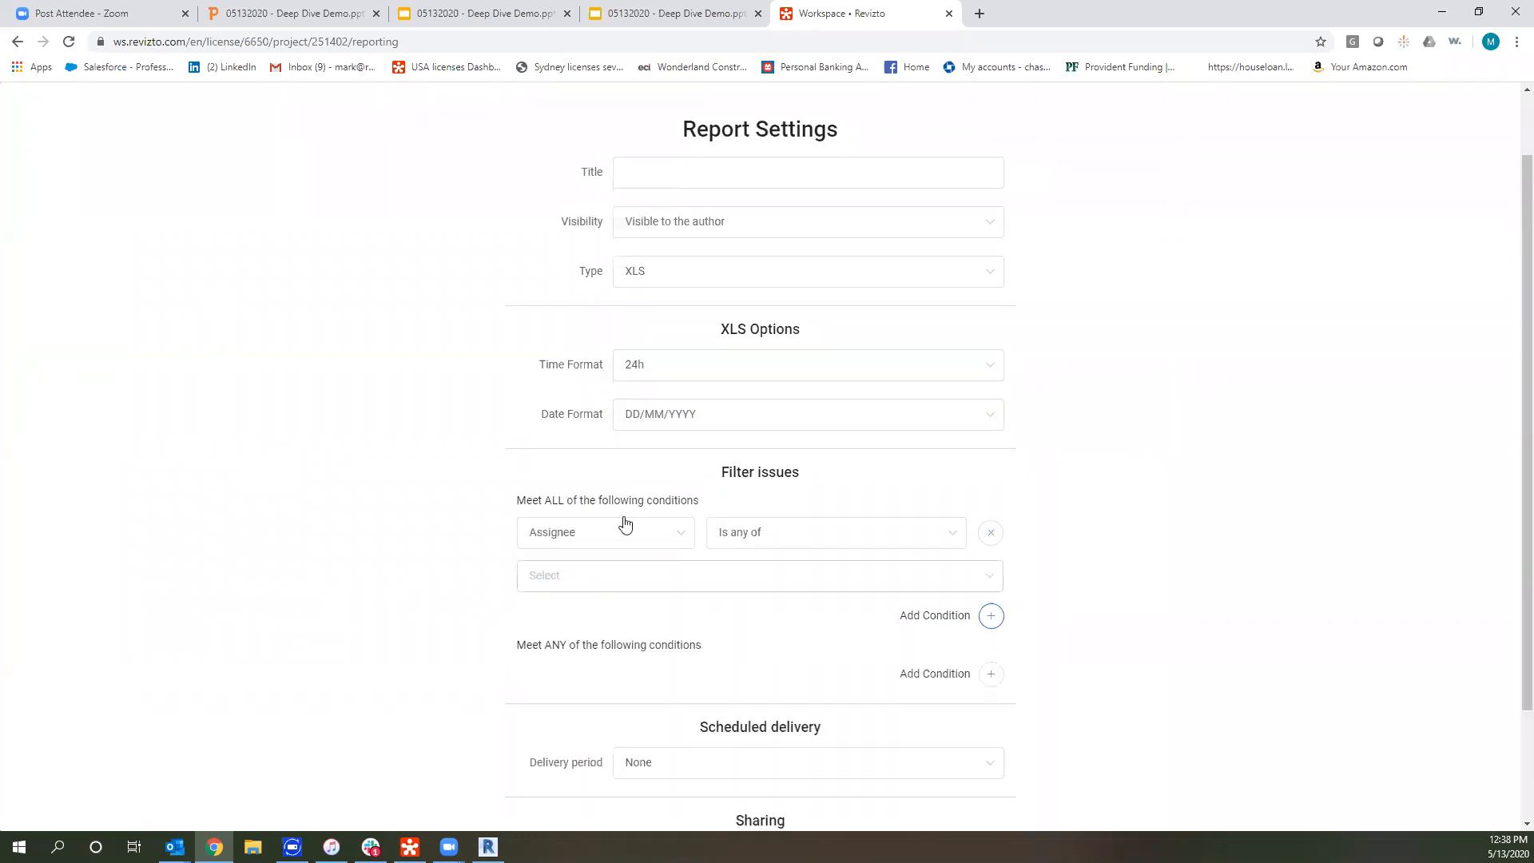
click(783, 537)
click(756, 606)
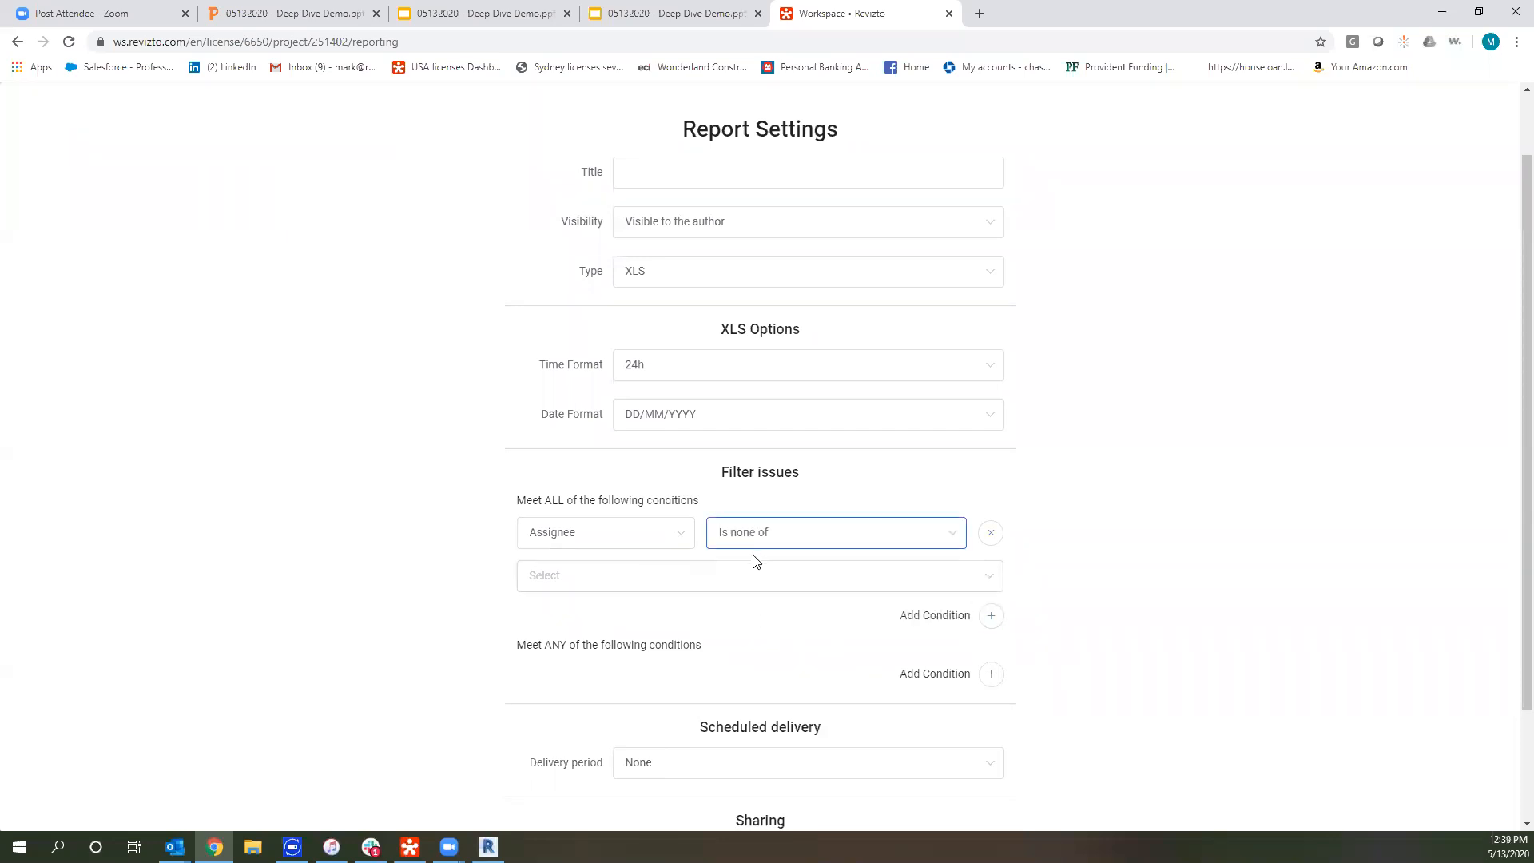
text(bre)
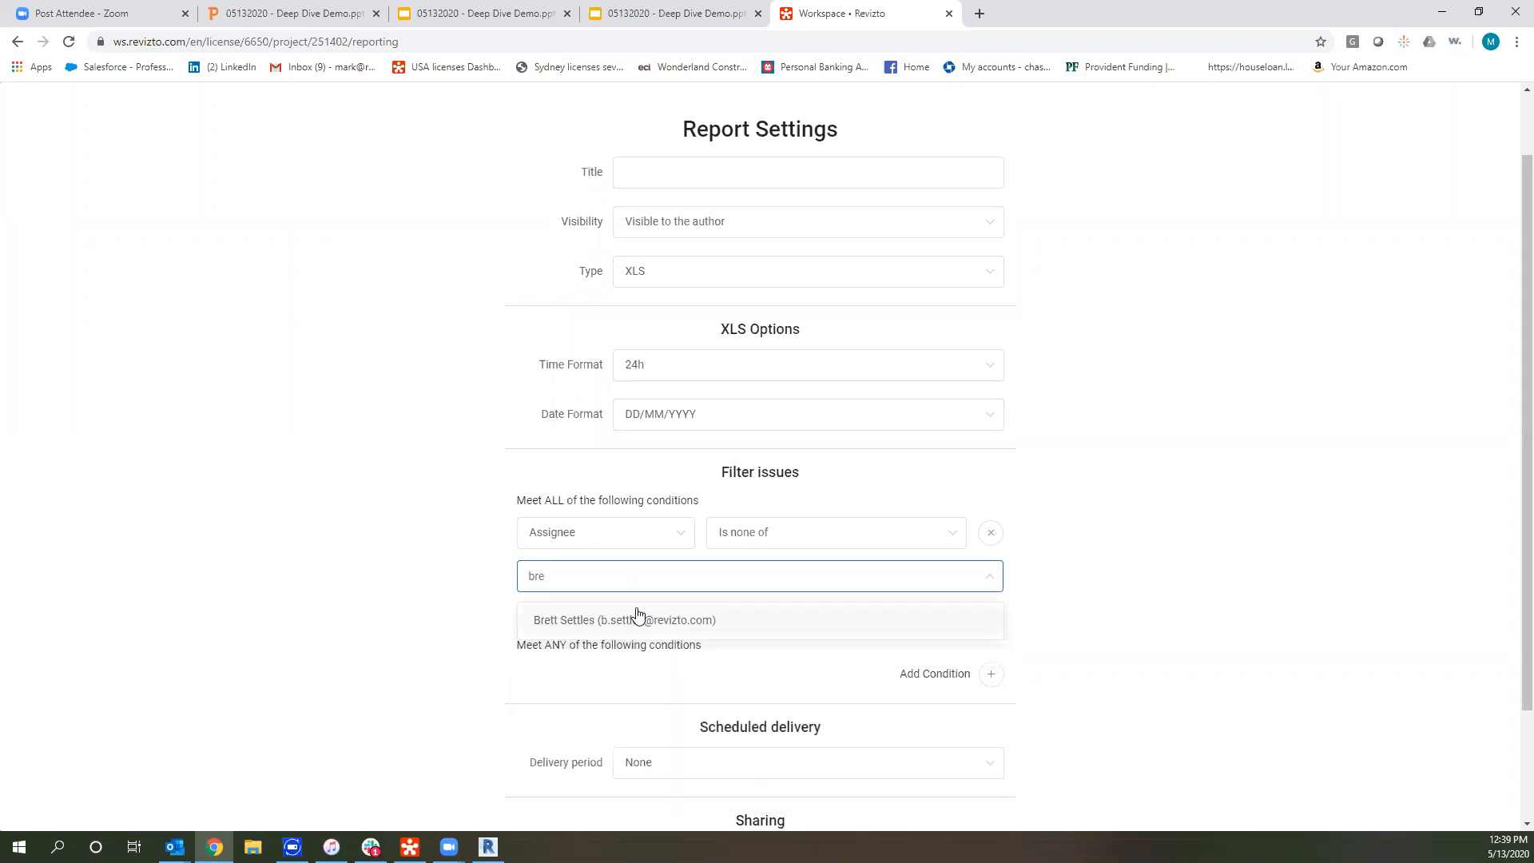
click(637, 617)
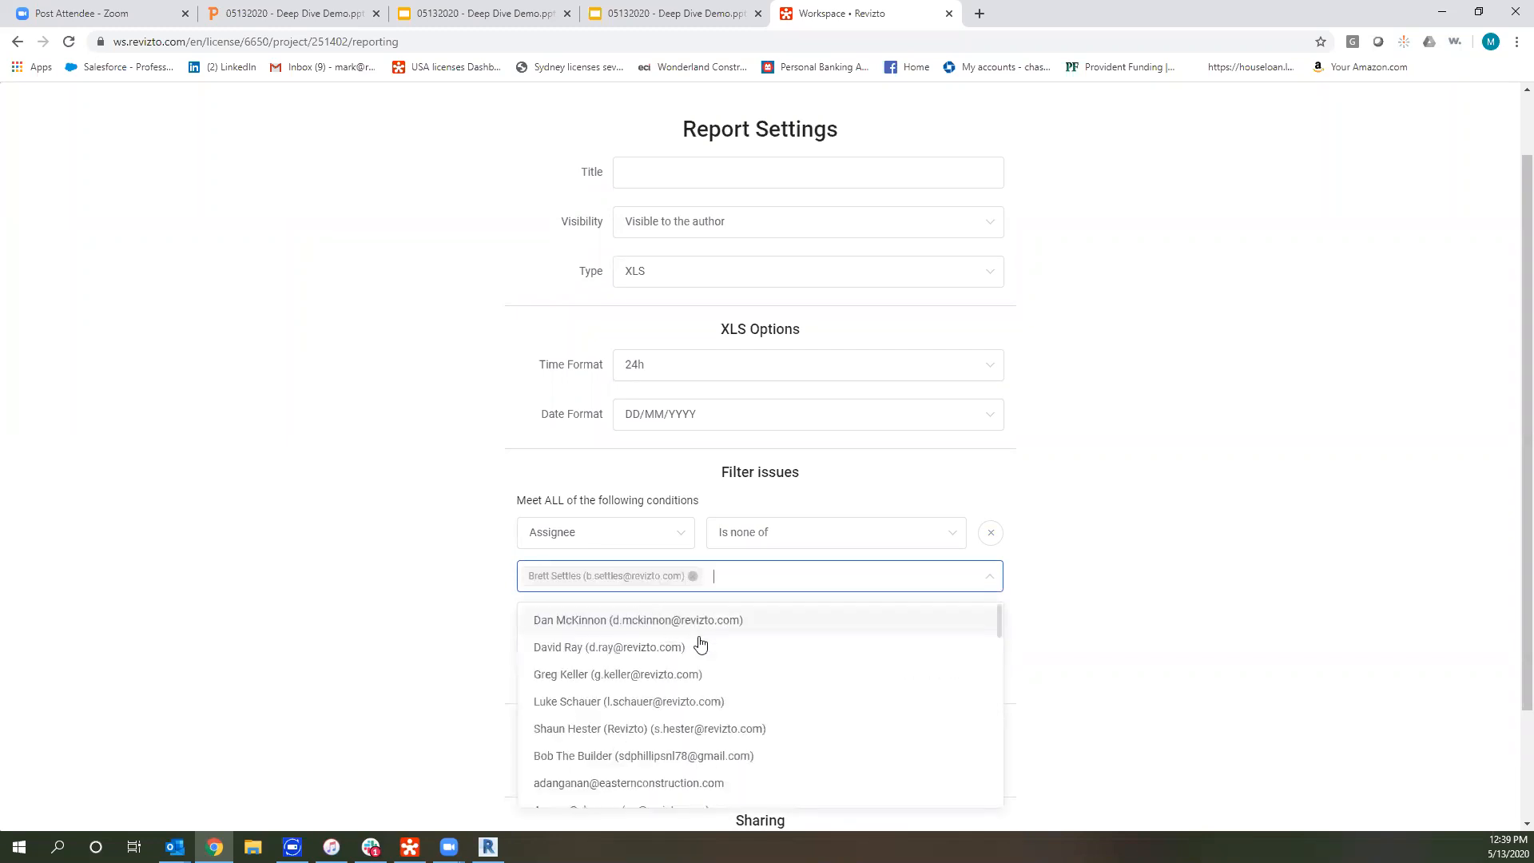
click(681, 648)
click(648, 678)
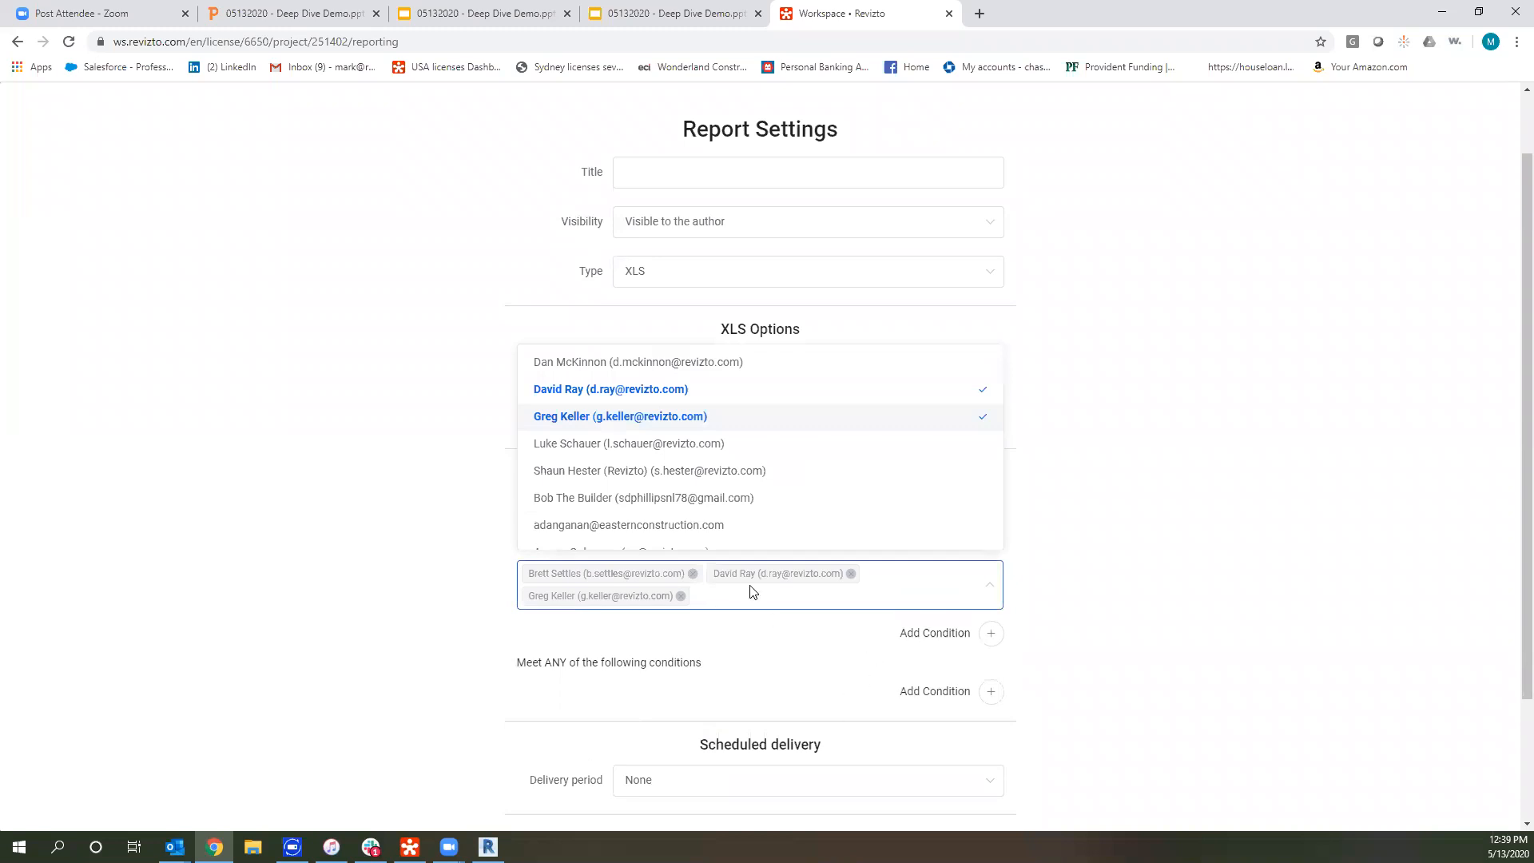
Add an any-conditions issue filter based on Stamp Abbreviation.
click(987, 683)
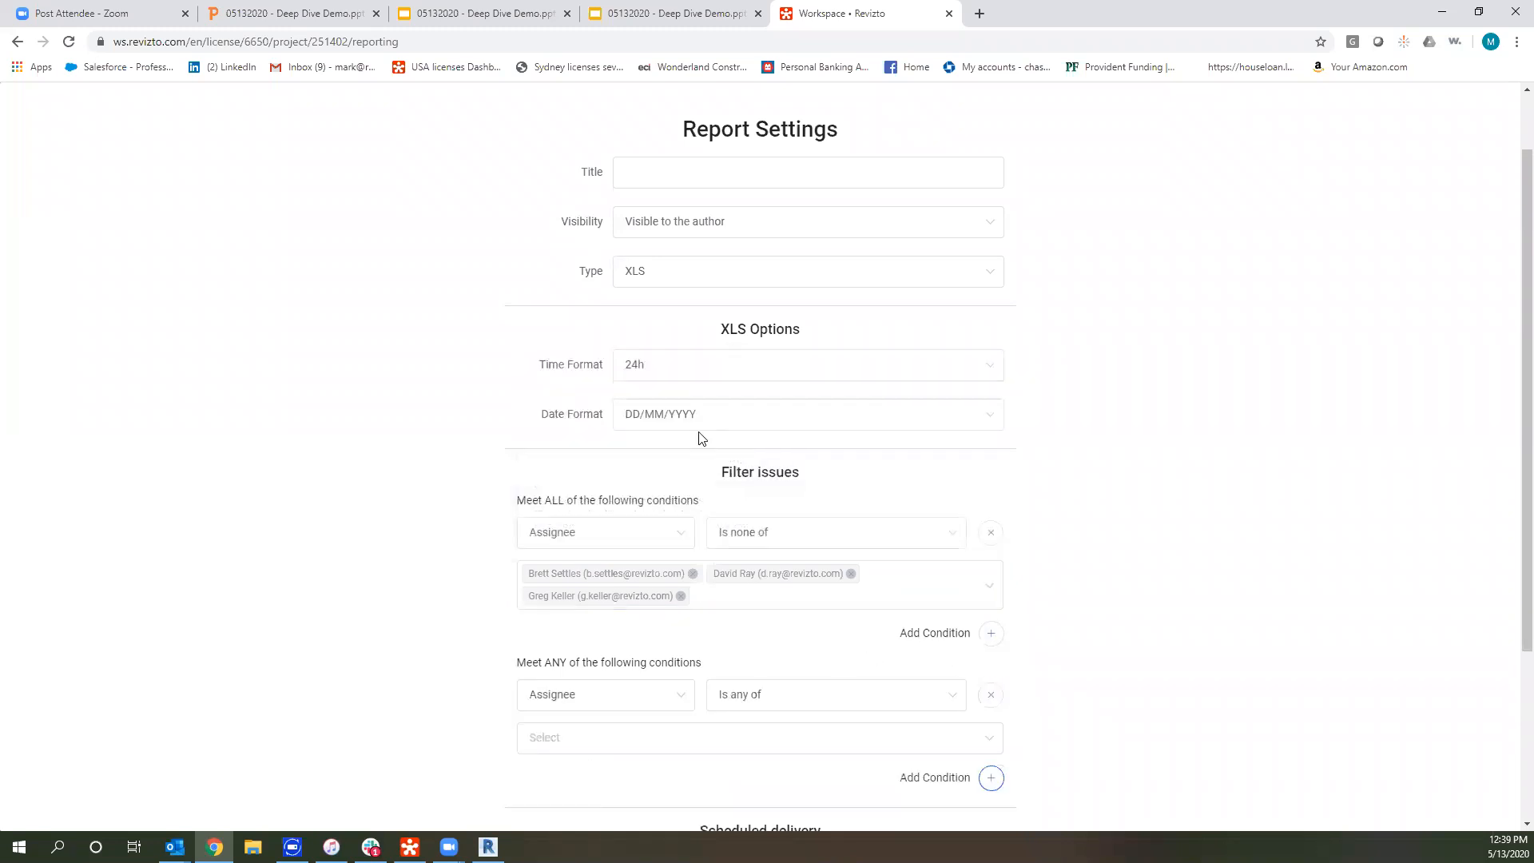
click(620, 699)
scroll(585, 574, down, 1)
scroll(589, 616, down, 6)
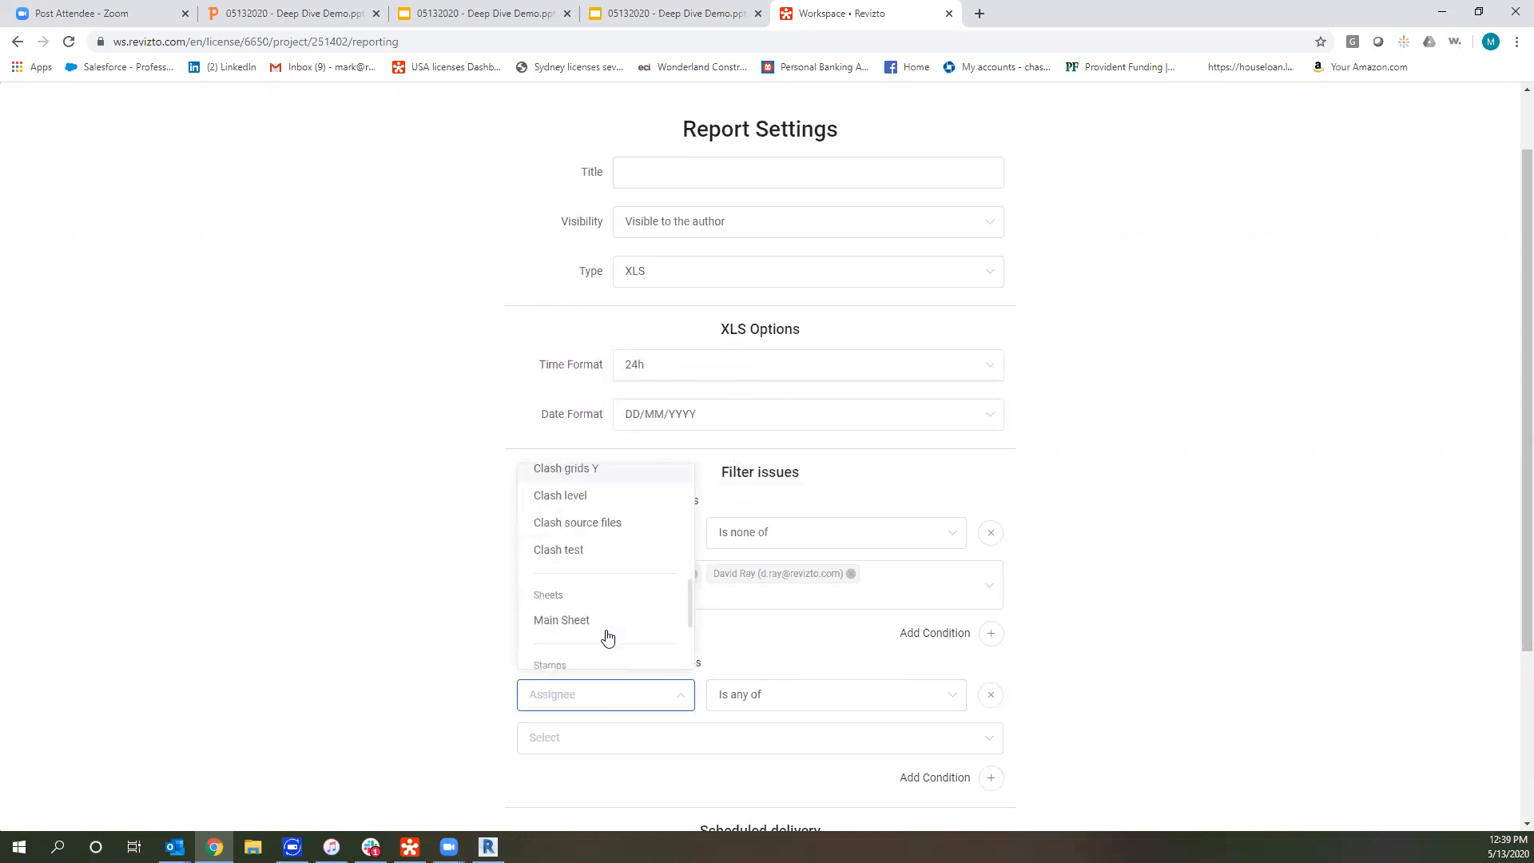
scroll(607, 635, down, 1)
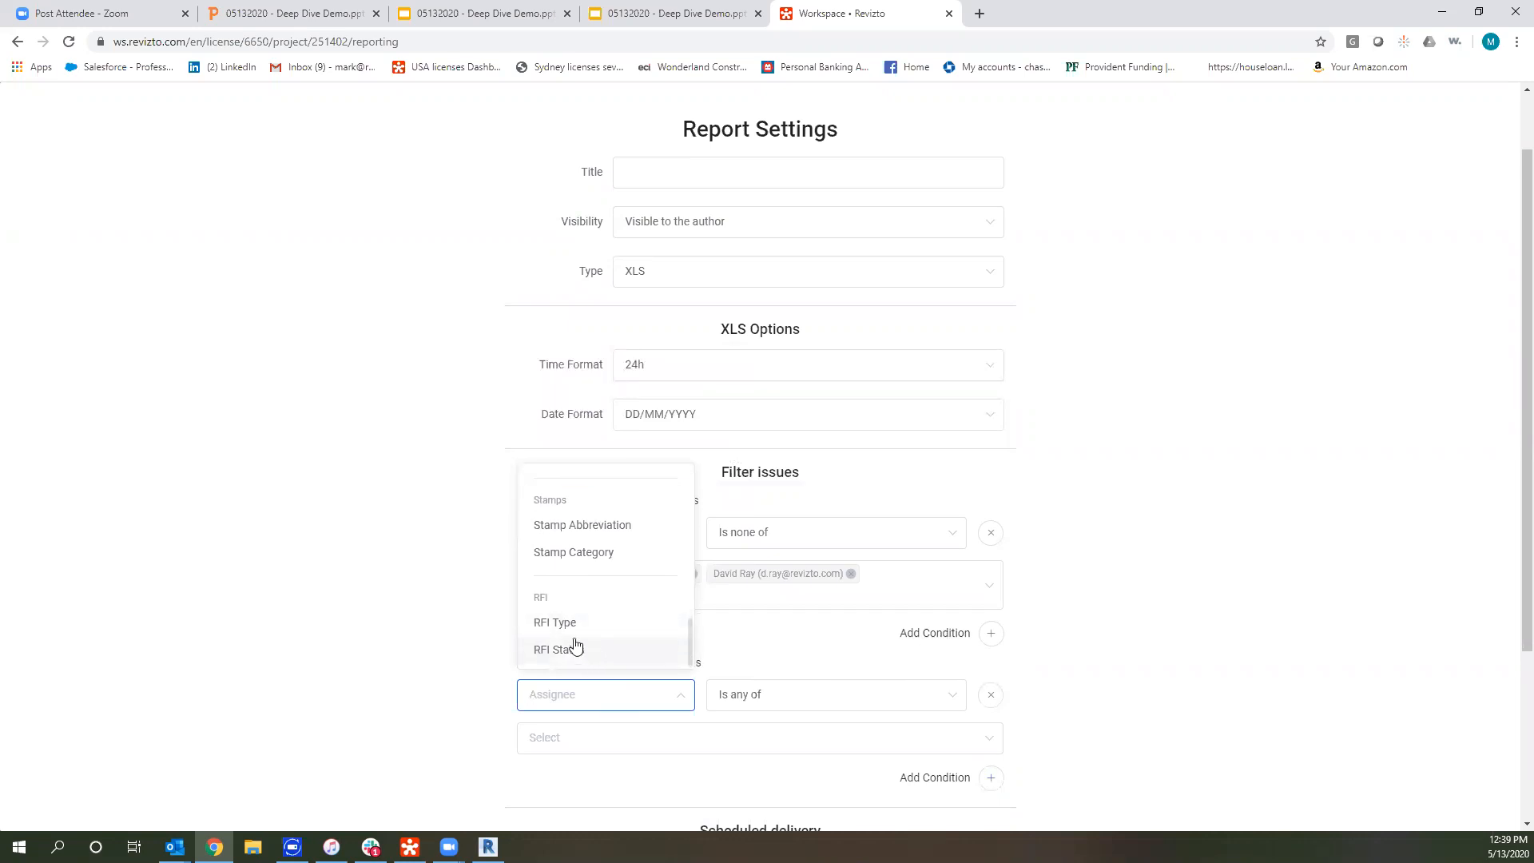
click(585, 526)
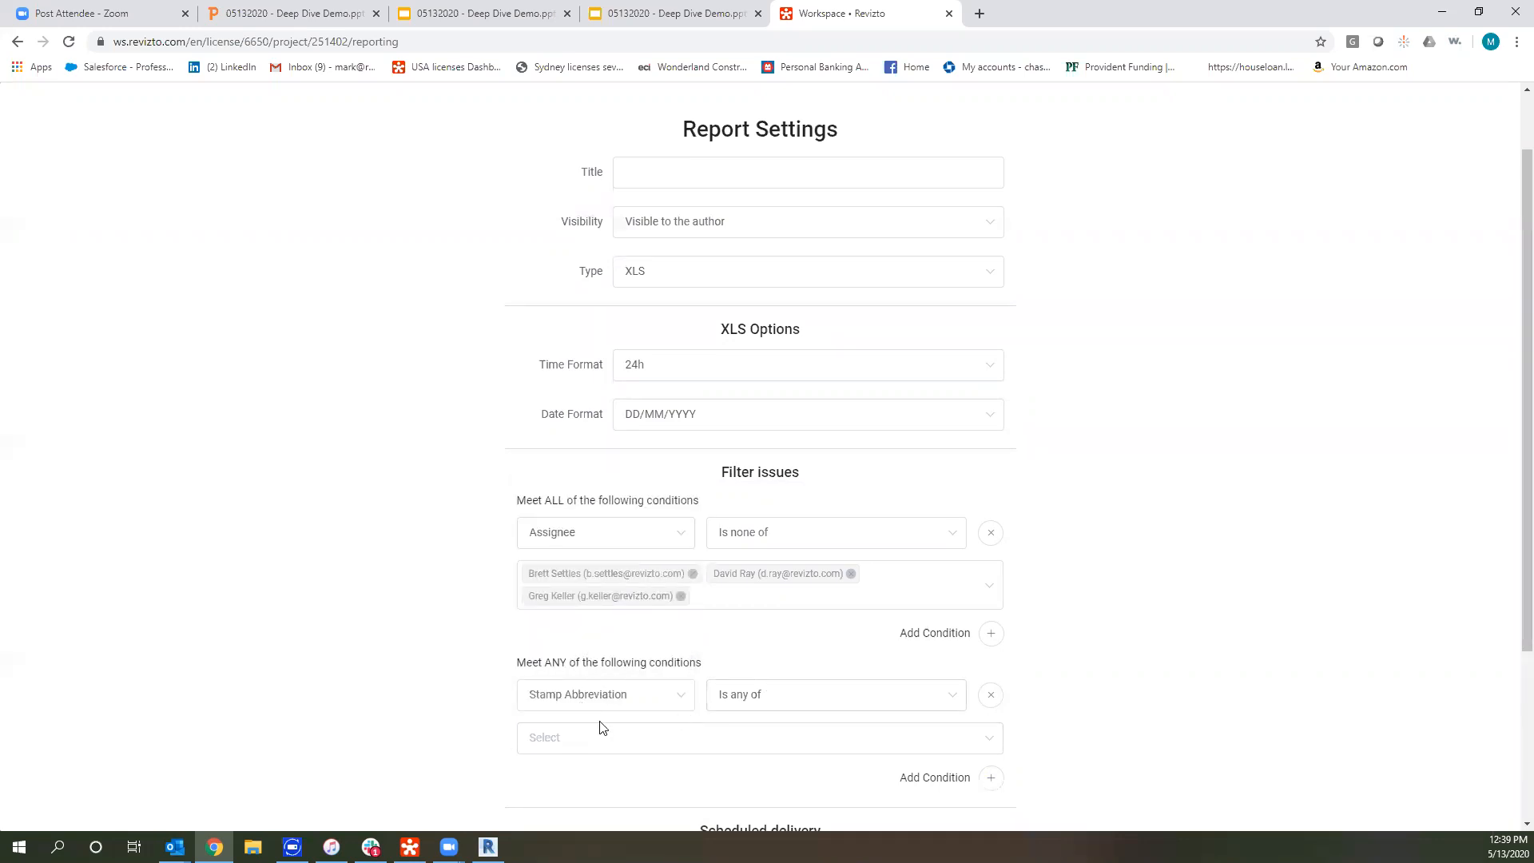
Select DIM, OB, SH and WD as the stamp abbreviations the report filter matches.
click(595, 727)
click(577, 552)
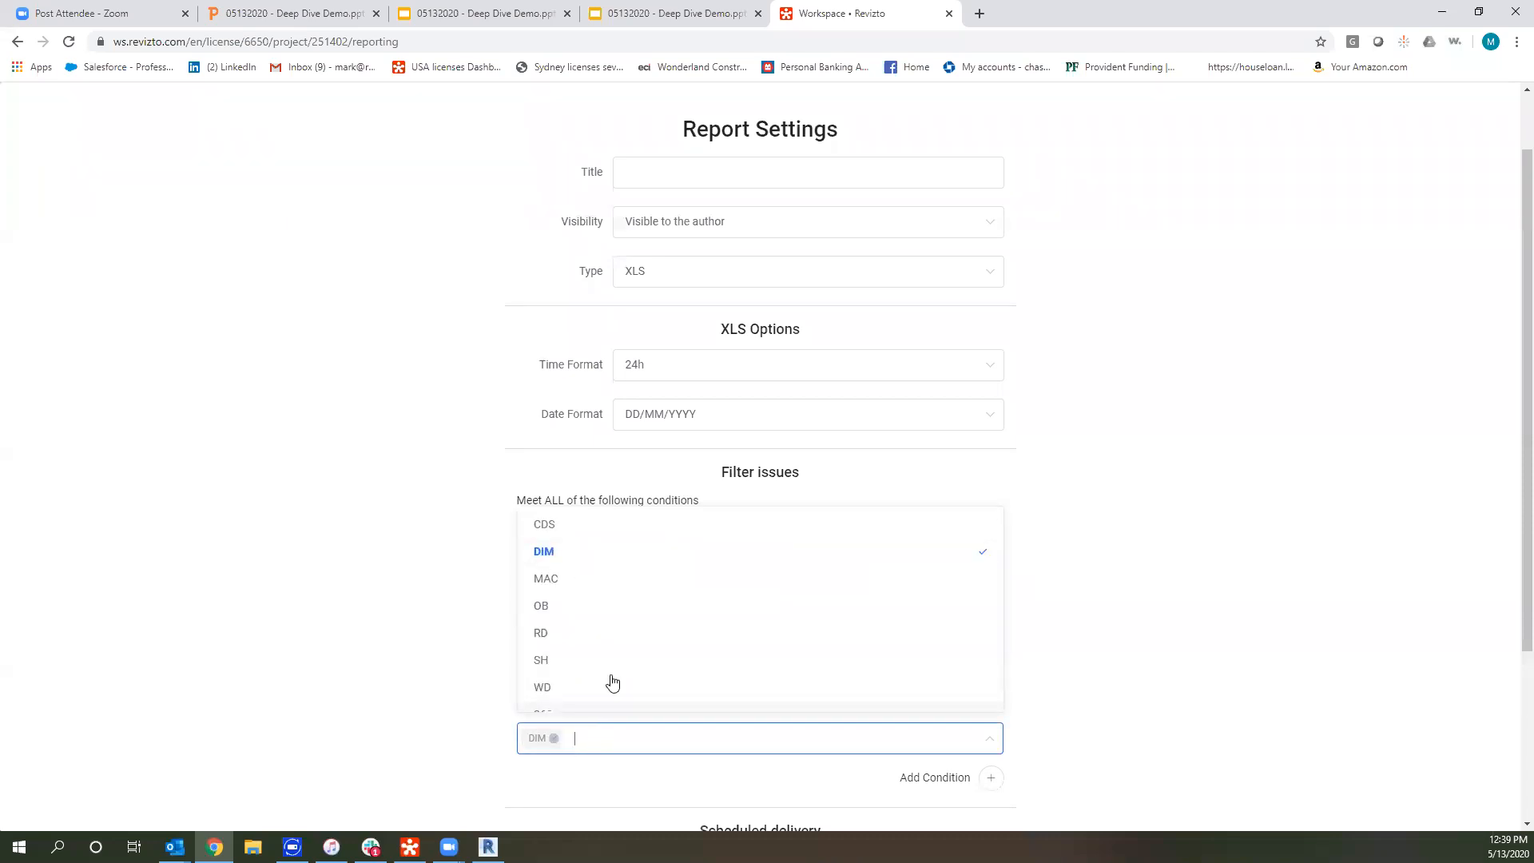
click(559, 608)
click(581, 663)
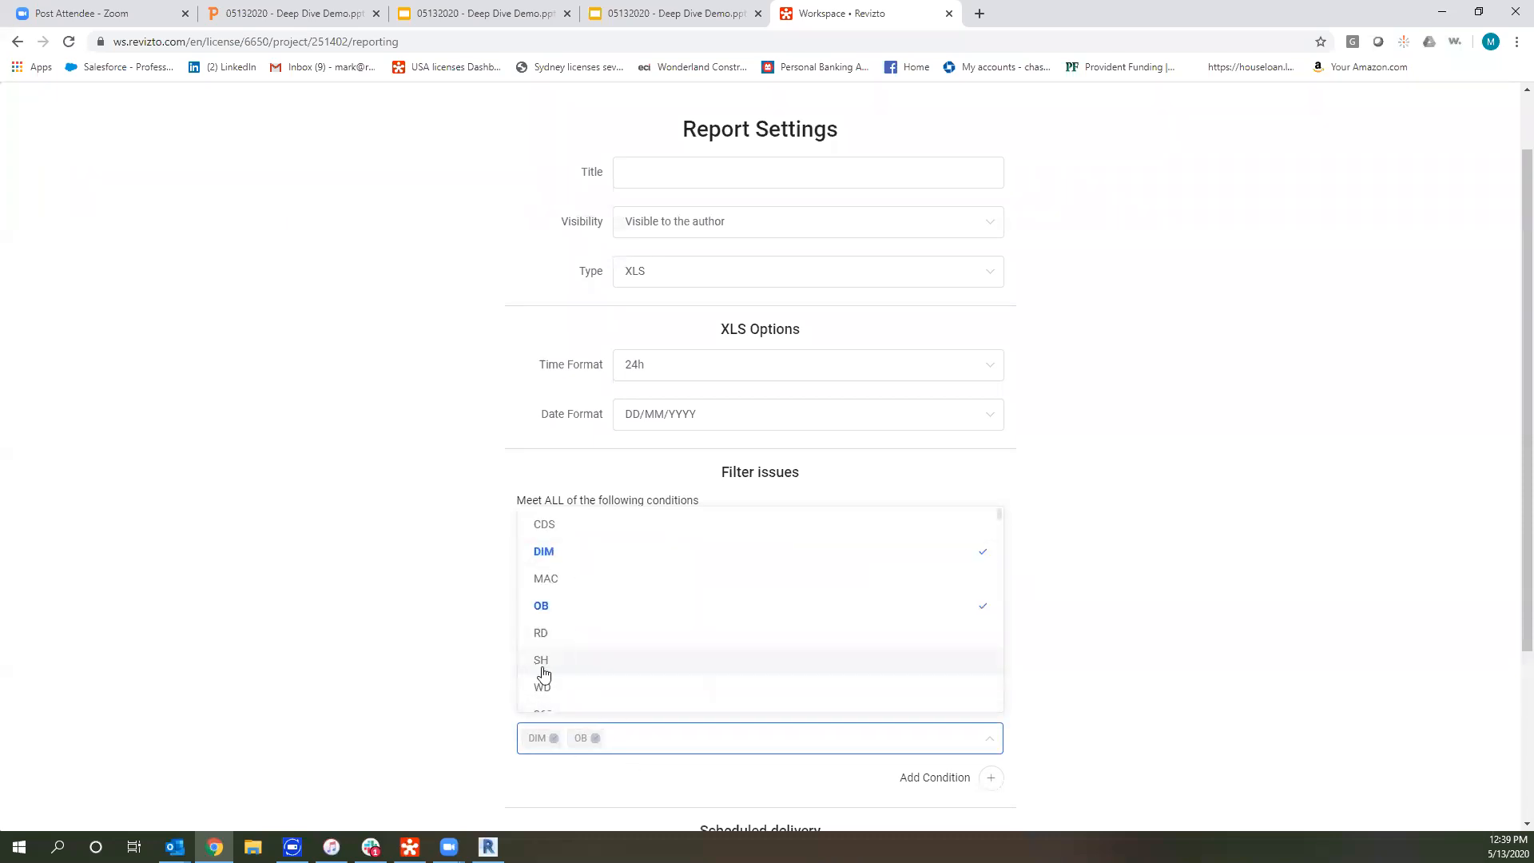
click(547, 689)
scroll(847, 735, down, 3)
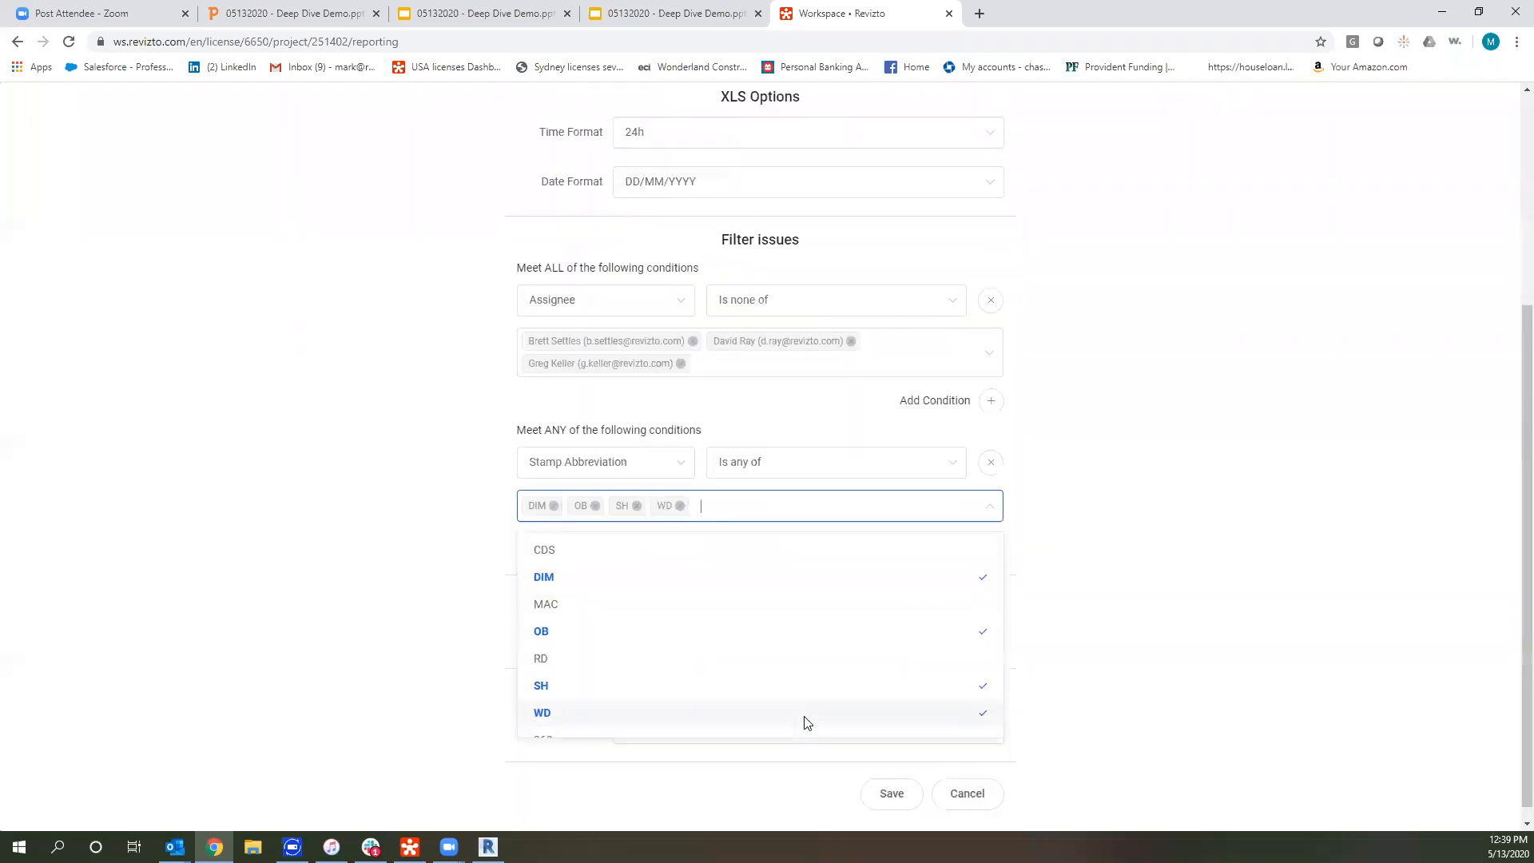
click(1247, 643)
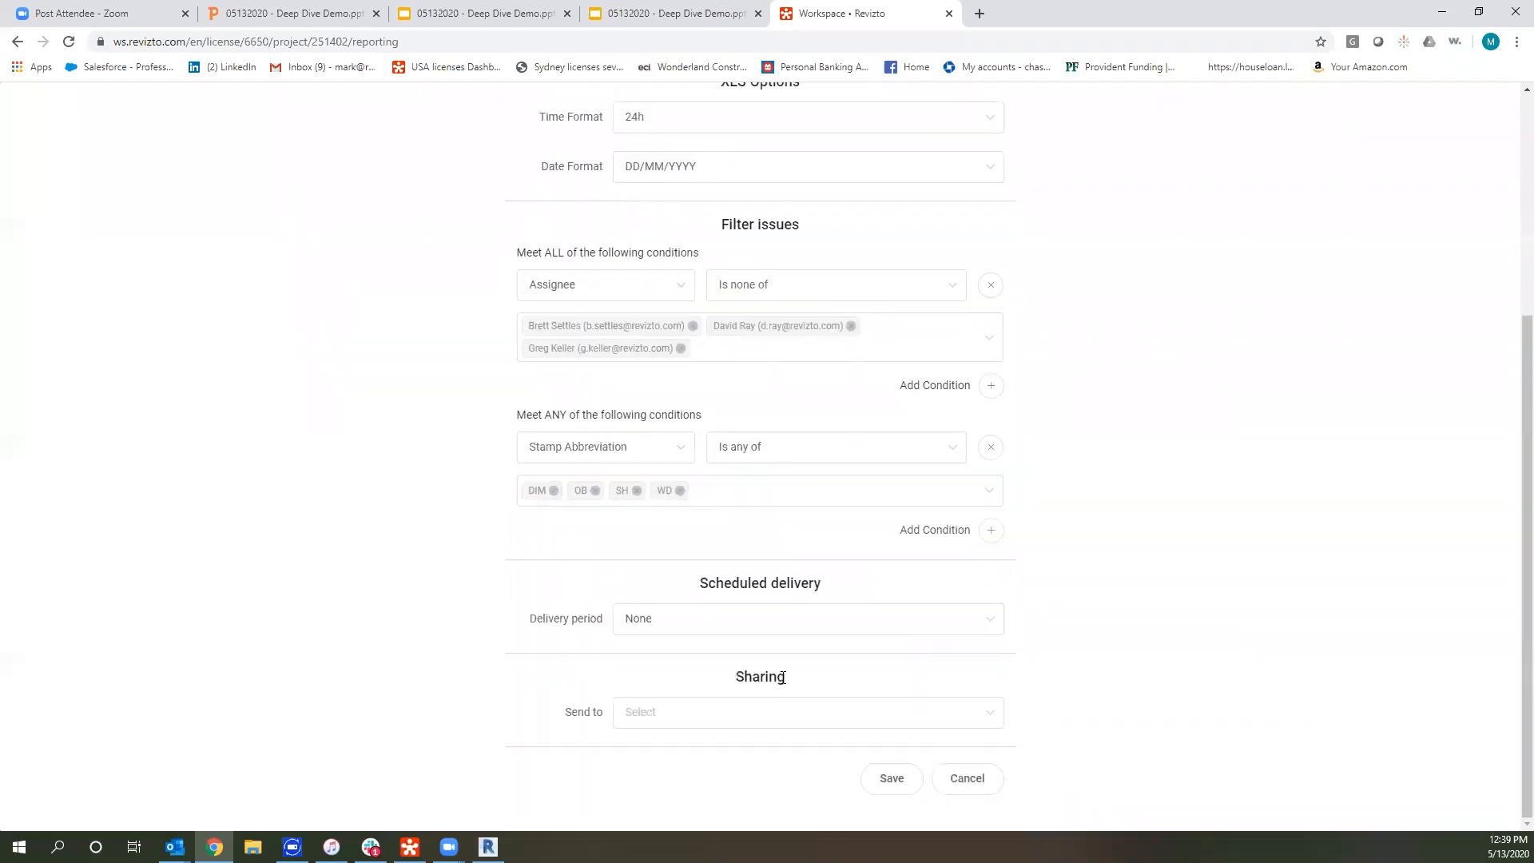
Check the new report's scheduled delivery periods and the list of possible recipients.
click(746, 623)
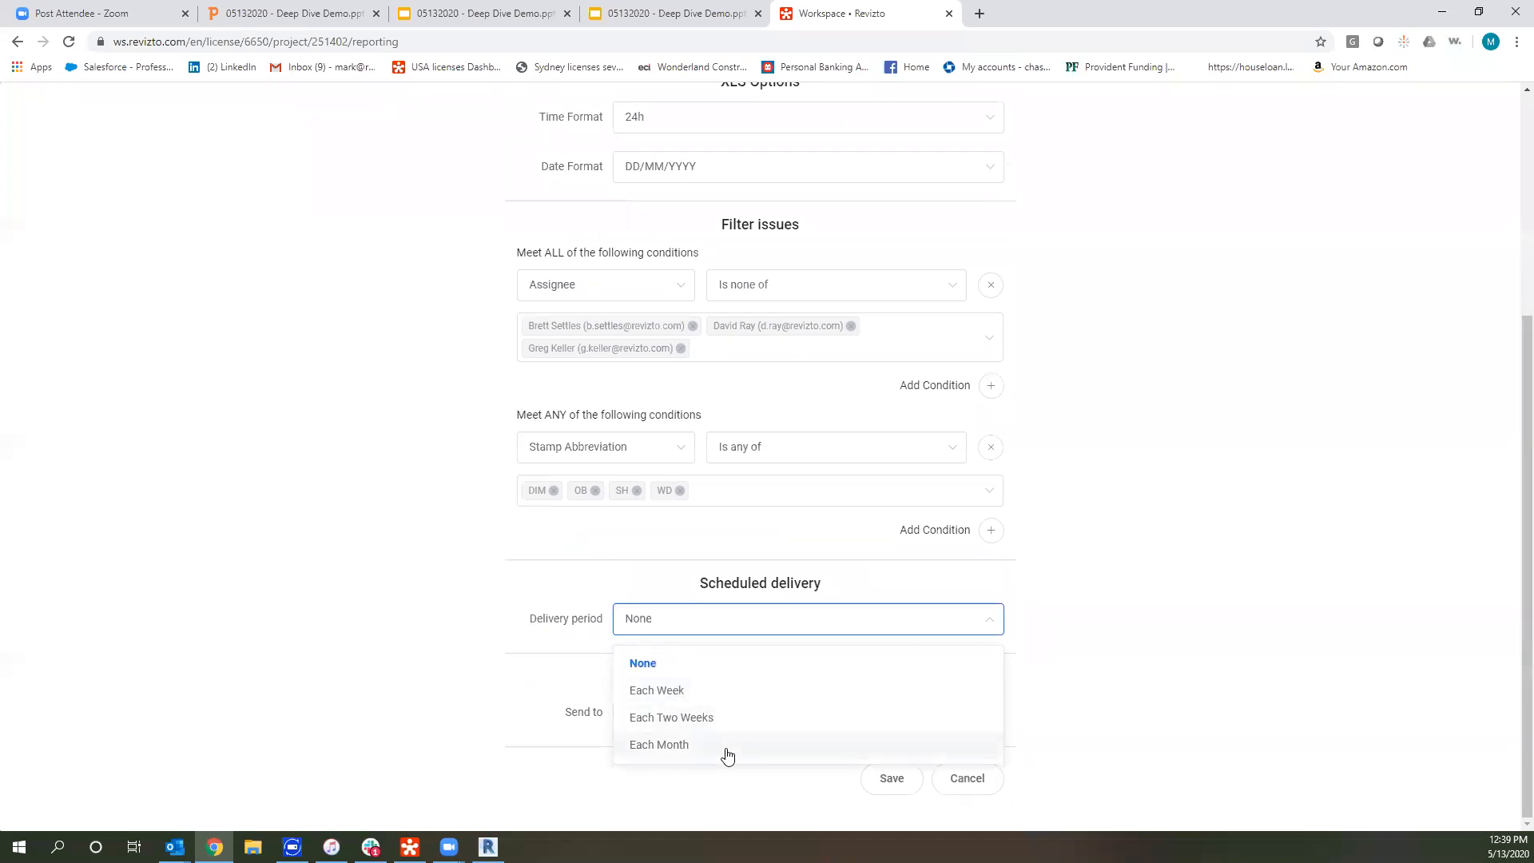
click(1353, 666)
click(678, 710)
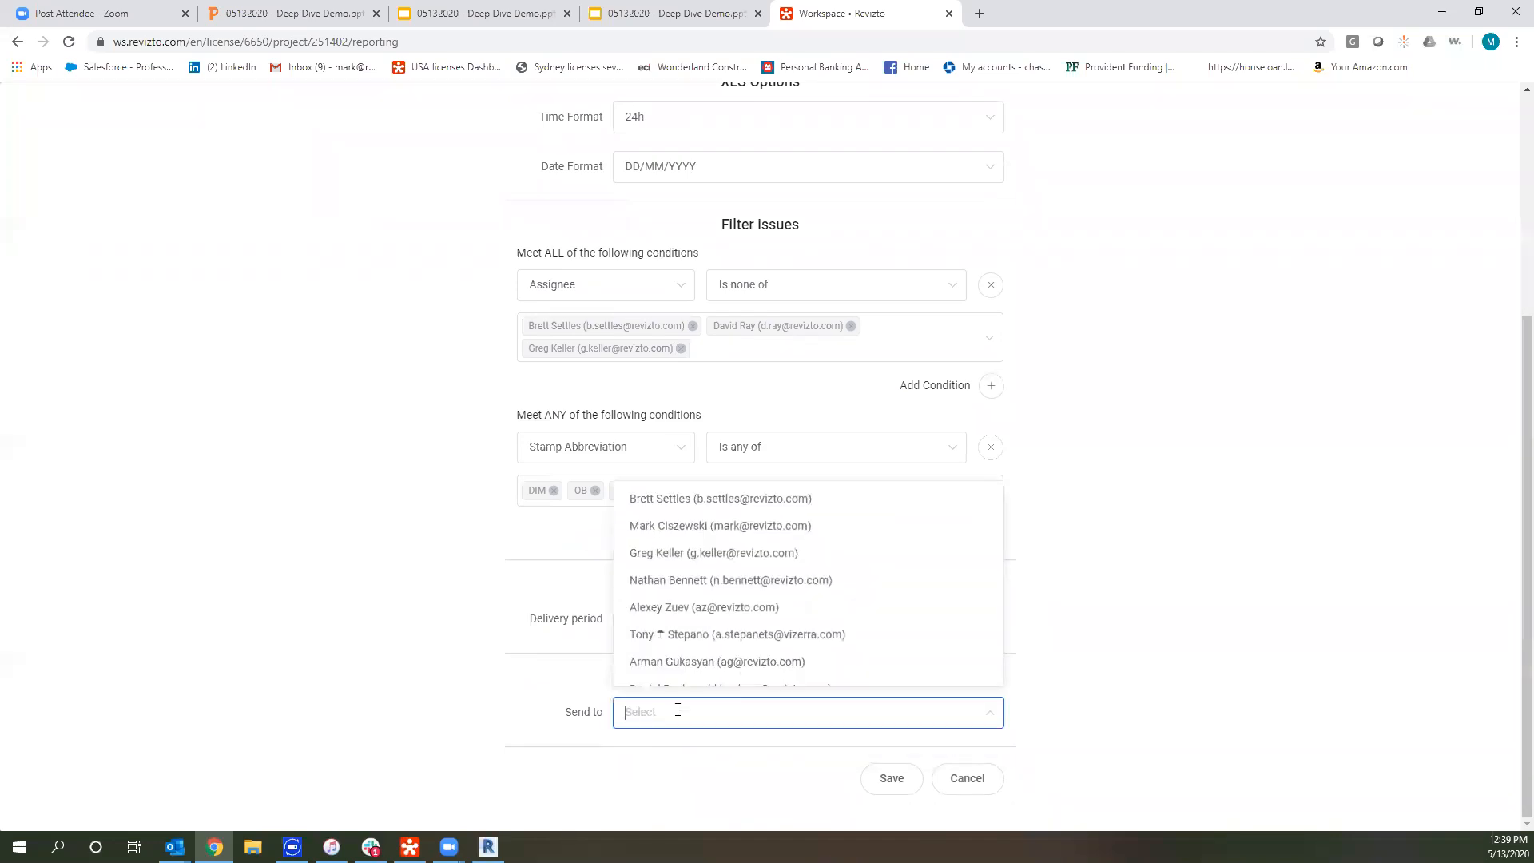
click(1243, 725)
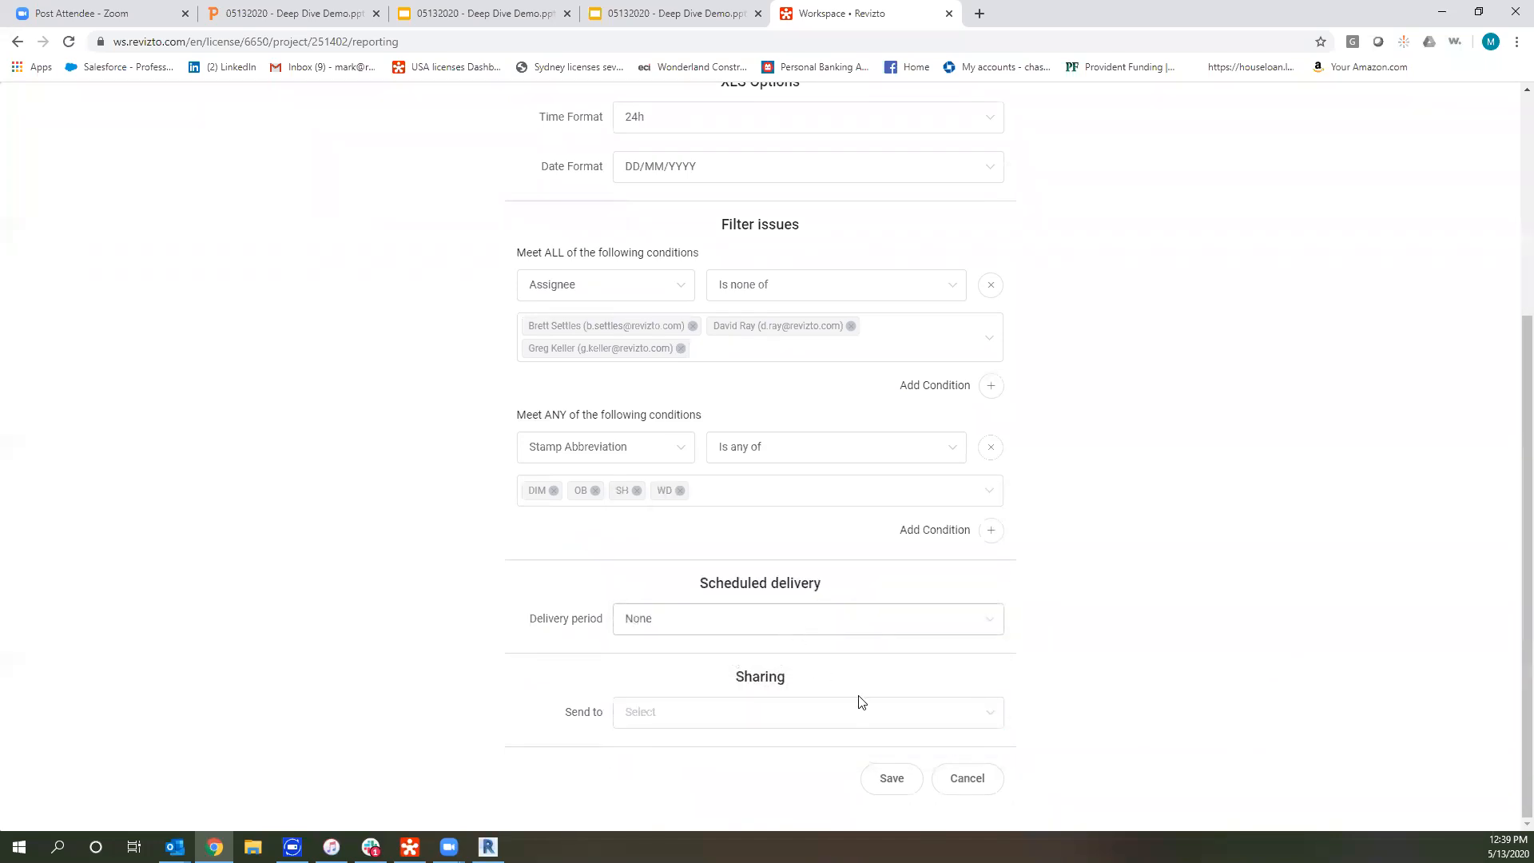